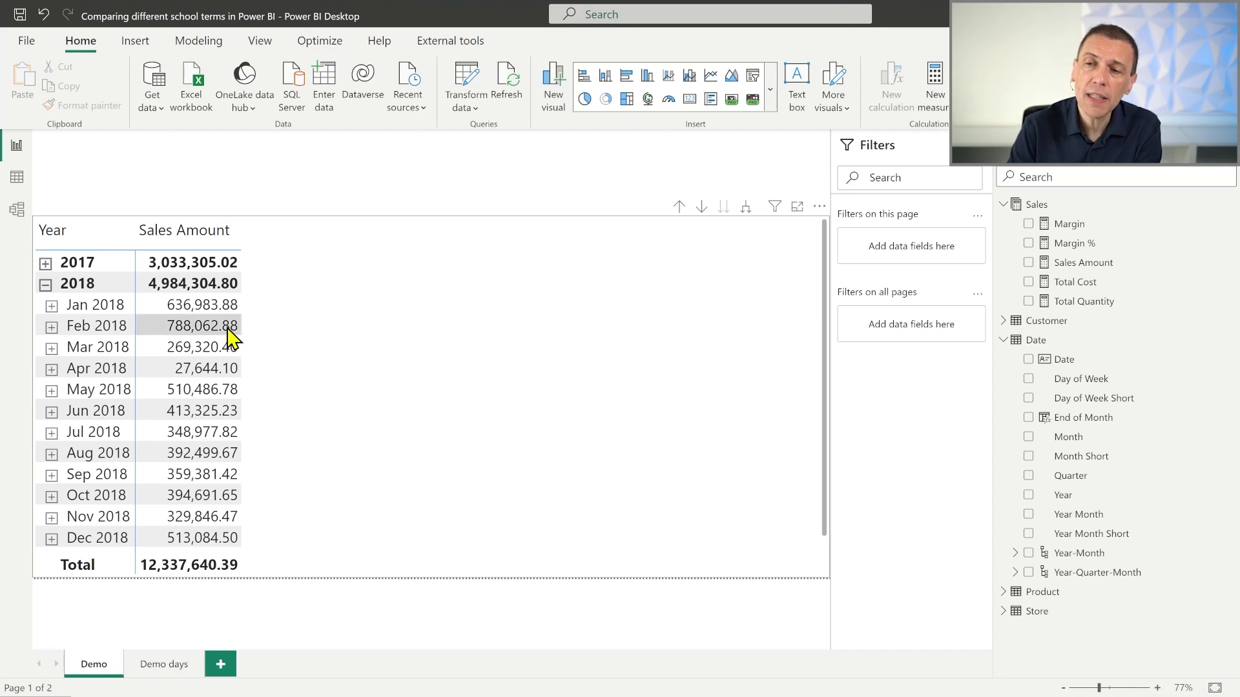
# - Examine the year, term, date range and term number columns of the Terms table in the data grid
pyautogui.click(23, 182)
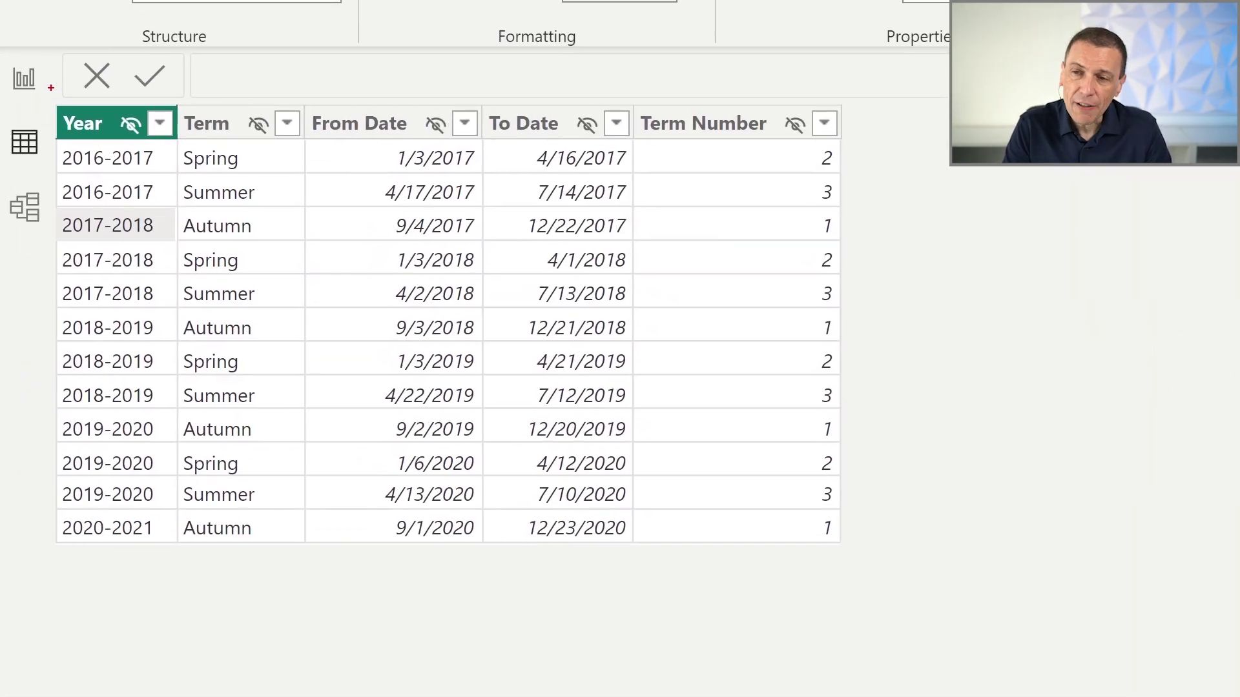
pyautogui.moveTo(51, 87)
pyautogui.mouseDown()
pyautogui.moveTo(174, 144)
pyautogui.moveTo(337, 137)
pyautogui.mouseUp()
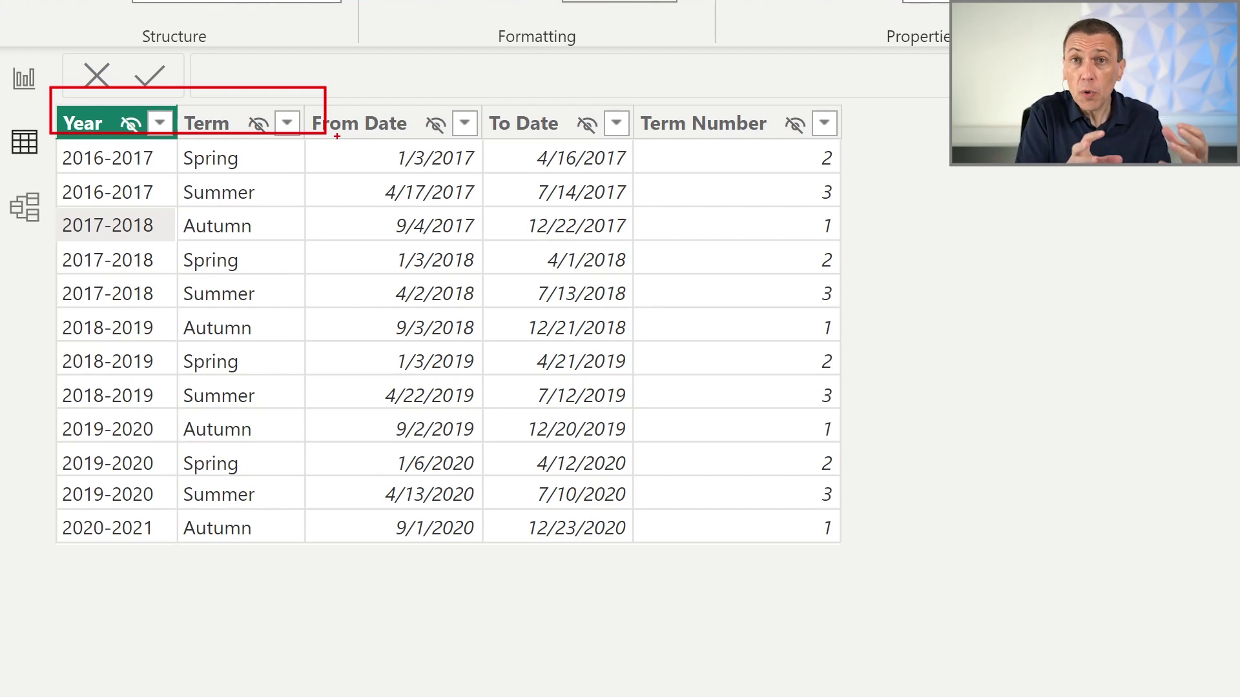
pyautogui.moveTo(290, 98)
pyautogui.mouseDown()
pyautogui.moveTo(469, 165)
pyautogui.moveTo(662, 174)
pyautogui.mouseUp()
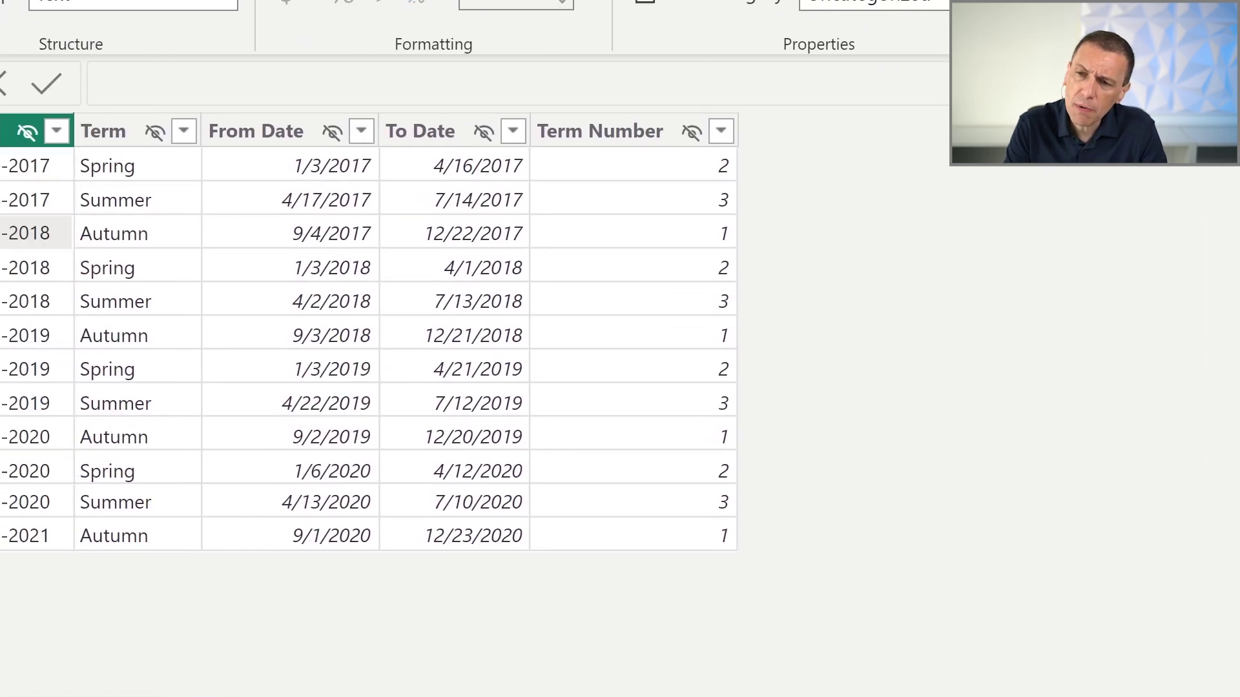
pyautogui.moveTo(172, 160); pyautogui.dragTo(289, 231)
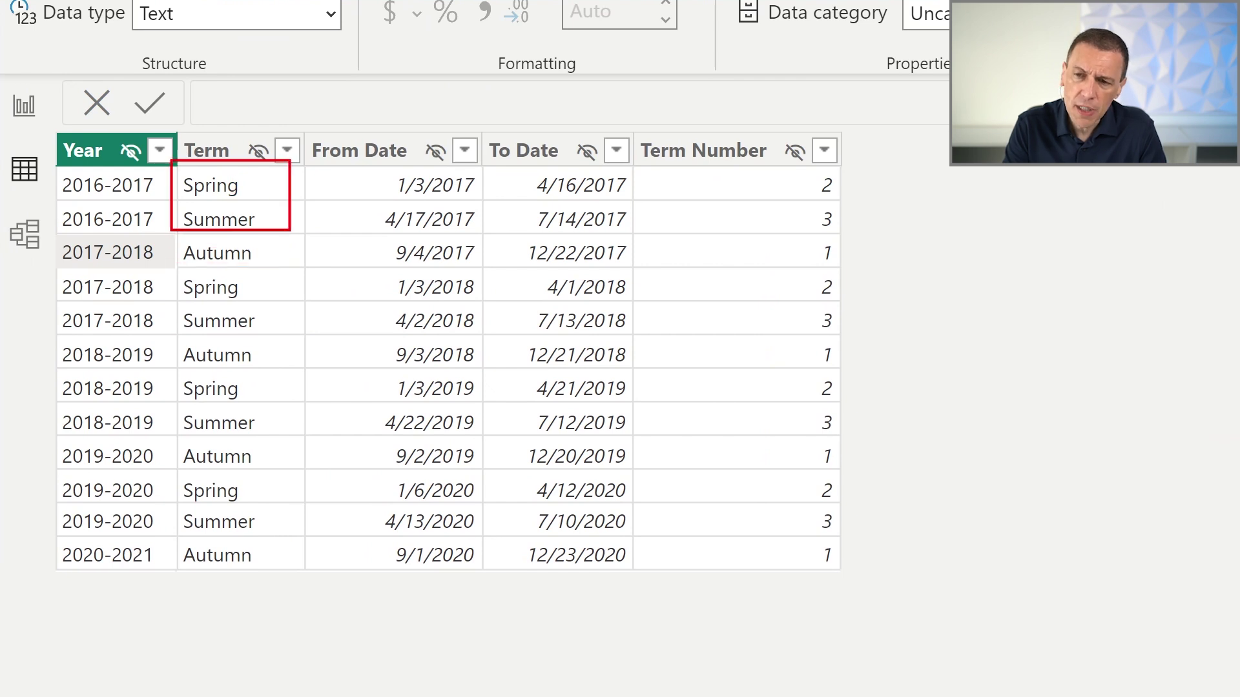
pyautogui.moveTo(49, 240); pyautogui.dragTo(296, 336)
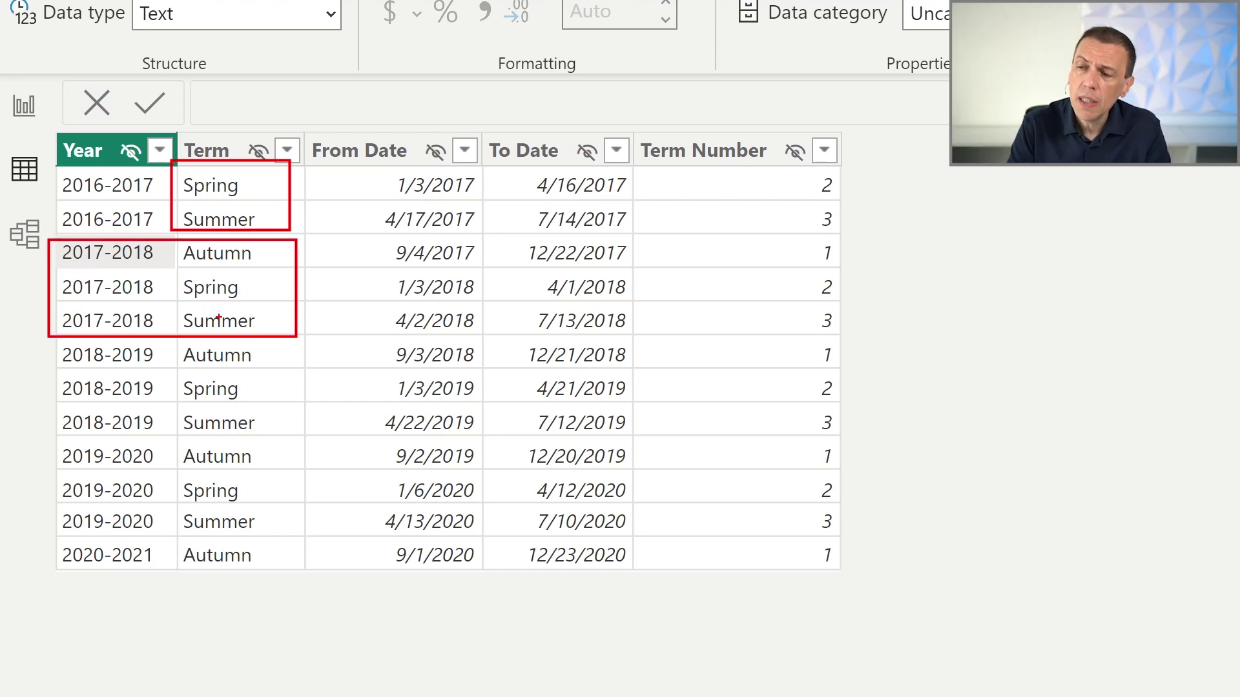
pyautogui.moveTo(347, 239); pyautogui.dragTo(648, 370)
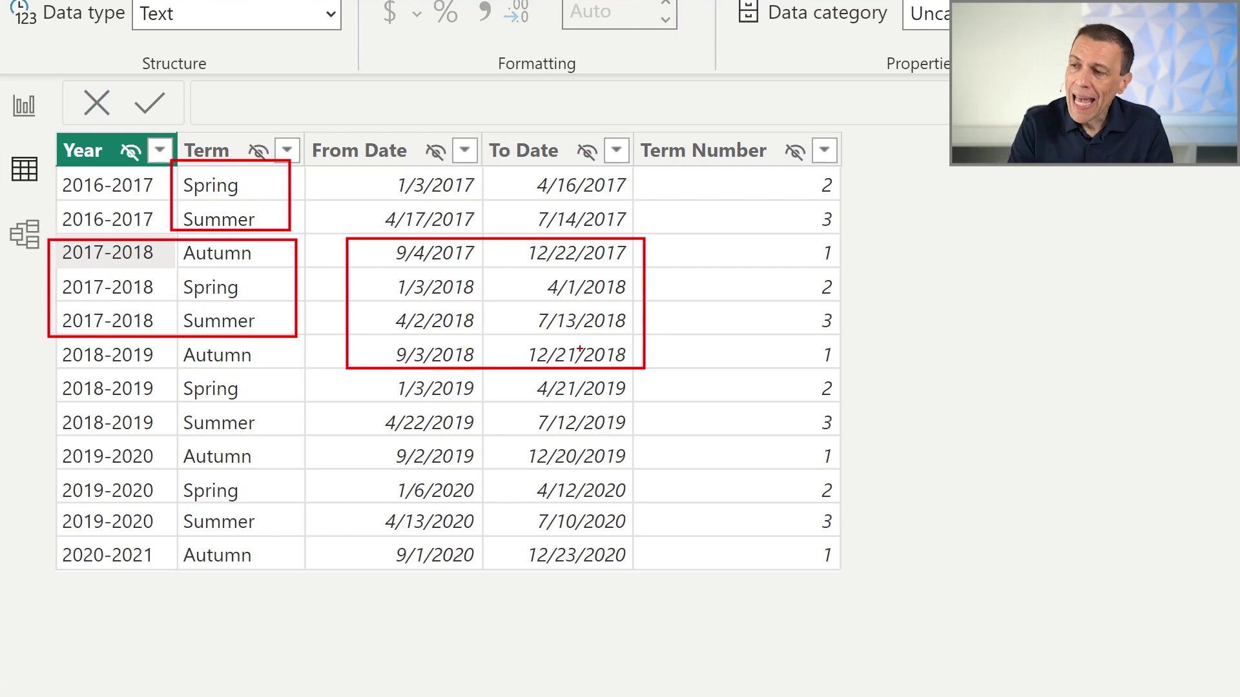
pyautogui.moveTo(637, 110)
pyautogui.mouseDown()
pyautogui.moveTo(639, 129)
pyautogui.moveTo(802, 182)
pyautogui.mouseUp()
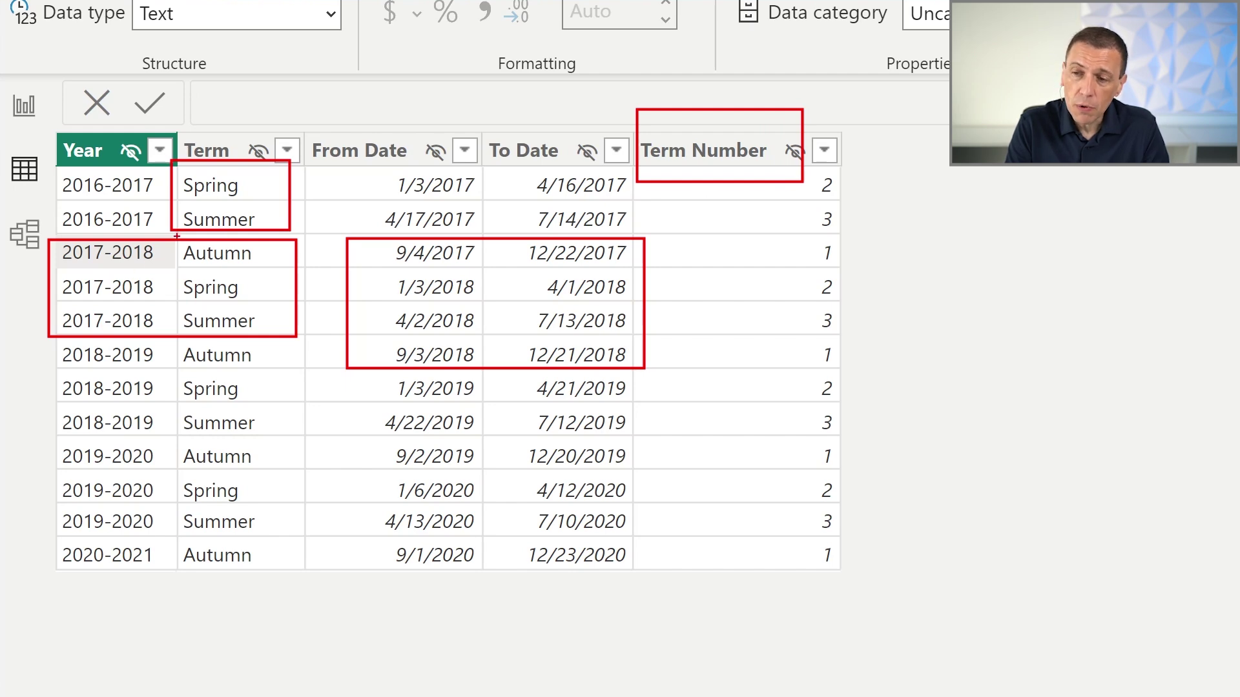
pyautogui.moveTo(177, 236); pyautogui.dragTo(296, 338)
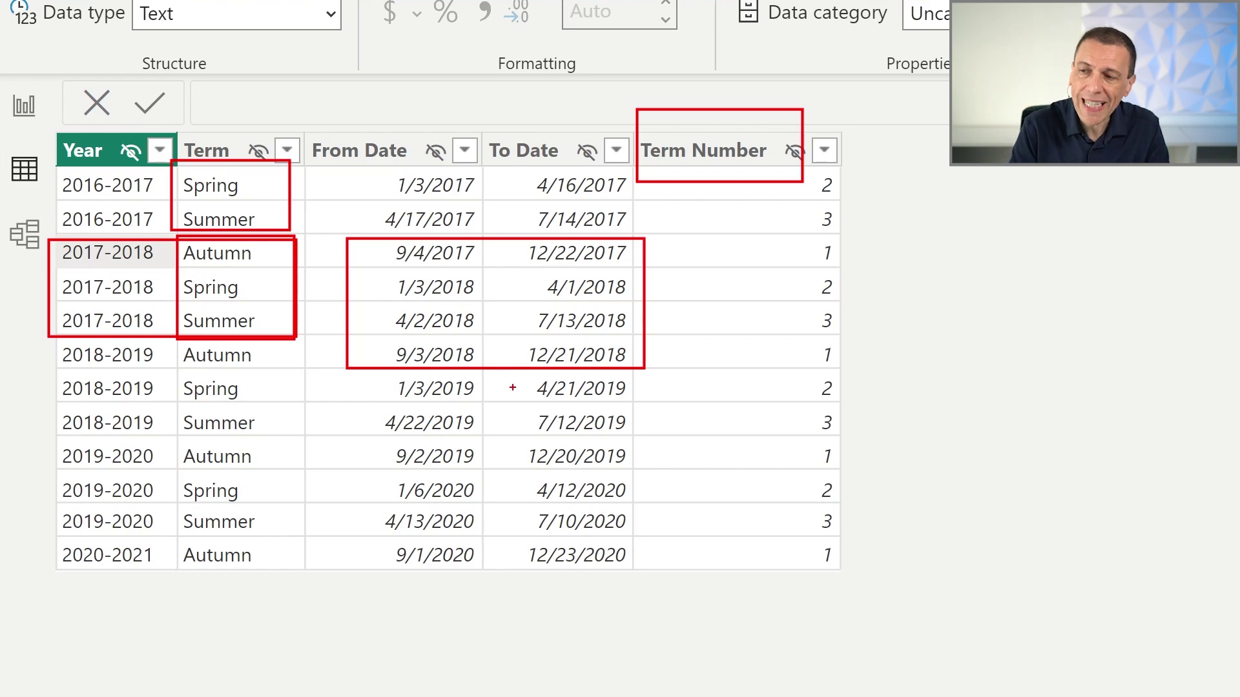
pyautogui.press('Escape')
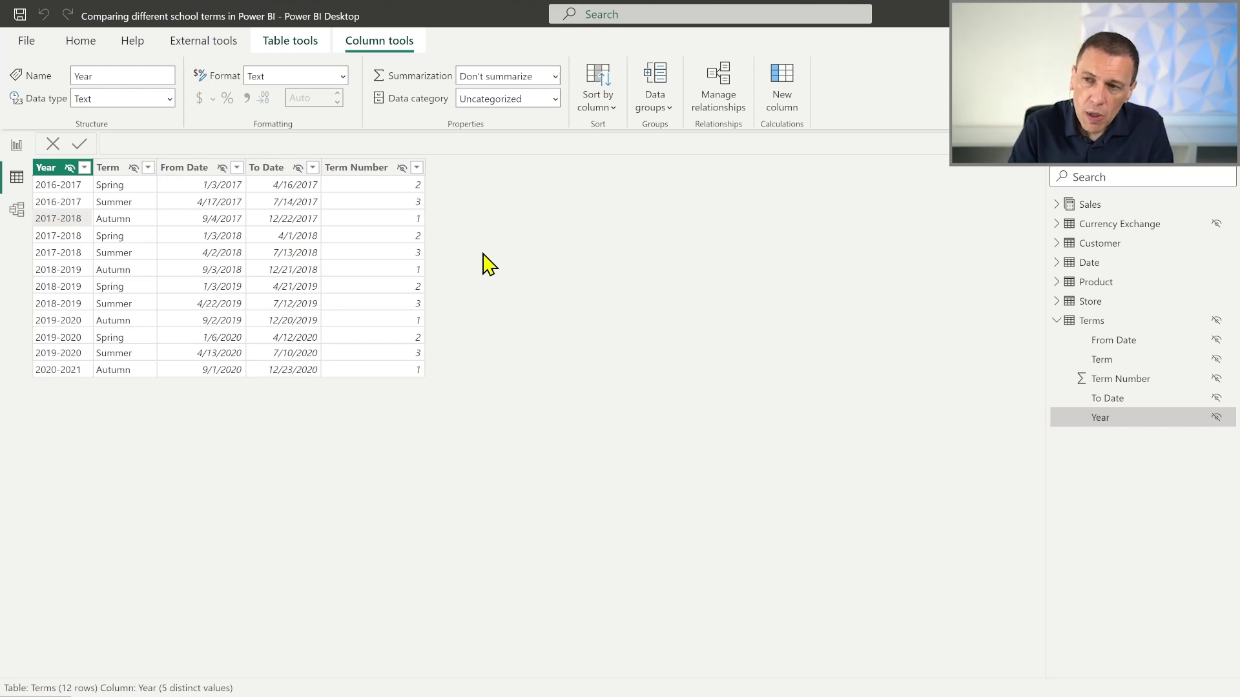
# - Start a new calculated column in the Terms table and name it TermSequentialNumber, leaving its expression on a second line
pyautogui.click(778, 95)
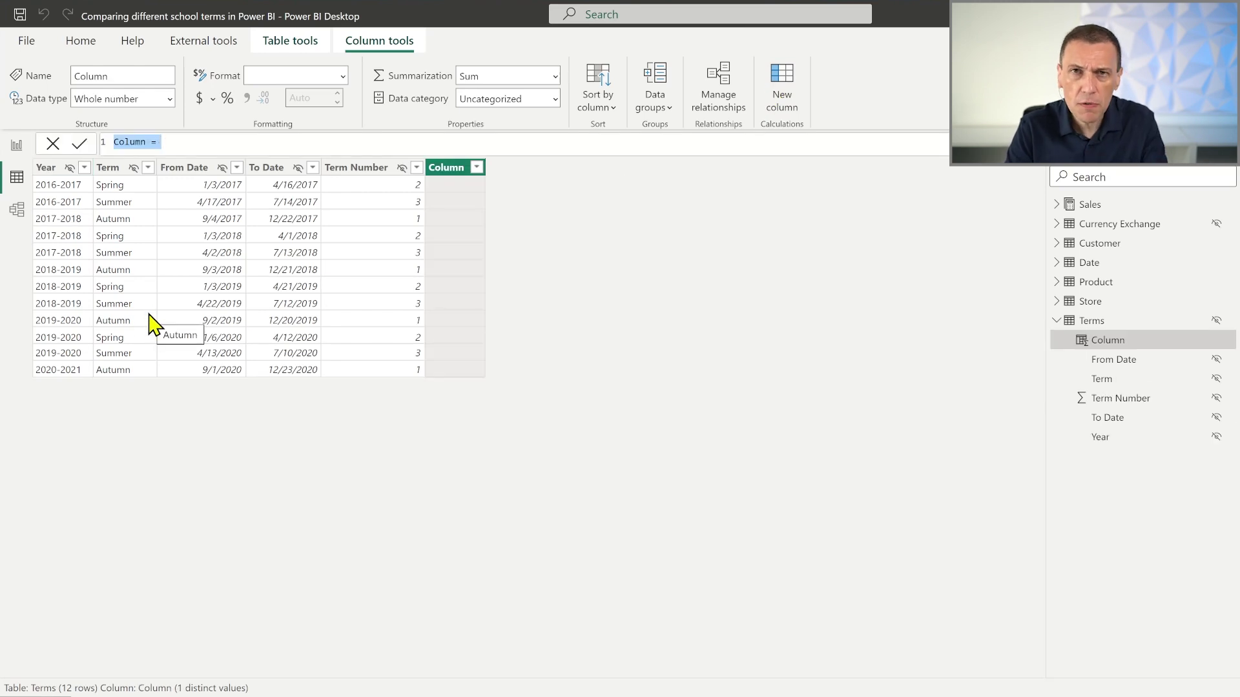
pyautogui.keyDown('ctrl'); pyautogui.scroll(2, 216, 142); pyautogui.keyUp('ctrl')
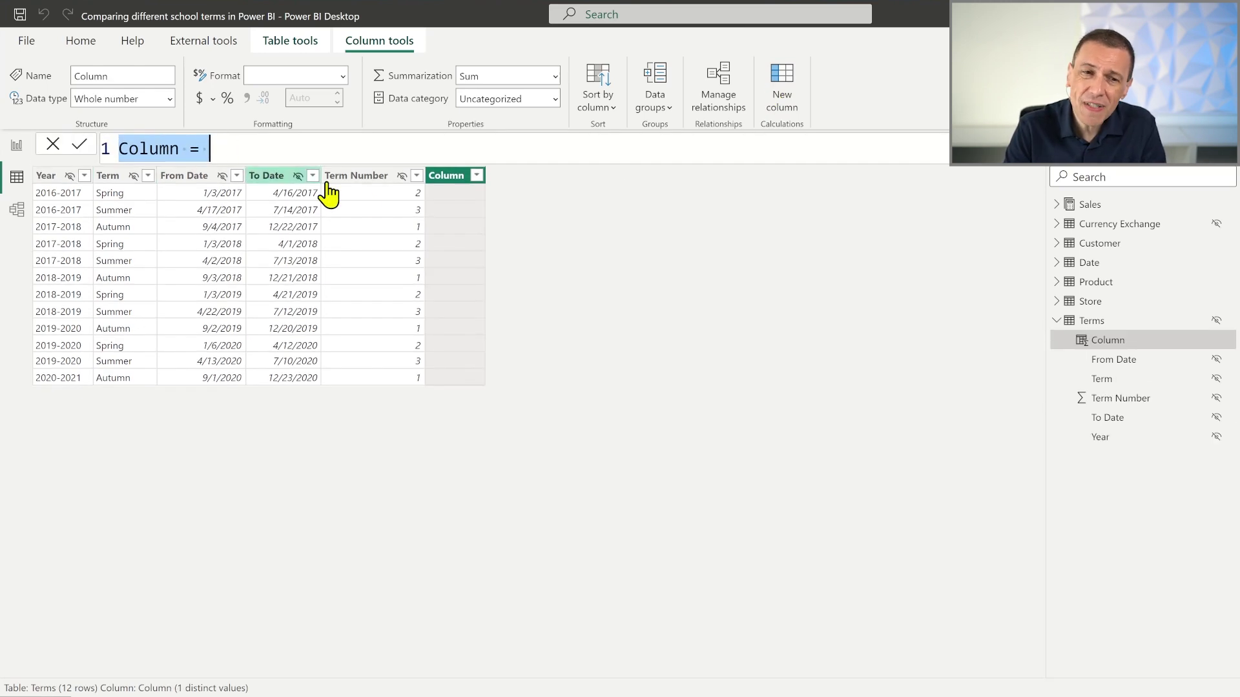
pyautogui.write('TermSequential')
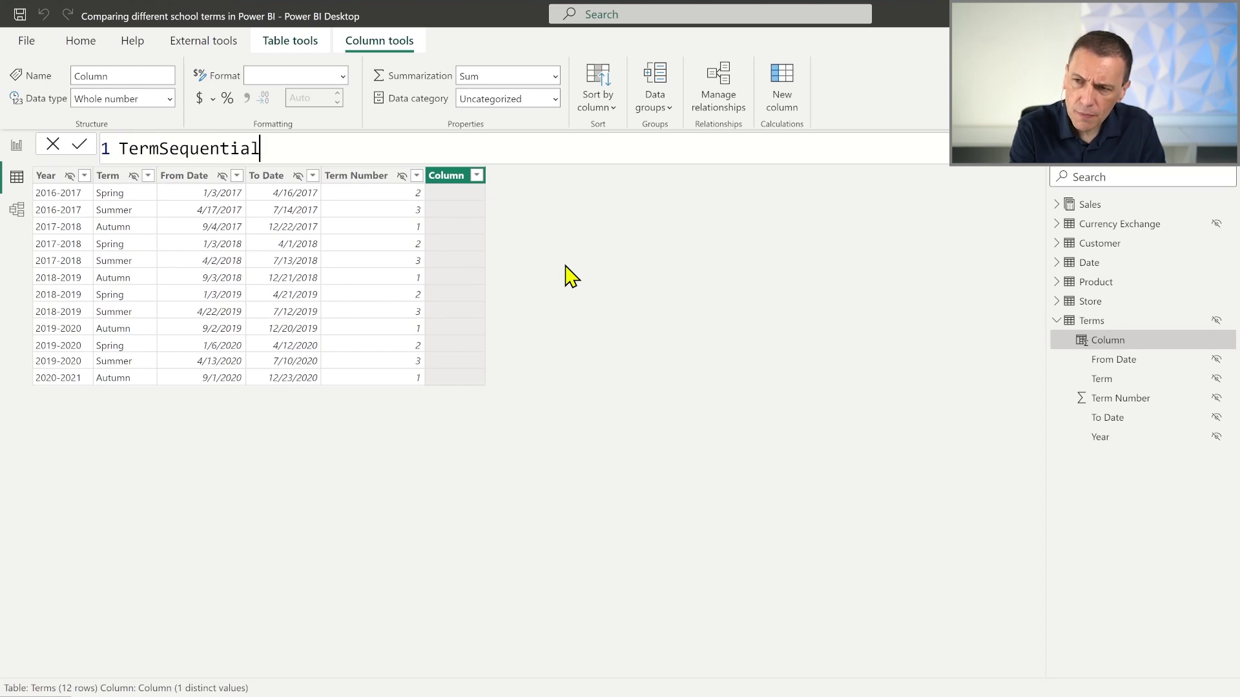
pyautogui.write('Number')
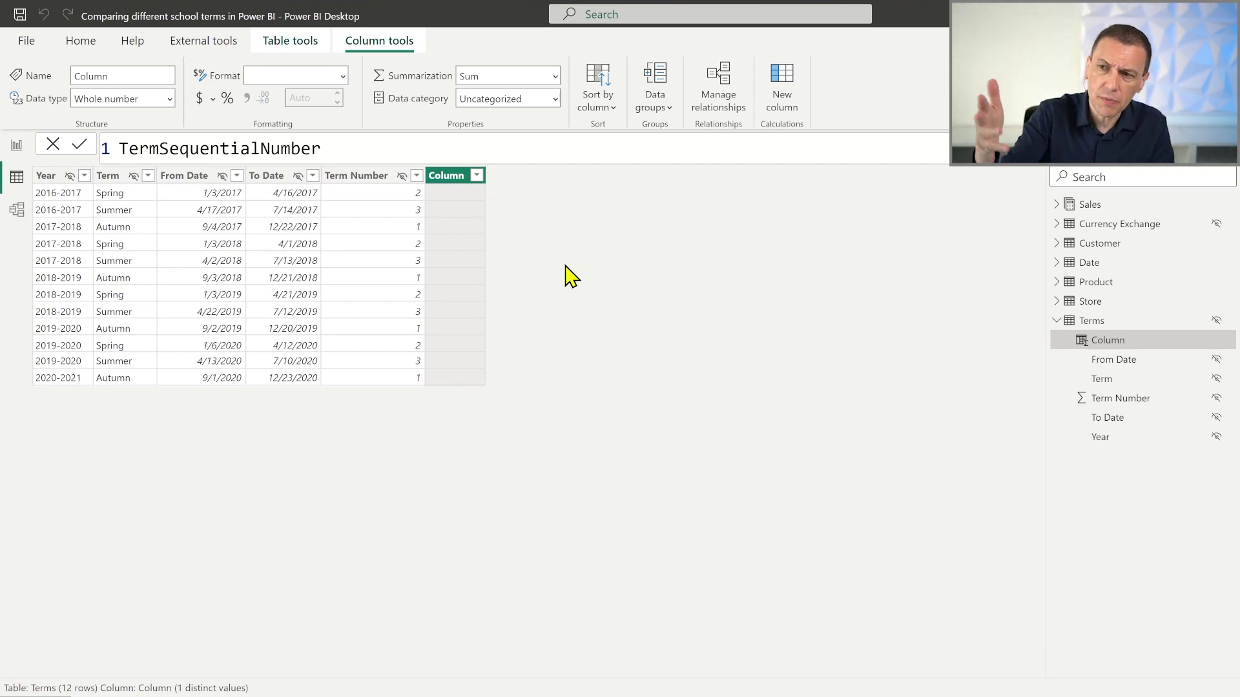
pyautogui.write('=')
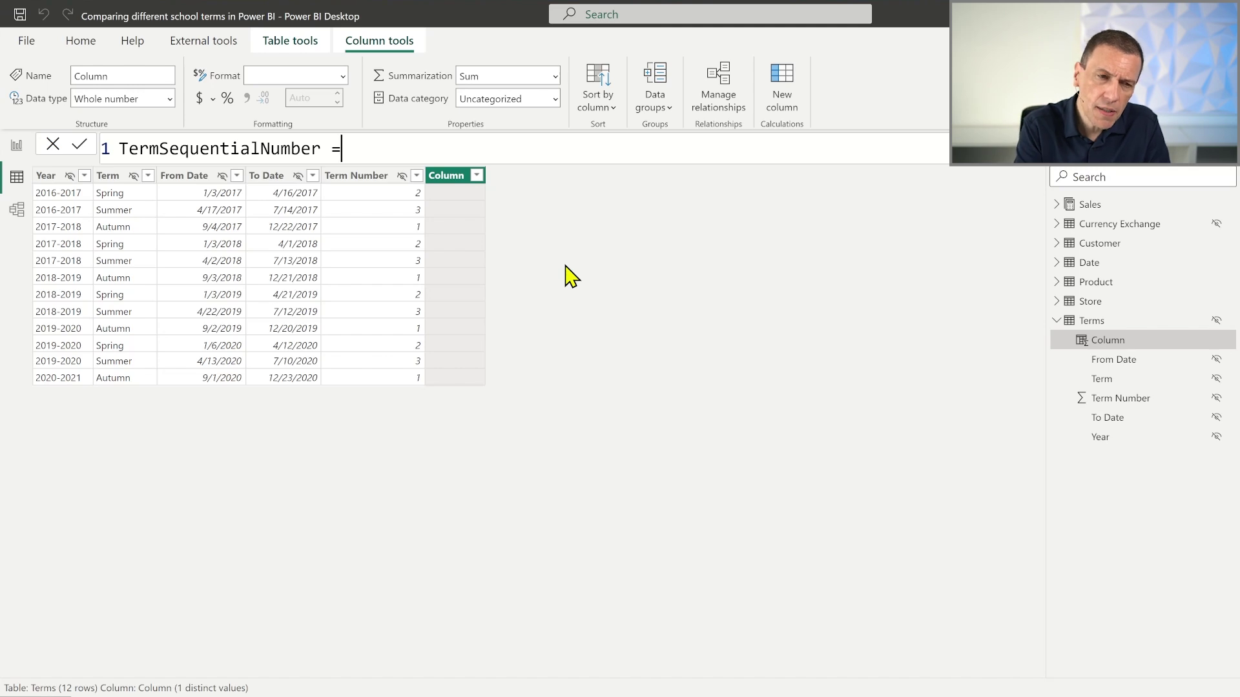
pyautogui.hotkey('shift', 'Return')
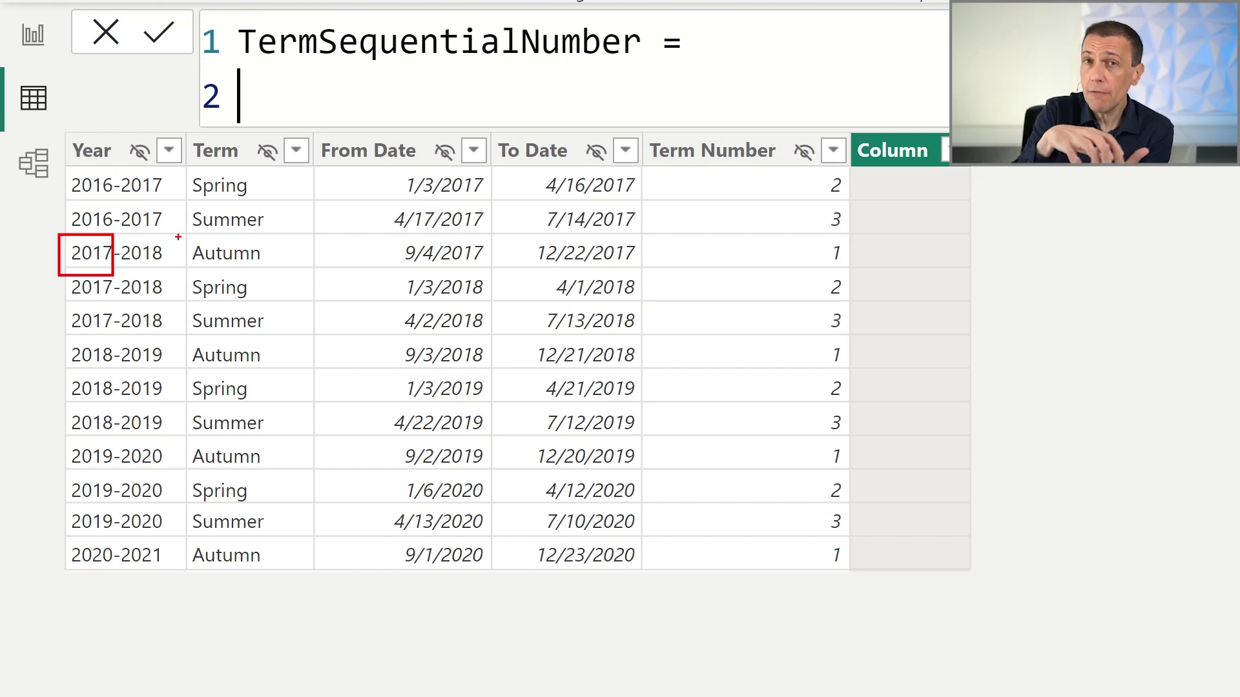
pyautogui.moveTo(178, 237)
pyautogui.mouseDown()
pyautogui.moveTo(294, 342)
pyautogui.moveTo(293, 332)
pyautogui.mouseUp()
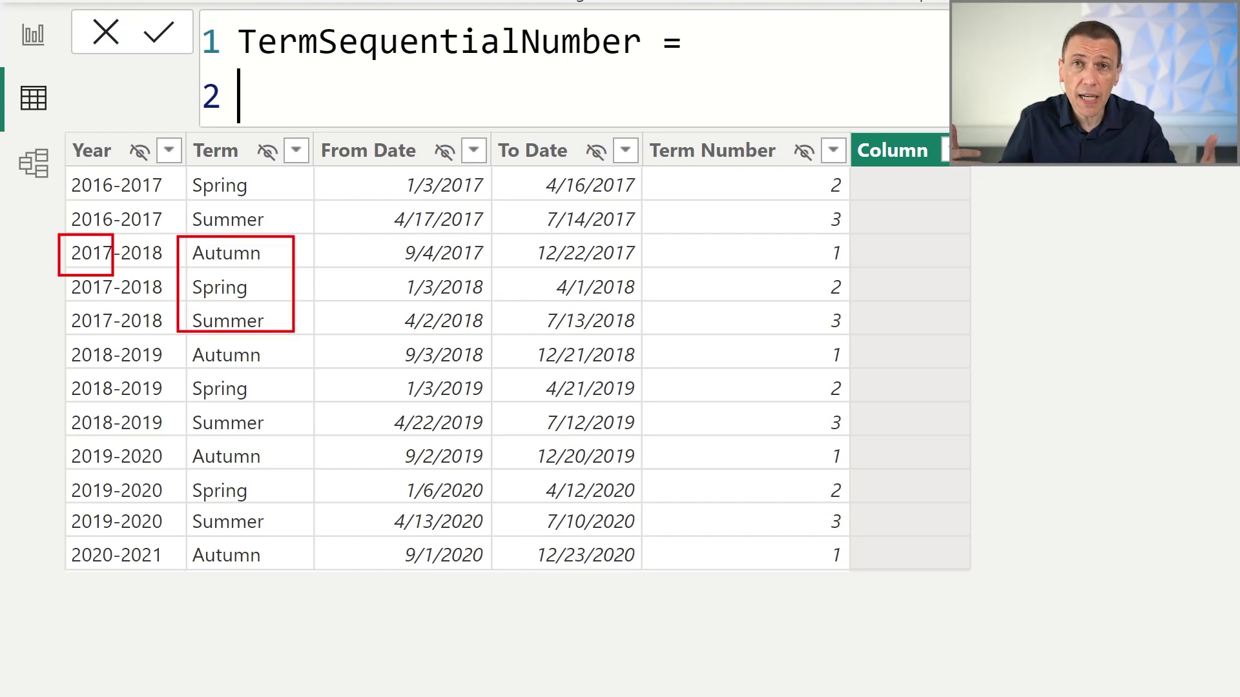
pyautogui.press('Escape')
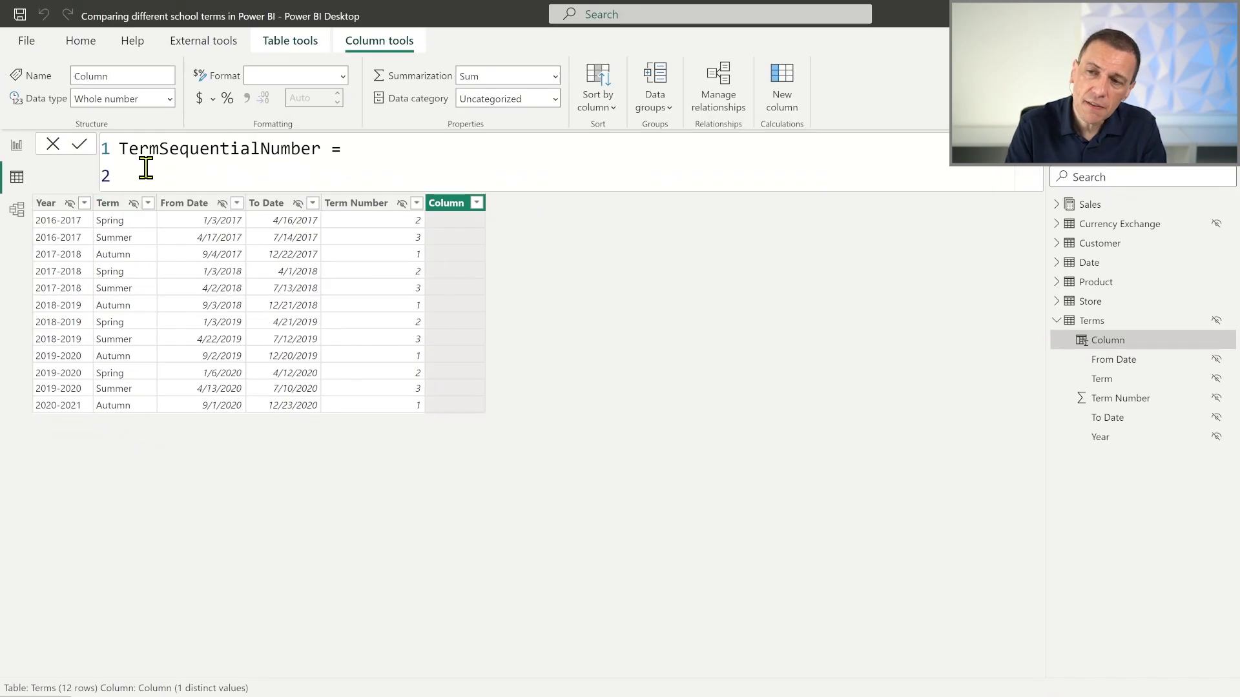
# - Write the first part of the TermSequentialNumber expression as LEFT ( Terms[Year], 4 ) * 3
pyautogui.write('LEFT )')
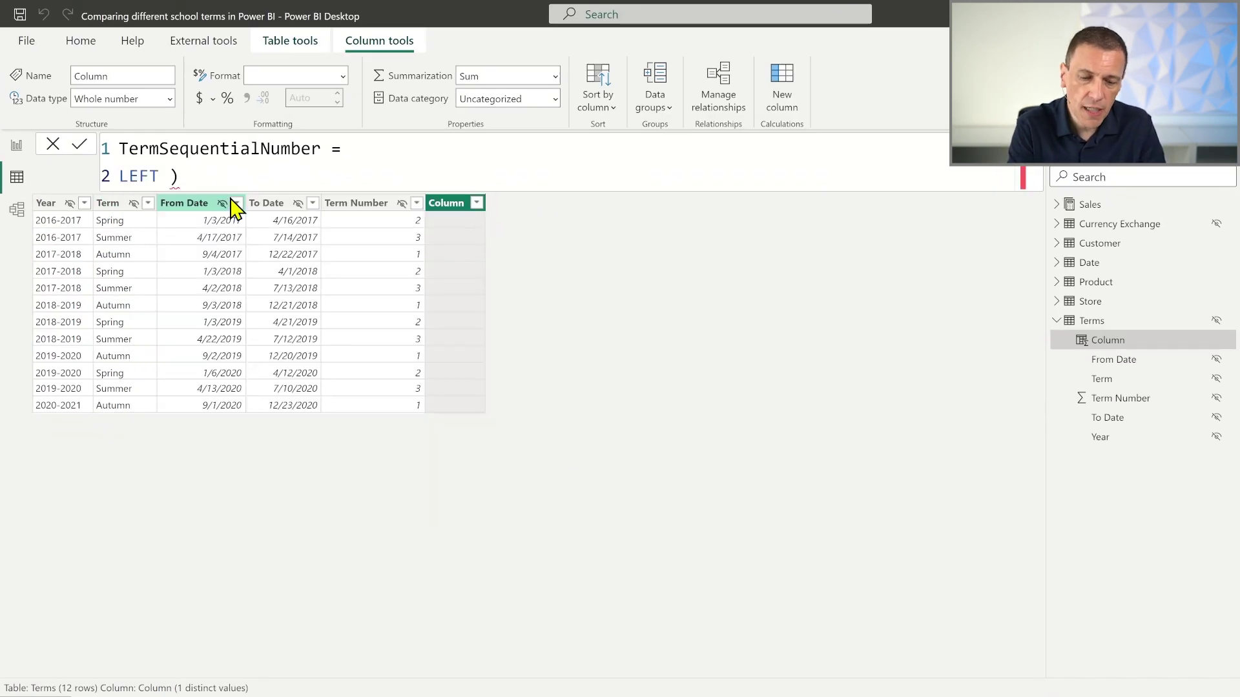
pyautogui.press('BackSpace')
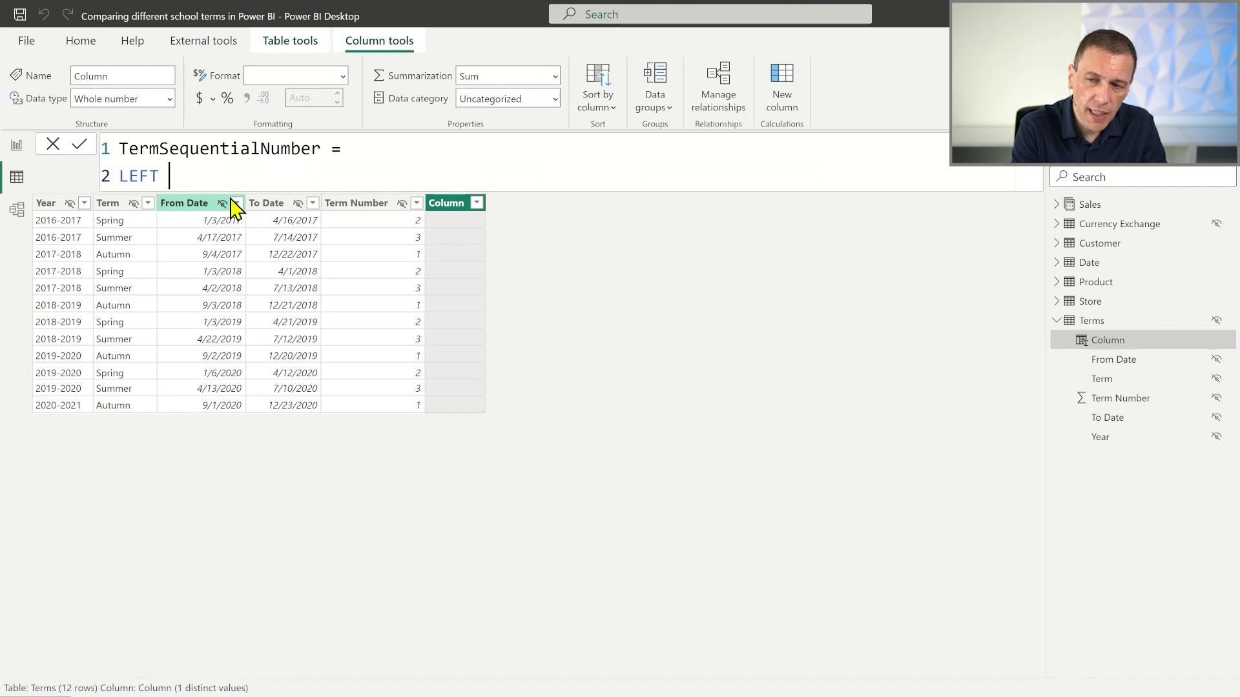
pyautogui.write('( Terms[Year')
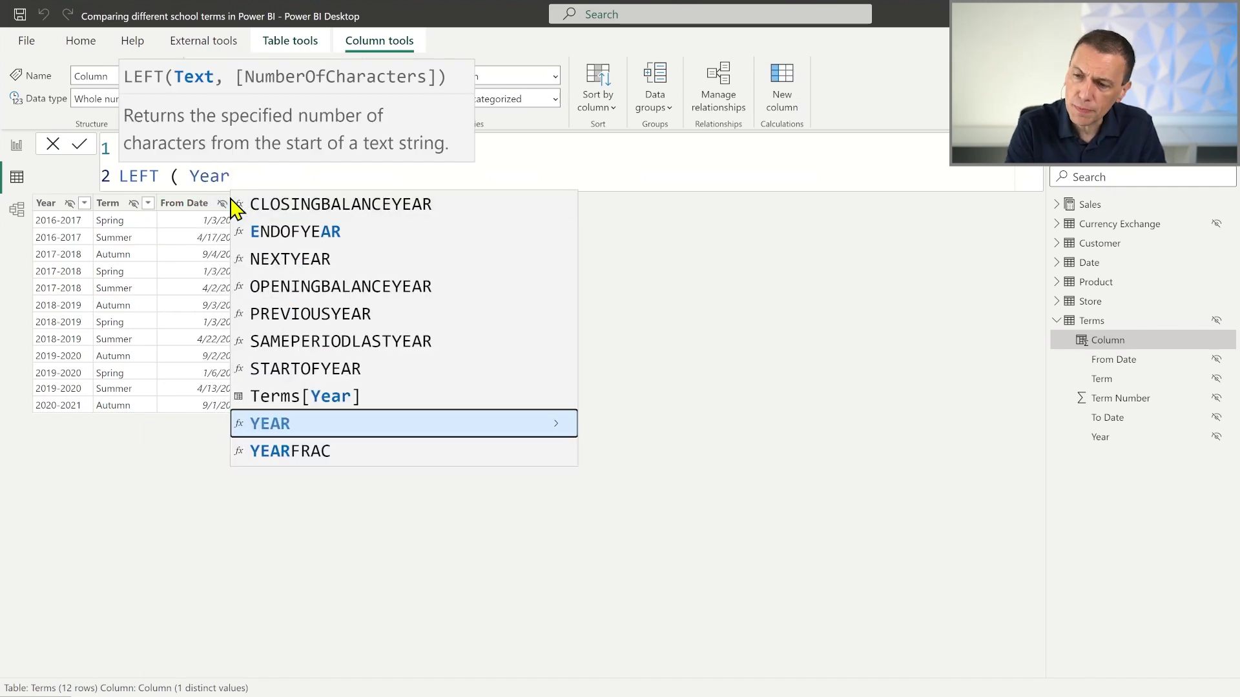
pyautogui.press('Up')
pyautogui.press('Tab')
pyautogui.write(', 4 ) ')
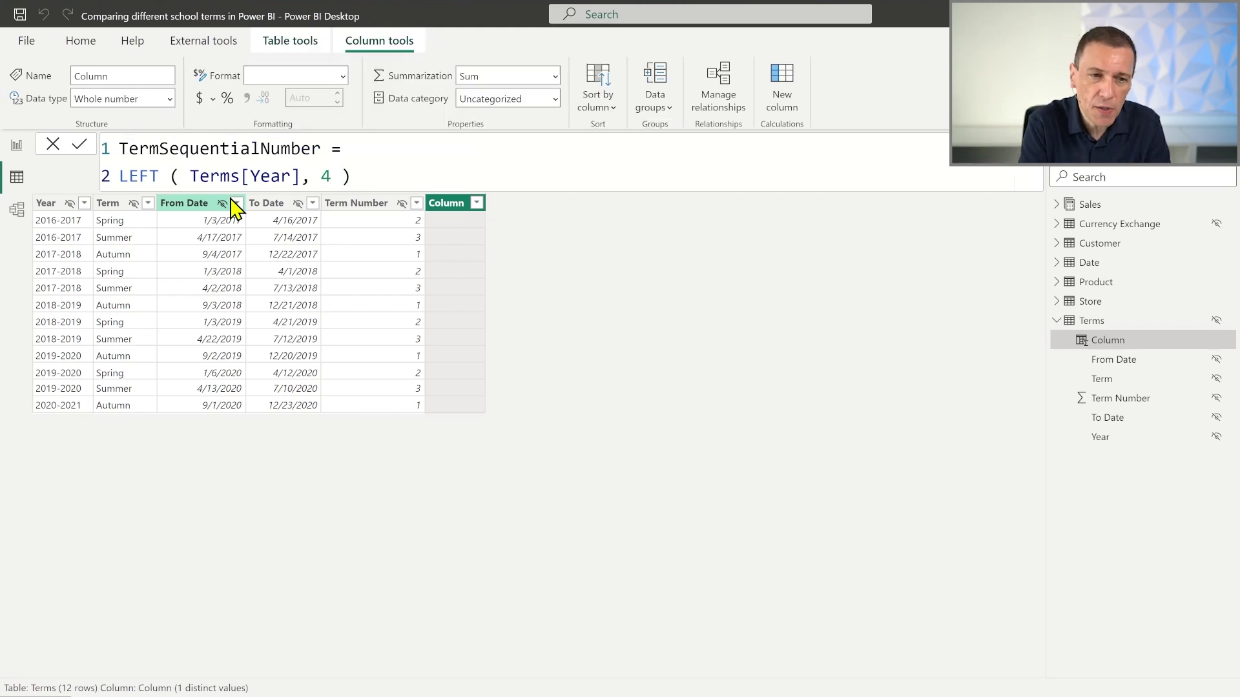
pyautogui.write('* 3')
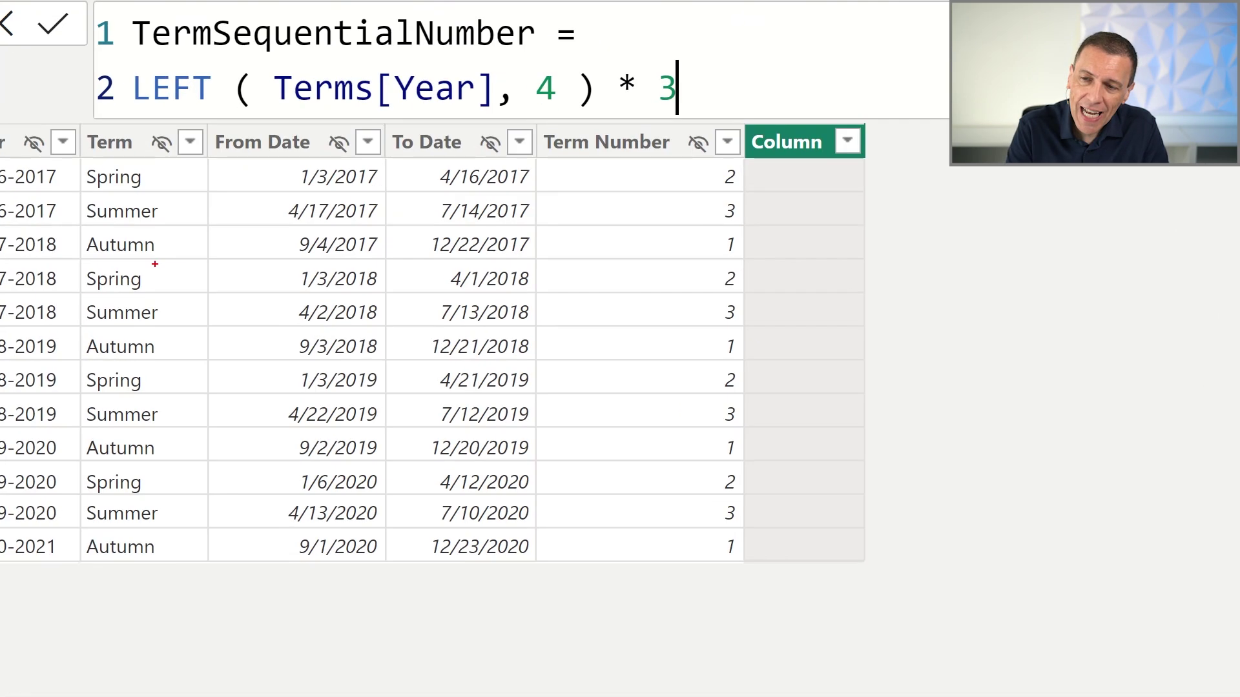
pyautogui.moveTo(79, 225)
pyautogui.mouseDown()
pyautogui.moveTo(116, 288)
pyautogui.moveTo(175, 328)
pyautogui.mouseUp()
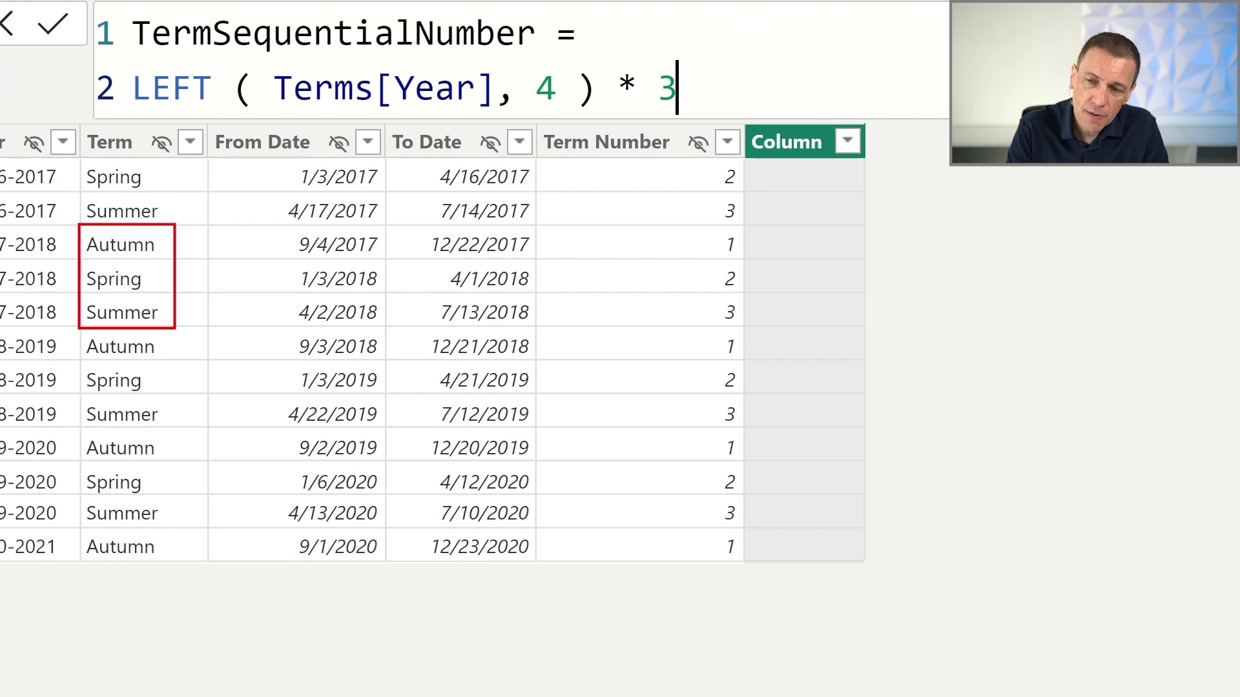
pyautogui.moveTo(82, 329); pyautogui.dragTo(175, 425)
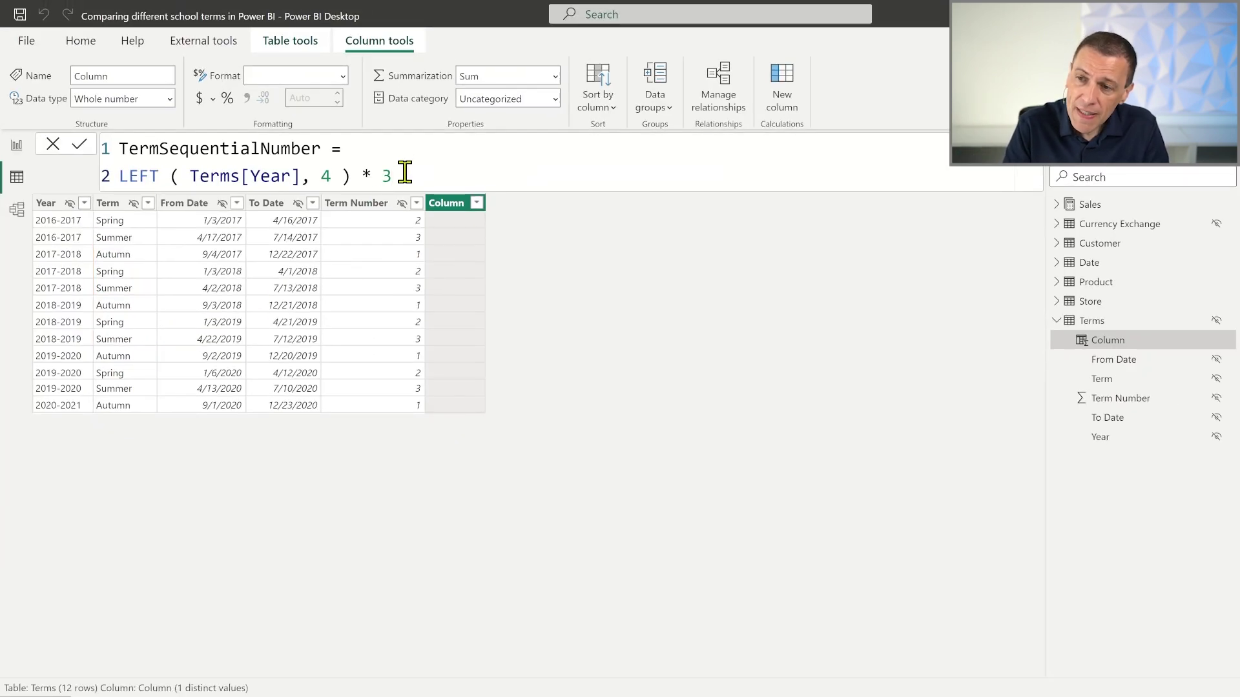
# - Complete the TermSequentialNumber formula by adding + Terms[Term Number] and commit the column
pyautogui.write('+ Term')
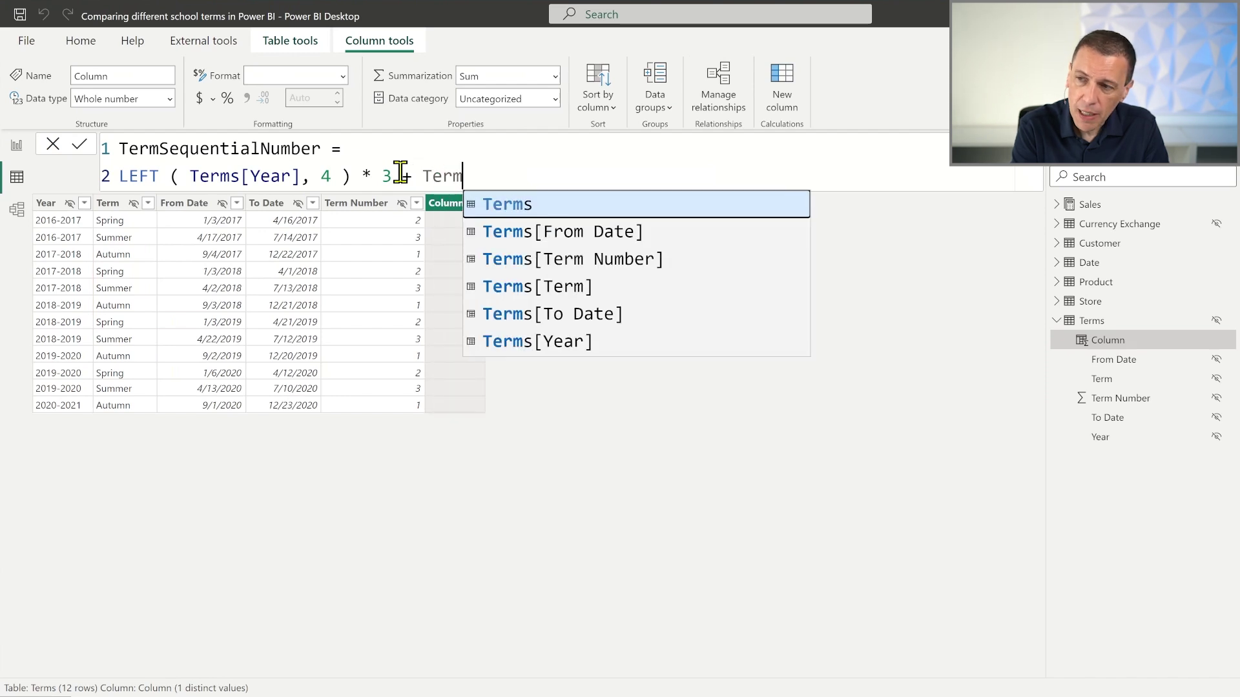
pyautogui.press('Down')
pyautogui.press('Down')
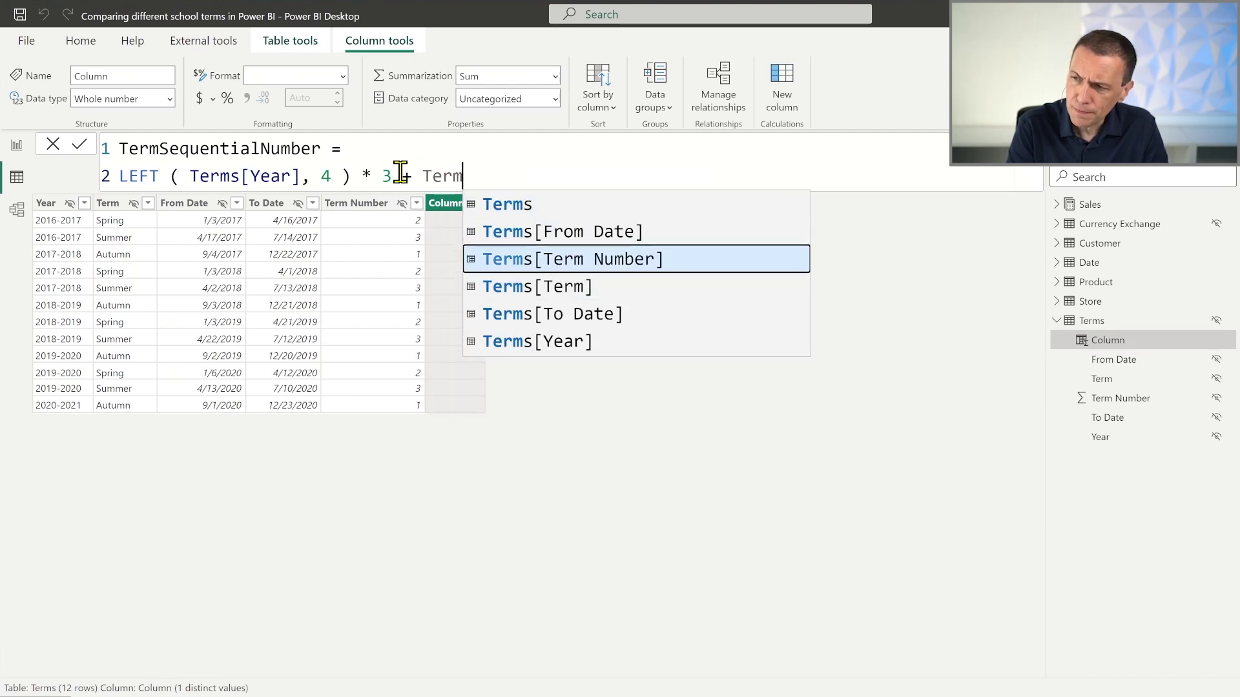
pyautogui.press('Tab')
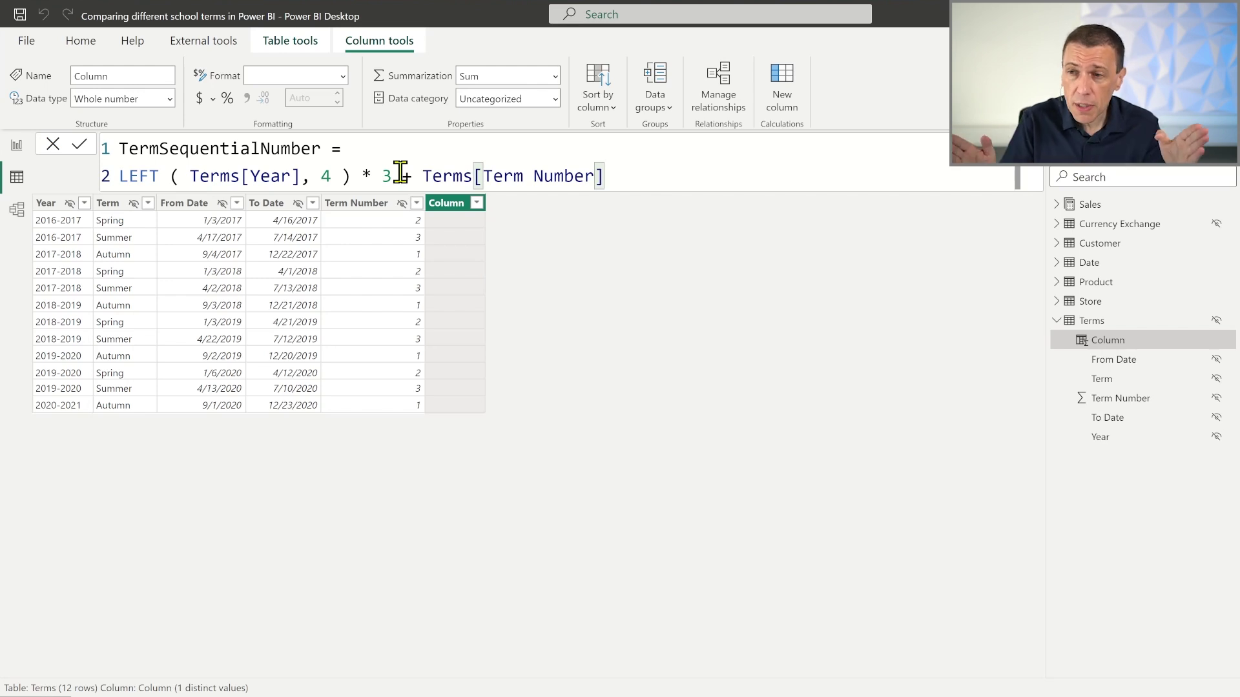
pyautogui.press('Return')
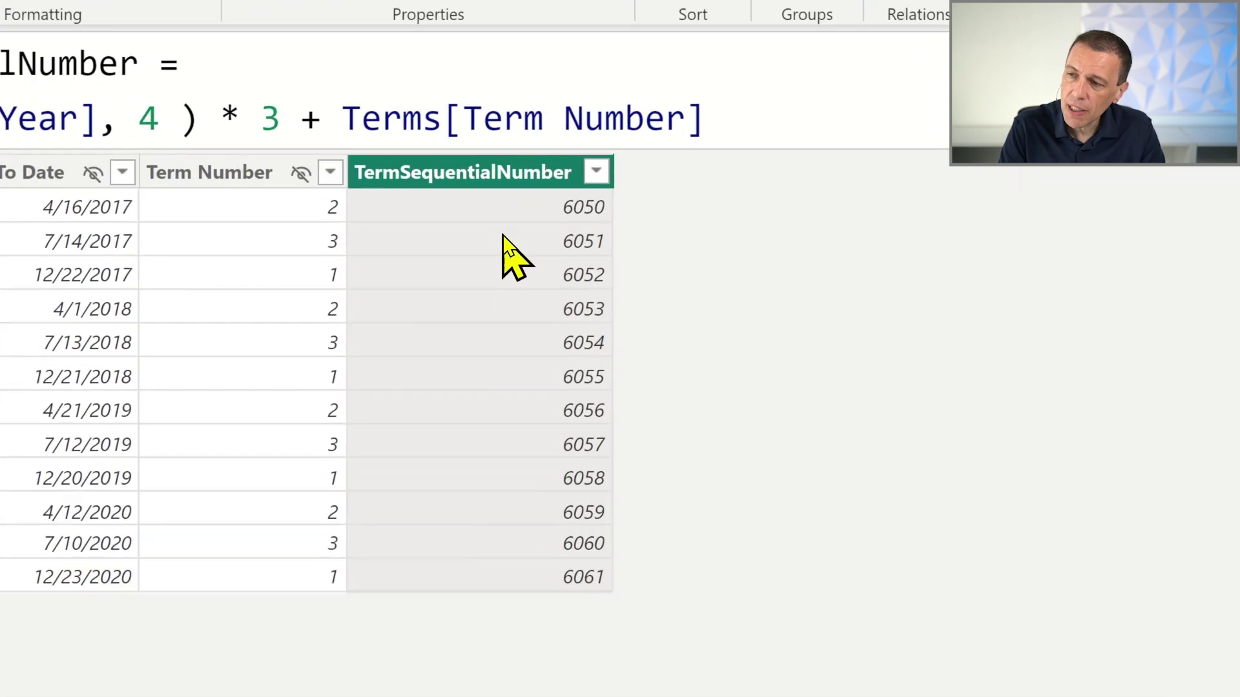
# - Hide the TermSequentialNumber column of the Terms table in report view
pyautogui.click(502, 236)
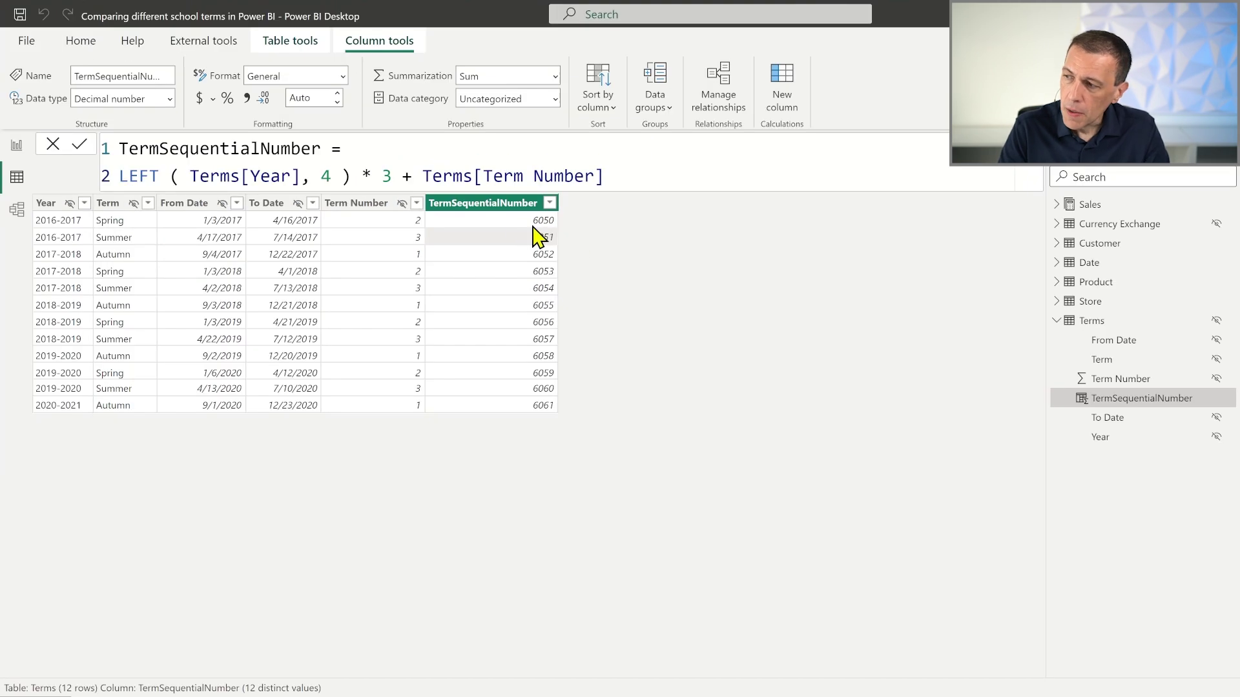
pyautogui.rightClick(477, 211)
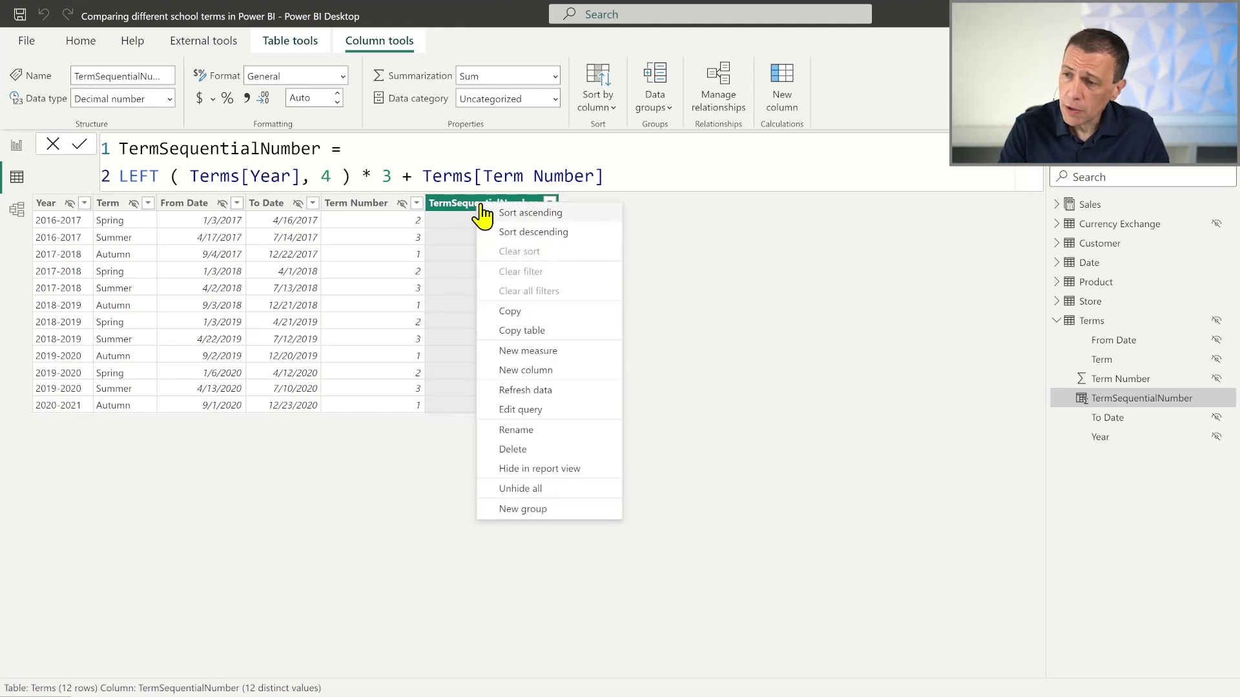
pyautogui.click(548, 469)
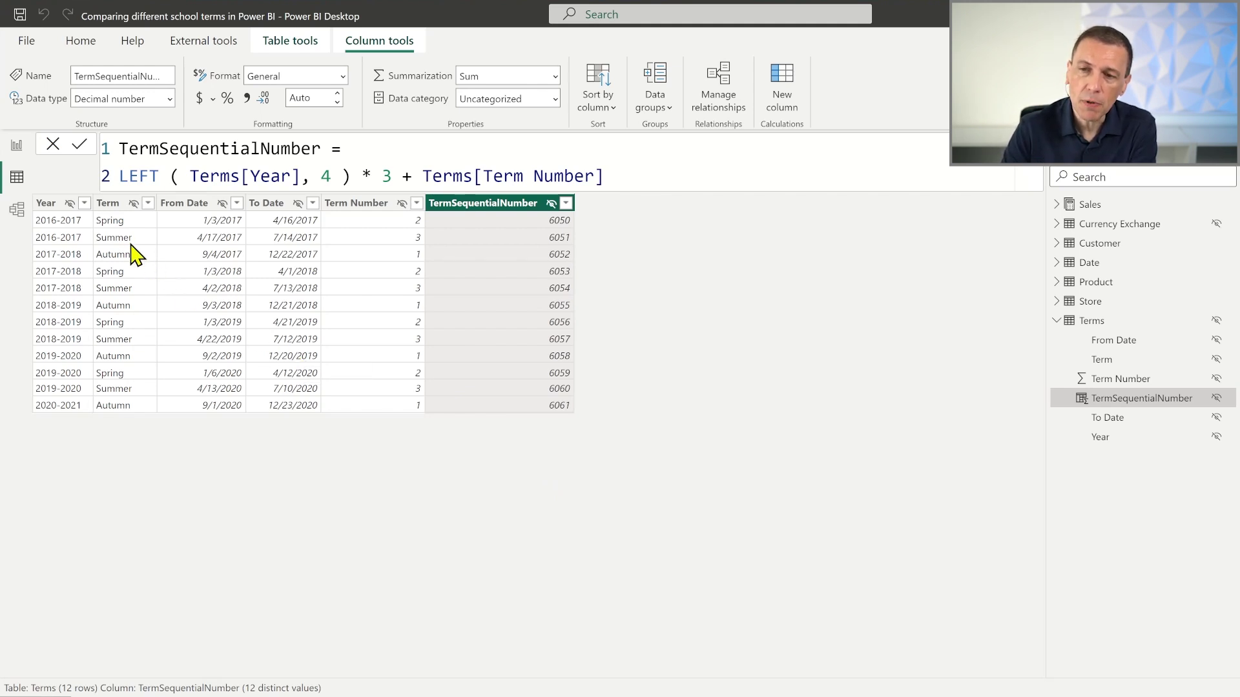
# - Start a new calculated column in the Date table and name it Term, leaving its expression on a second line
pyautogui.click(1066, 264)
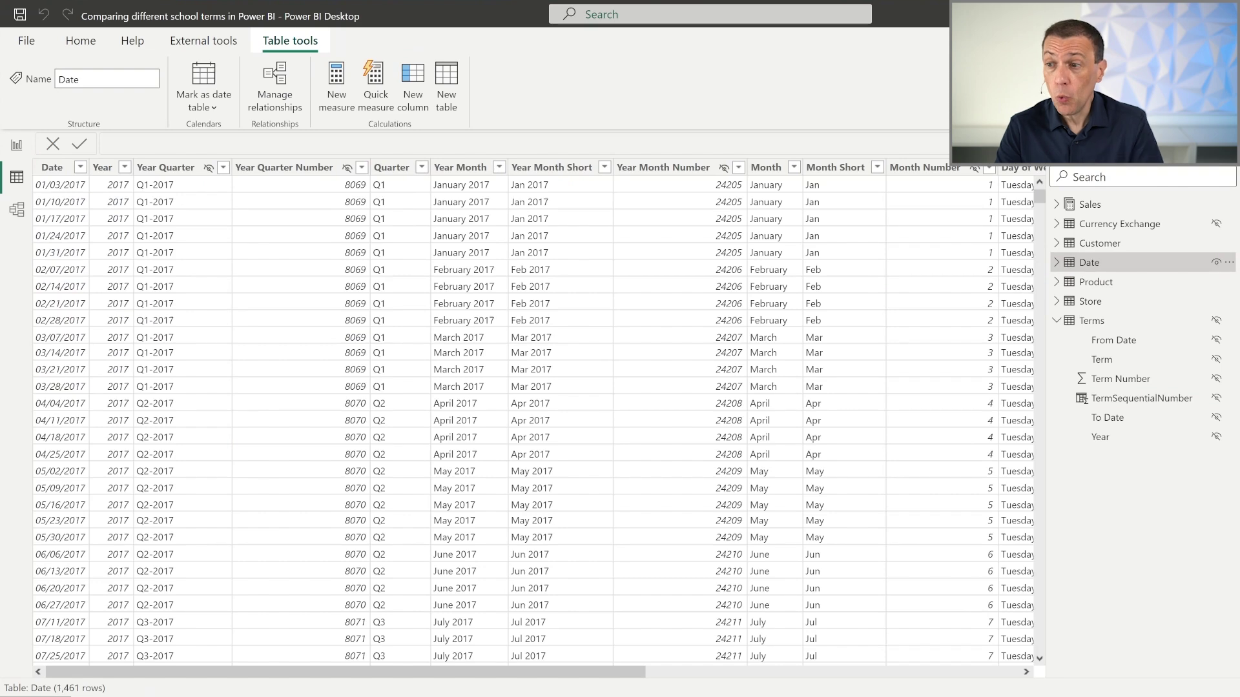
pyautogui.moveTo(498, 673); pyautogui.dragTo(923, 645)
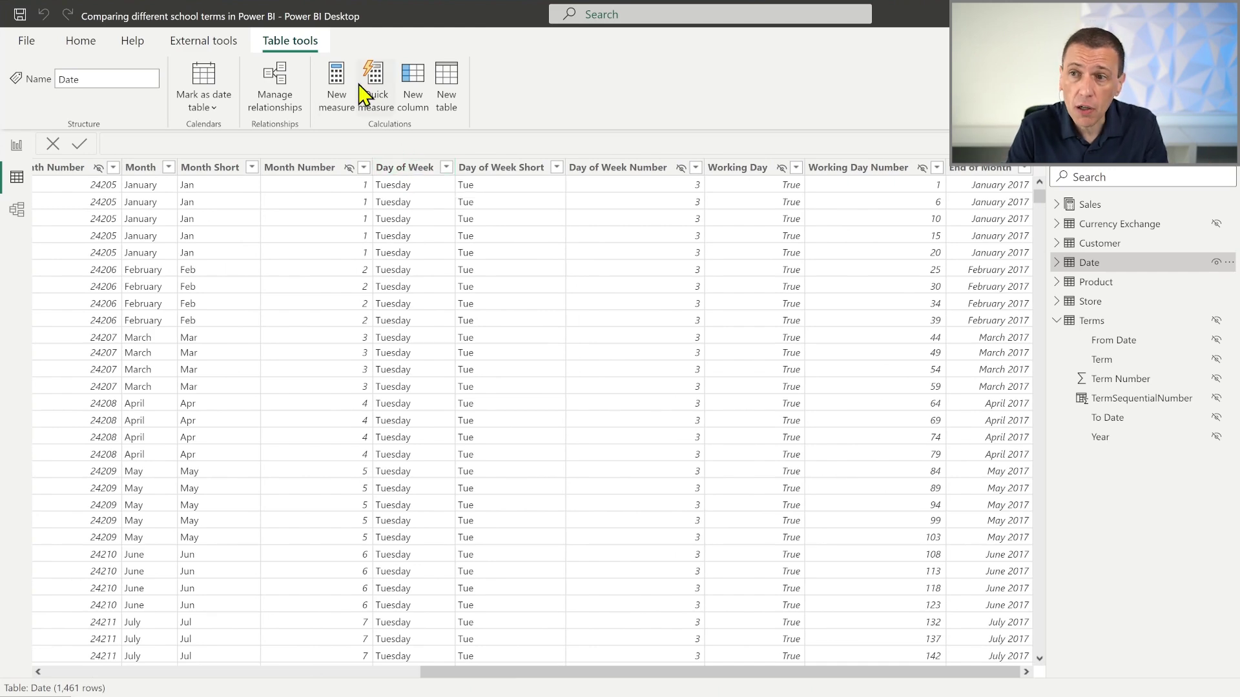
pyautogui.click(415, 80)
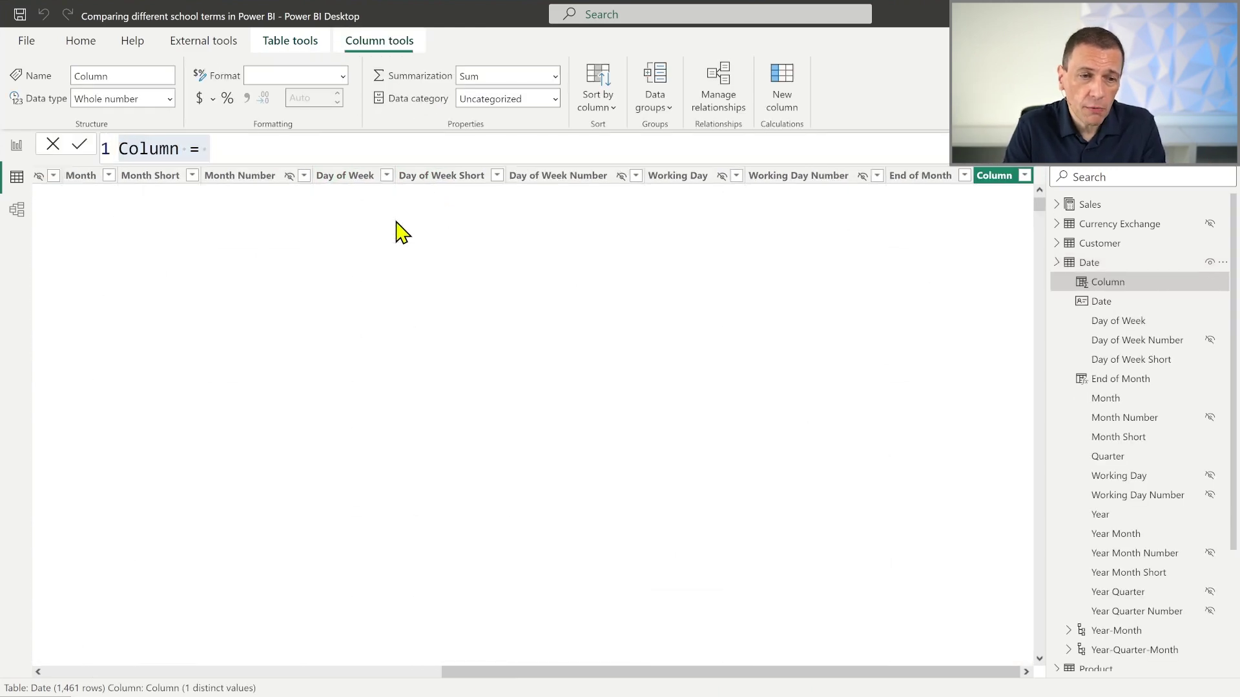
pyautogui.click(280, 148)
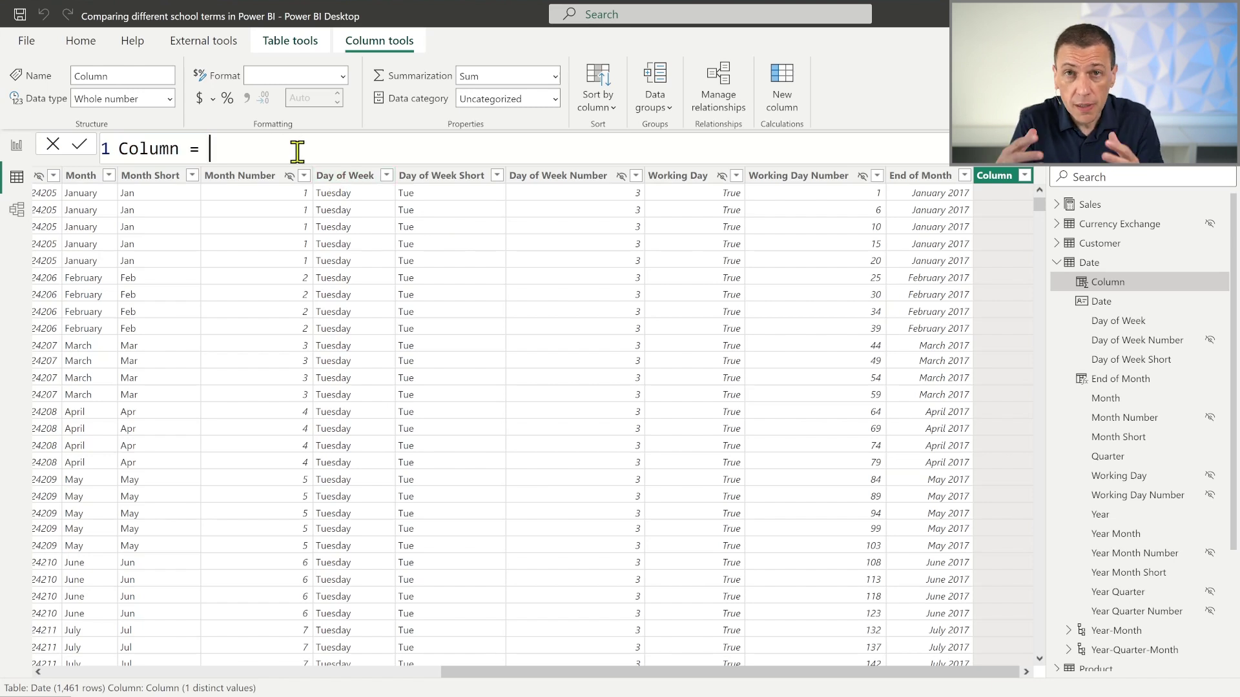
pyautogui.hotkey('shift', 'Home')
pyautogui.write('Term =')
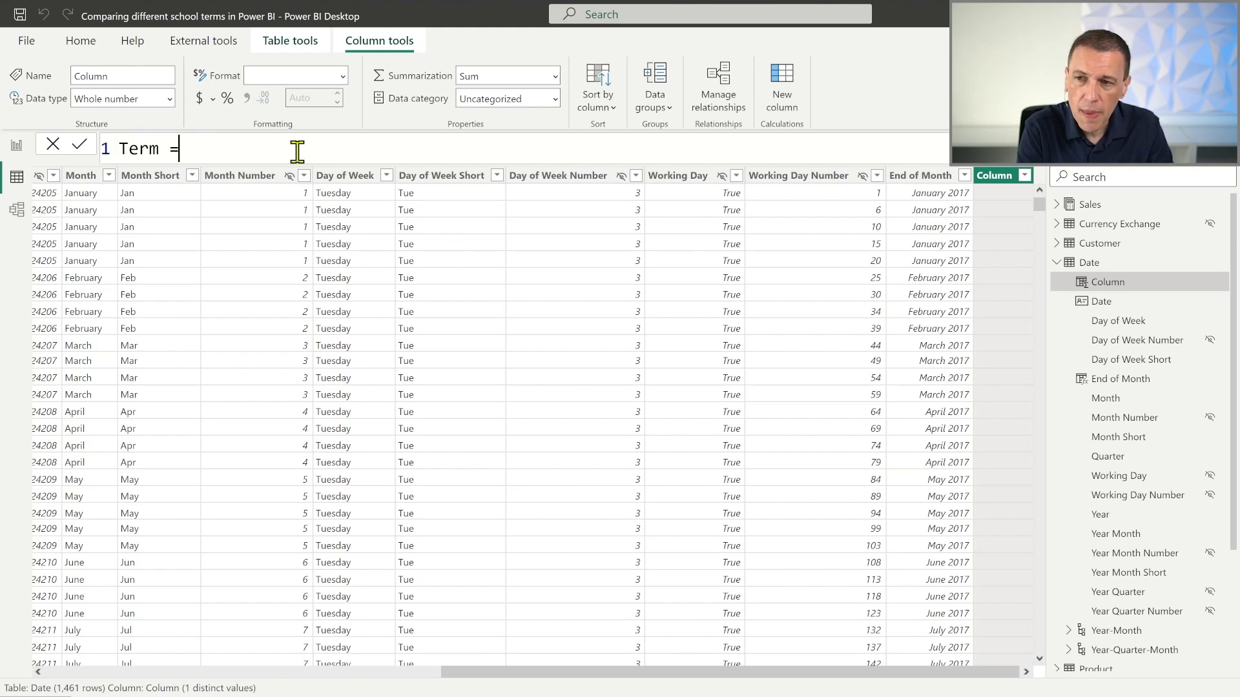
pyautogui.hotkey('shift', 'Return')
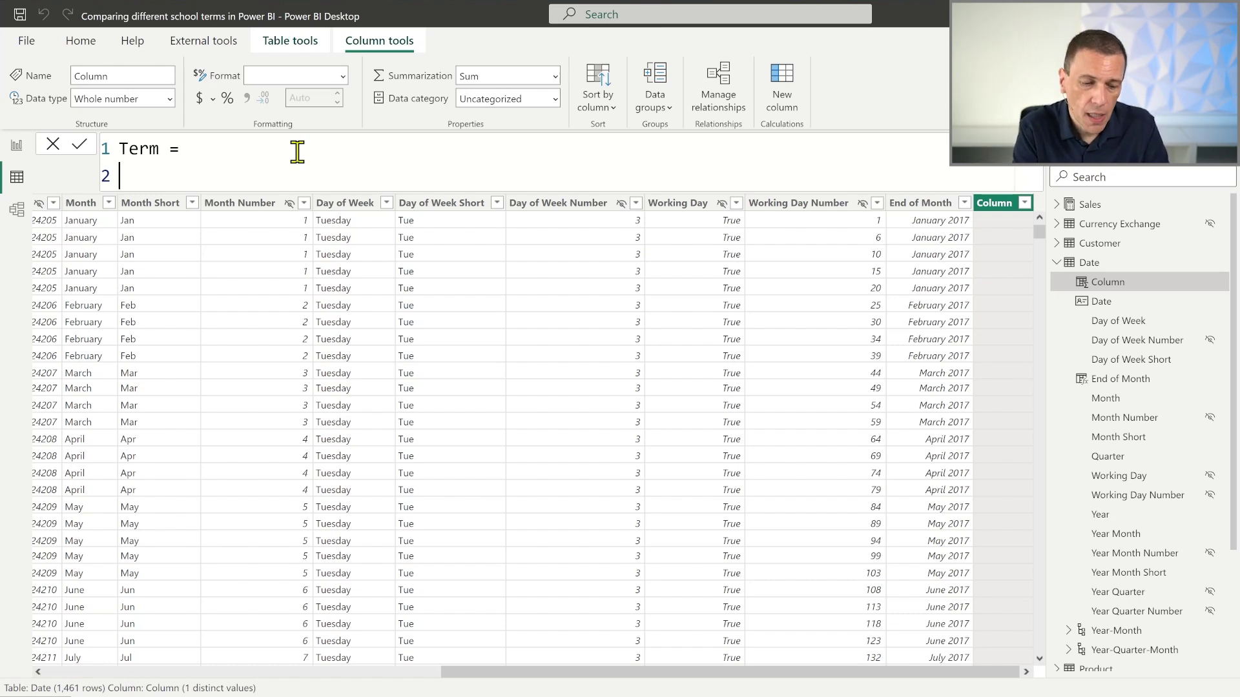
# - Begin the Term expression with a FILTER function that takes the Terms table as its first argument
pyautogui.write('FILTER (')
pyautogui.hotkey('shift', 'Return')
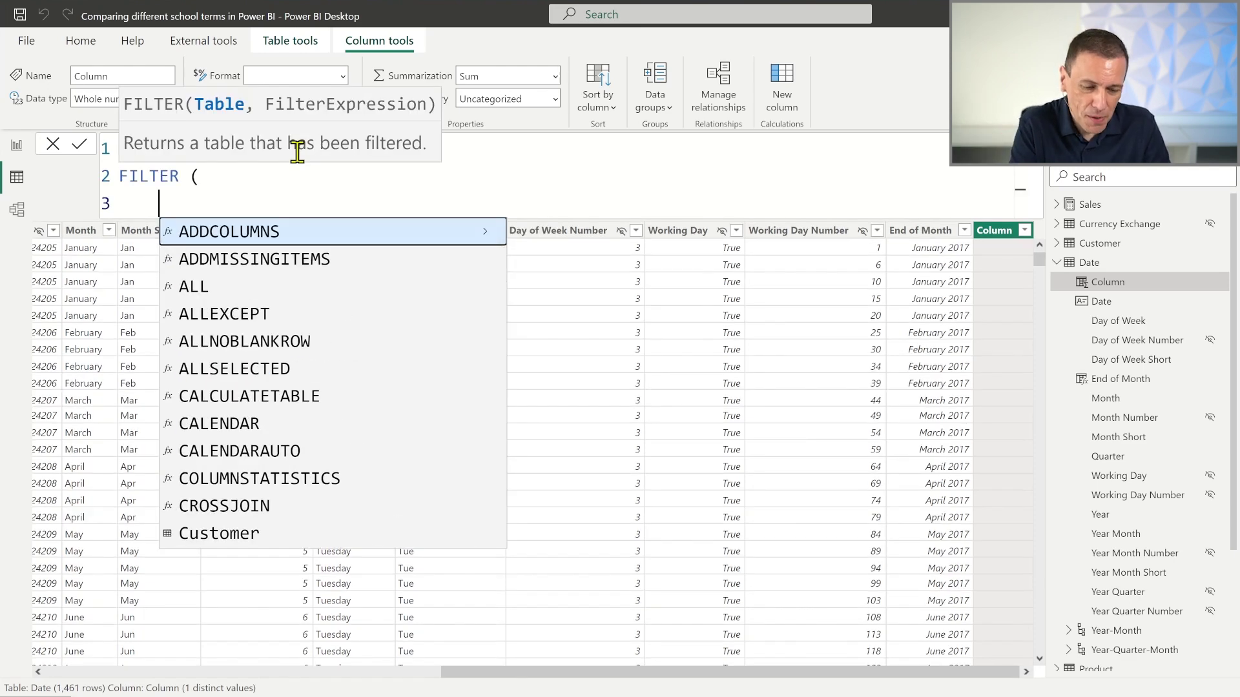
pyautogui.write('TER')
pyautogui.press('BackSpace')
pyautogui.press('BackSpace')
pyautogui.write('erms,')
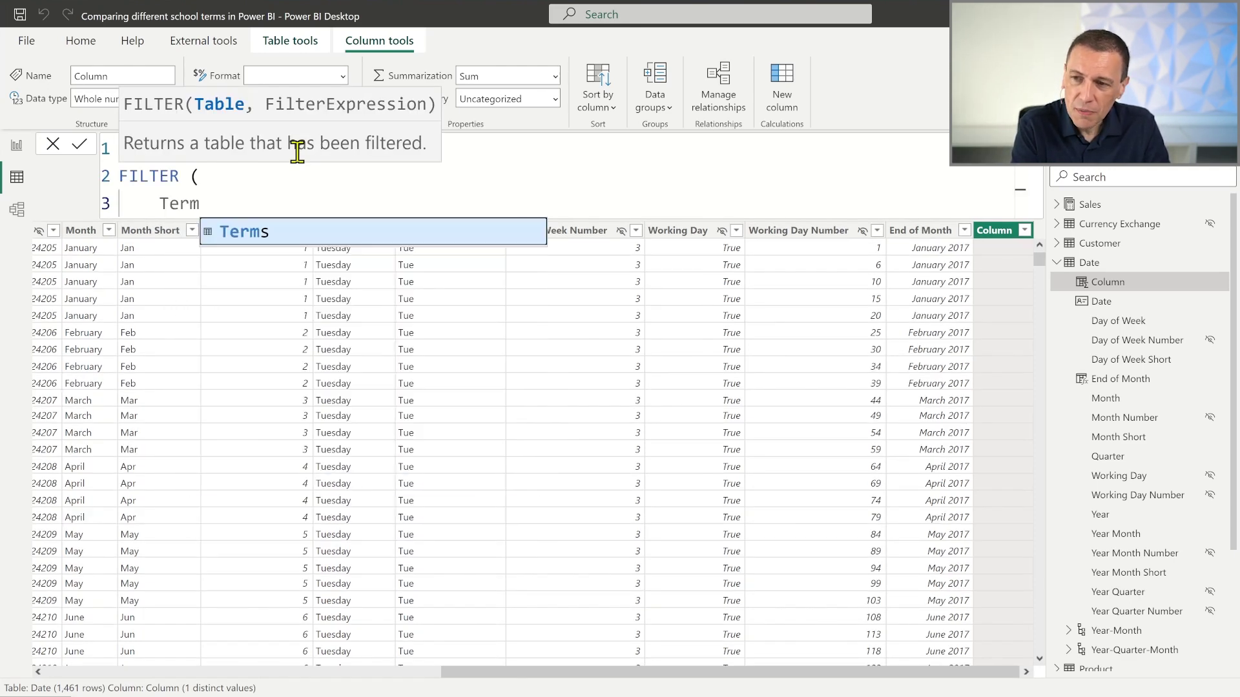
pyautogui.press('Tab')
pyautogui.write(',')
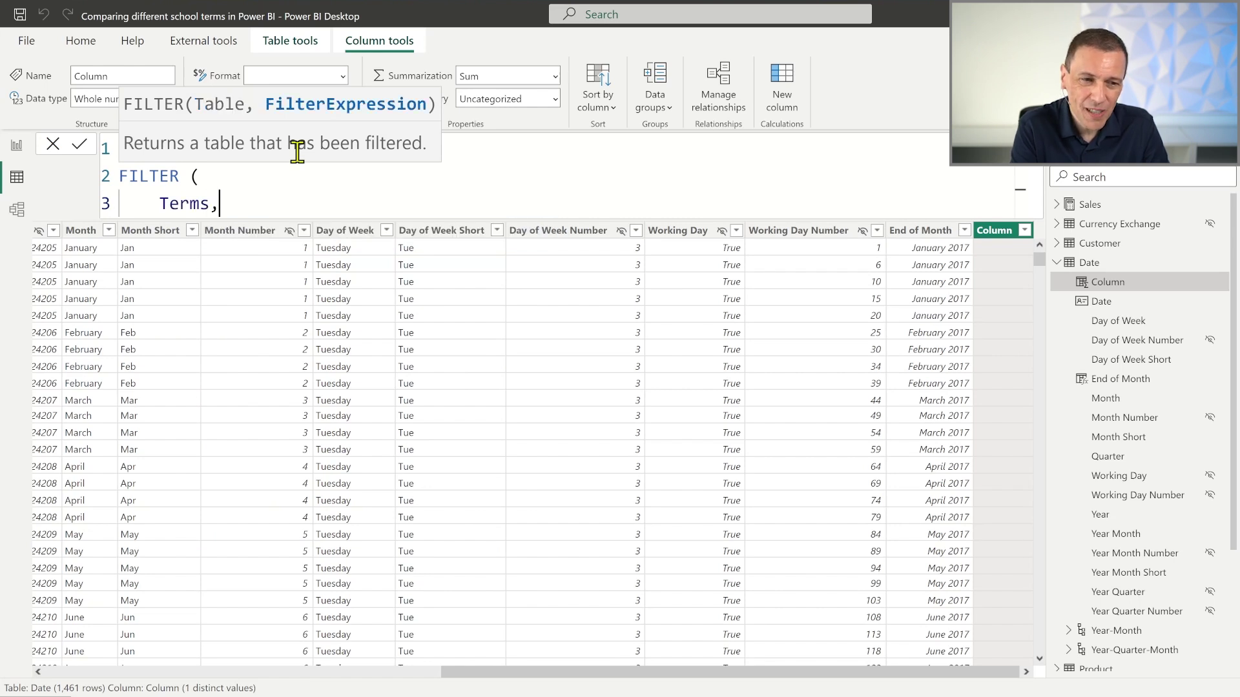
# - Add the filter condition Terms[From Date] <= 'Date'[Date] on a new line of the FILTER function
pyautogui.hotkey('shift', 'Return')
pyautogui.write('From')
pyautogui.press('Tab')
pyautogui.write("<= 'Da")
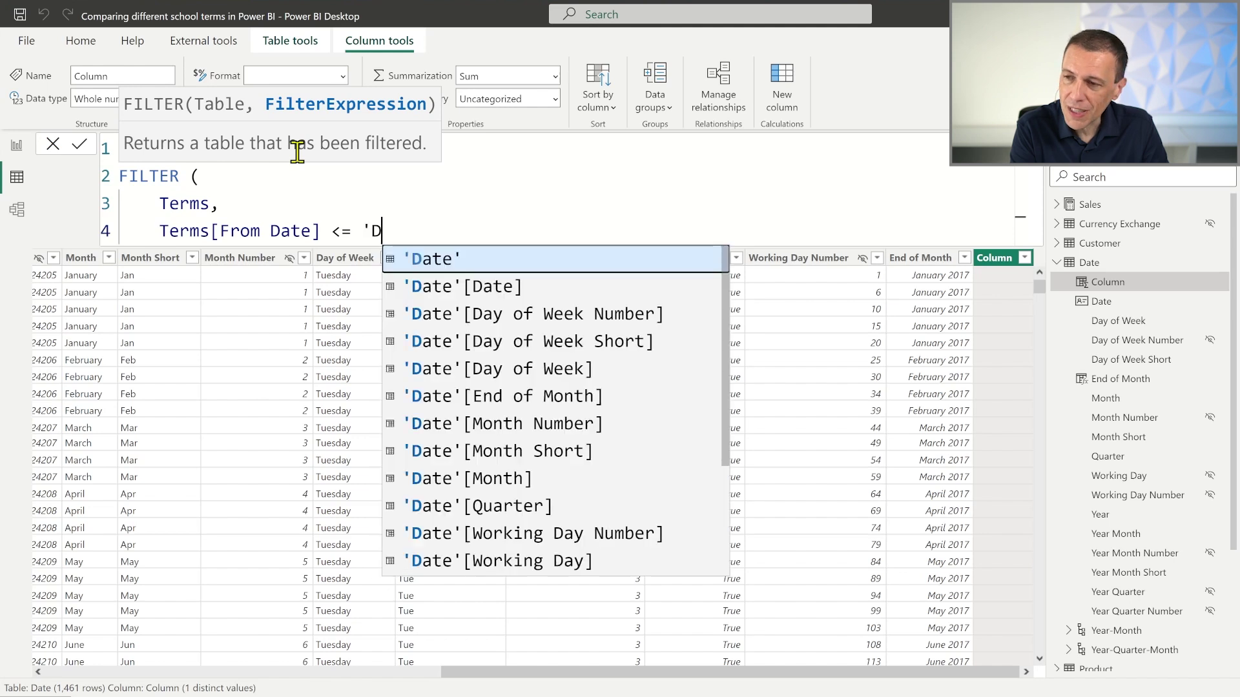
pyautogui.press('Down')
pyautogui.press('Tab')
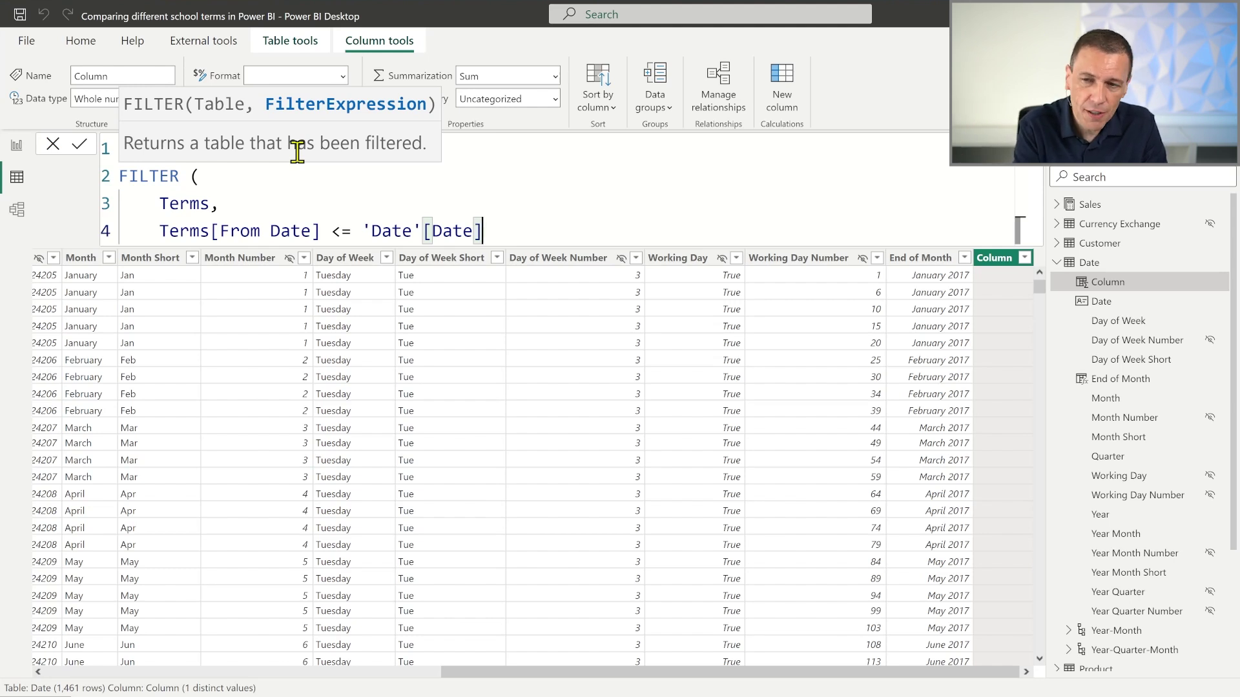
# - Extend the filter condition with && Terms[To Date] >= 'Date'[Date] on its own line and close the FILTER function
pyautogui.press('Return')
pyautogui.press('Tab')
pyautogui.write('&& To')
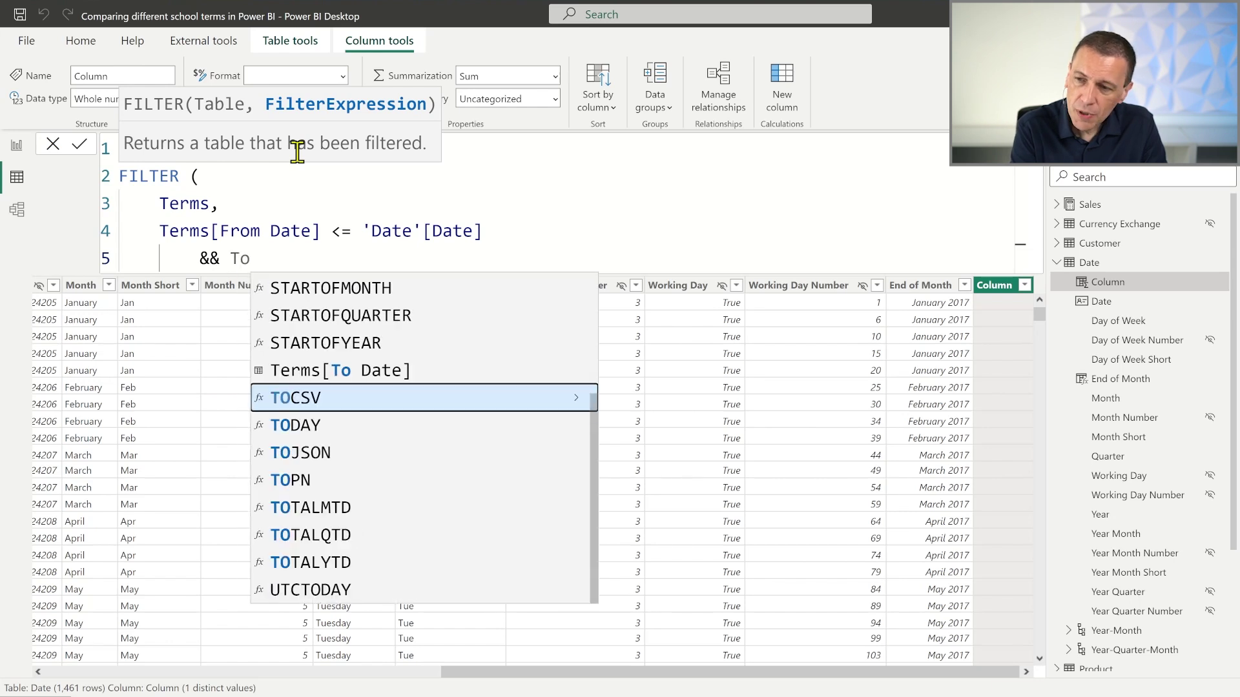
pyautogui.press('Up')
pyautogui.press('Tab')
pyautogui.write('>')
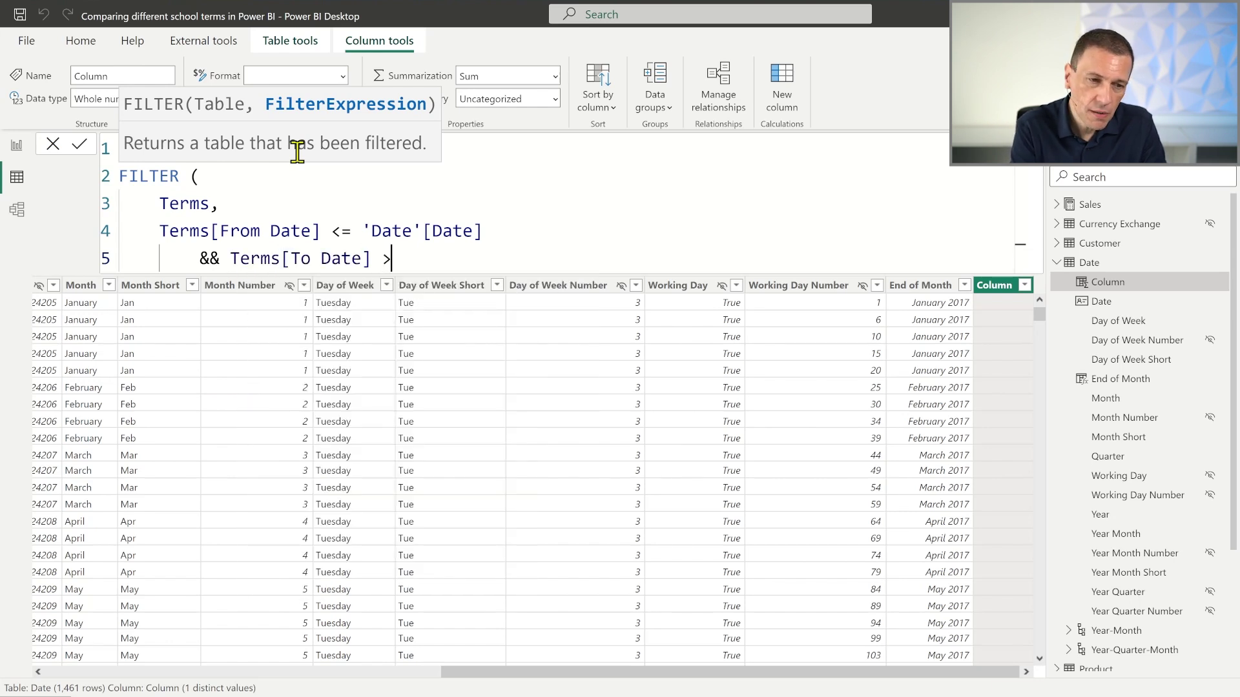
pyautogui.write("= 'D")
pyautogui.press('Down')
pyautogui.press('Tab')
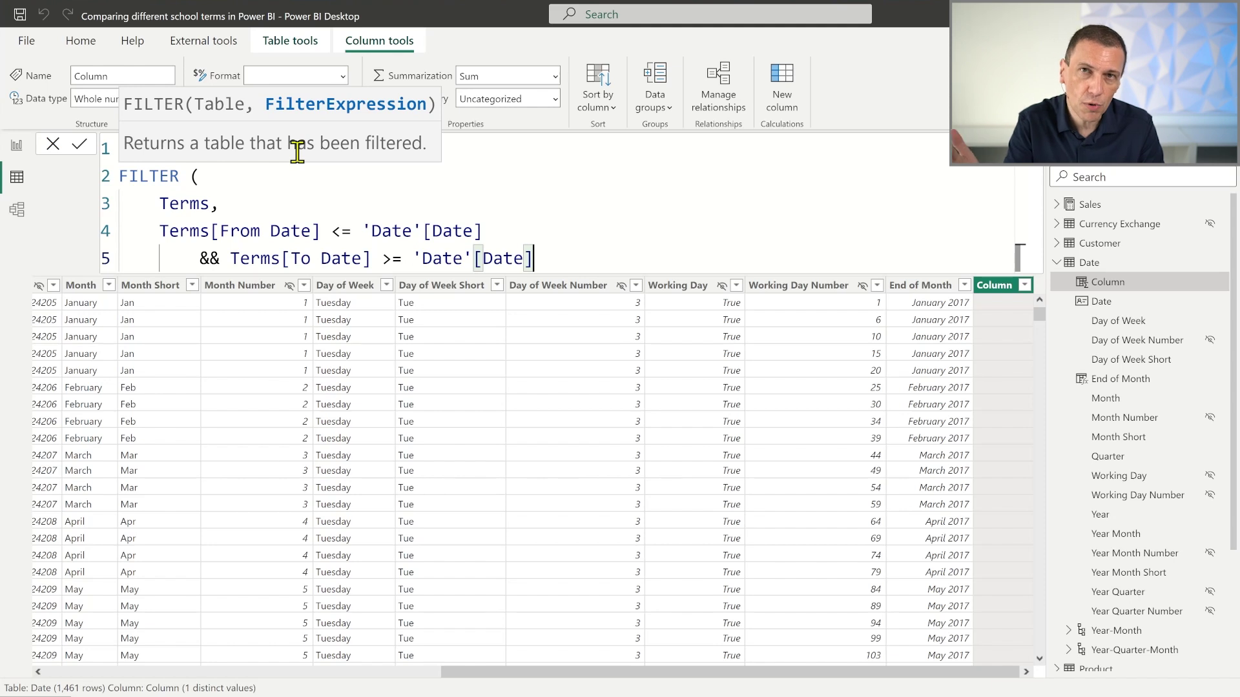
pyautogui.hotkey('shift', 'Return')
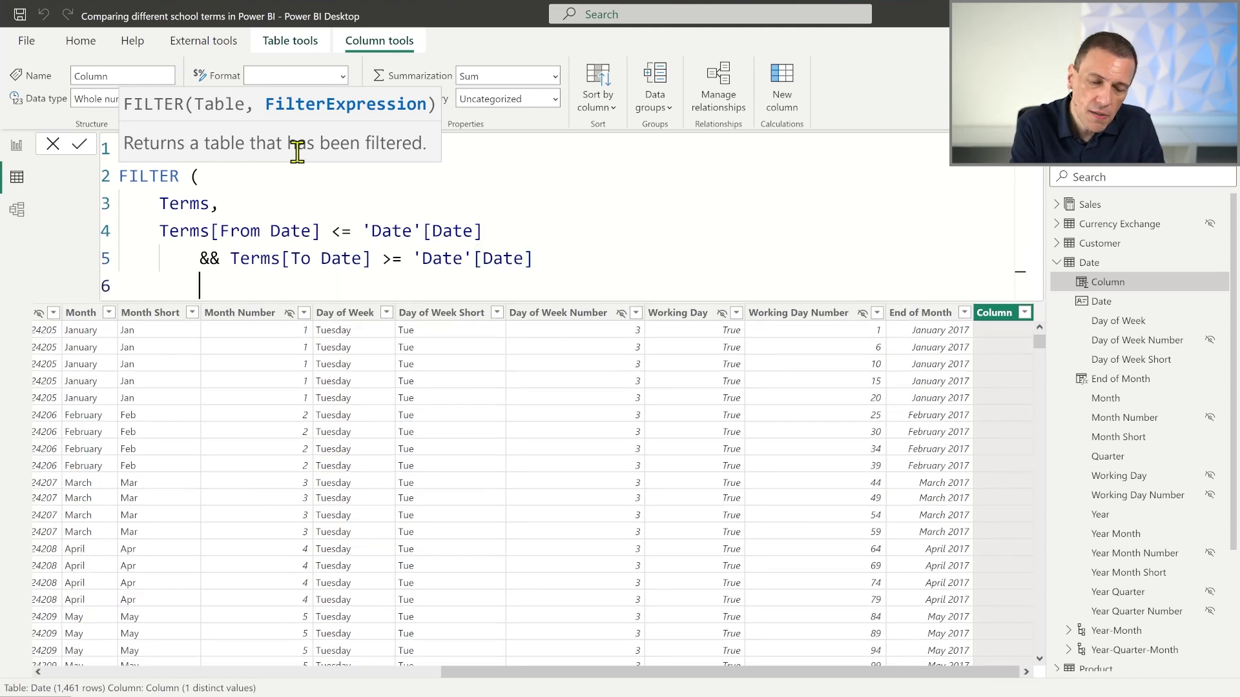
pyautogui.write(')')
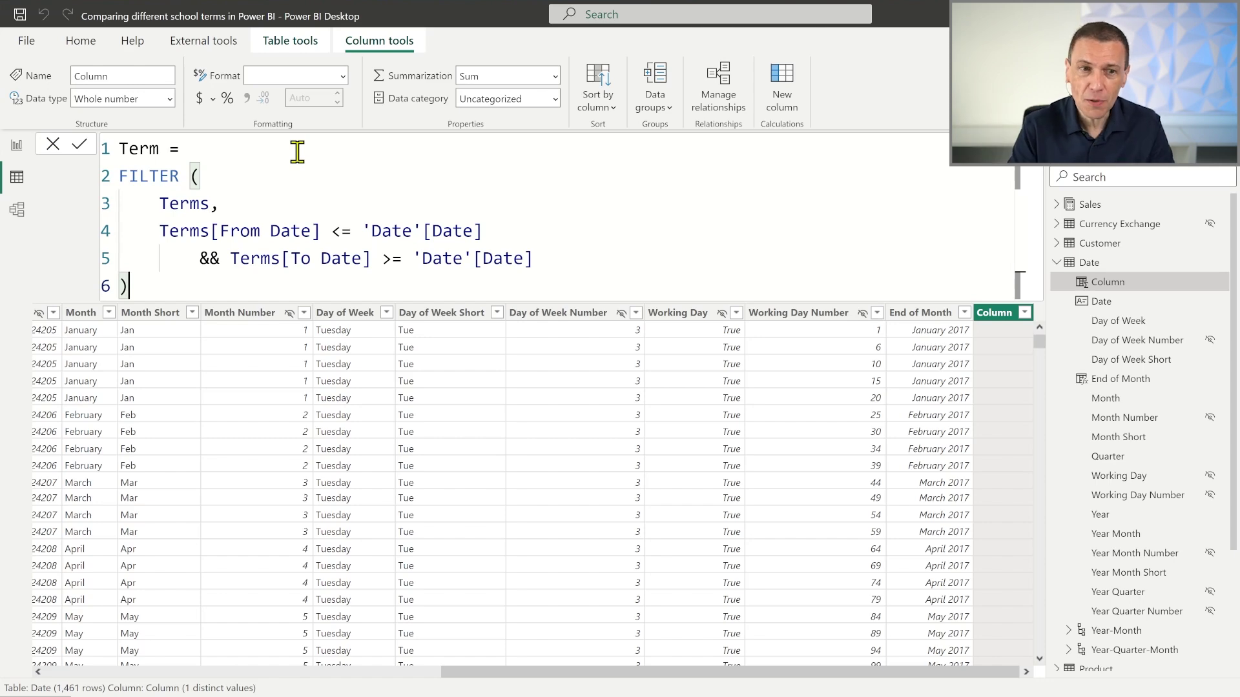
# - Wrap the FILTER block in SELECTCOLUMNS, indent it, and add a comma and a new line for the next argument
pyautogui.click(255, 155)
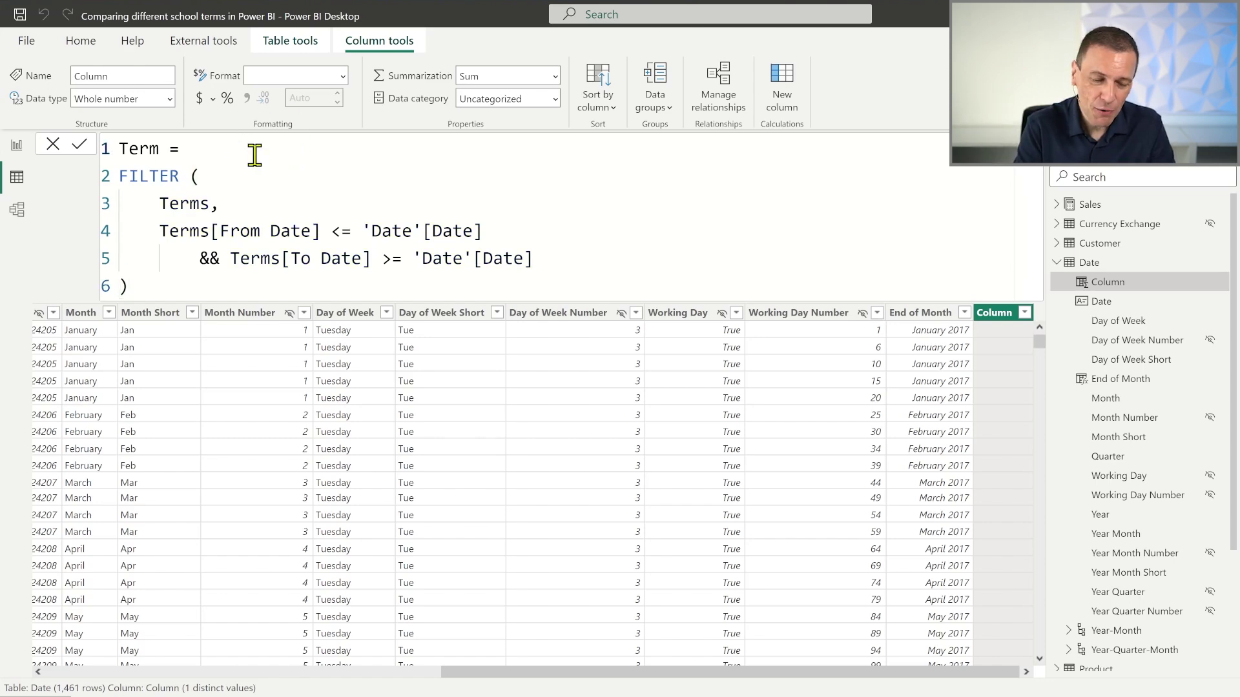
pyautogui.press('Return')
pyautogui.write('SELE')
pyautogui.press('Tab')
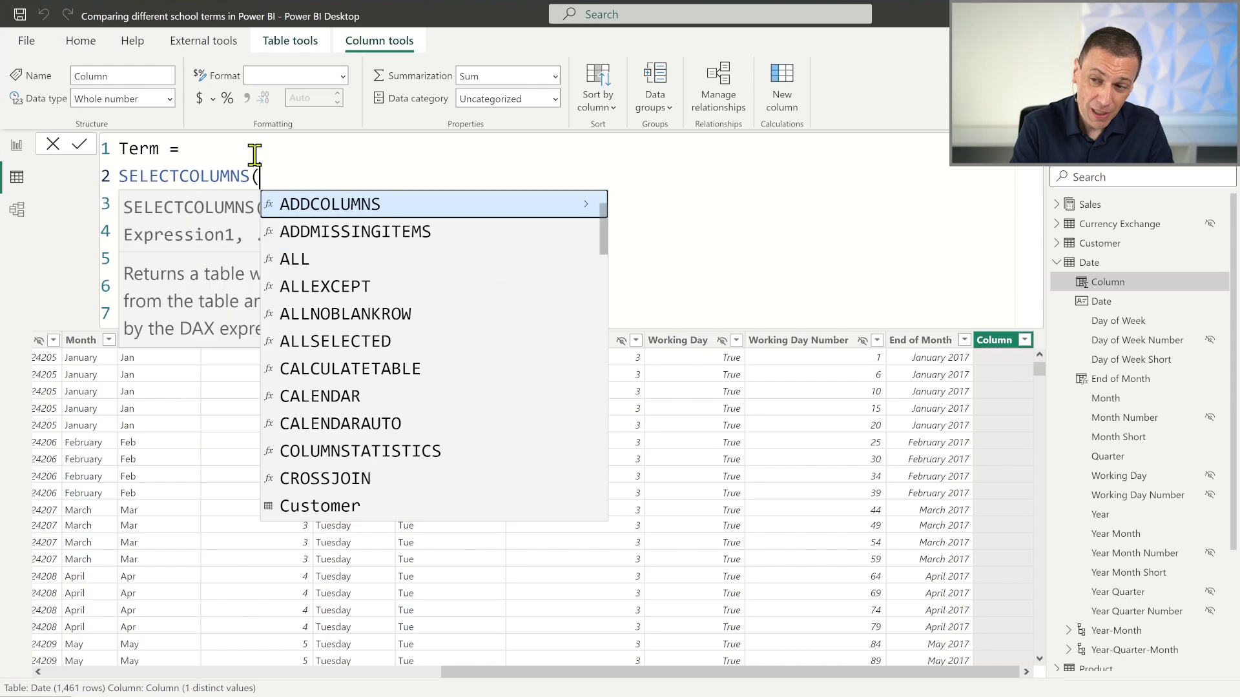
pyautogui.press('Escape')
pyautogui.hotkey('shift', 'Down')
pyautogui.hotkey('shift', 'Down')
pyautogui.hotkey('shift', 'Down')
pyautogui.hotkey('shift', 'Down')
pyautogui.hotkey('shift', 'Down')
pyautogui.press('Tab')
pyautogui.press('Escape')
pyautogui.hotkey('shift', 'Return')
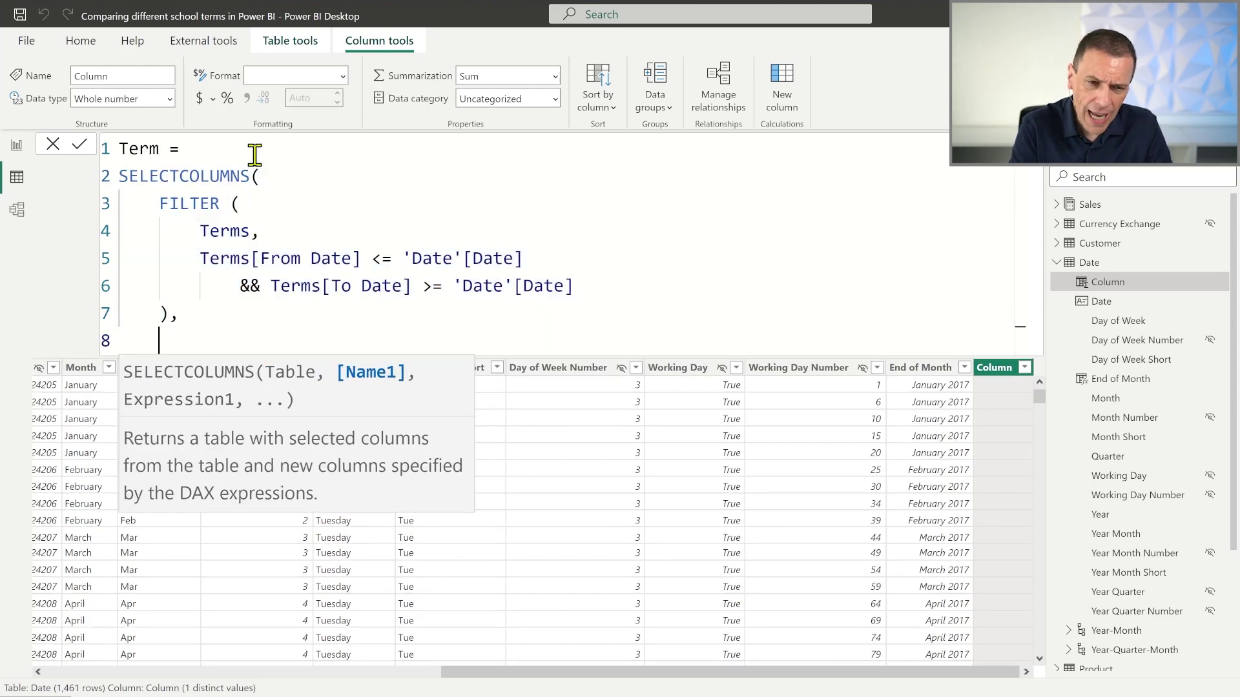
# - Add Terms[Term] as the next SELECTCOLUMNS argument, close the function and commit the Term column
pyautogui.write('Terms[Term')
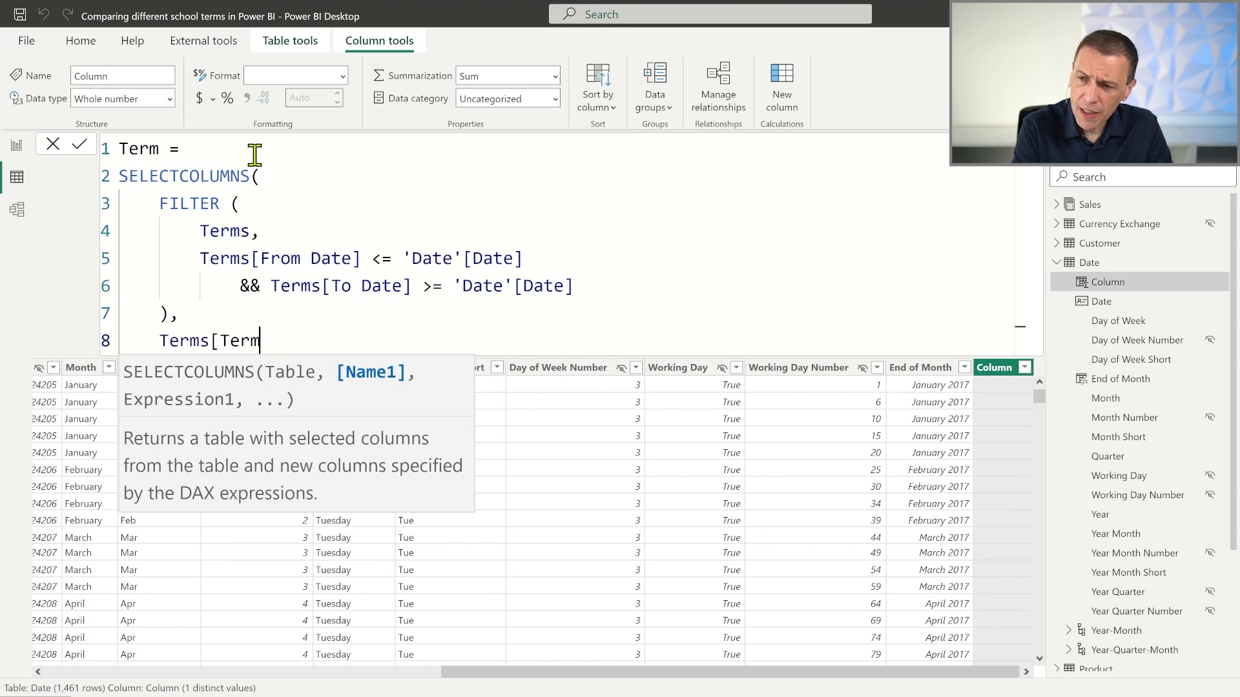
pyautogui.write(']')
pyautogui.hotkey('shift', 'Return')
pyautogui.write(')')
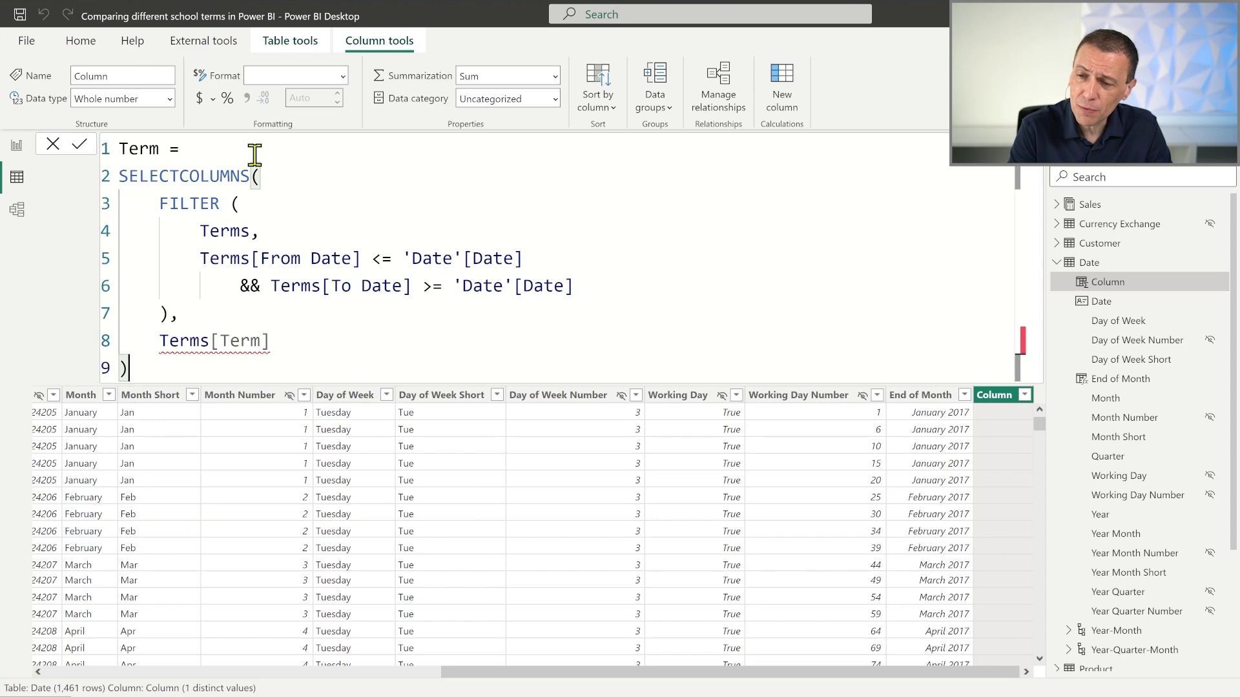
pyautogui.press('Return')
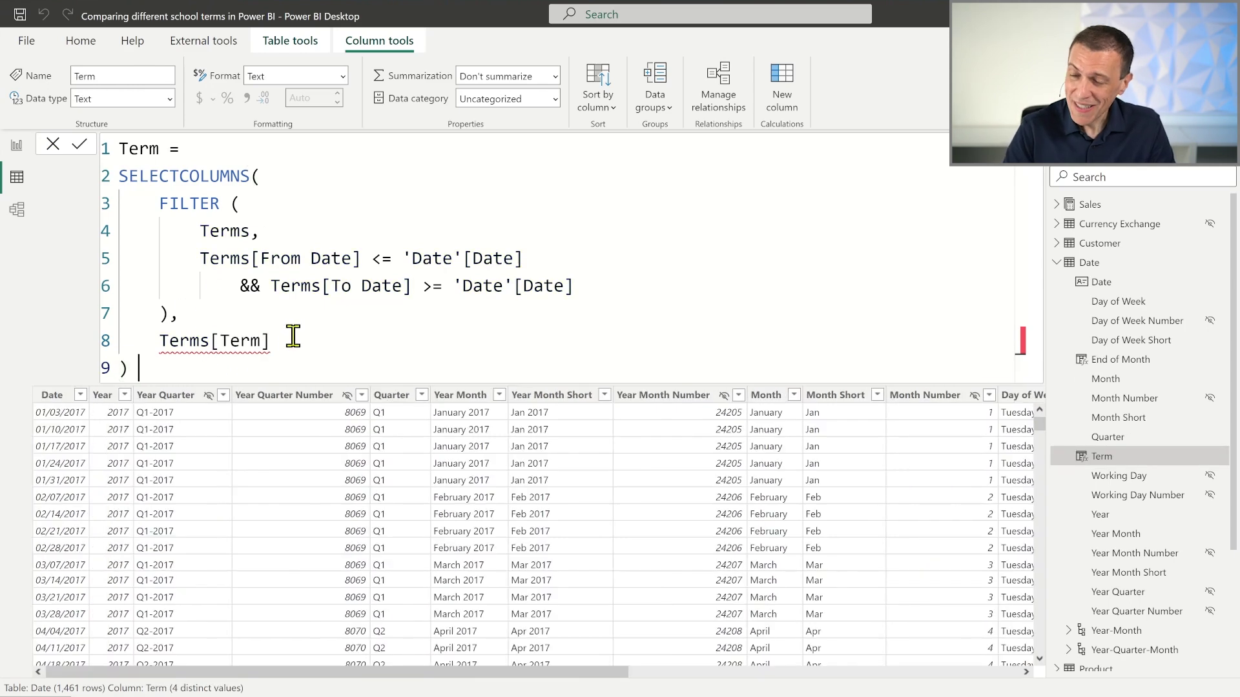
# - Insert the column name "Term" followed by a comma before Terms[Term] in the SELECTCOLUMNS function
pyautogui.click(162, 346)
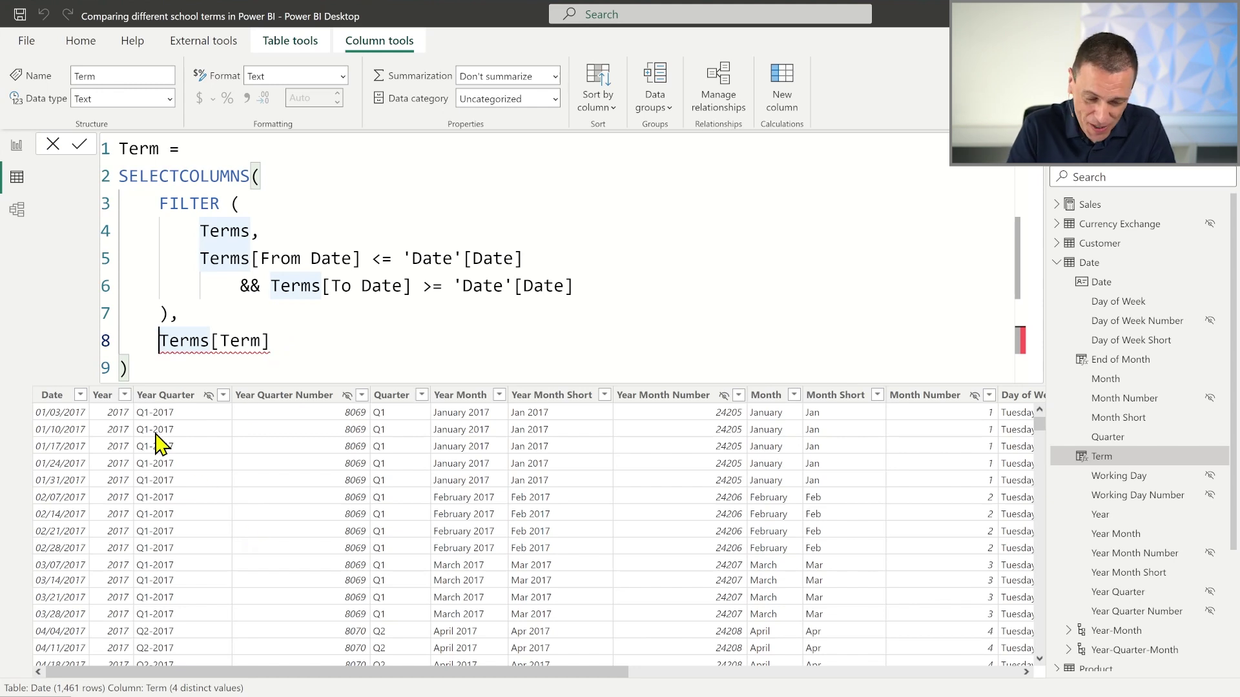
pyautogui.write('"term')
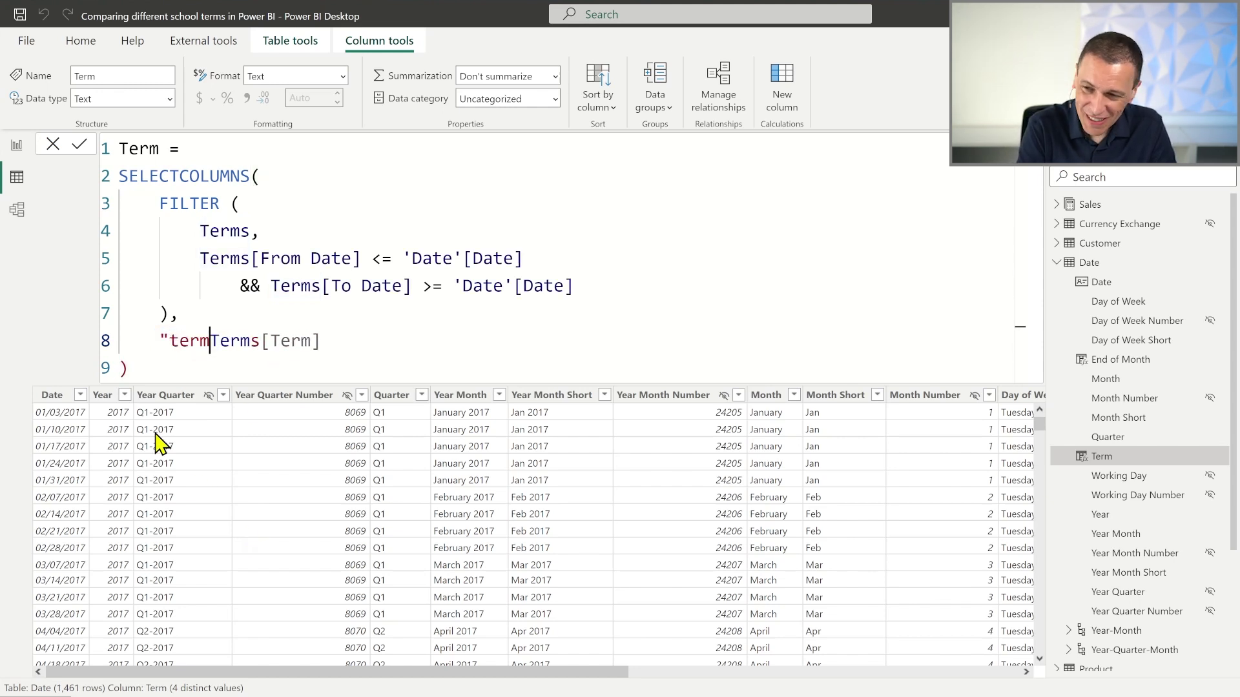
pyautogui.hotkey('shift', 'Left')
pyautogui.hotkey('shift', 'Left')
pyautogui.hotkey('shift', 'Left')
pyautogui.hotkey('shift', 'Left')
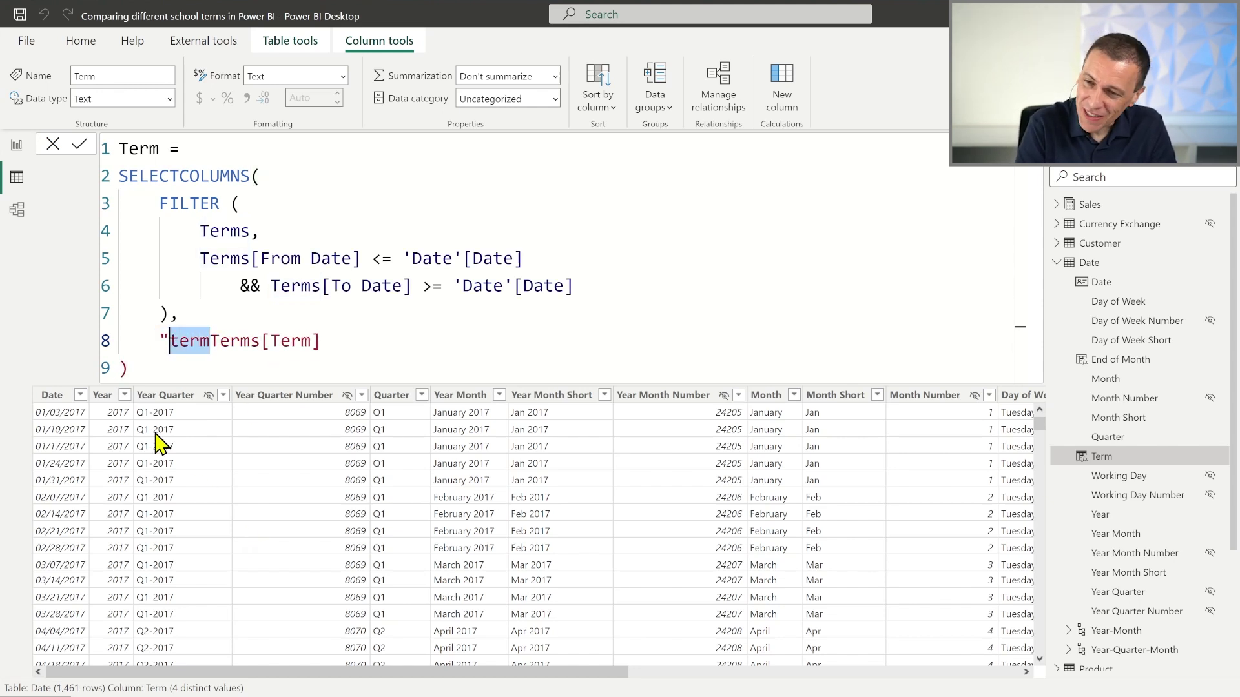
pyautogui.write('Terms"')
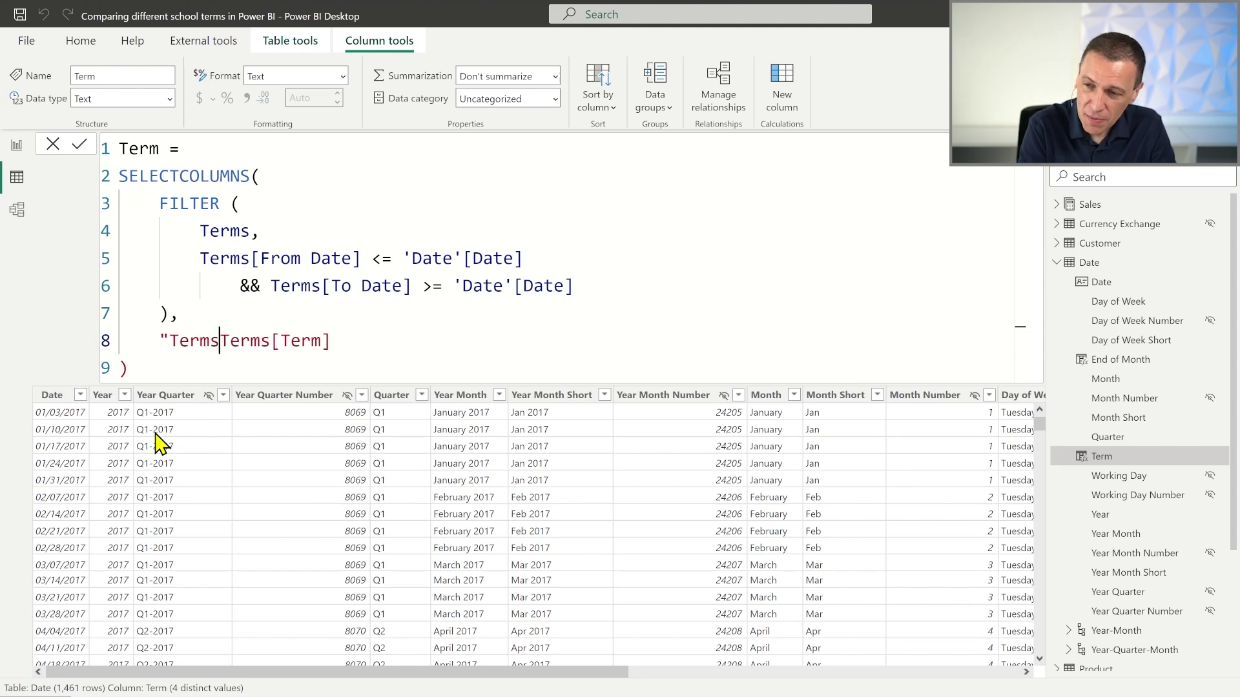
pyautogui.press('BackSpace')
pyautogui.press('BackSpace')
pyautogui.write('"')
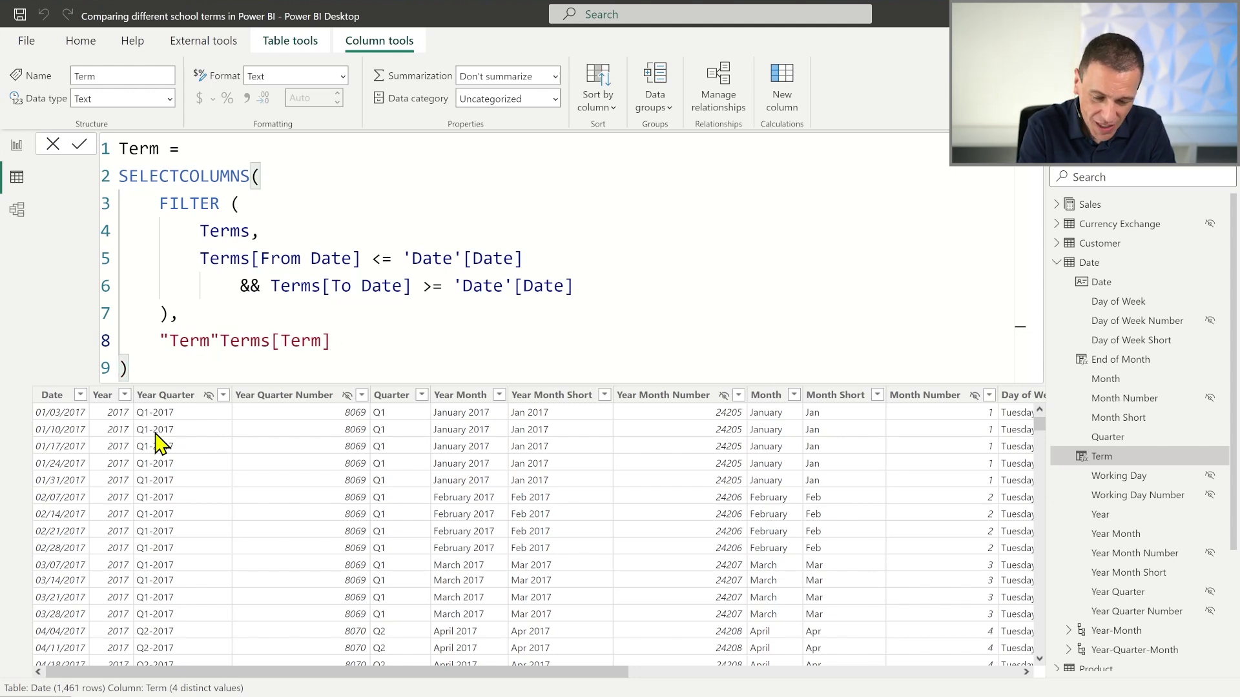
pyautogui.write(',')
pyautogui.press('Down')
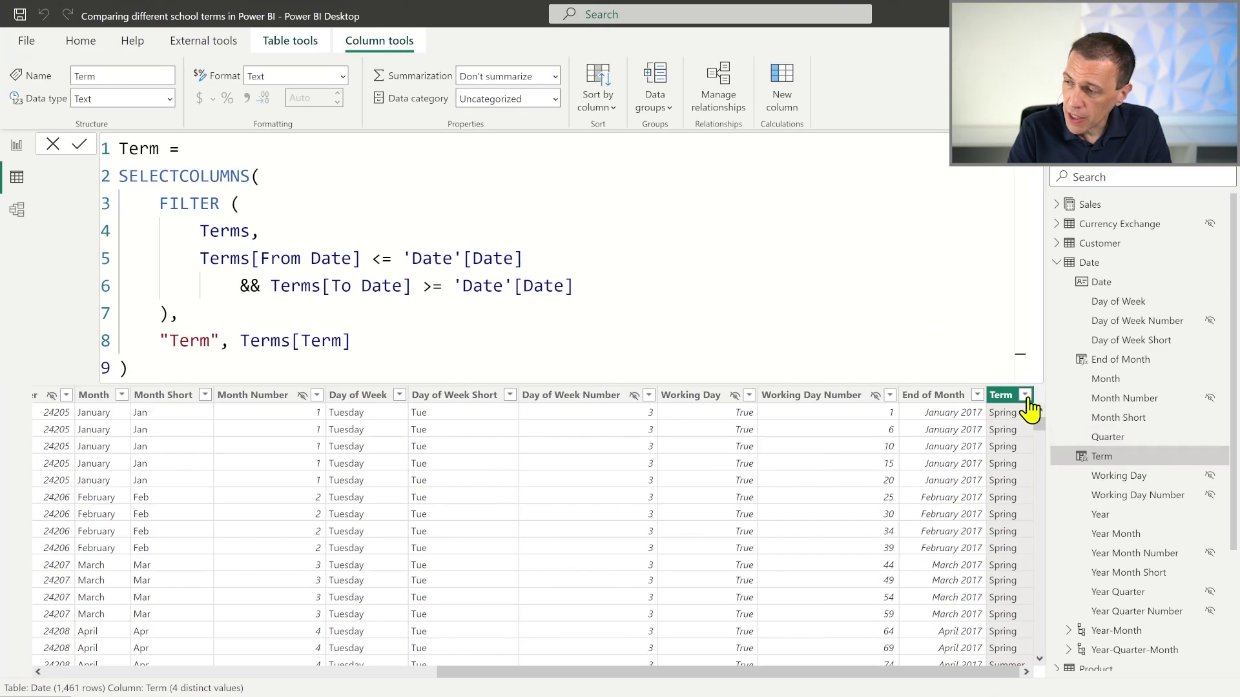
# - Check the distinct values of the Date table's Term column in its filter list
pyautogui.click(1023, 373)
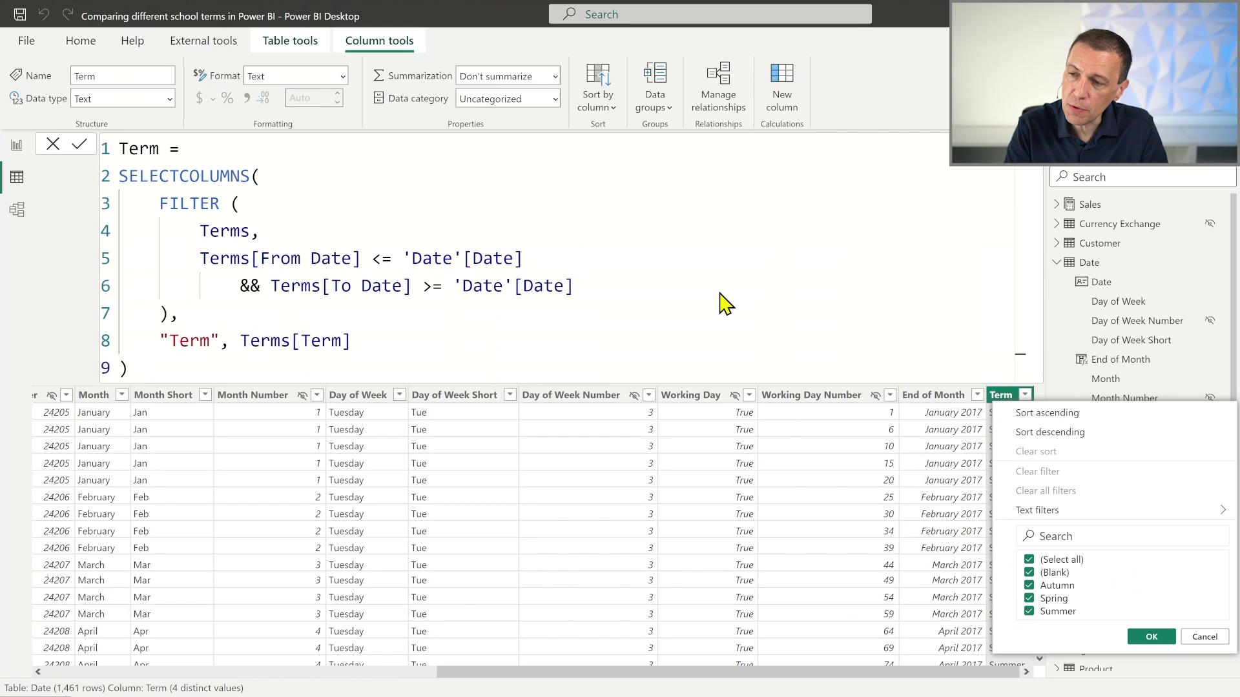
pyautogui.click(398, 20)
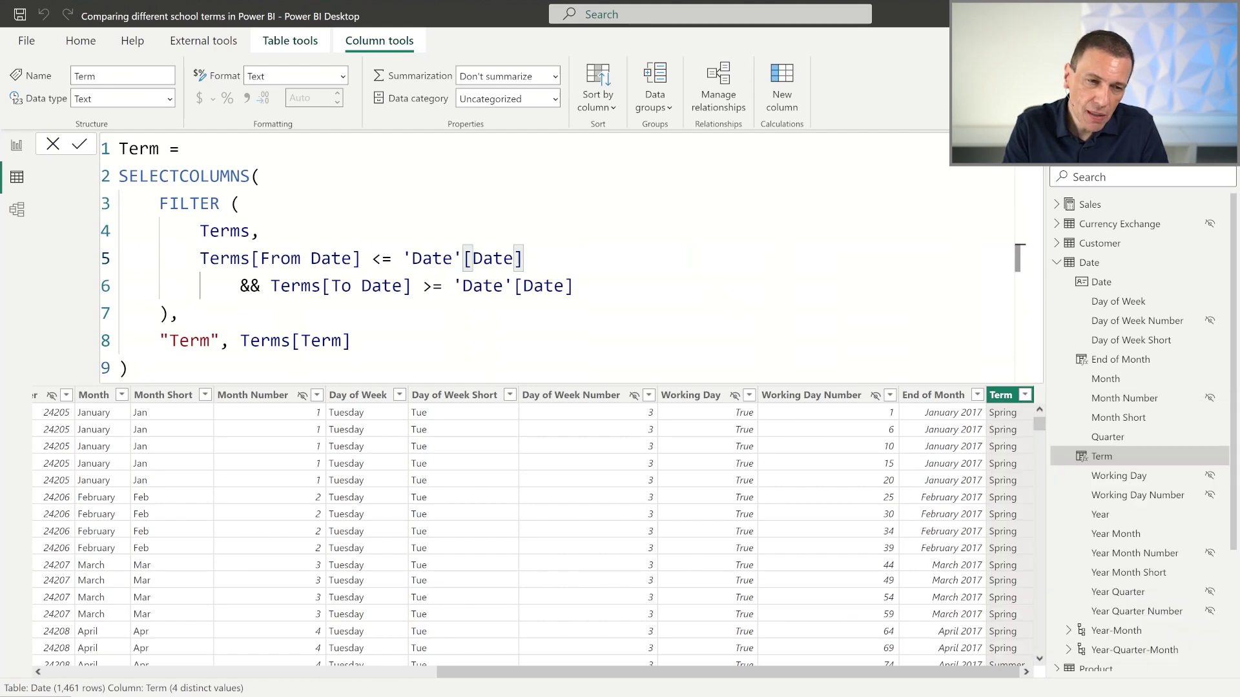
# - Copy the whole Term formula and paste it into another new calculated column of the Date table
pyautogui.click(721, 290)
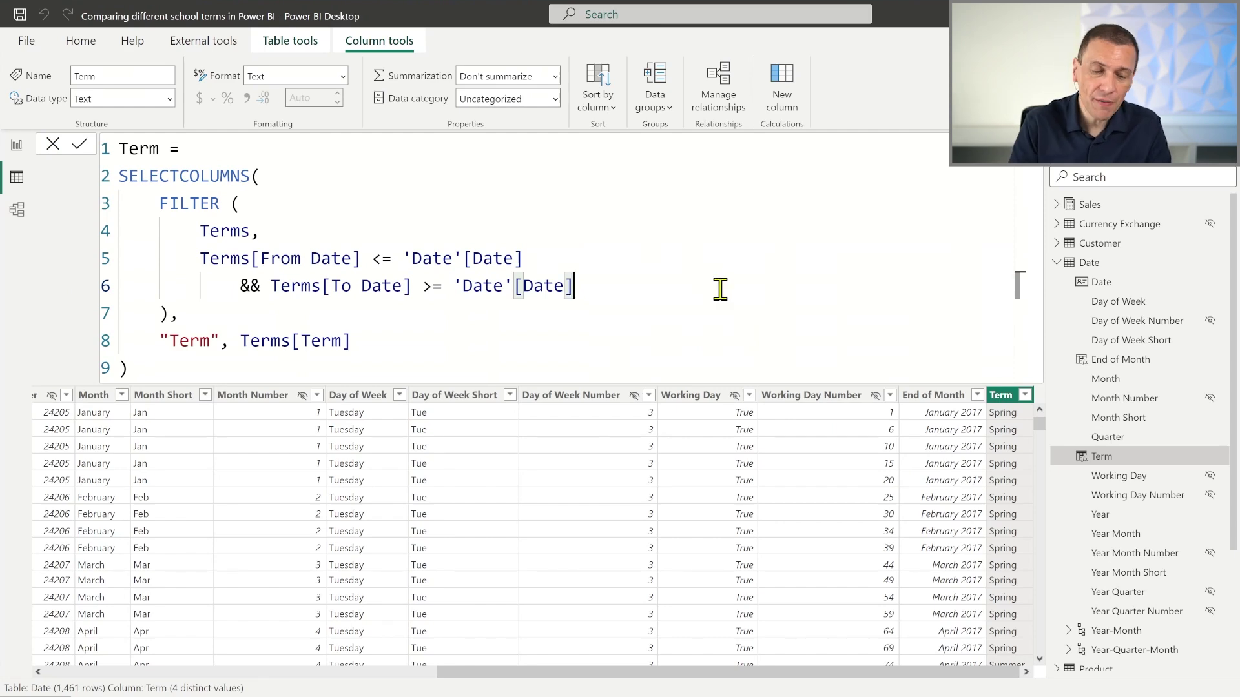
pyautogui.hotkey('ctrl', 'a')
pyautogui.hotkey('ctrl', 'c')
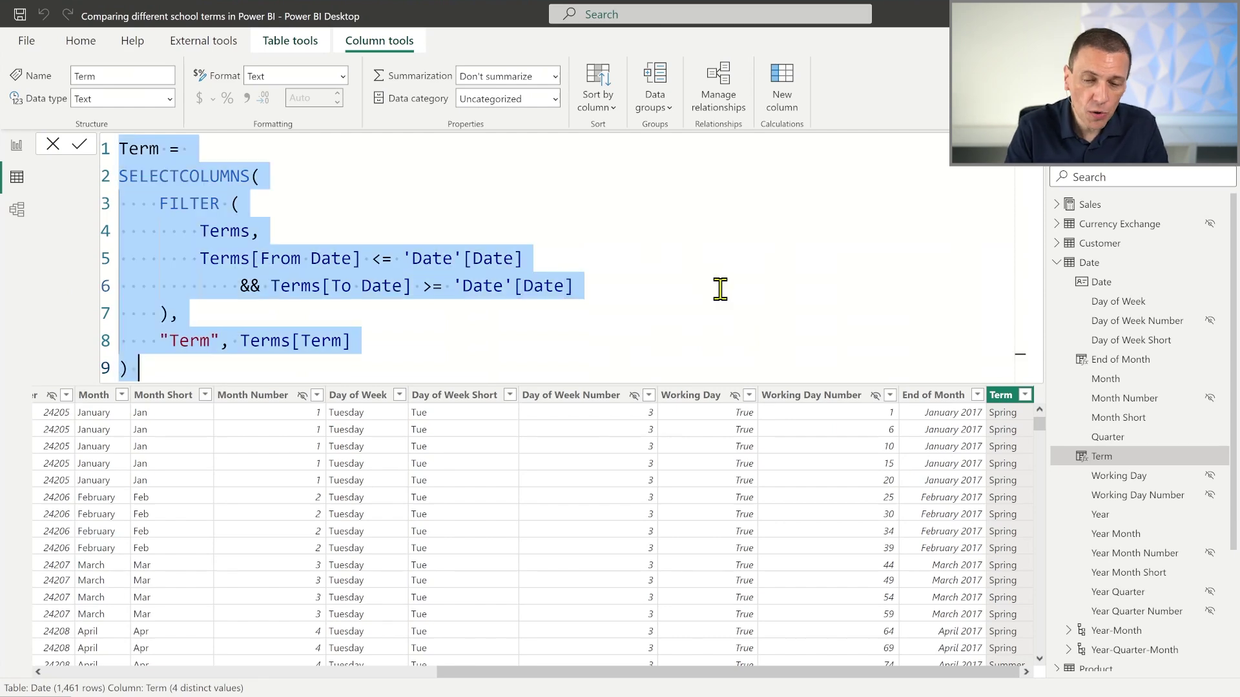
pyautogui.click(766, 98)
pyautogui.hotkey('ctrl', 'v')
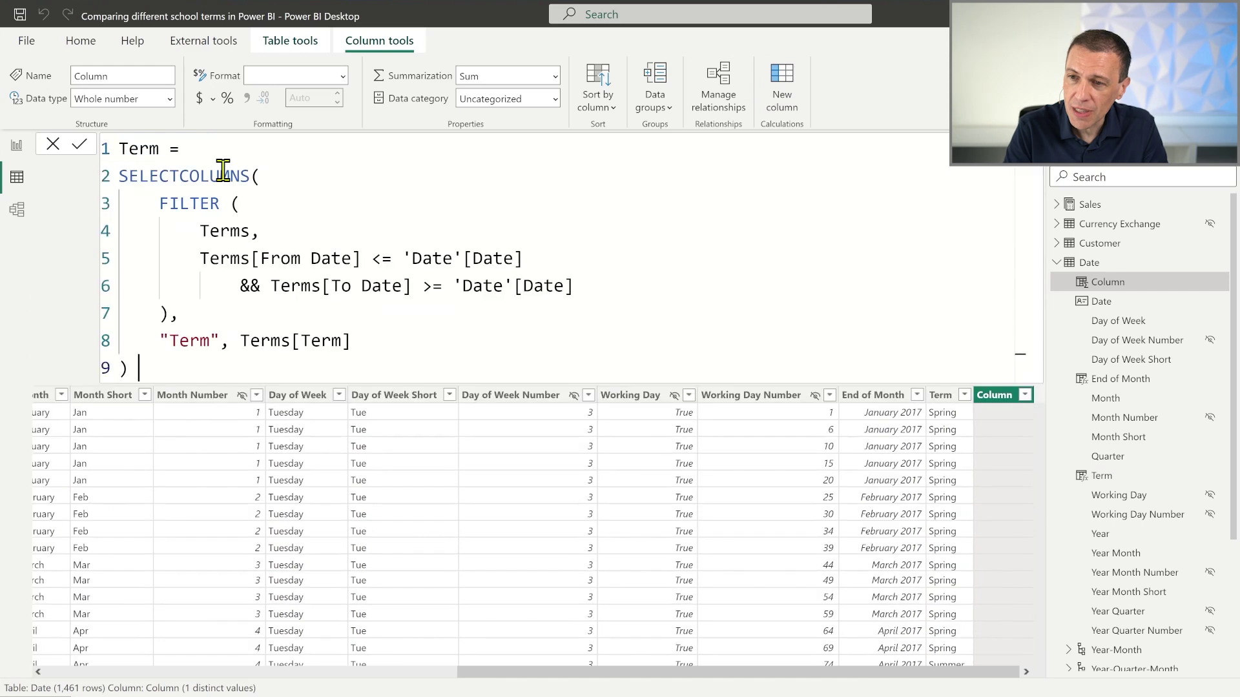
# - Change the name in the pasted formula to Term Year
pyautogui.doubleClick(122, 148)
pyautogui.click(169, 149)
pyautogui.write('Year')
# - In the Term Year formula, make SELECTCOLUMNS return Terms[Year] under the column name "Year"
pyautogui.doubleClick(189, 340)
pyautogui.write('Year')
pyautogui.press('Right')
pyautogui.press('Right')
pyautogui.press('Right')
pyautogui.press('Right')
pyautogui.press('Right')
pyautogui.press('Right')
pyautogui.press('Right')
pyautogui.press('Right')
pyautogui.press('Right')
pyautogui.press('Right')
pyautogui.press('Right')
pyautogui.press('Right')
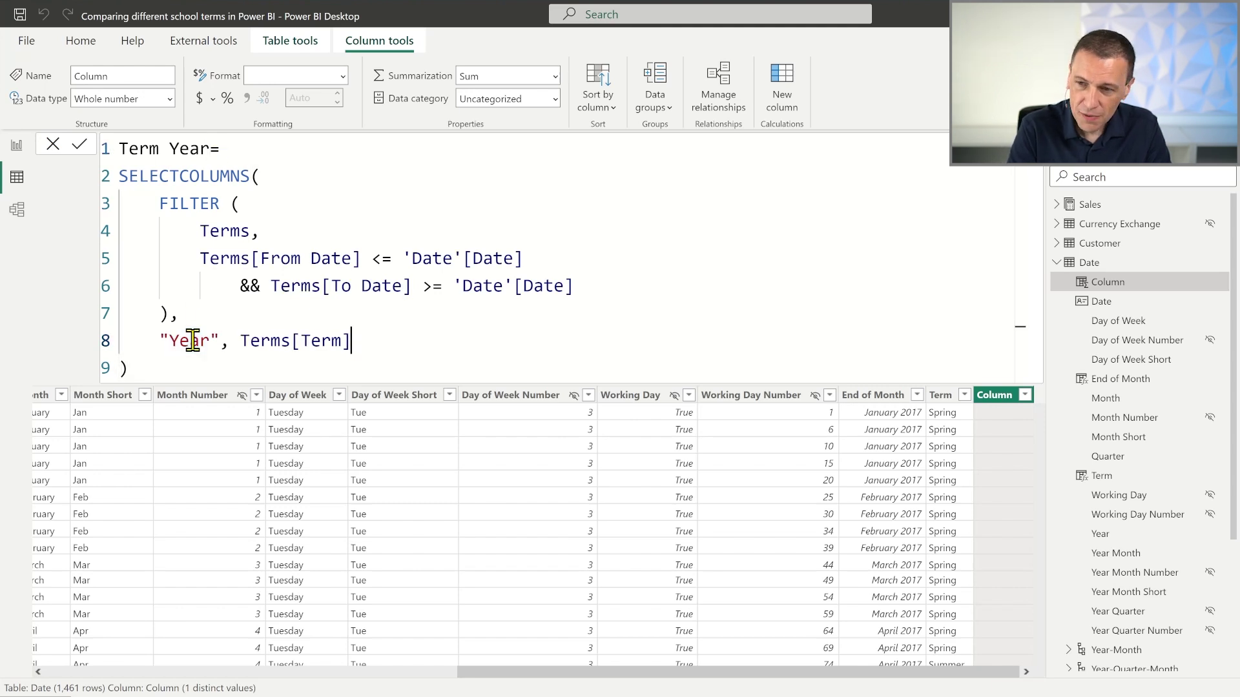
pyautogui.press('Right')
pyautogui.hotkey('ctrl', 'shift', 'Left')
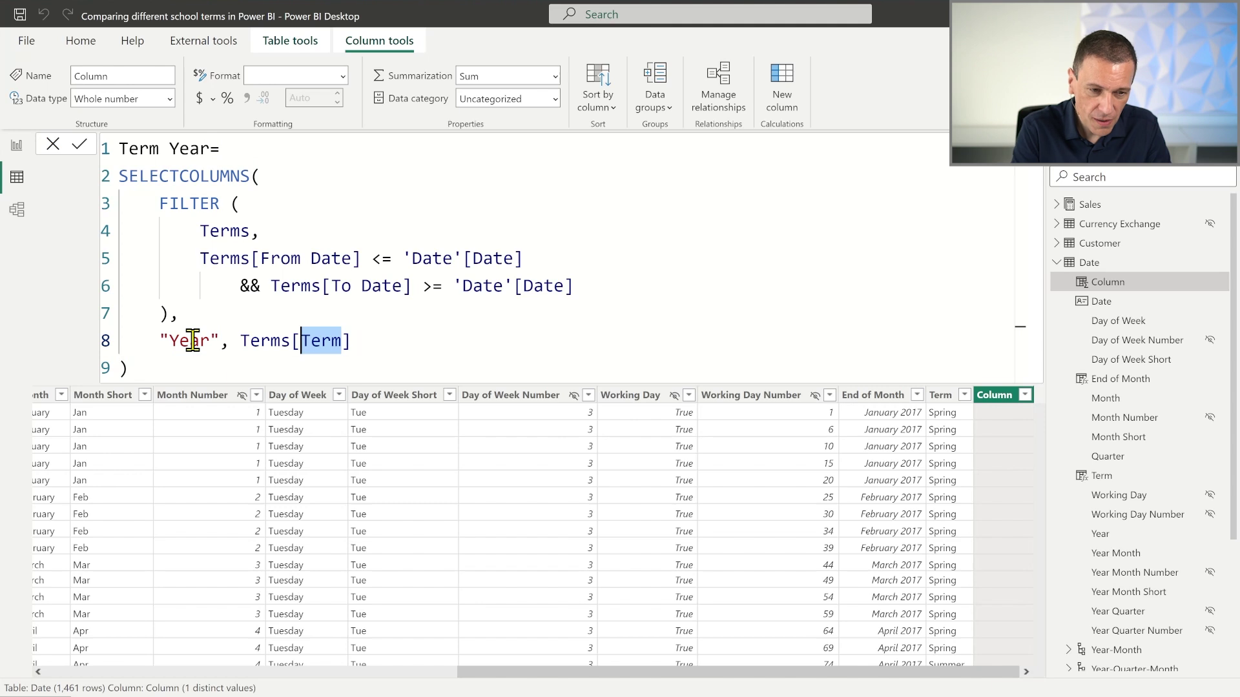
pyautogui.write('T')
pyautogui.press('BackSpace')
pyautogui.write('Y')
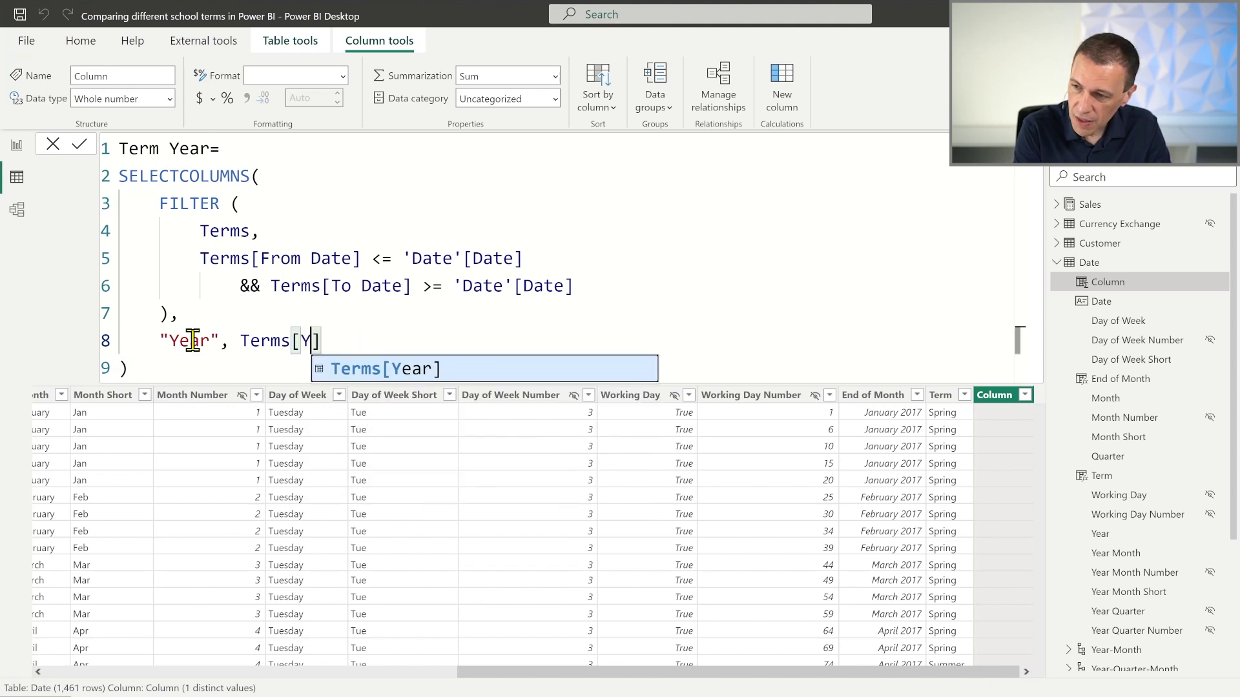
pyautogui.press('Tab')
# - Extend the SELECTCOLUMNS column name to "Term Year" and commit the formula
pyautogui.press('Home')
pyautogui.press('Right')
pyautogui.write('Term')
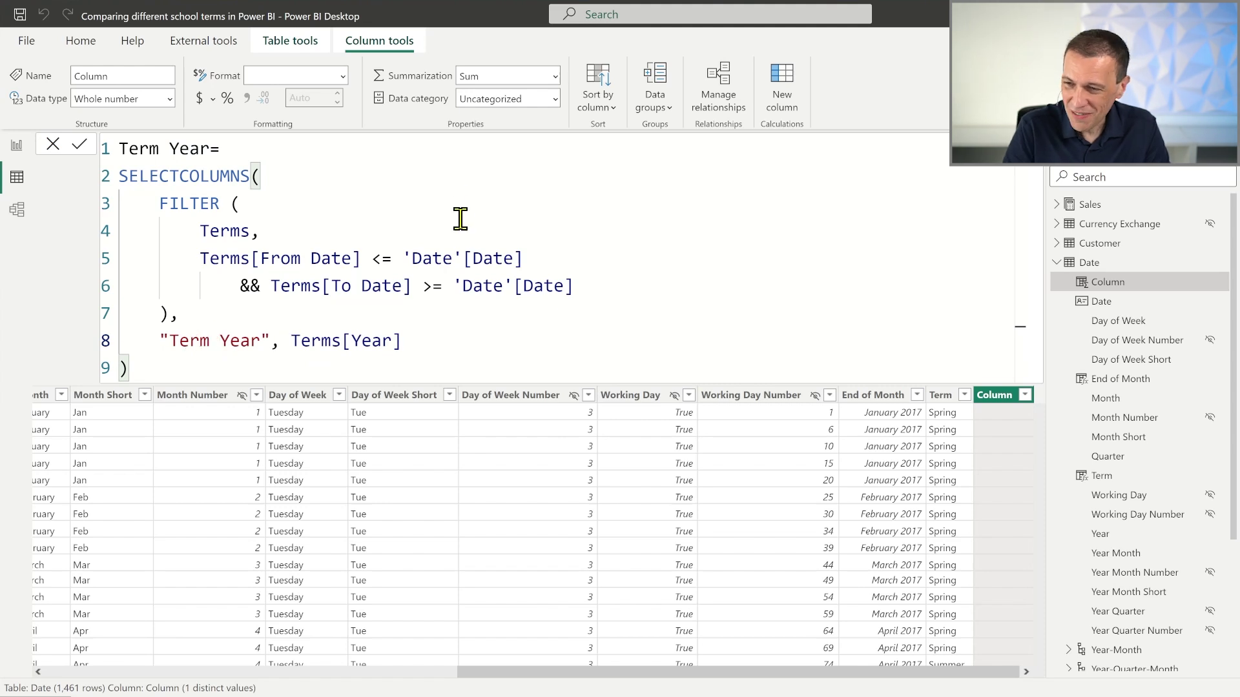
pyautogui.moveTo(281, 341); pyautogui.dragTo(182, 340)
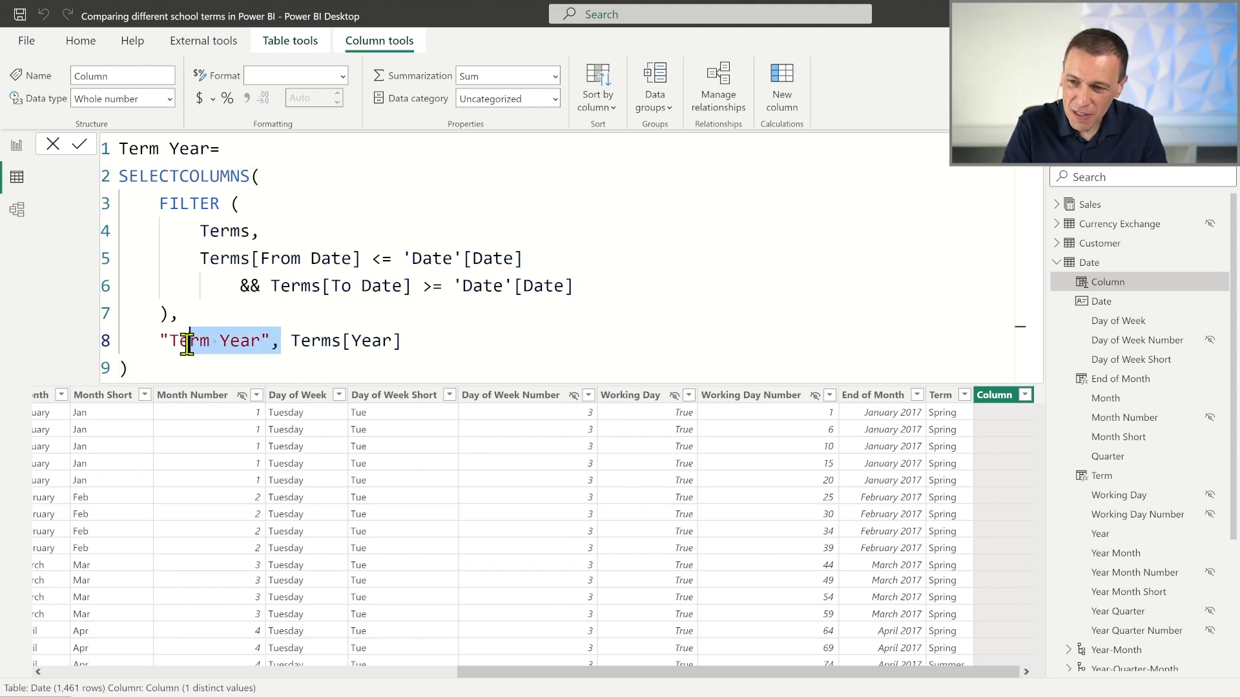
pyautogui.click(333, 202)
pyautogui.click(76, 145)
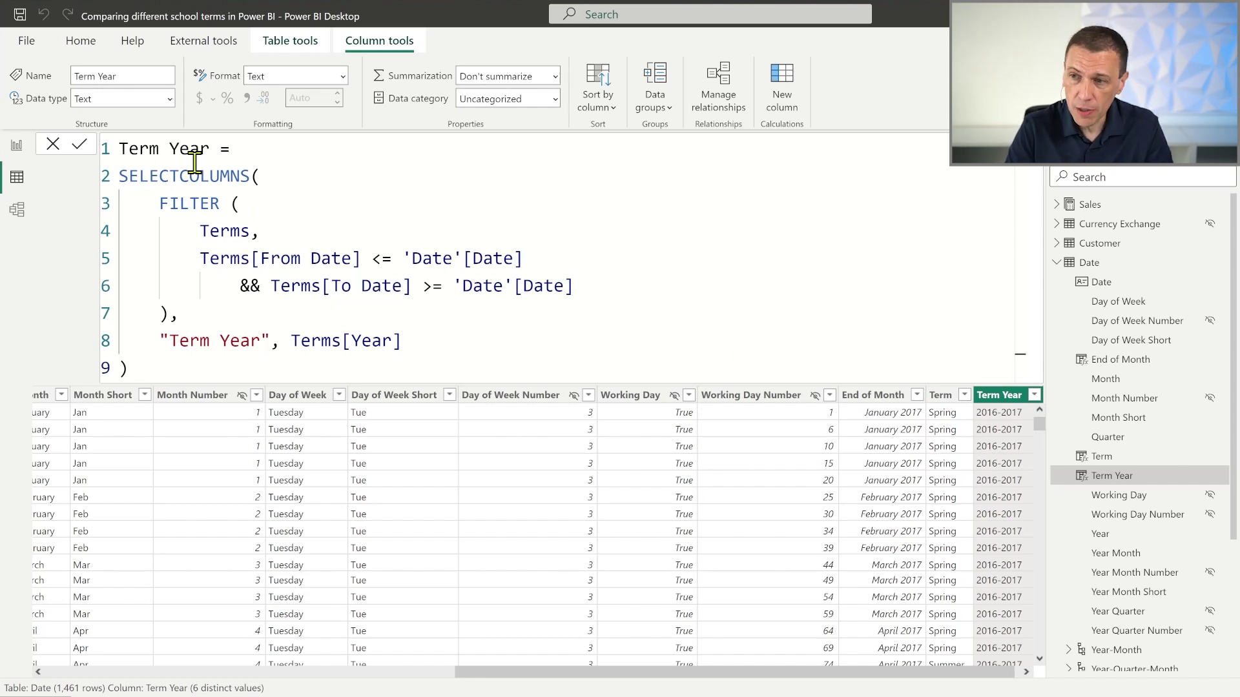
# - Copy the whole Term Year formula into a new calculated column of the Date table and name it Term Order
pyautogui.click(656, 254)
pyautogui.hotkey('ctrl', 'a')
pyautogui.hotkey('ctrl', 'c')
pyautogui.click(783, 82)
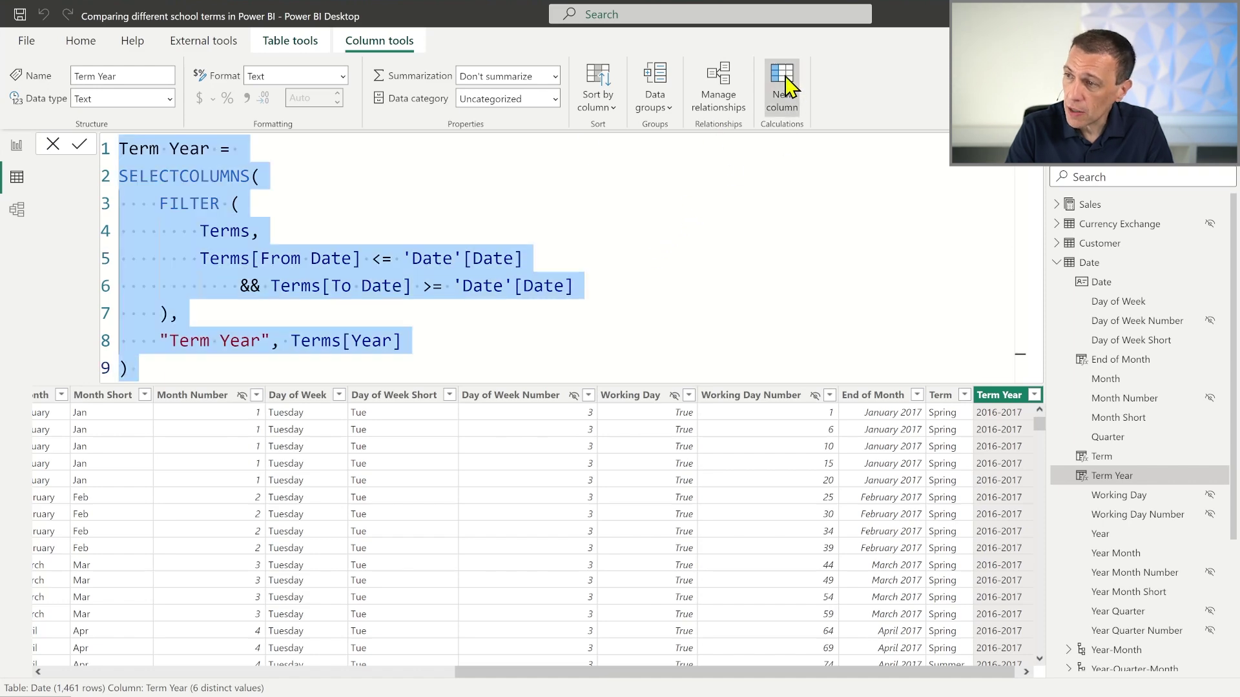
pyautogui.hotkey('ctrl', 'v')
pyautogui.doubleClick(188, 149)
pyautogui.write('O')
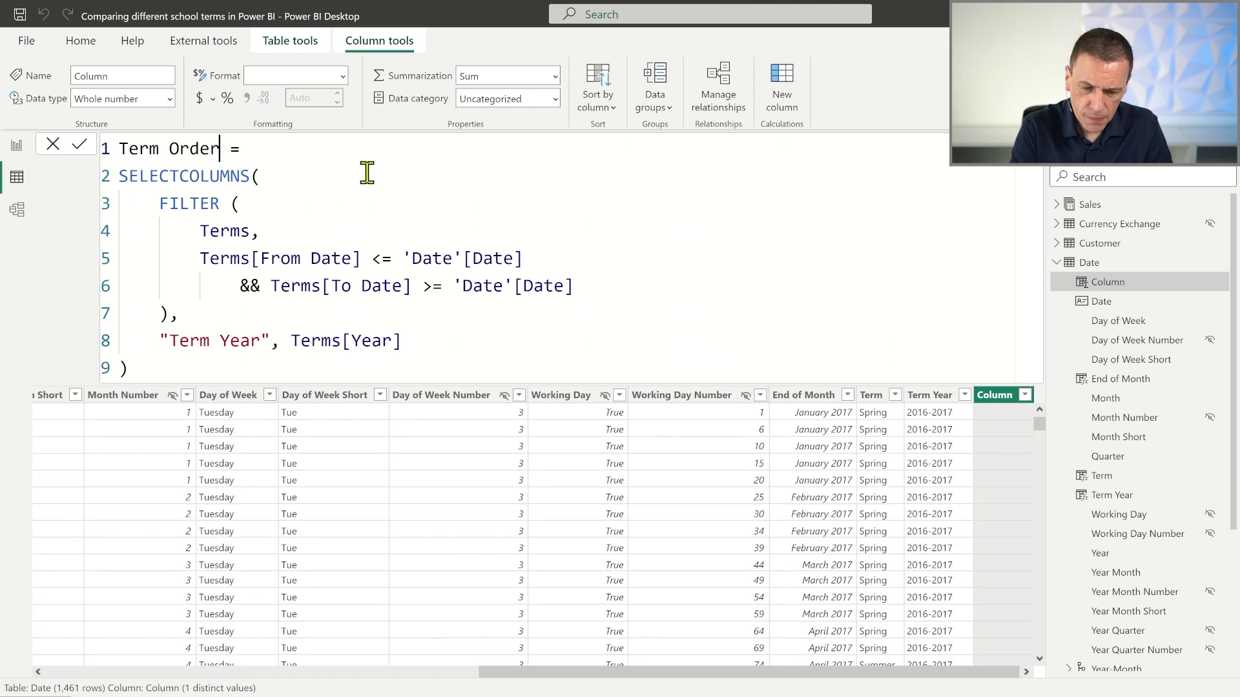
# - Replace Terms[Year] with Terms[Term Number] in the new column's SELECTCOLUMNS function
pyautogui.doubleClick(365, 340)
pyautogui.write('Term')
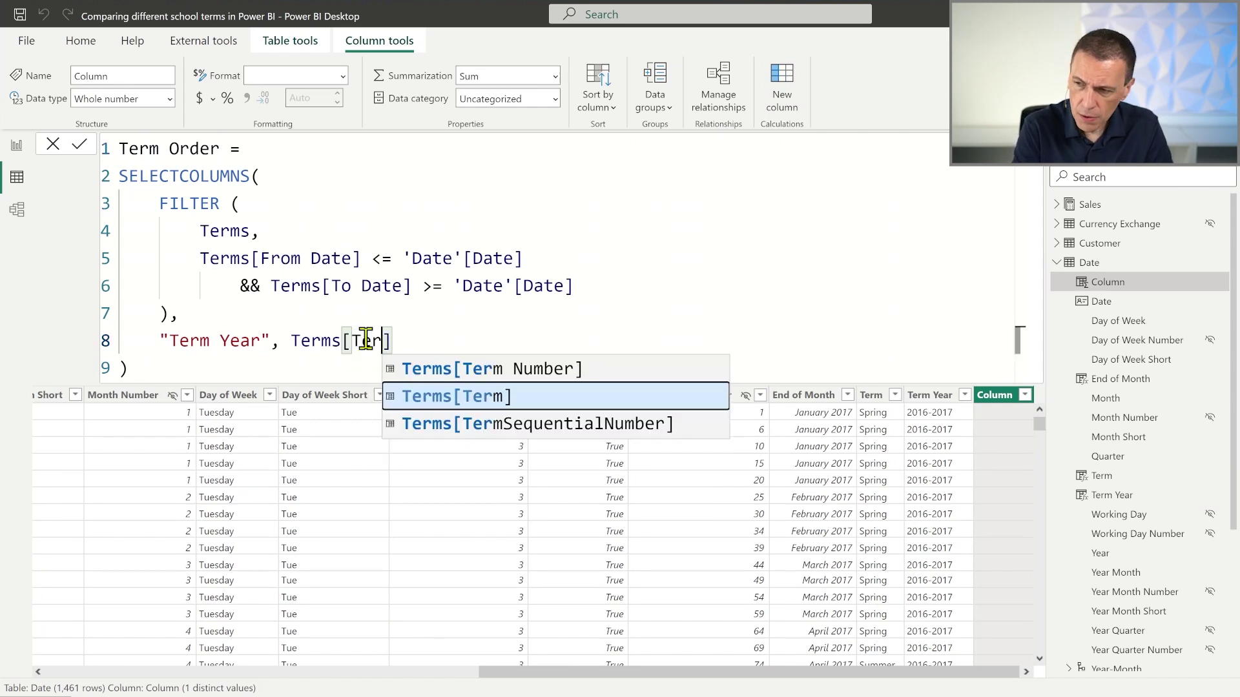
pyautogui.press('Up')
pyautogui.press('Tab')
# - Change both the calculated column's name and the SELECTCOLUMNS column name to Term Number, and commit the formula
pyautogui.doubleClick(193, 148)
pyautogui.write('Number')
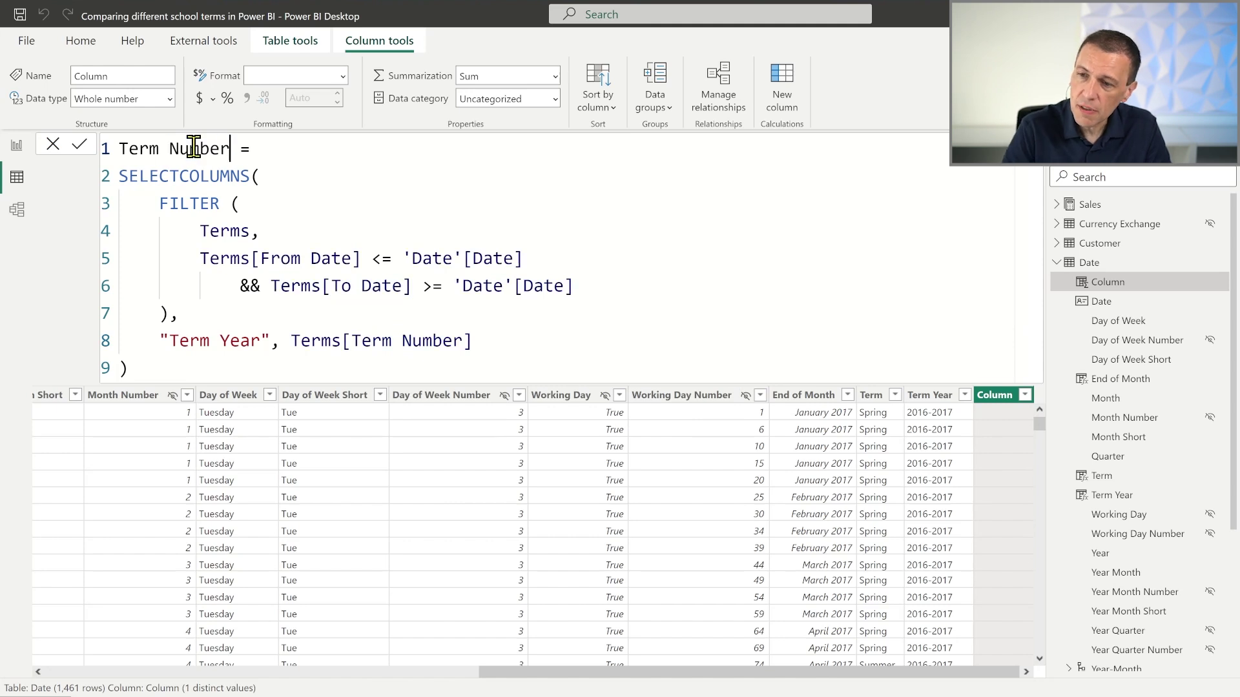
pyautogui.doubleClick(242, 340)
pyautogui.write('Number')
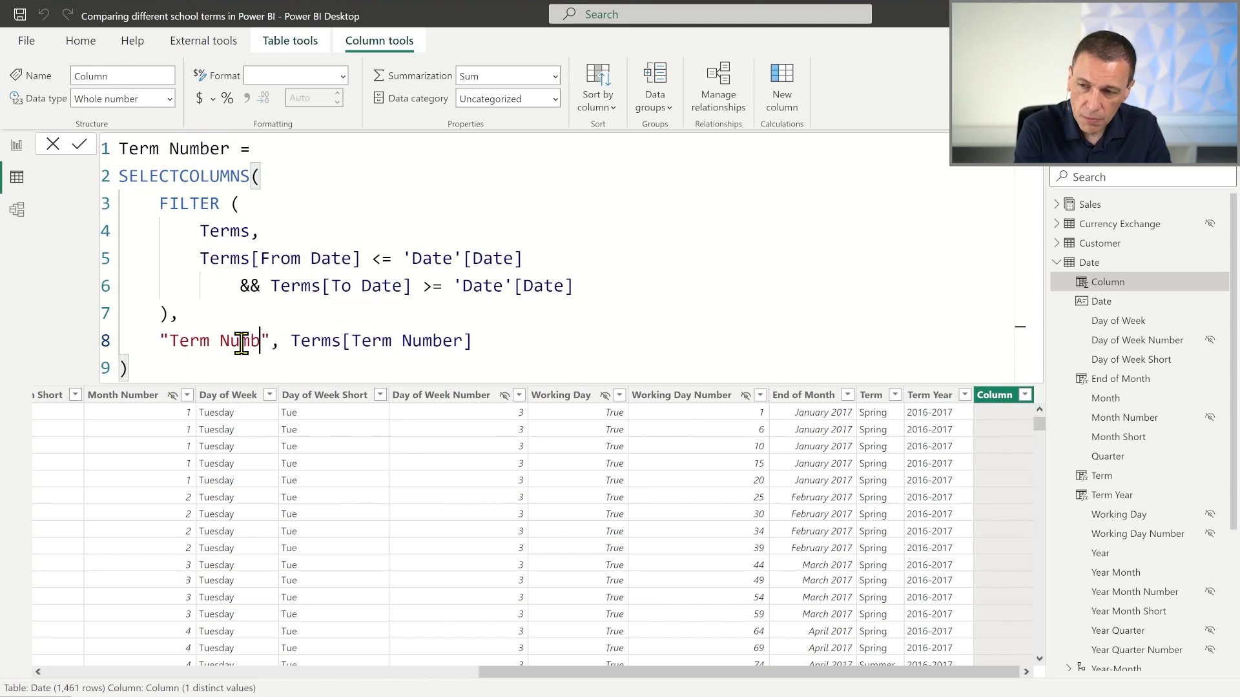
pyautogui.click(80, 144)
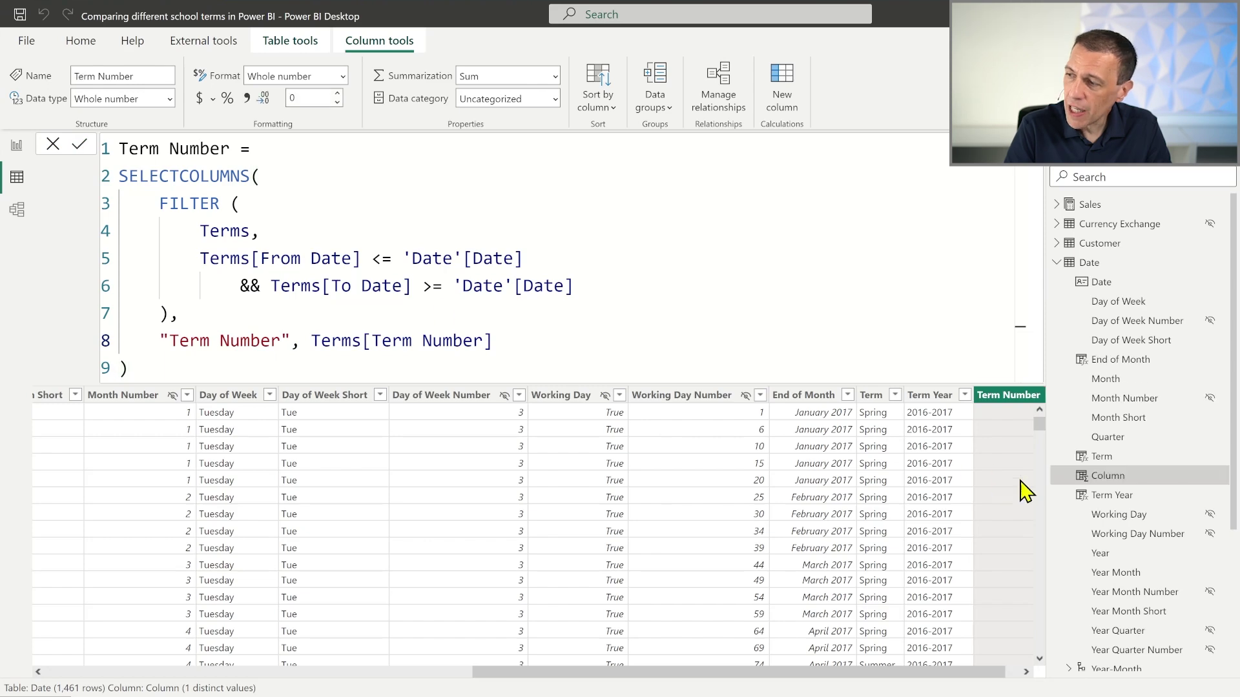
# - Sort the Date table's Term column by Term Number
pyautogui.click(850, 397)
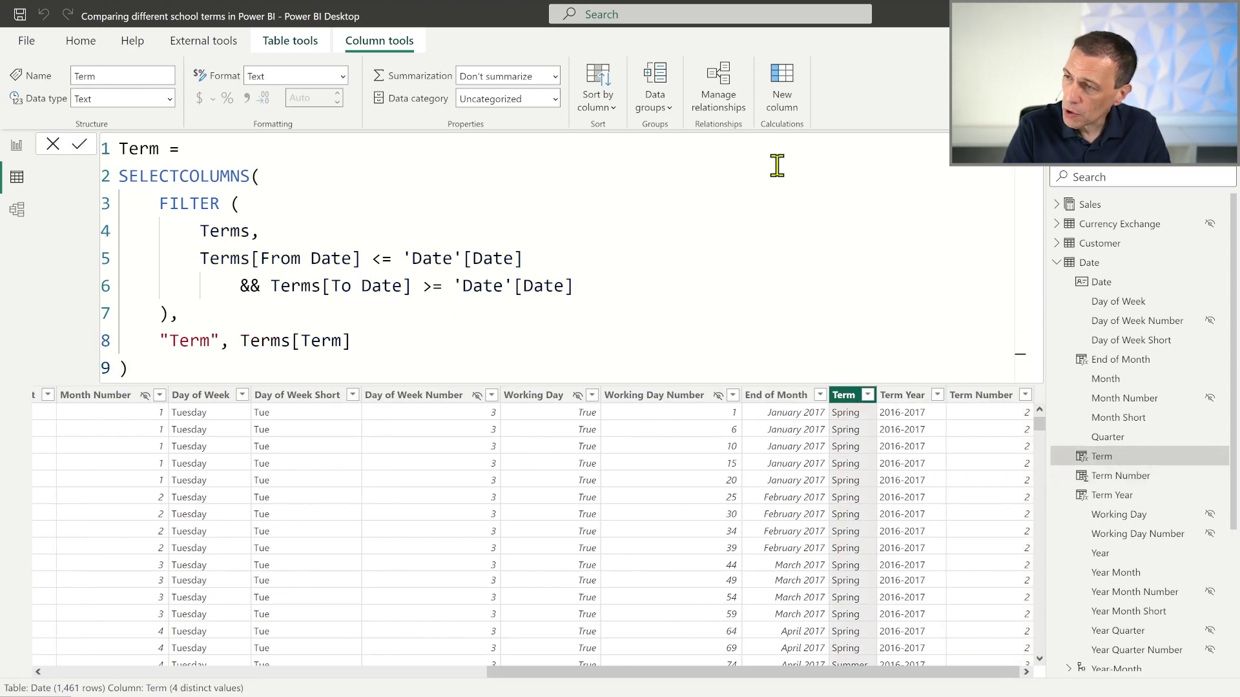
pyautogui.click(607, 103)
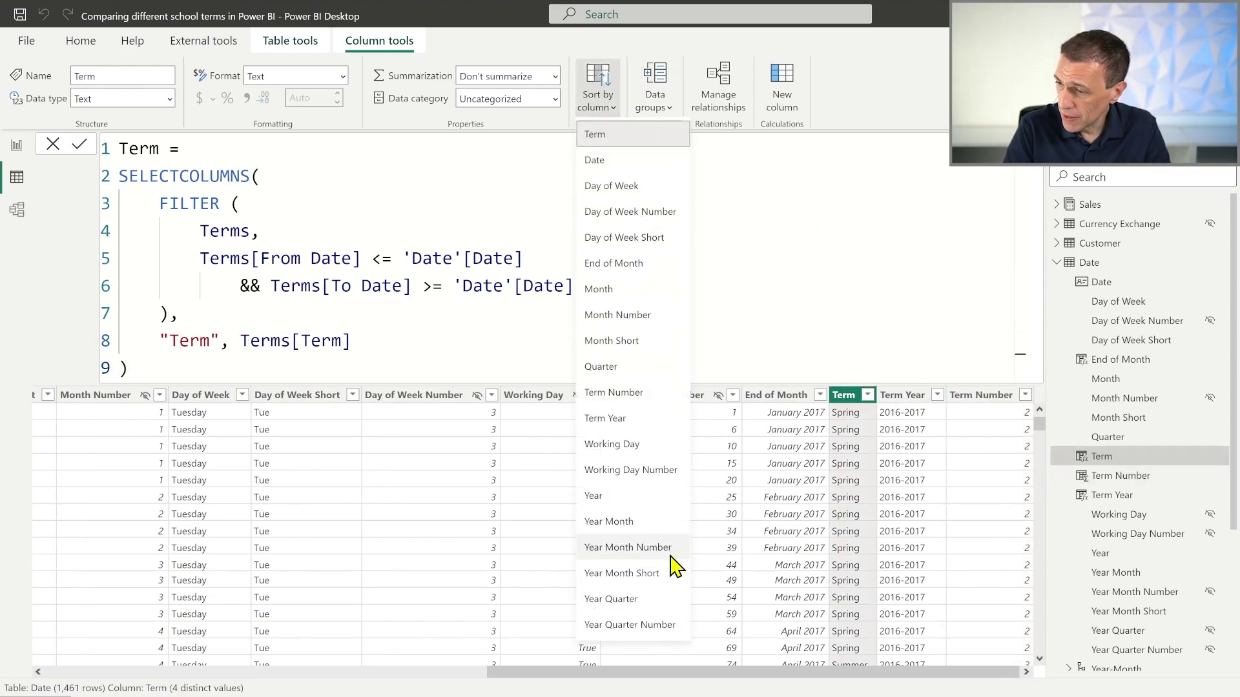
pyautogui.click(640, 395)
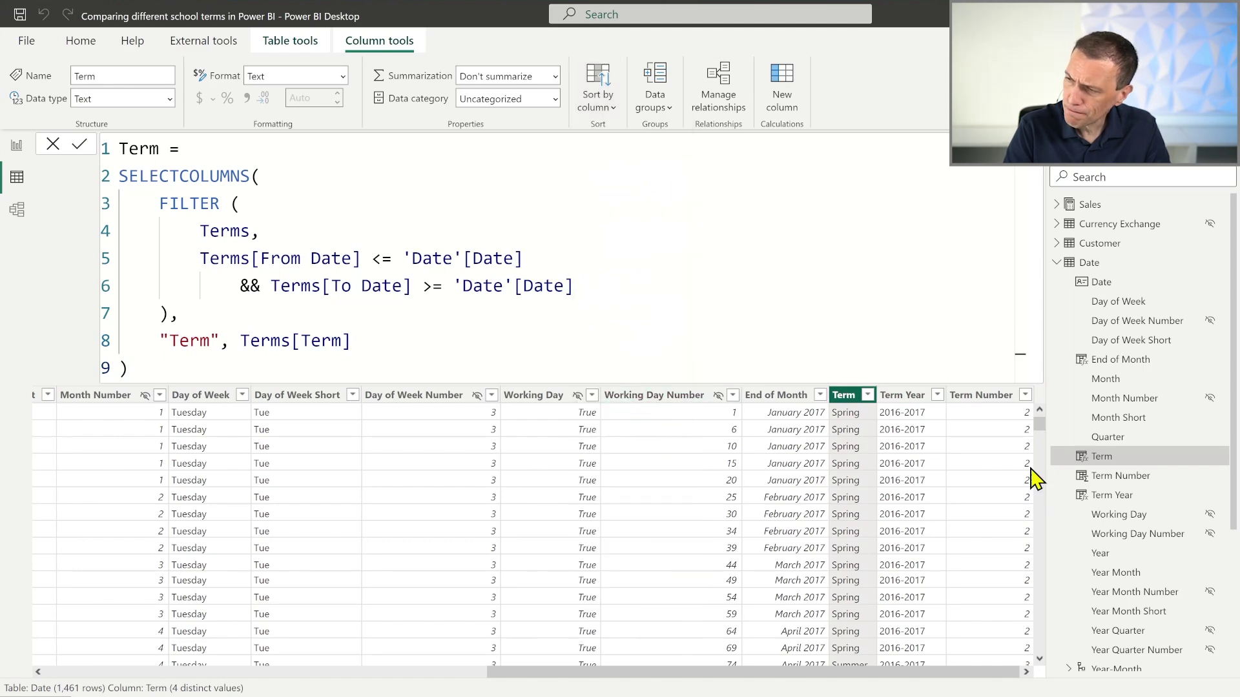
# - Hide the Date table's Term Number column in the report view
pyautogui.click(982, 395)
pyautogui.rightClick(987, 396)
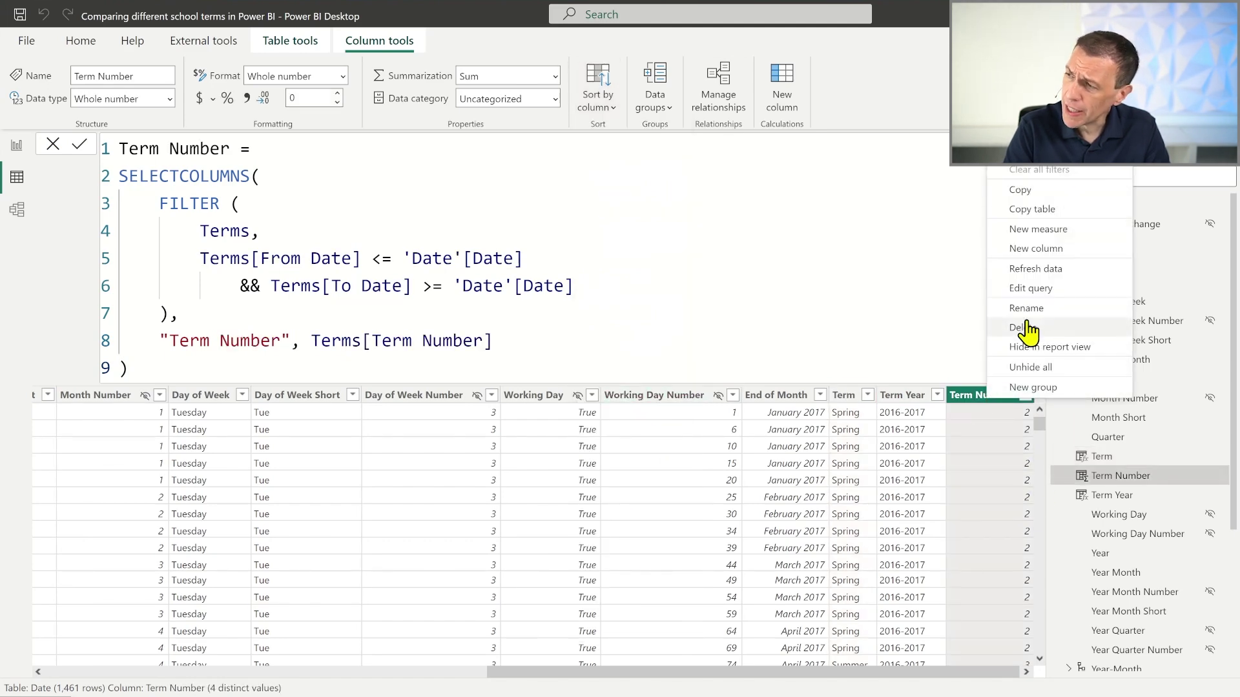
pyautogui.click(1053, 346)
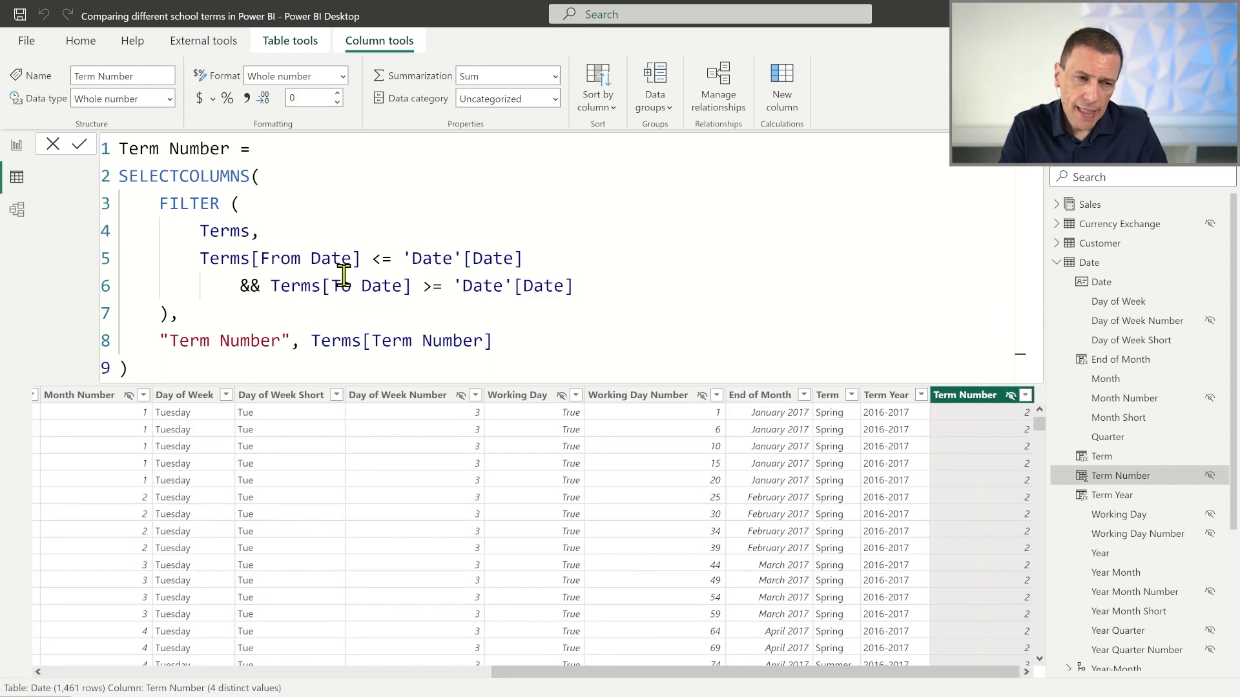
# - Copy the whole Term Number formula and paste it into another new calculated column of the Date table
pyautogui.click(676, 205)
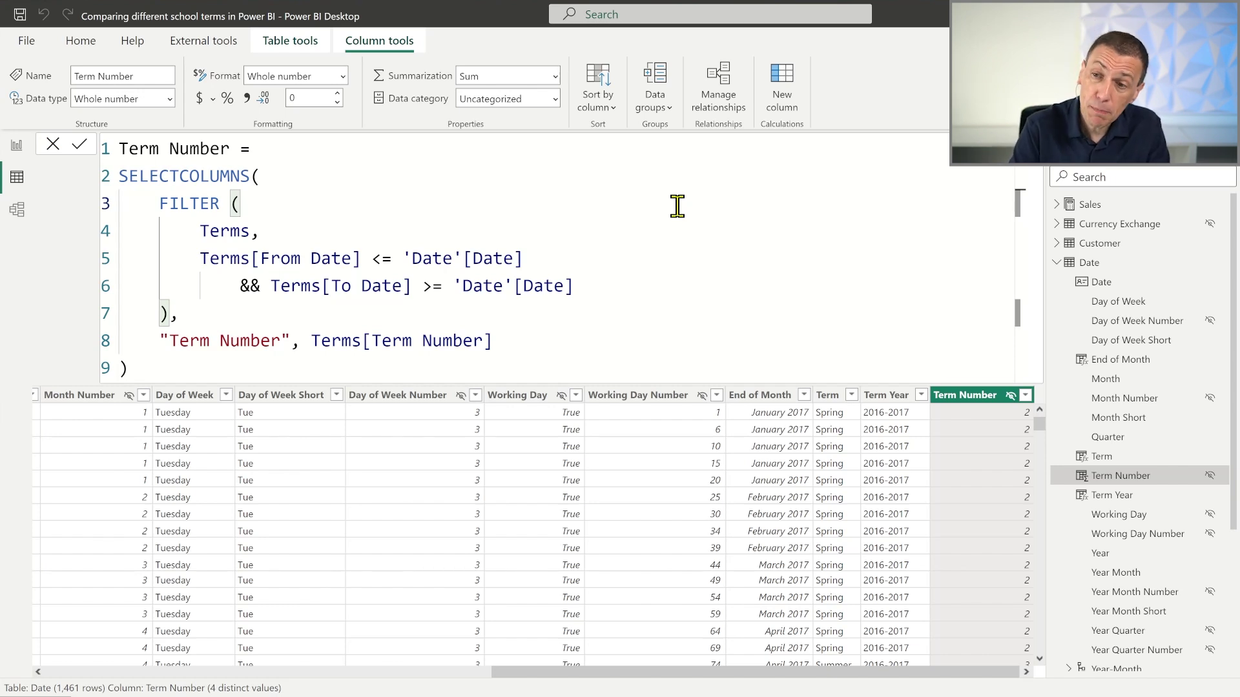
pyautogui.hotkey('ctrl', 'a')
pyautogui.hotkey('ctrl', 'c')
pyautogui.click(781, 84)
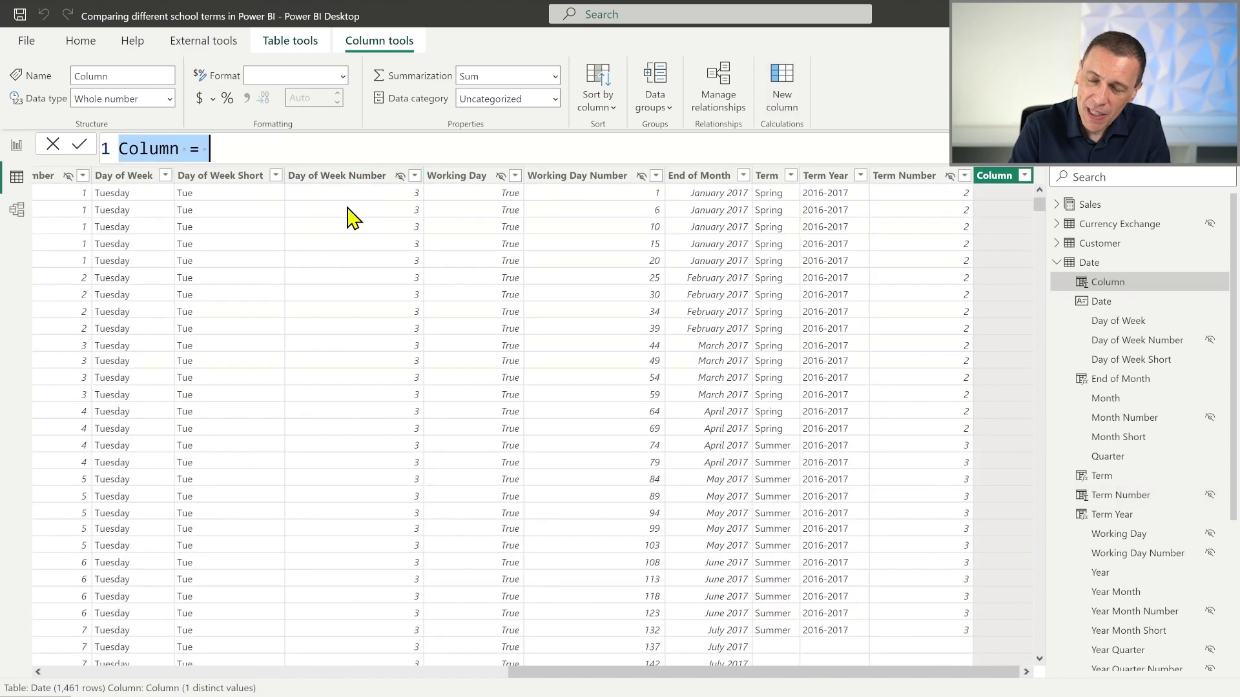
pyautogui.hotkey('ctrl', 'v')
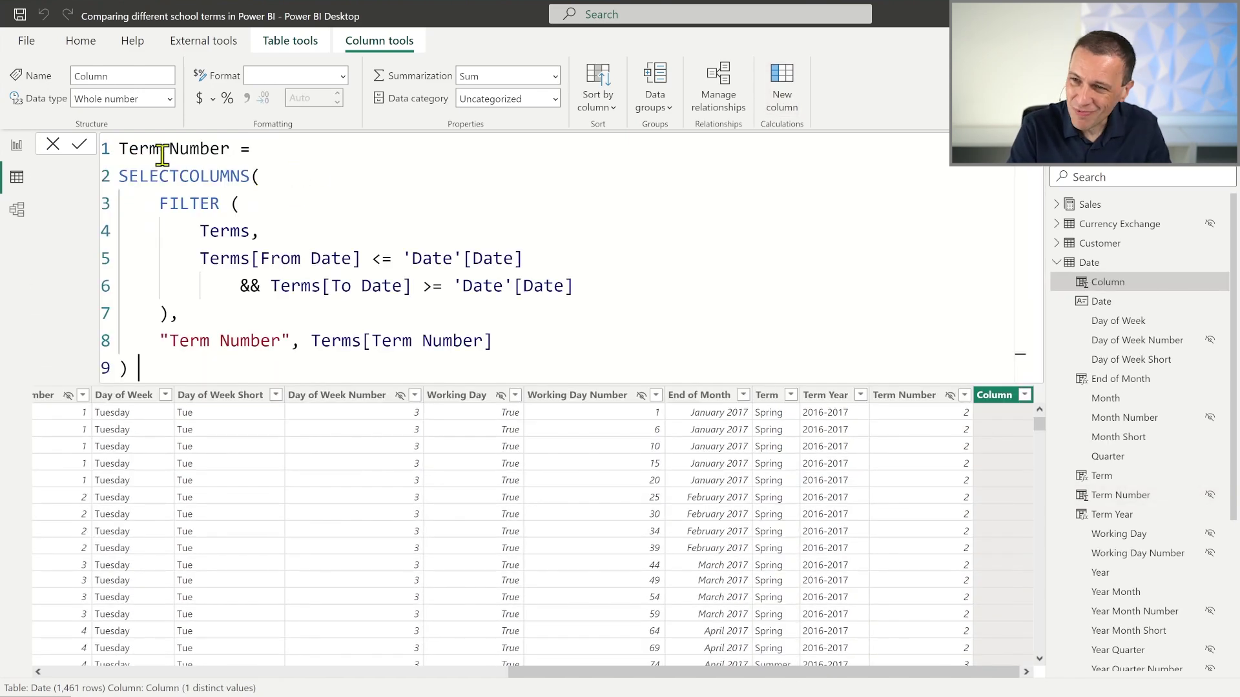
# - Change the name in the pasted formula to TermSequentialNumber and copy that name
pyautogui.doubleClick(207, 148)
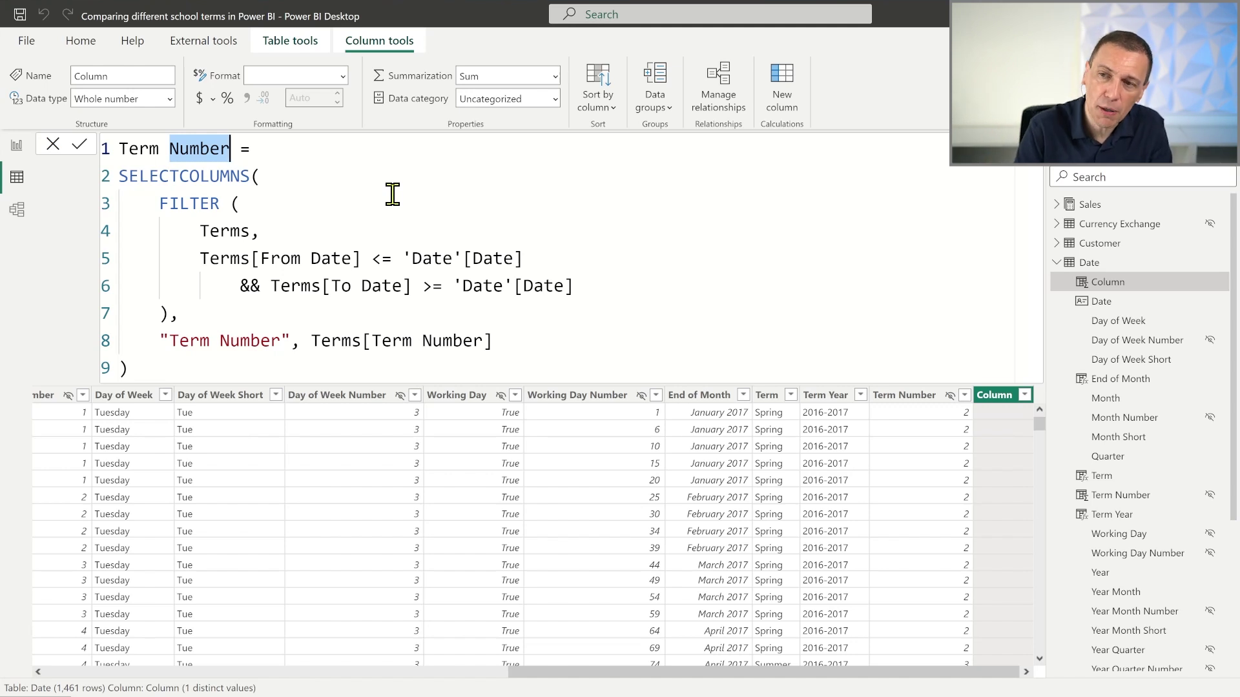
pyautogui.press('BackSpace')
pyautogui.press('BackSpace')
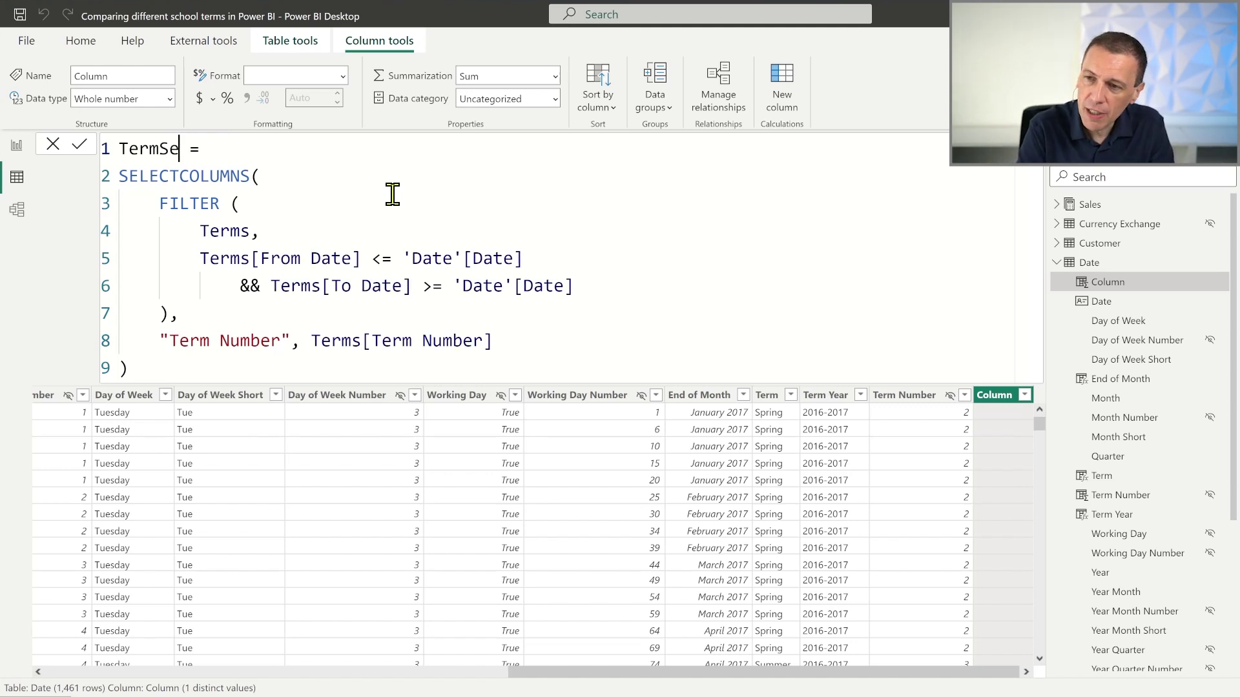
pyautogui.write('SequentialNumber')
pyautogui.hotkey('ctrl', 'shift', 'Left')
pyautogui.hotkey('ctrl', 'c')
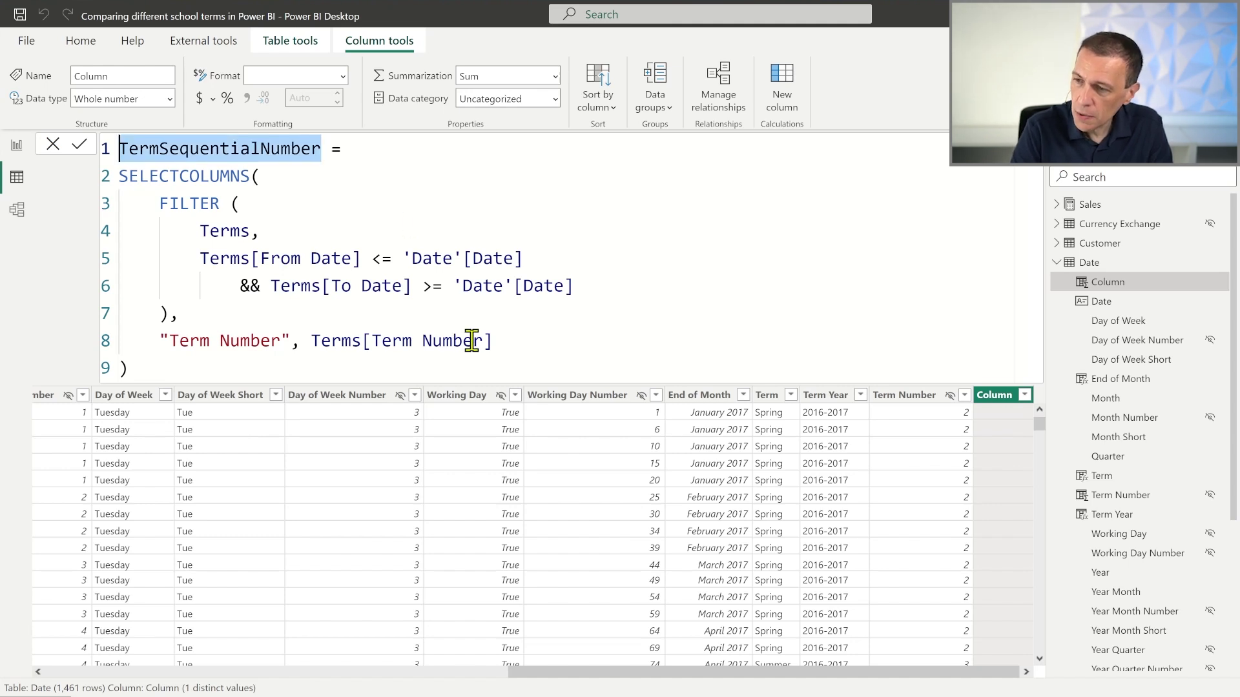
# - Make SELECTCOLUMNS return Terms[TermSequentialNumber] under the name "TermSequentialNumber" and commit the formula
pyautogui.moveTo(483, 341); pyautogui.dragTo(373, 342)
pyautogui.hotkey('ctrl', 'v')
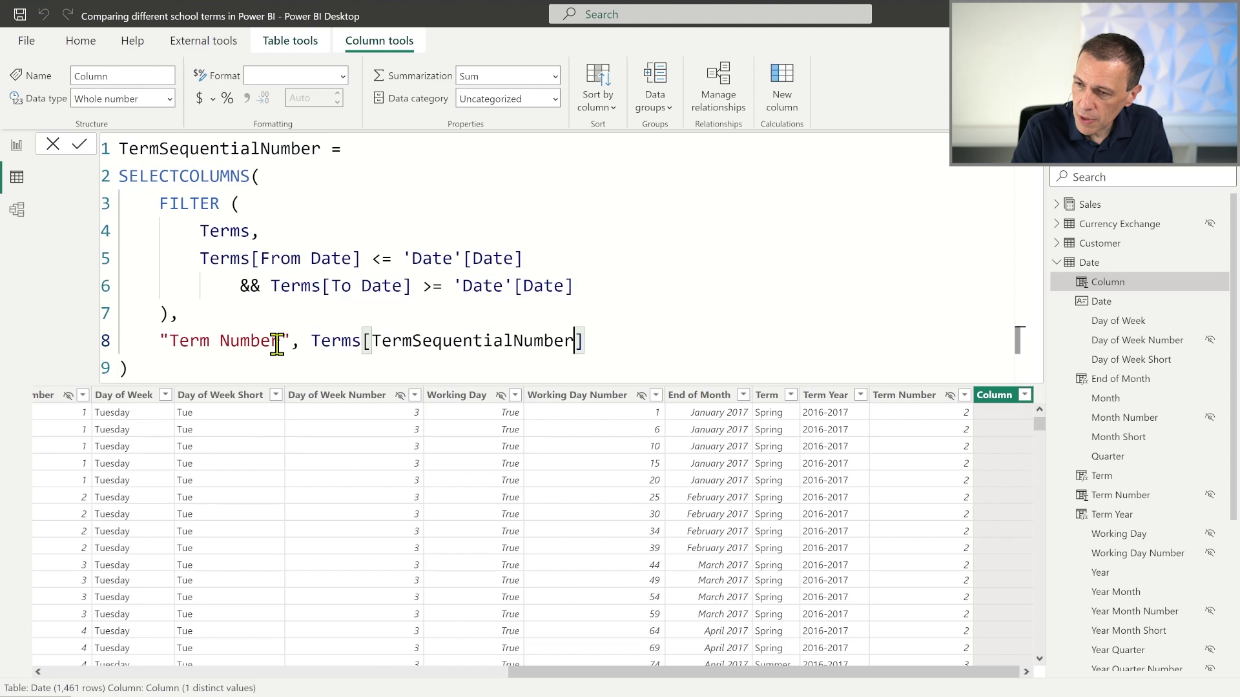
pyautogui.moveTo(288, 340); pyautogui.dragTo(170, 341)
pyautogui.hotkey('ctrl', 'v')
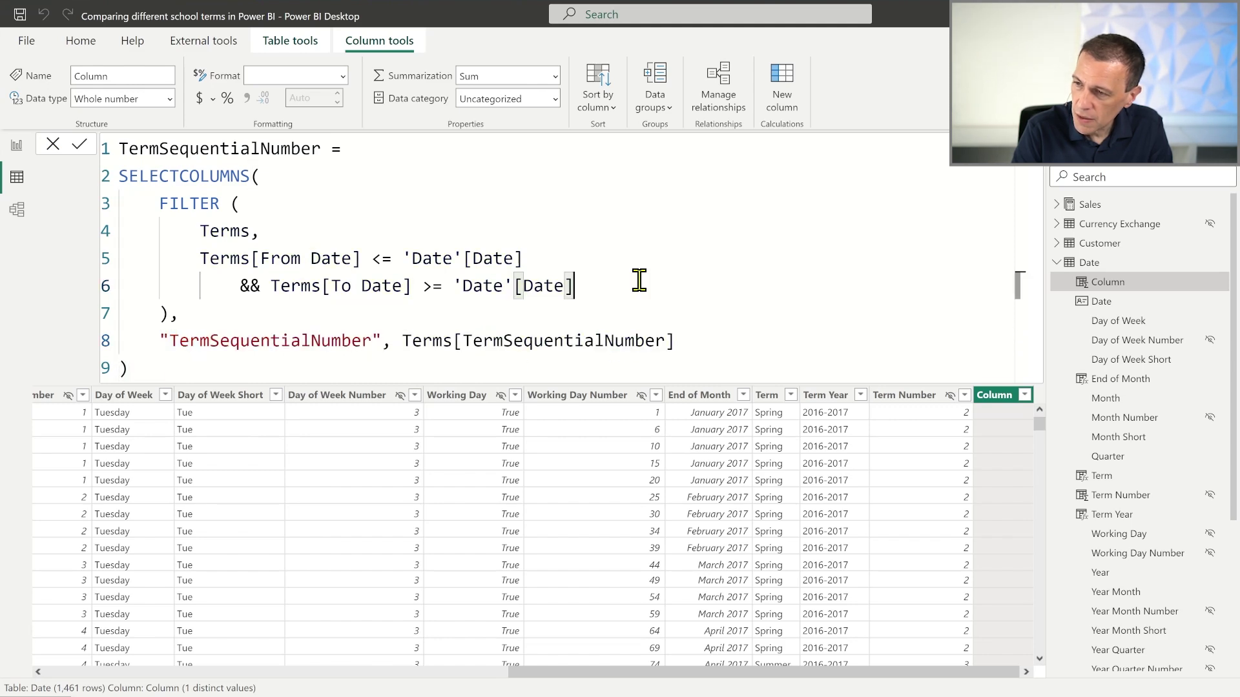
pyautogui.click(79, 145)
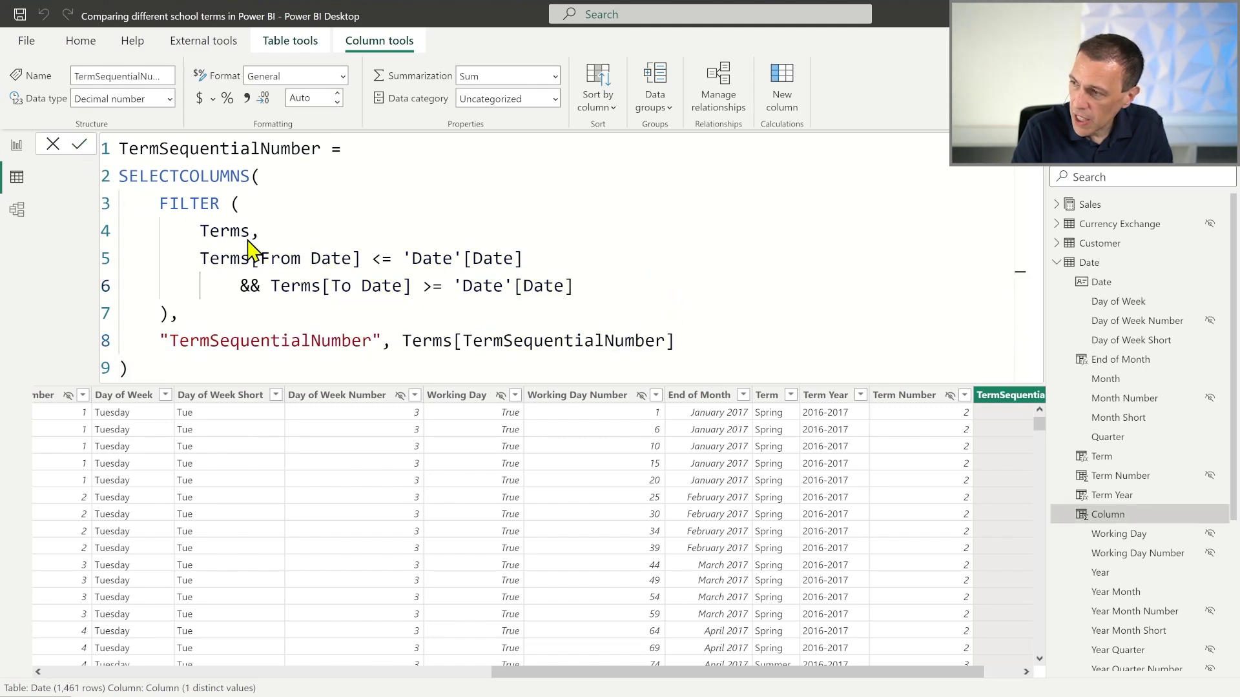
# - Change the column name inside the TermSequentialNumber formula's SELECTCOLUMNS function to "id"
pyautogui.doubleClick(349, 341)
pyautogui.write('id')
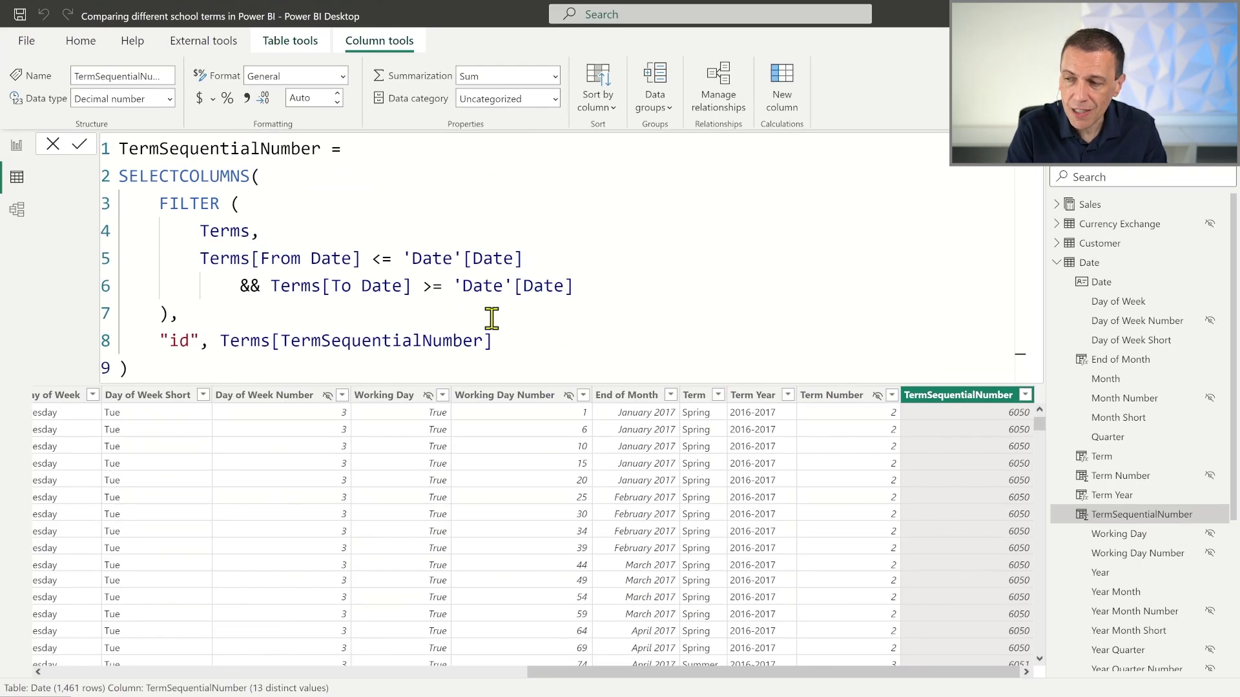
pyautogui.click(564, 342)
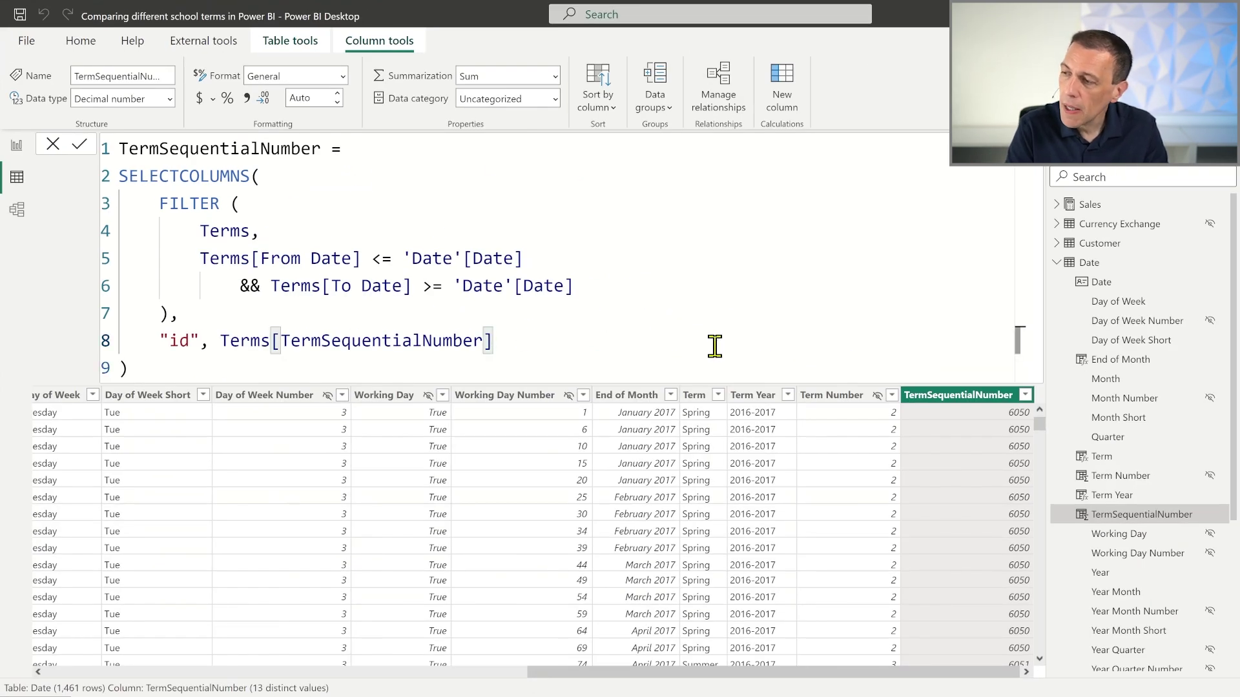
# - Hide the Date table's TermSequentialNumber column in the report view
pyautogui.rightClick(941, 399)
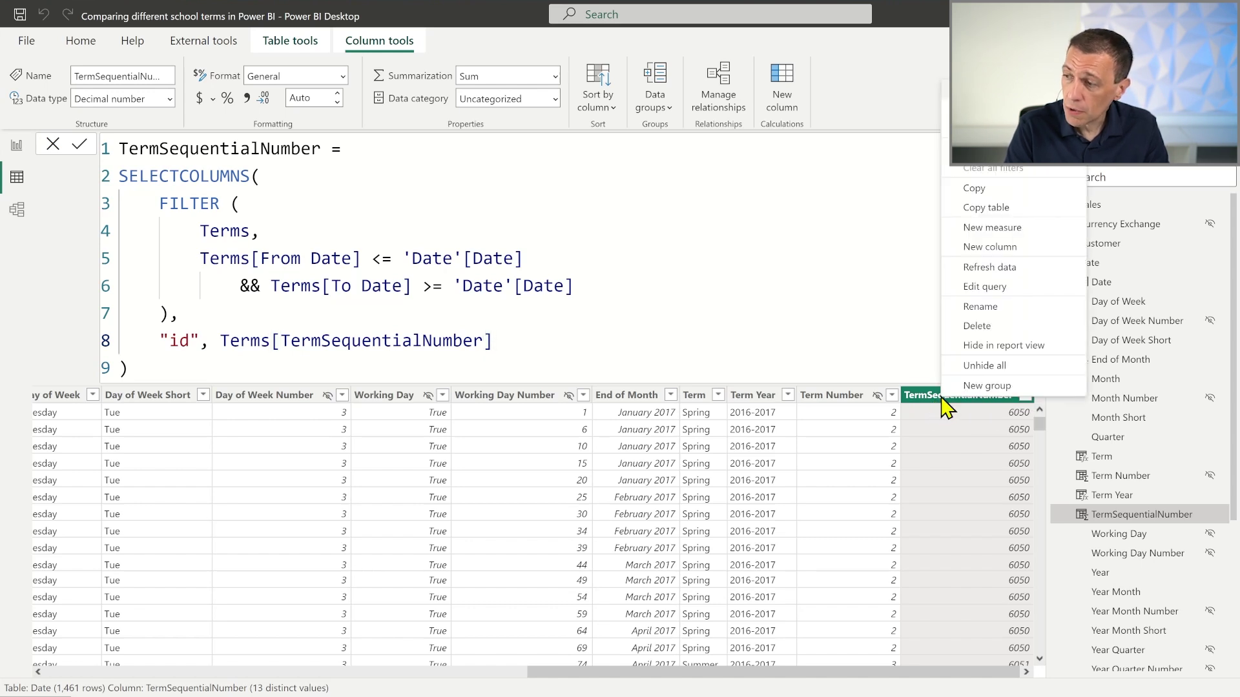
pyautogui.click(1006, 349)
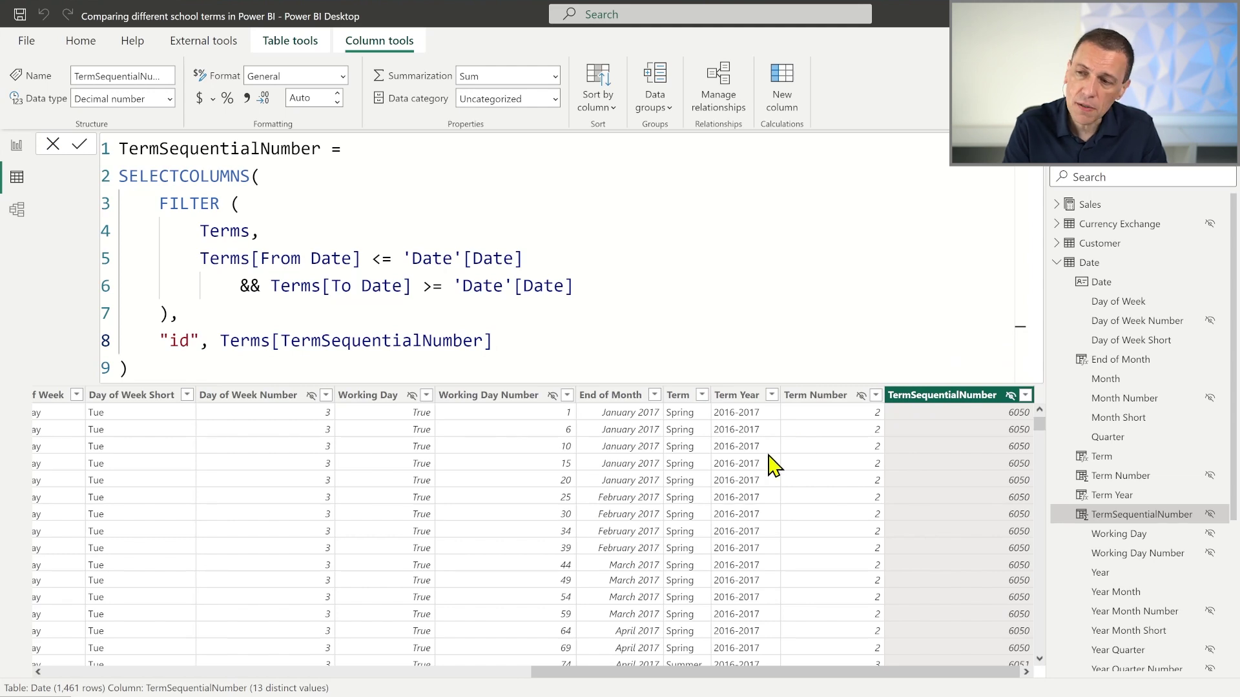
pyautogui.click(557, 213)
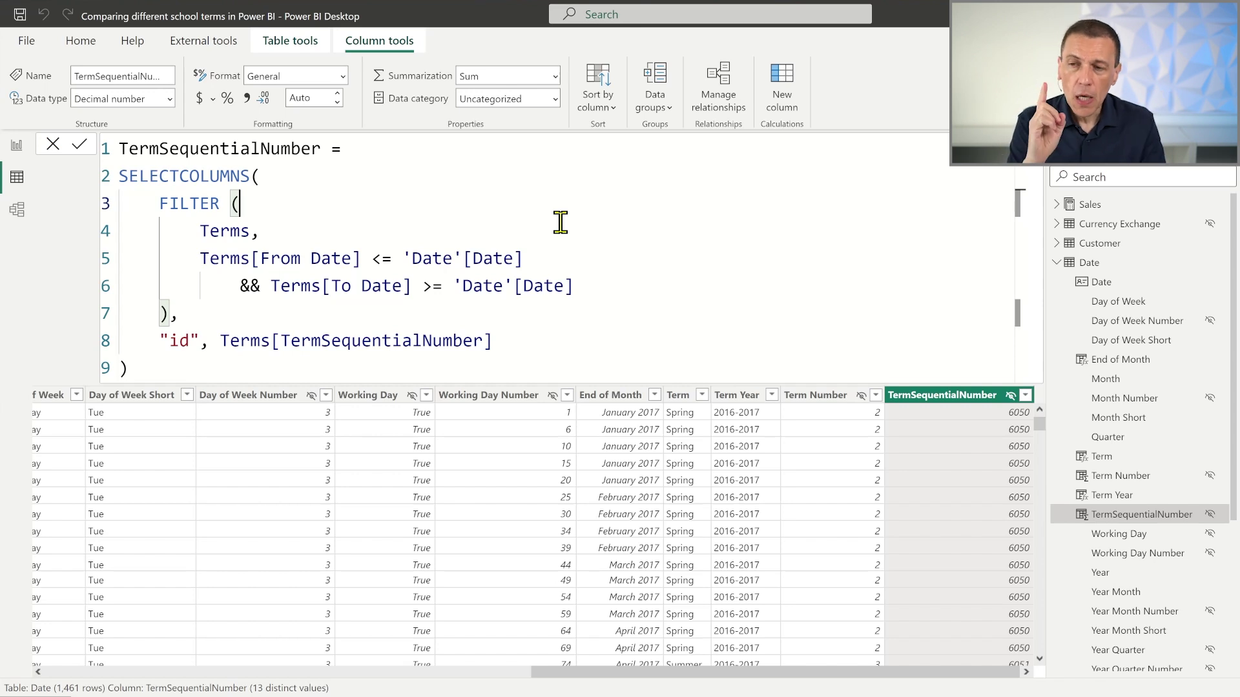
pyautogui.doubleClick(183, 176)
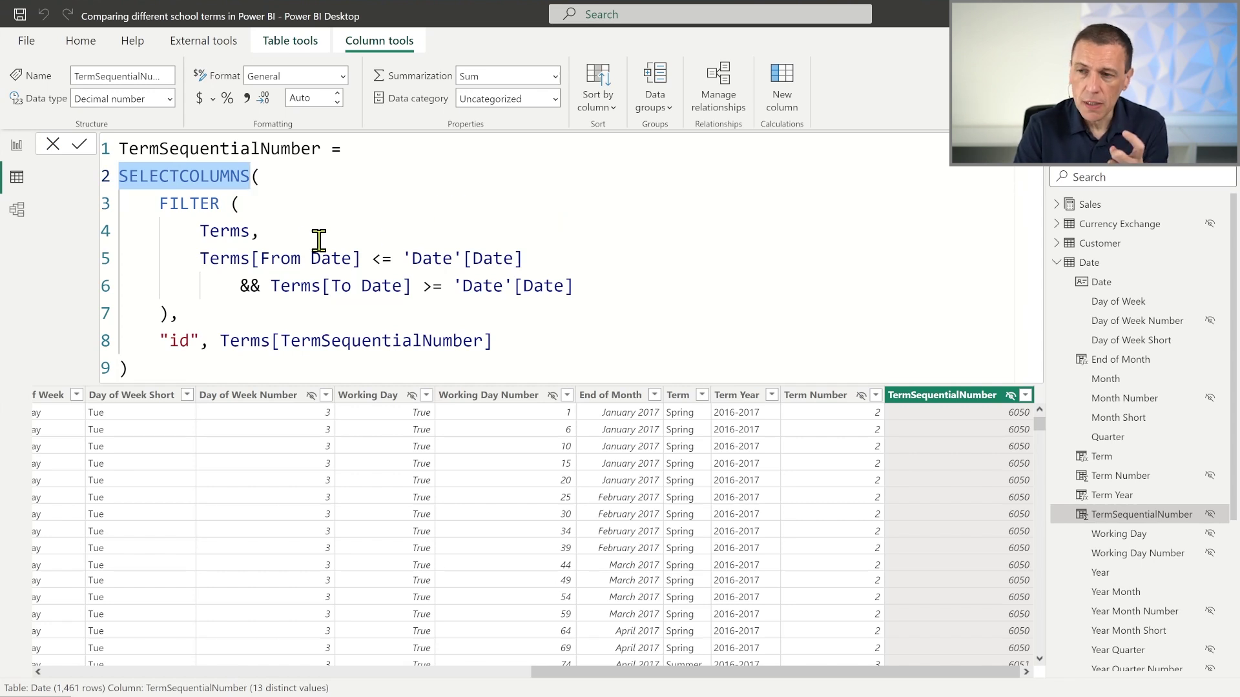
pyautogui.click(232, 230)
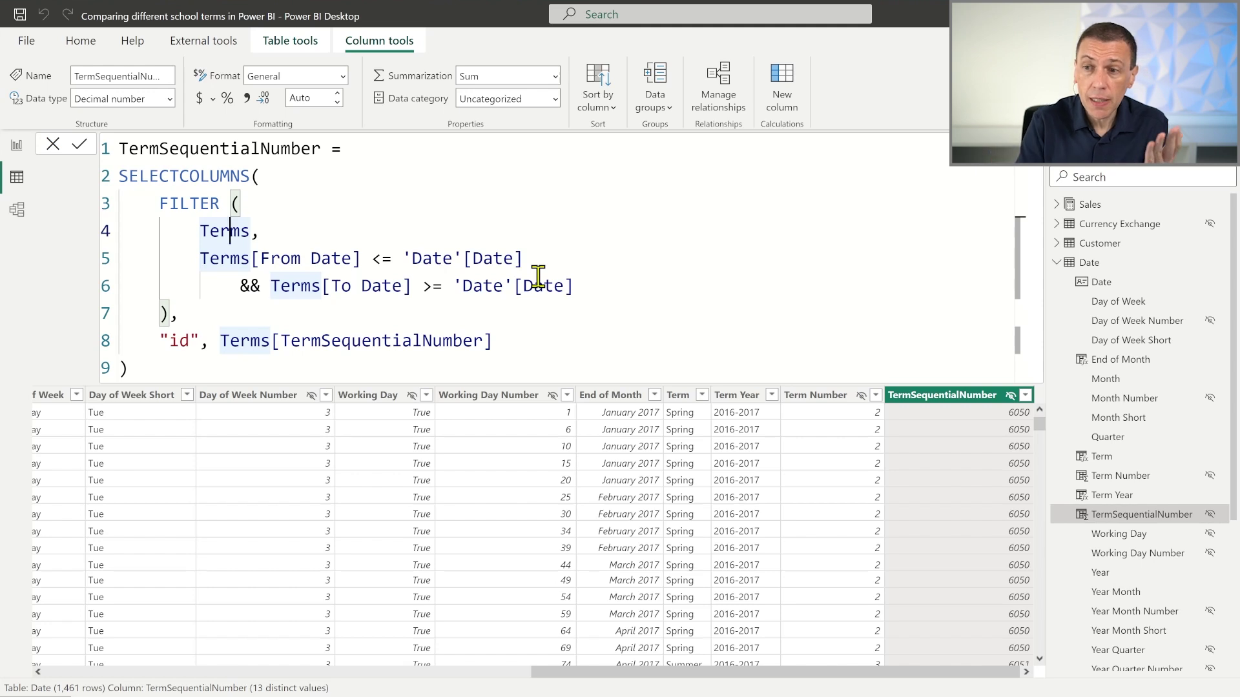
pyautogui.doubleClick(194, 171)
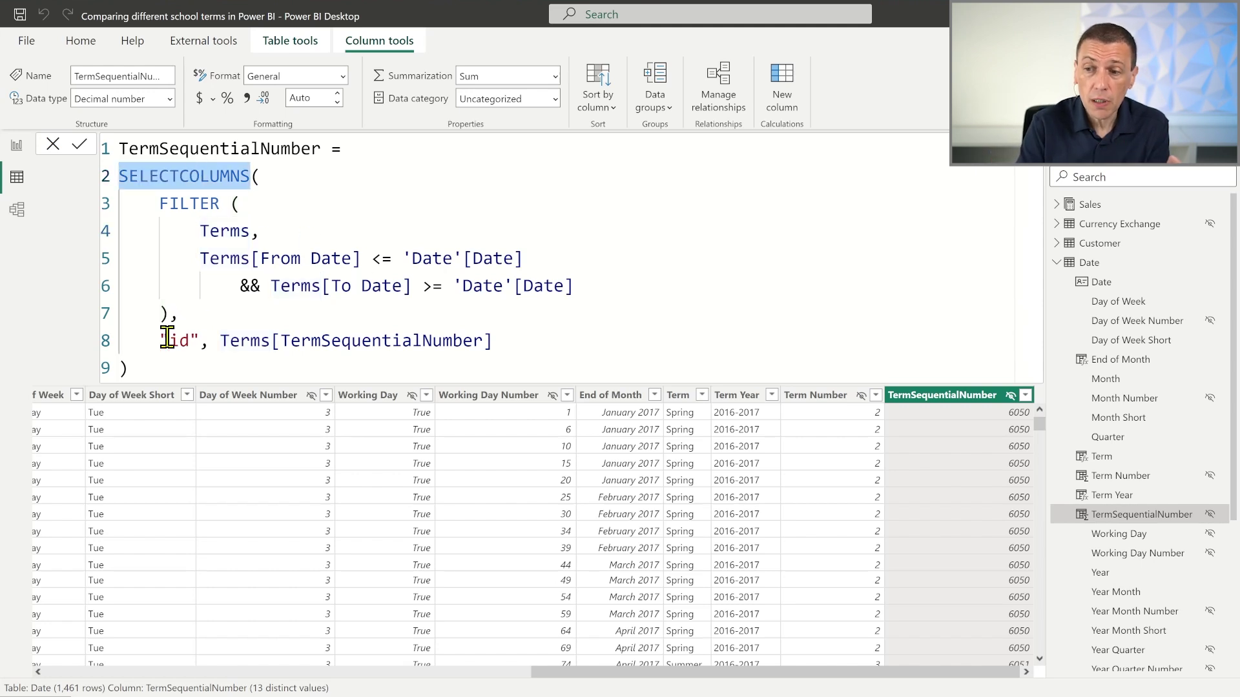
pyautogui.moveTo(170, 340); pyautogui.dragTo(301, 341)
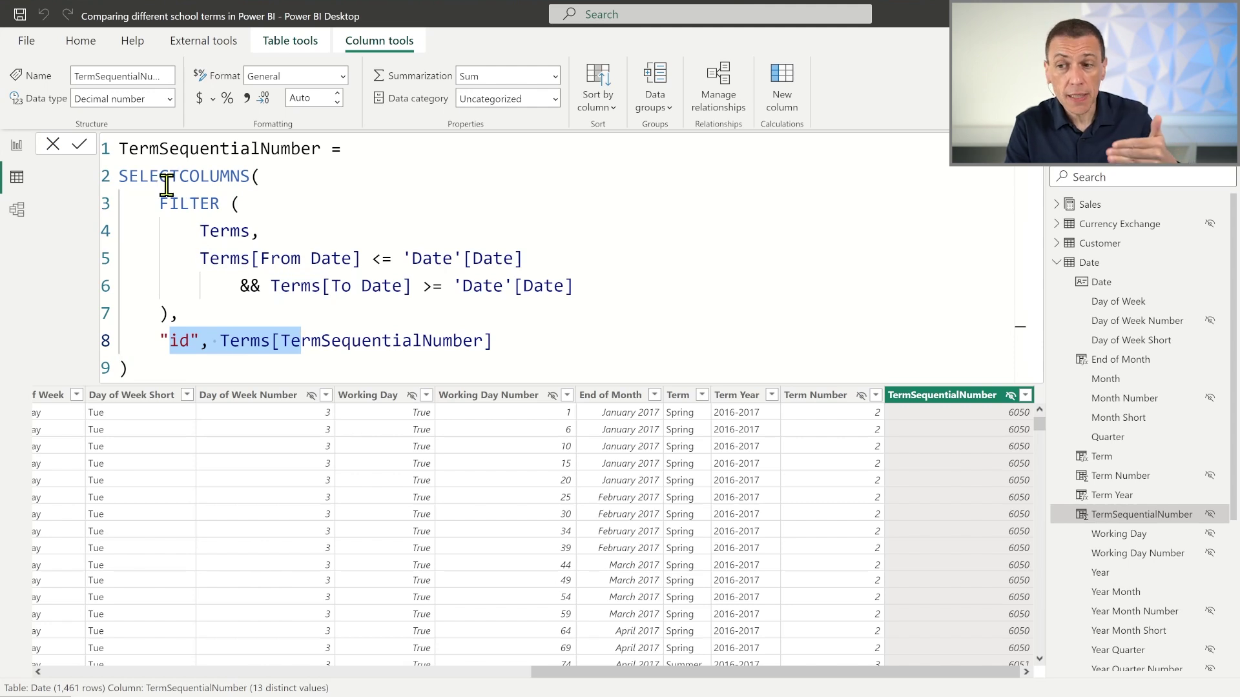
# - Wrap the TermSequentialNumber formula's SELECTCOLUMNS expression in an IFERROR function and indent the wrapped lines
pyautogui.click(200, 368)
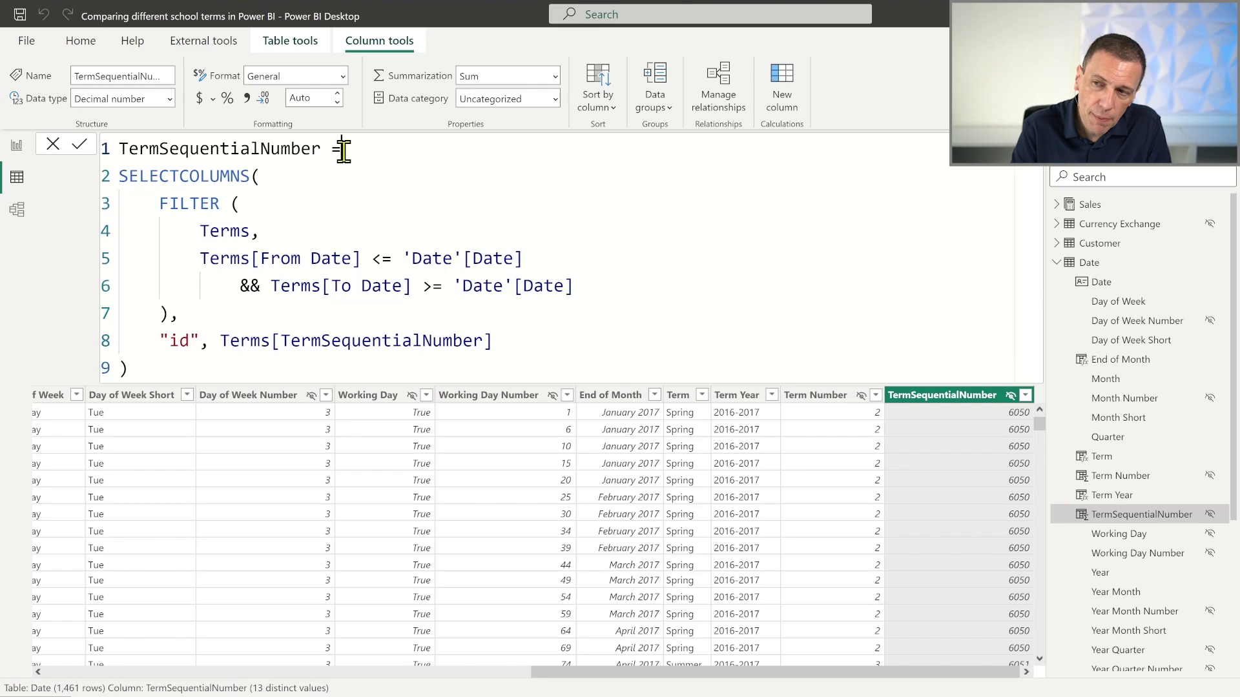
pyautogui.hotkey('shift', 'Return')
pyautogui.write('IF')
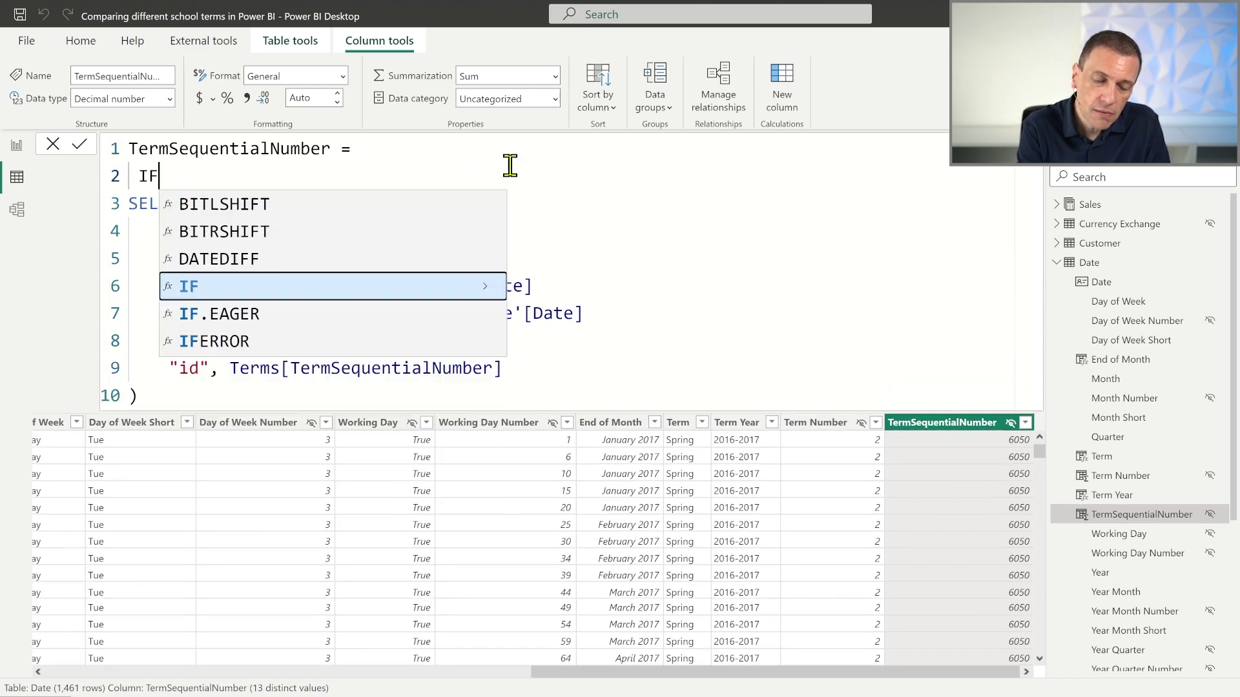
pyautogui.press('Down')
pyautogui.press('Down')
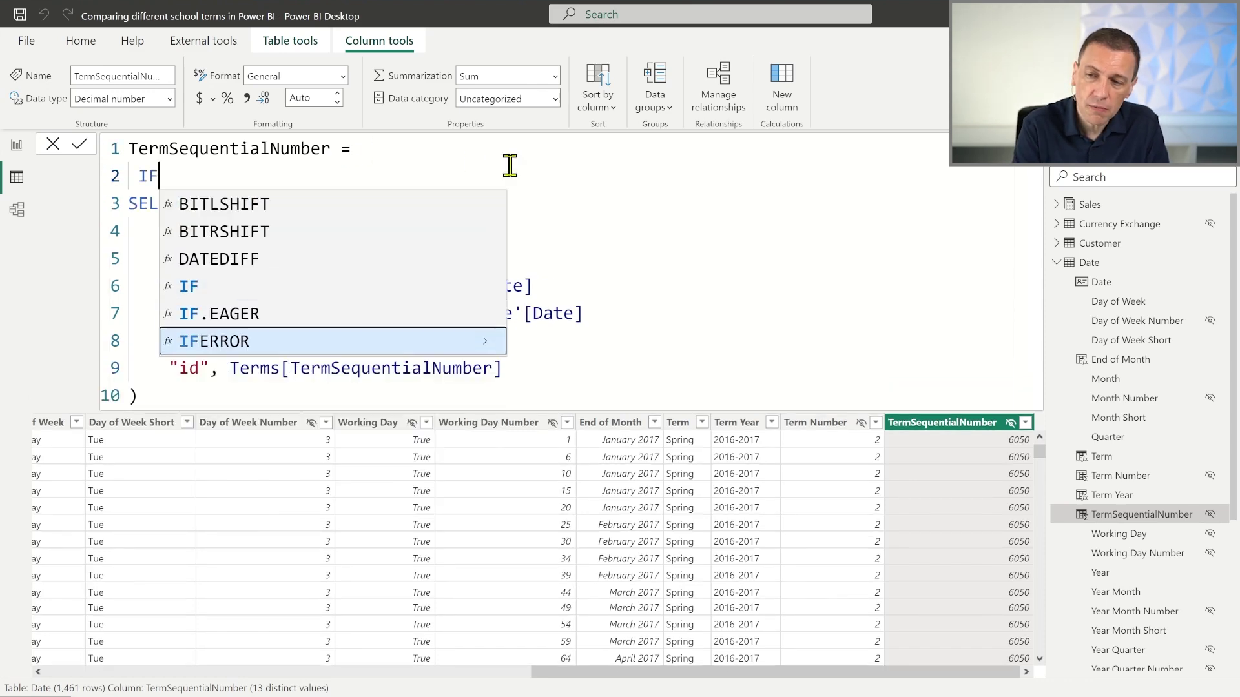
pyautogui.press('Tab')
pyautogui.press('Home')
pyautogui.press('End')
pyautogui.press('Right')
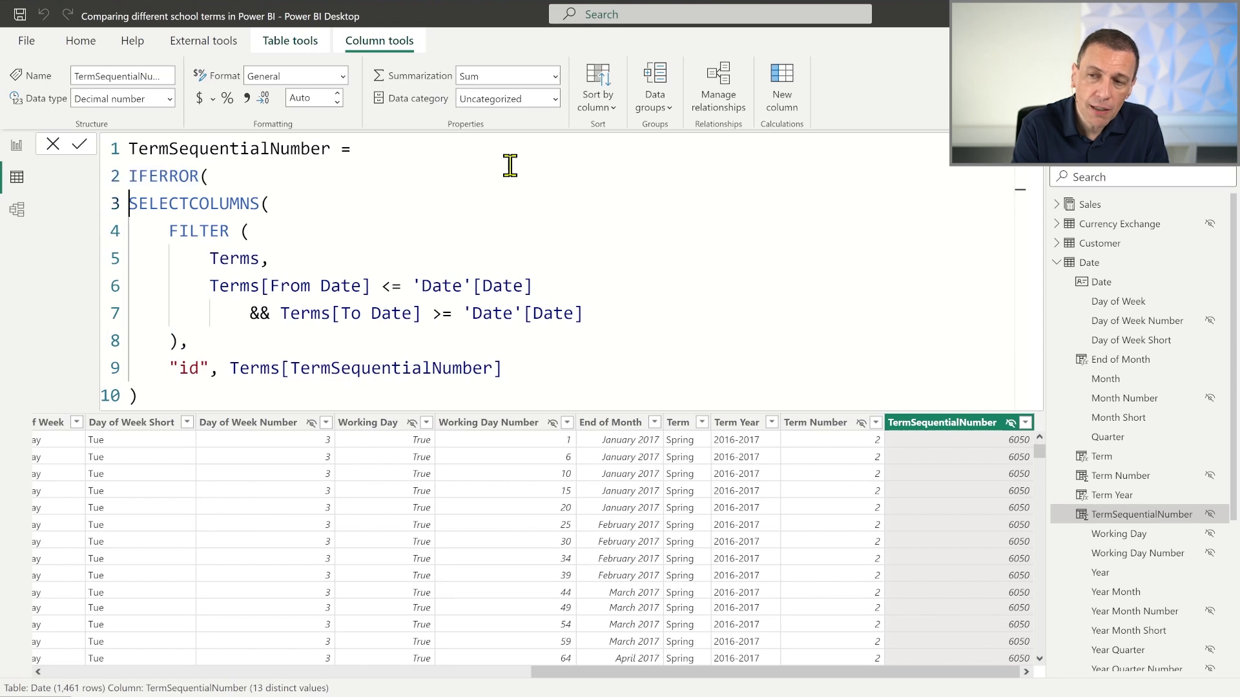
pyautogui.hotkey('ctrl', 'shift', 'End')
pyautogui.press('Tab')
pyautogui.press('End')
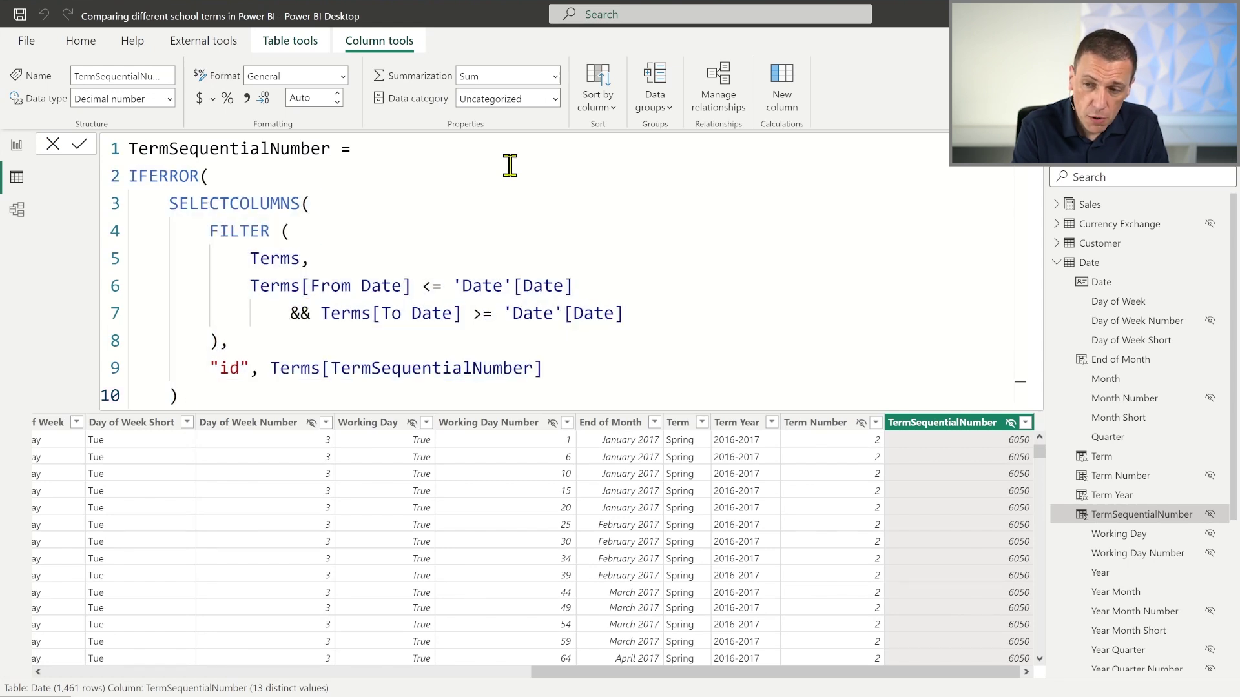
# - Add ERROR ( "Check overlapping dates in Terms table" ) as IFERROR's second argument and close the function
pyautogui.write(',')
pyautogui.hotkey('shift', 'Return')
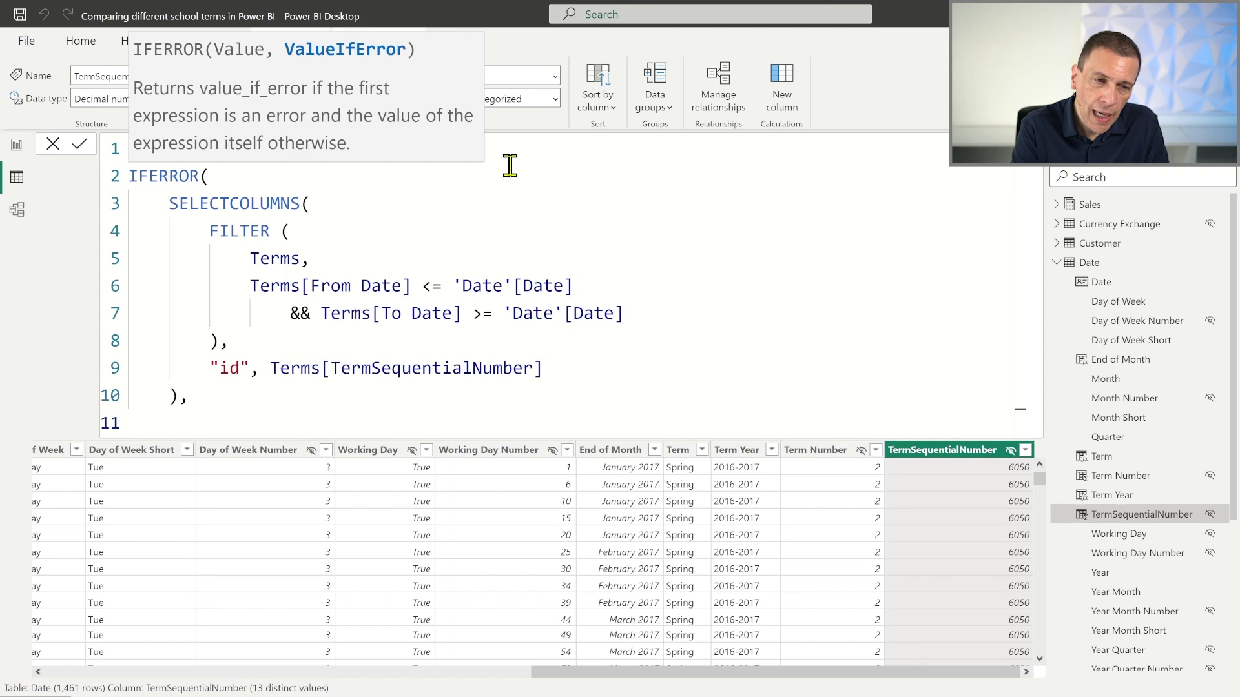
pyautogui.write('ERR')
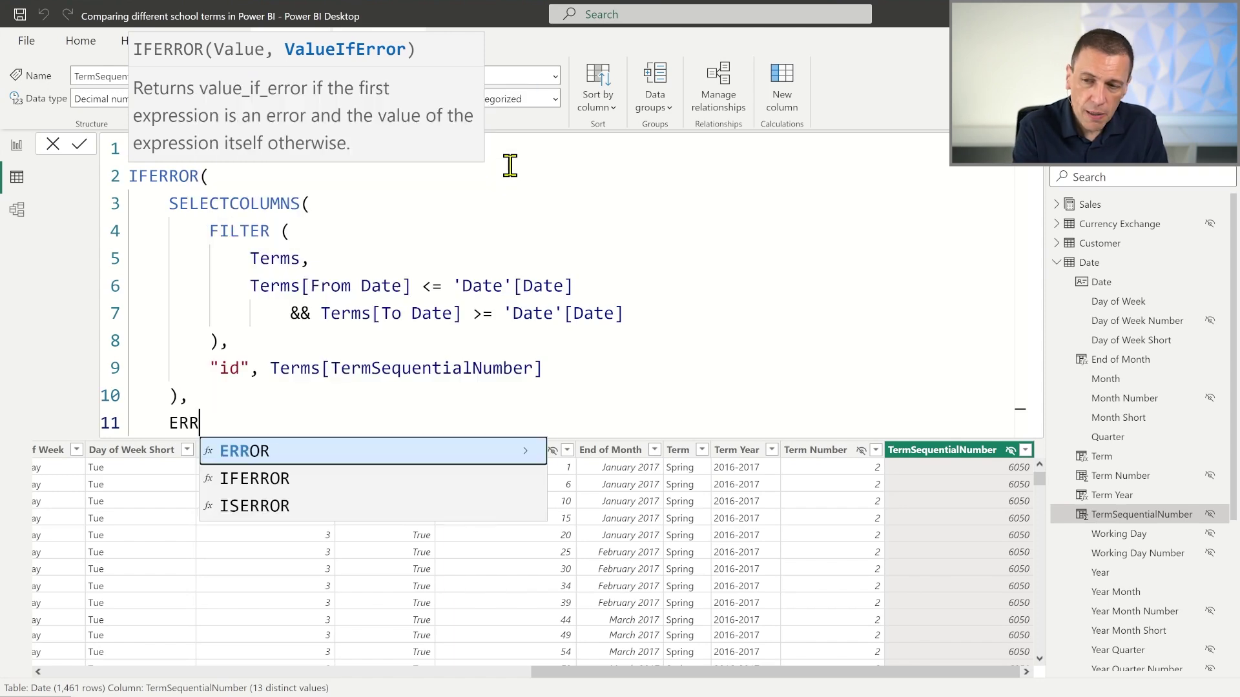
pyautogui.write('OR ( "Check co')
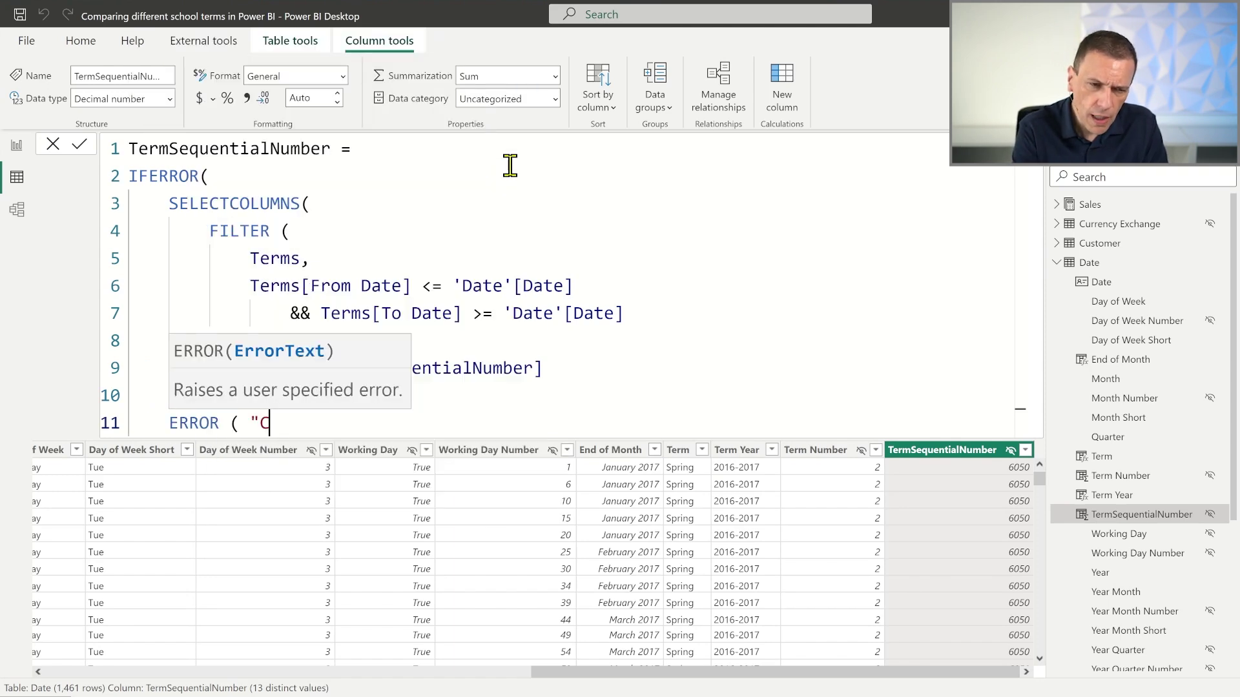
pyautogui.press('BackSpace')
pyautogui.press('BackSpace')
pyautogui.write('ovel')
pyautogui.press('BackSpace')
pyautogui.write('rlapping da')
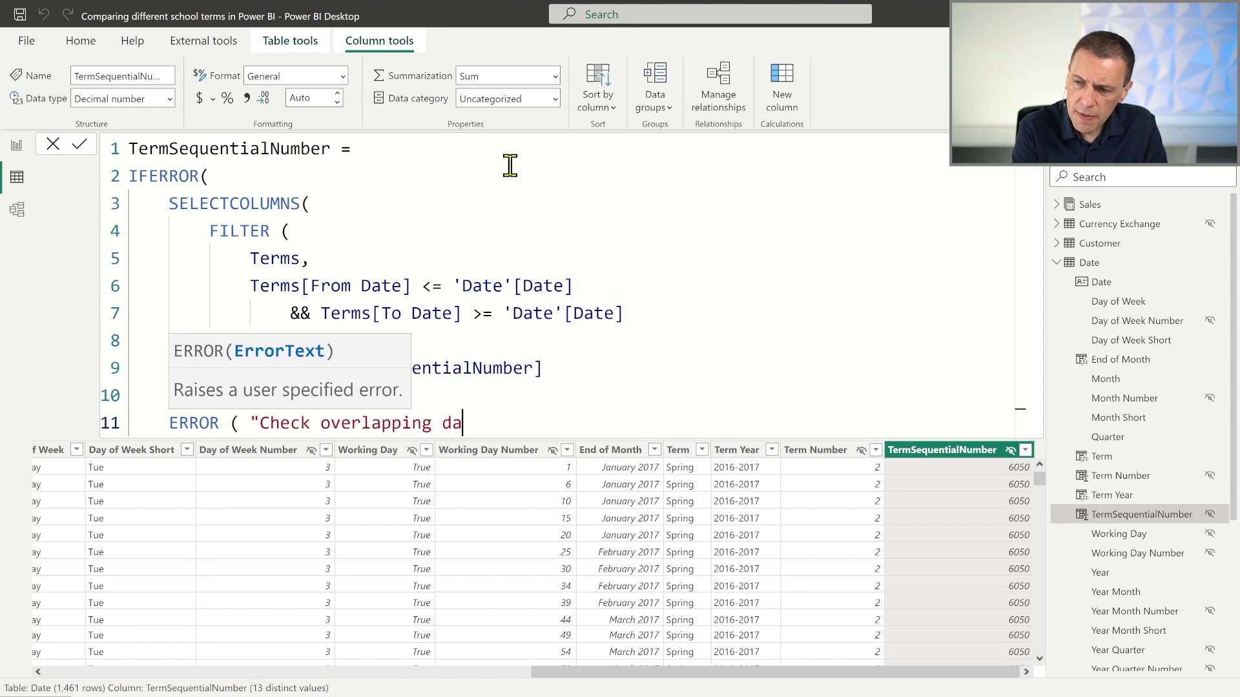
pyautogui.write('tes in Terms table" )')
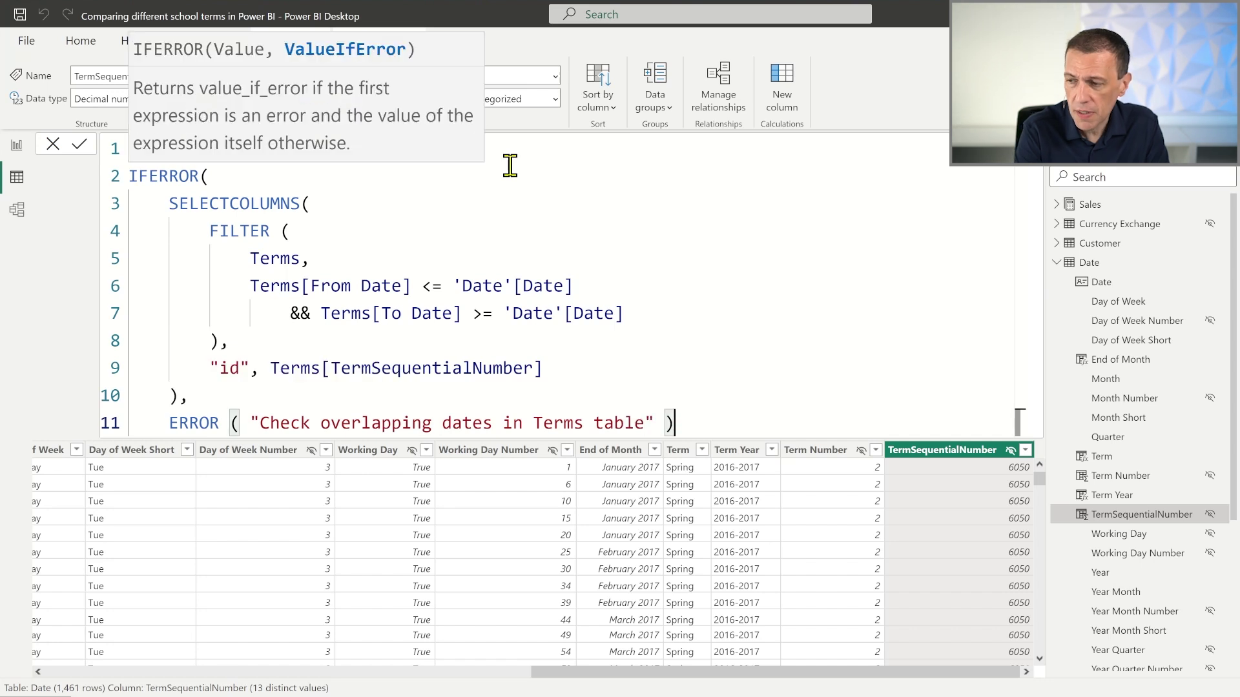
pyautogui.press('Return')
pyautogui.write(')')
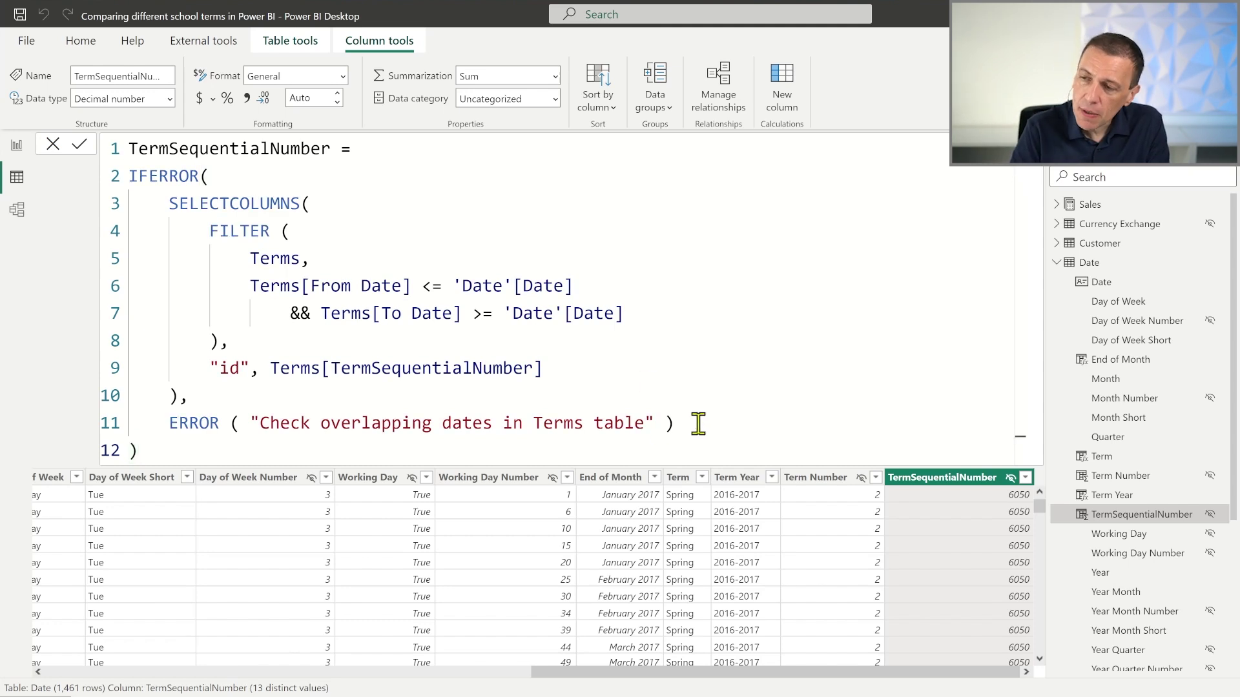
# - Try adding + 0 after the ERROR call in the TermSequentialNumber formula
pyautogui.moveTo(675, 423); pyautogui.dragTo(171, 423)
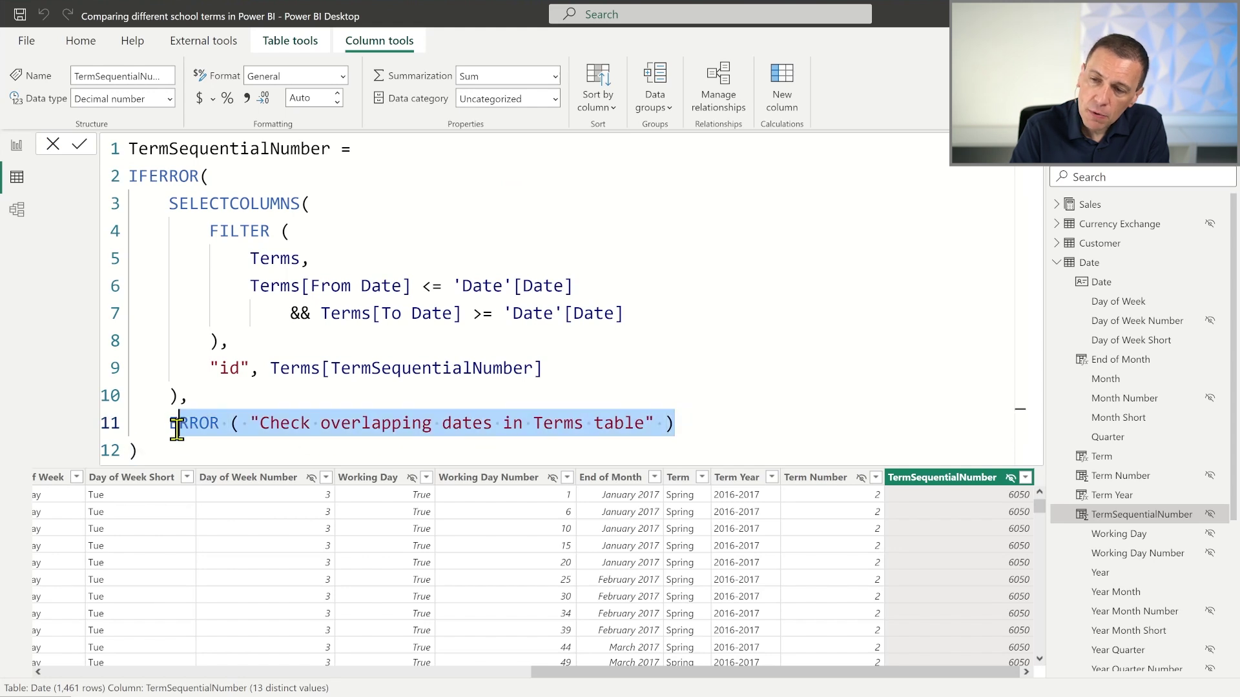
pyautogui.click(727, 423)
pyautogui.write('+ 0')
pyautogui.hotkey('shift', 'Left')
pyautogui.hotkey('shift', 'Left')
pyautogui.hotkey('shift', 'Left')
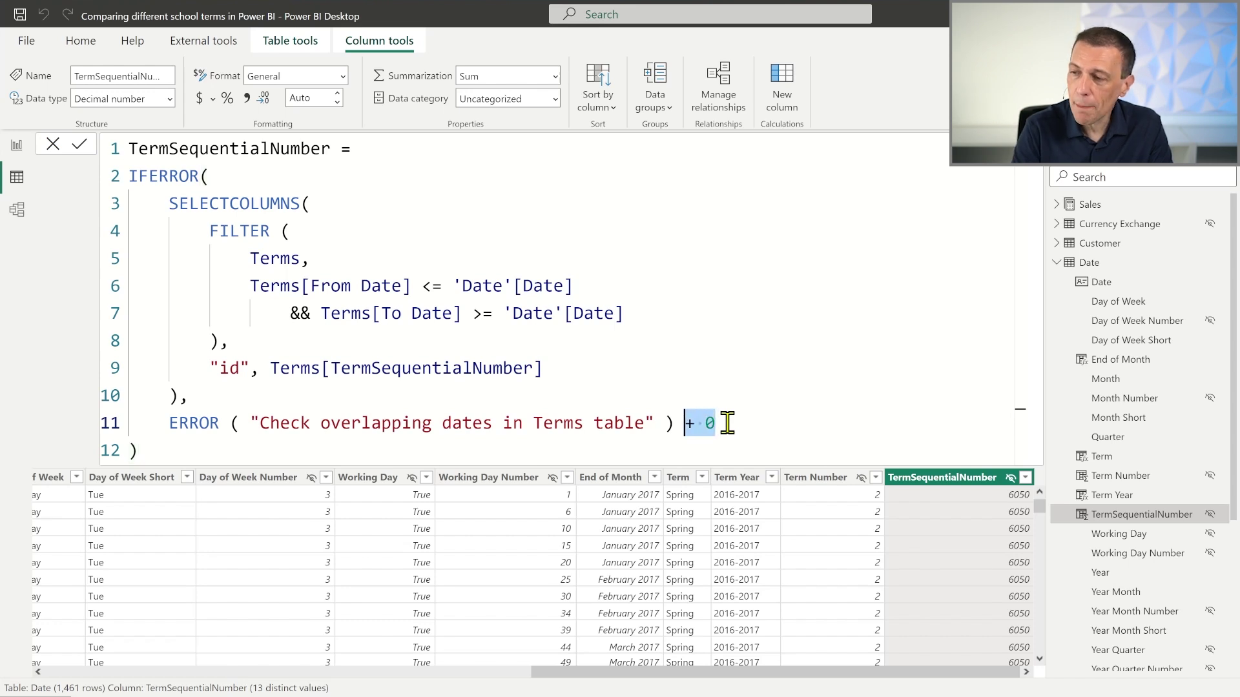
# - Try & "" in place of the + 0 after the ERROR call, and delete that addition
pyautogui.write('&&')
pyautogui.press('BackSpace')
pyautogui.write('""')
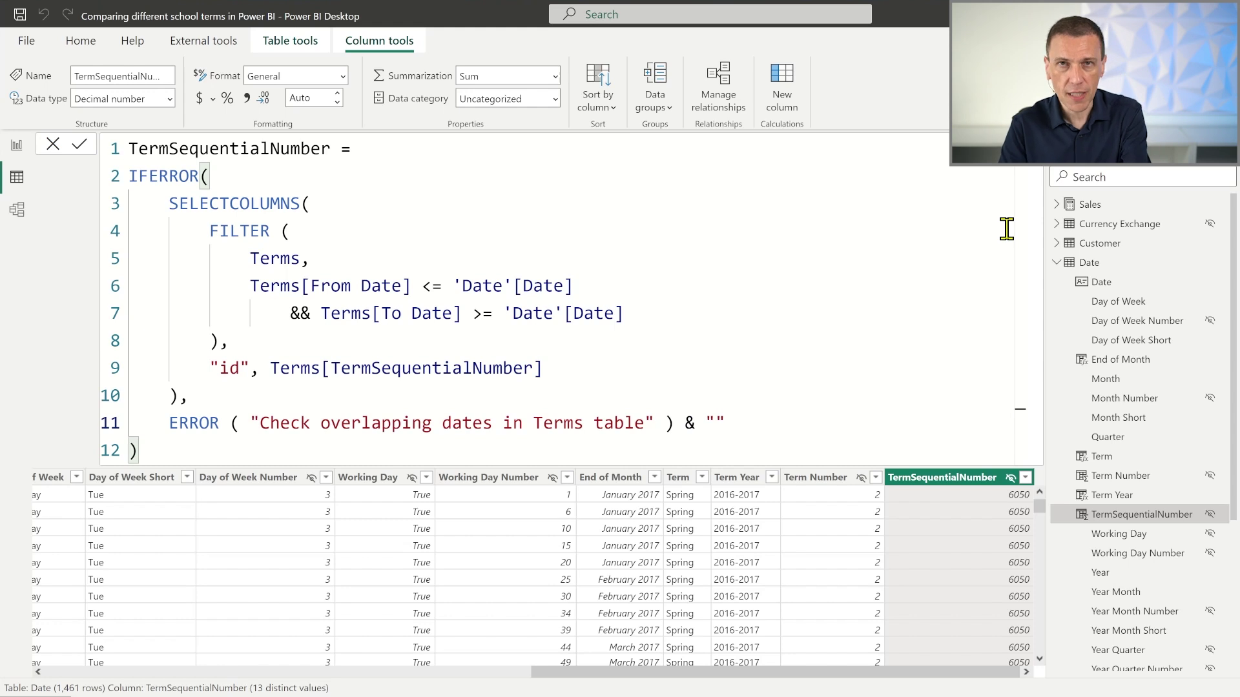
pyautogui.hotkey('shift', 'Left')
pyautogui.hotkey('shift', 'Left')
pyautogui.hotkey('shift', 'Left')
pyautogui.hotkey('shift', 'Left')
pyautogui.hotkey('shift', 'Left')
pyautogui.press('BackSpace')
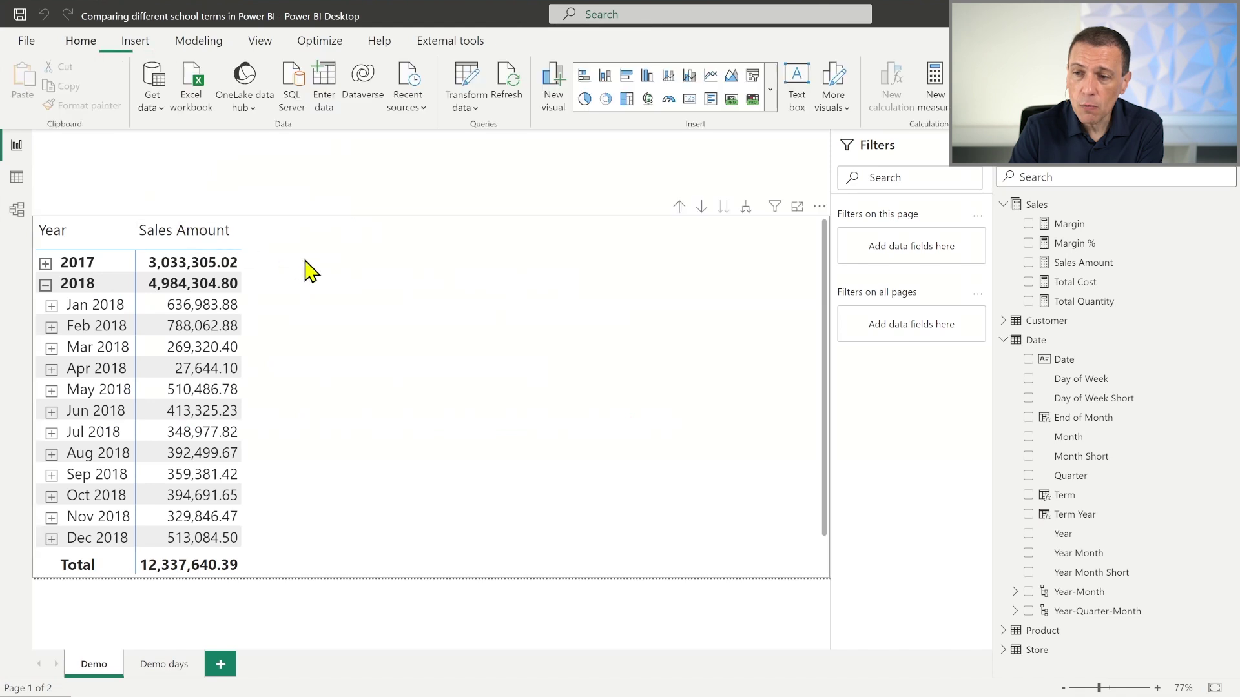
# - Replace the Year-Month hierarchy in the Demo page matrix's rows with the Date table's Term Year field
pyautogui.click(380, 371)
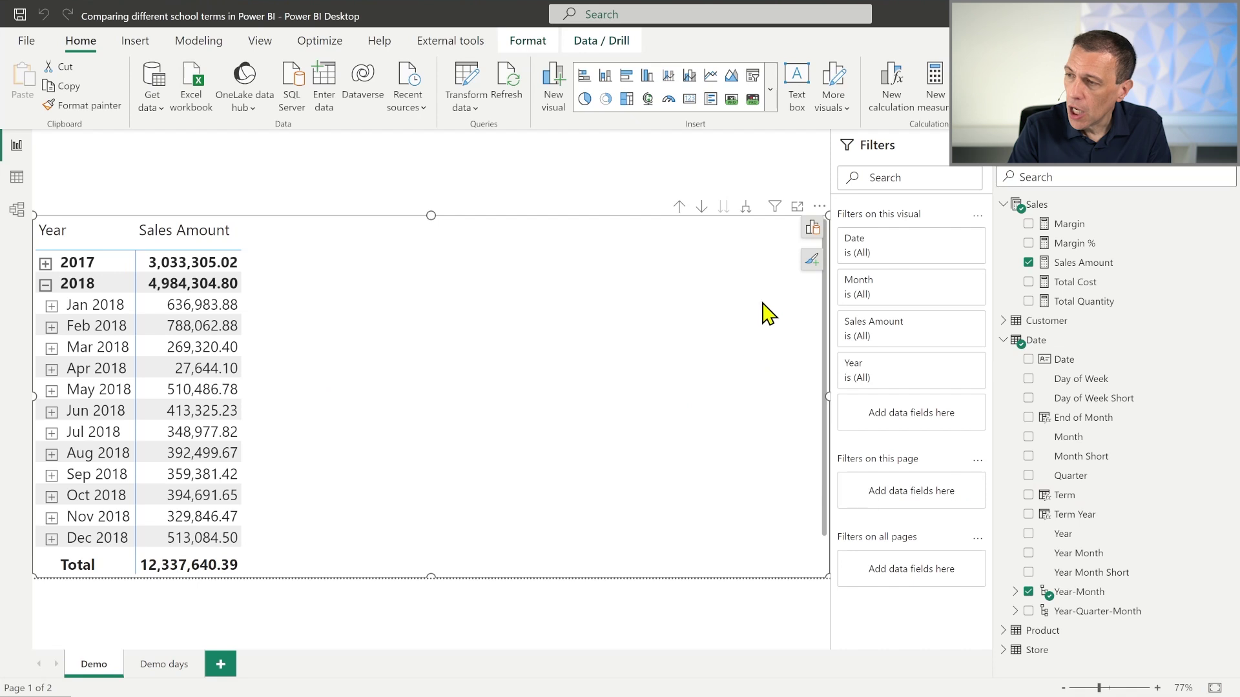
pyautogui.click(813, 229)
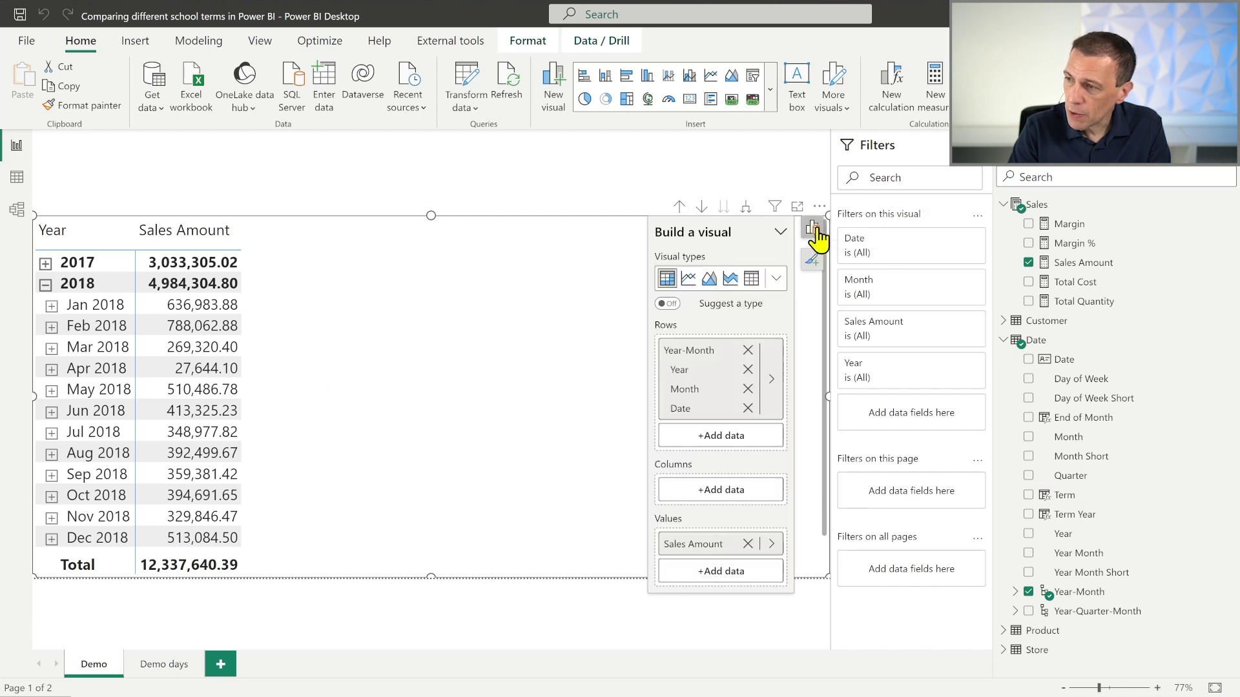
pyautogui.click(748, 350)
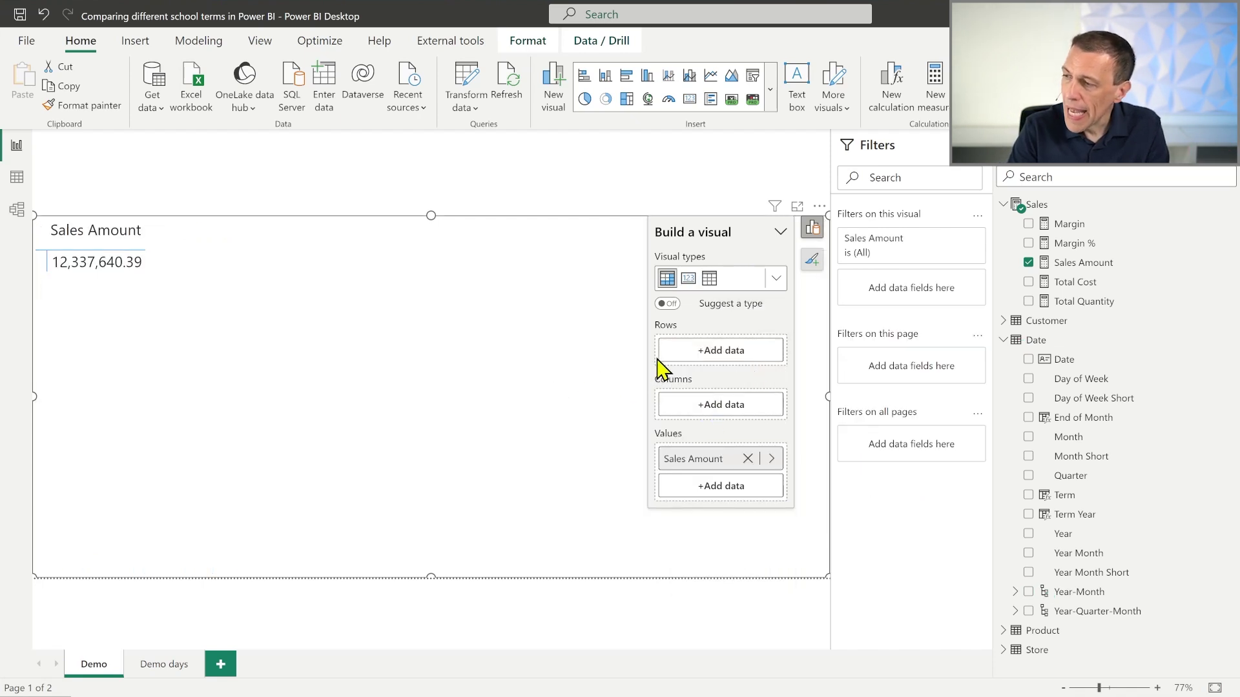
pyautogui.click(691, 352)
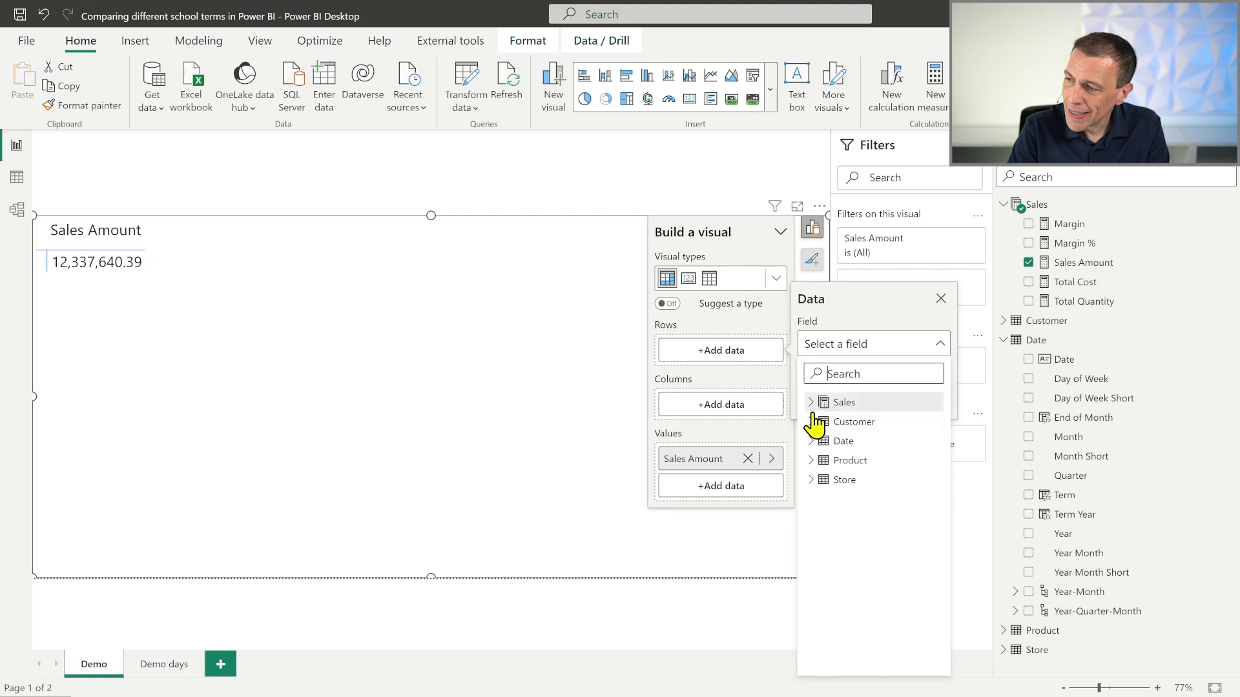
pyautogui.click(817, 446)
pyautogui.scroll(-3, 904, 556)
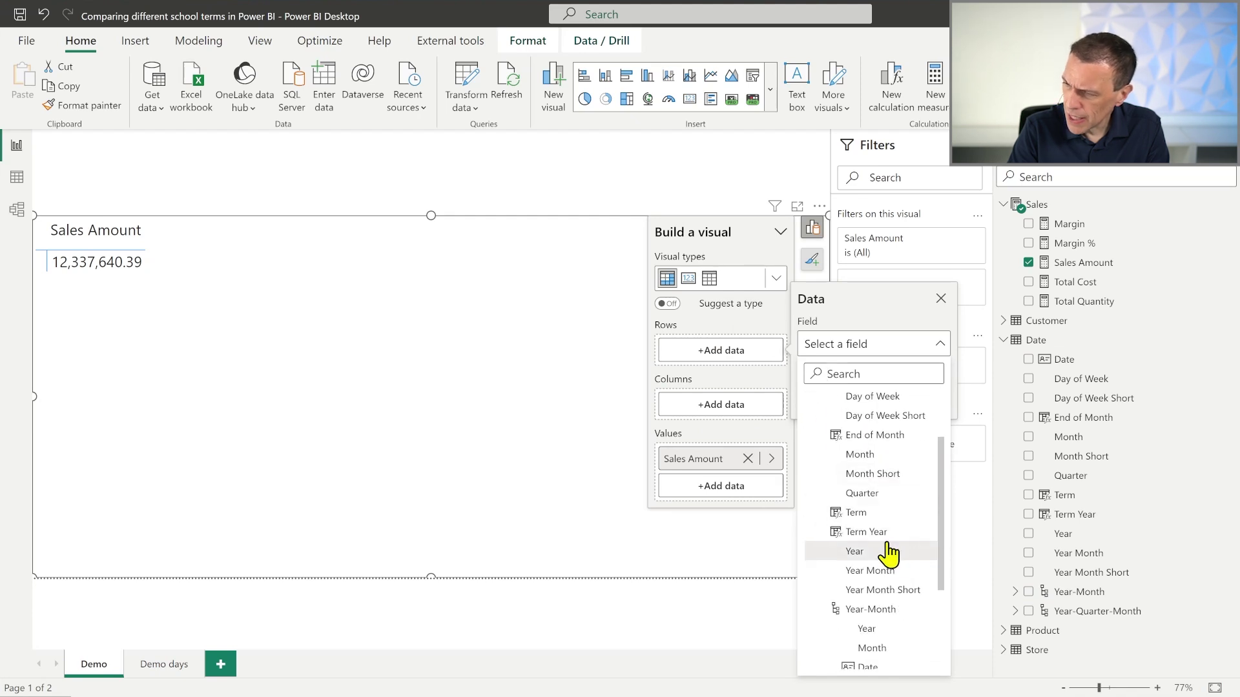
pyautogui.click(866, 532)
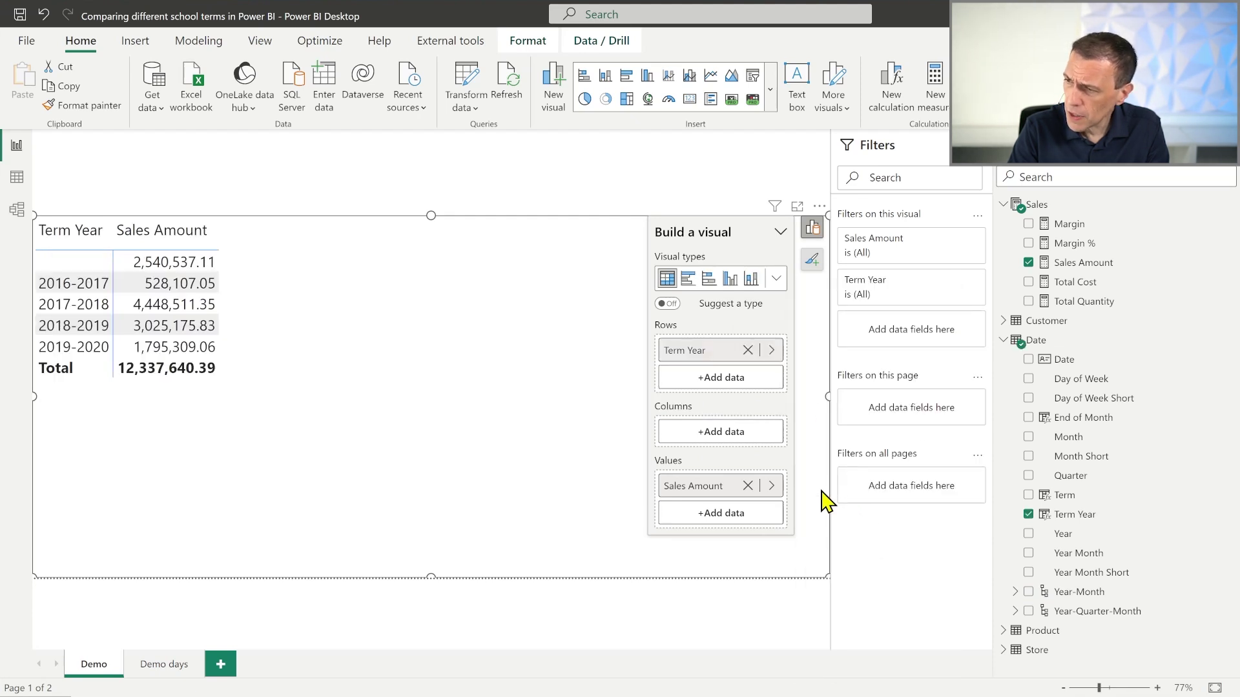
# - Add the Date table's Term field below Term Year in the matrix rows and expand the blank term year
pyautogui.click(771, 350)
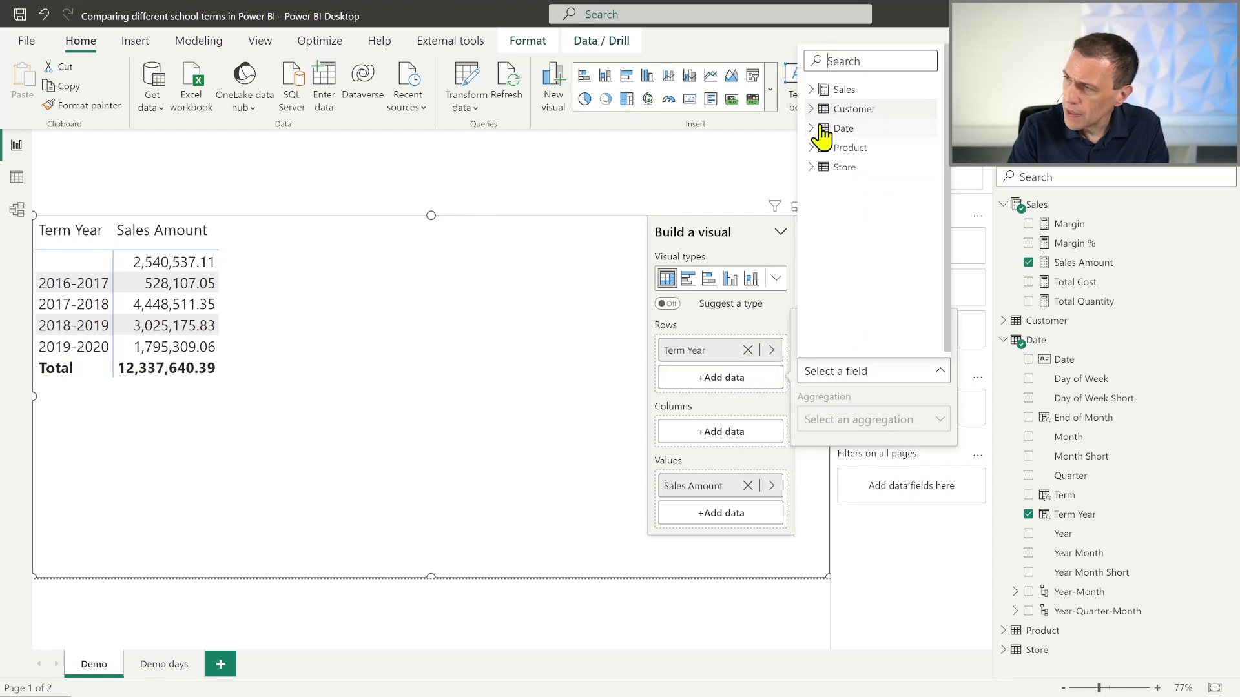
pyautogui.scroll(-3, 854, 248)
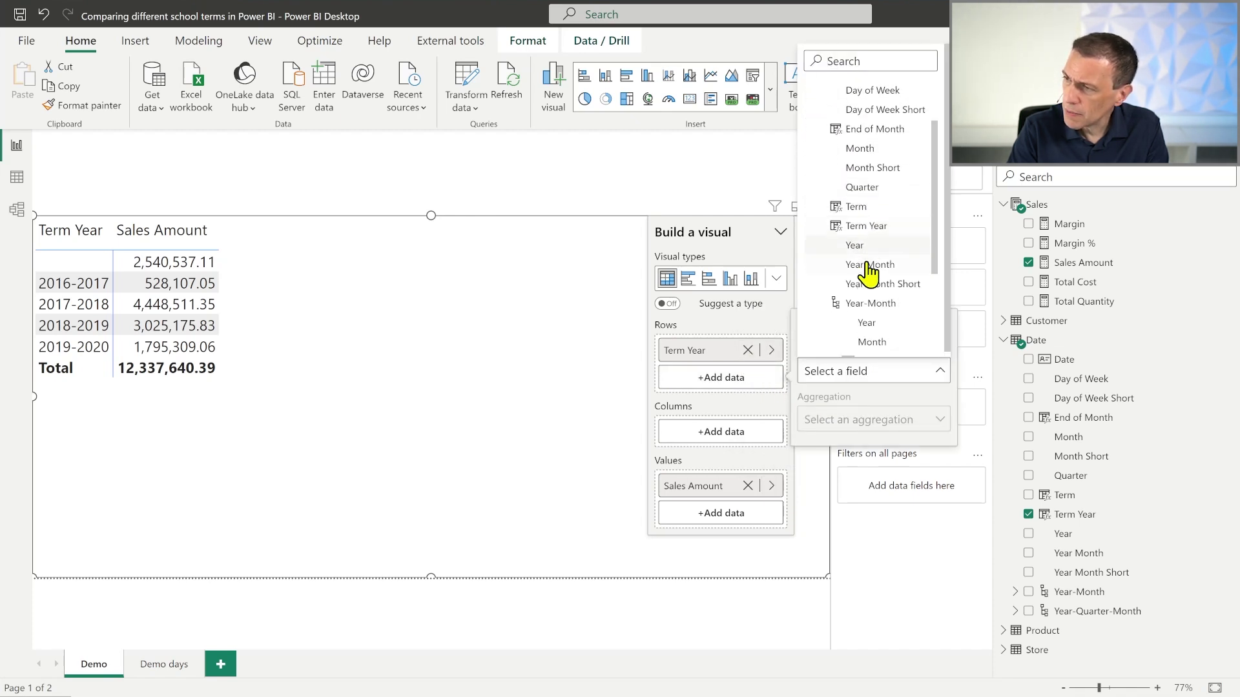
pyautogui.click(865, 206)
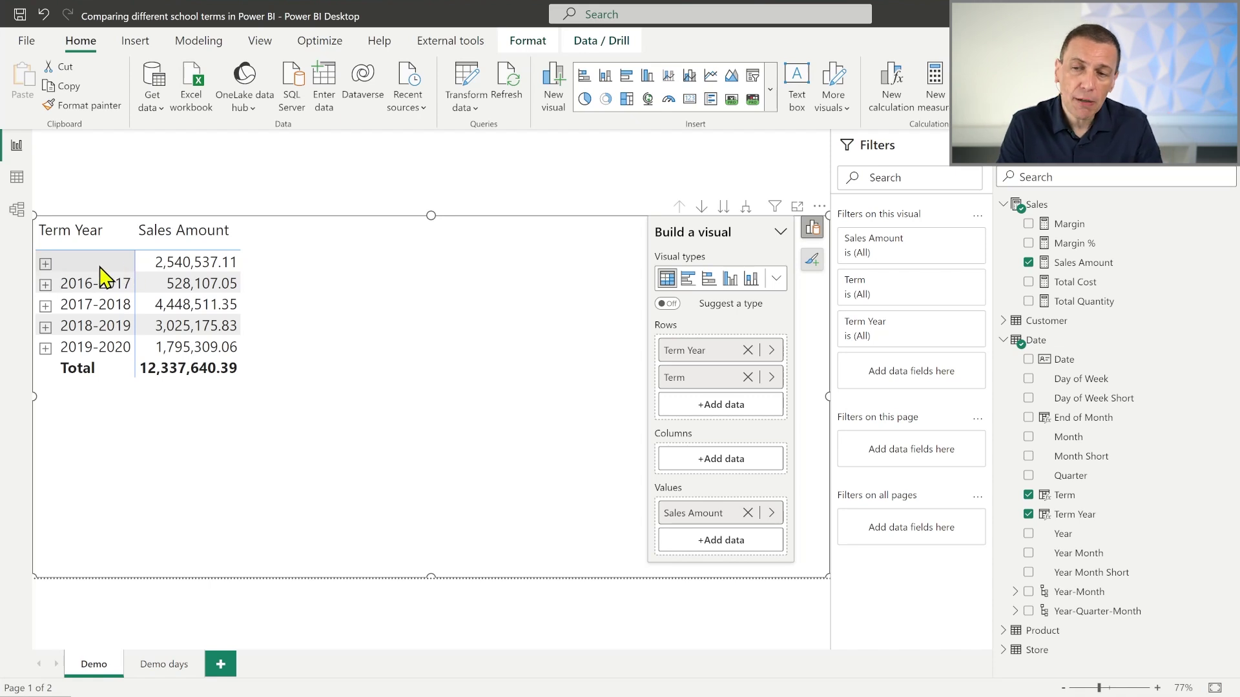
pyautogui.click(45, 264)
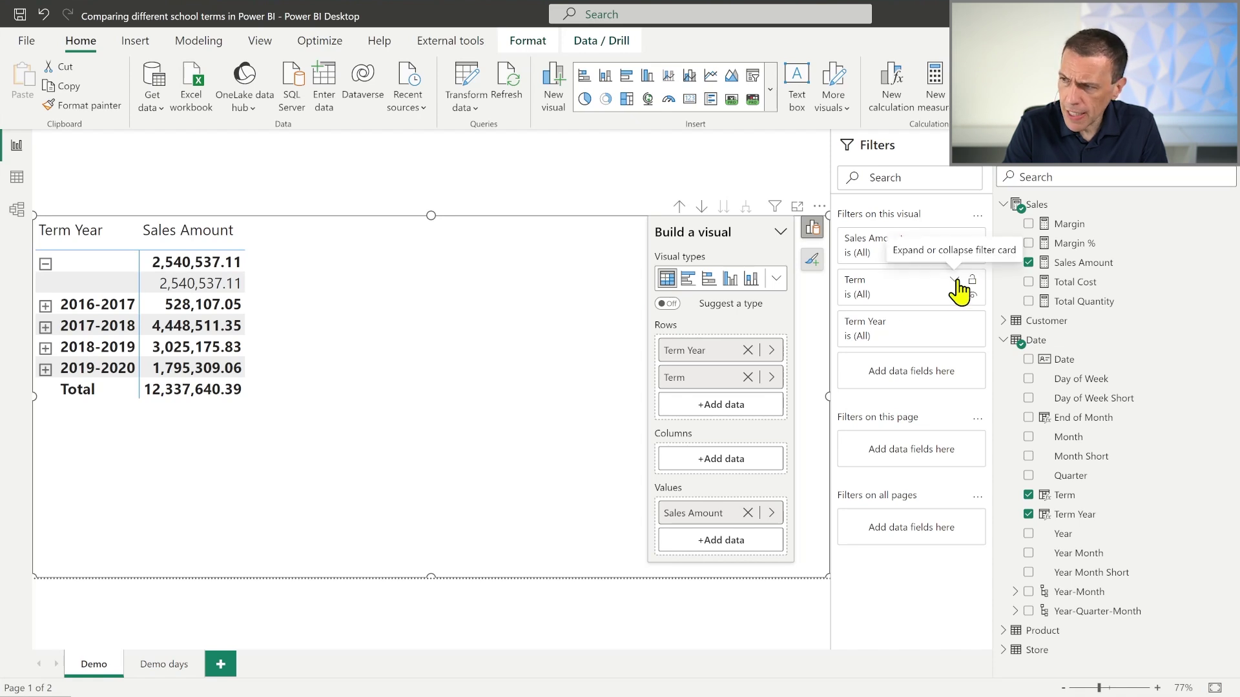
# - Filter the blank Term Year out of the matrix and expand the 2016-2017 and 2017-2018 rows
pyautogui.click(954, 322)
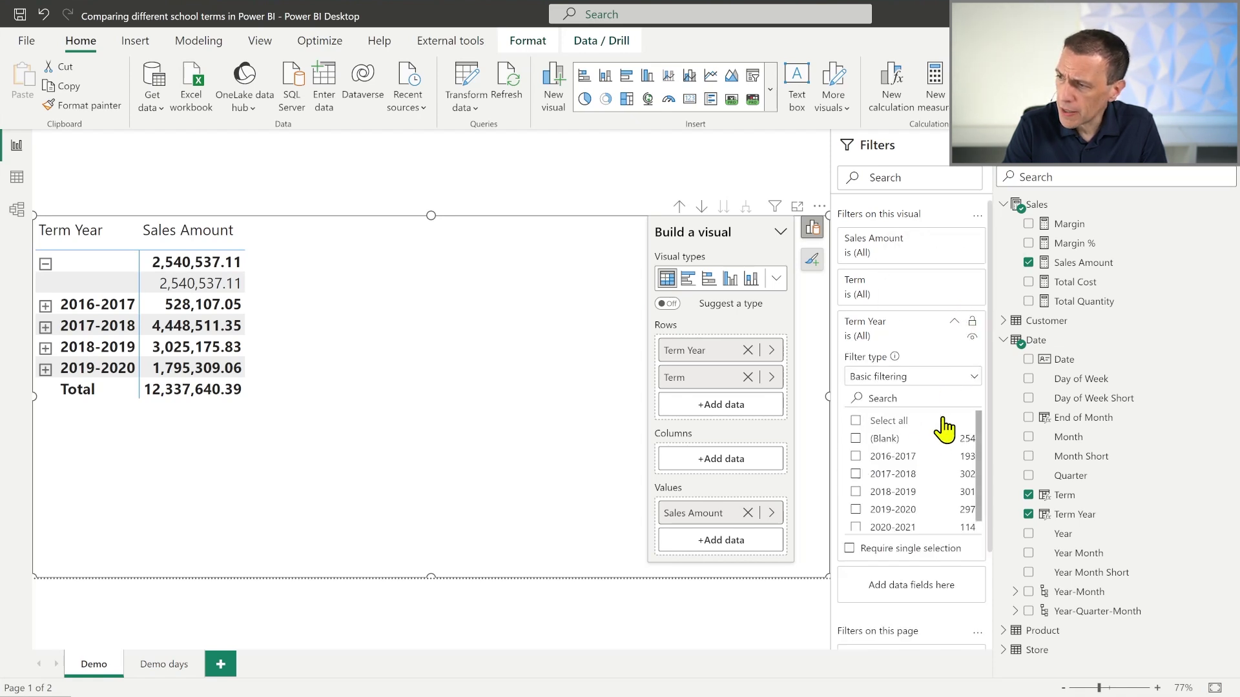
pyautogui.click(856, 439)
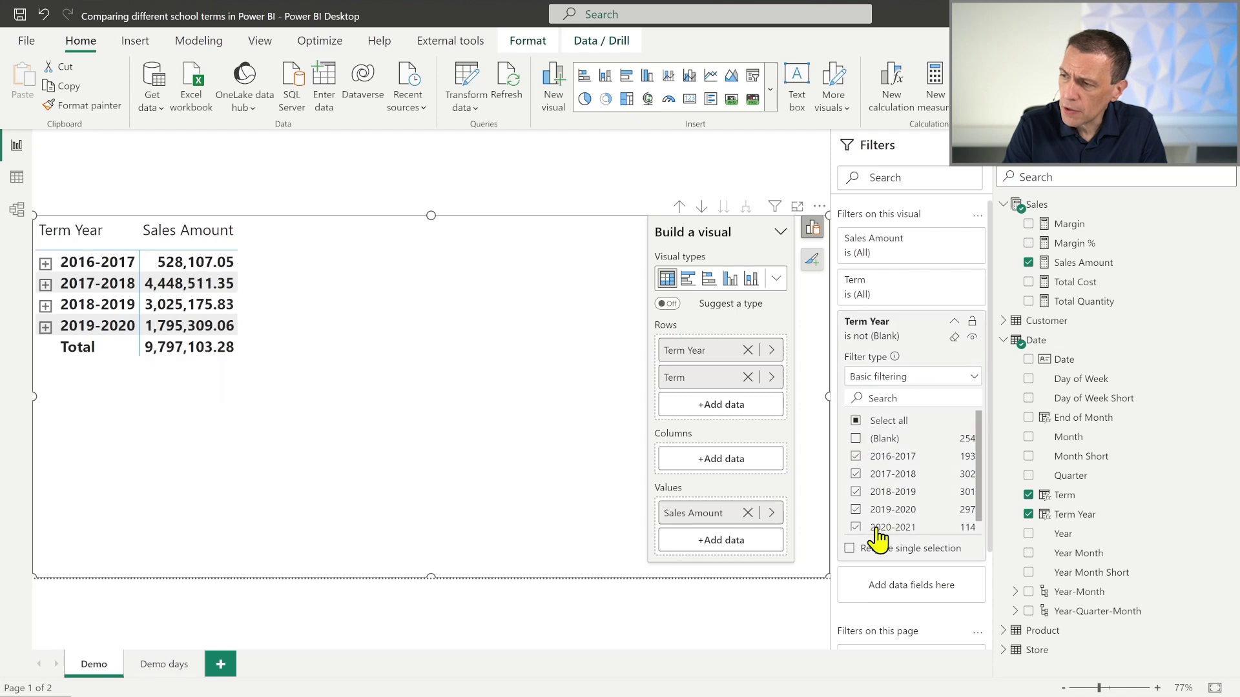
pyautogui.click(46, 263)
pyautogui.click(45, 304)
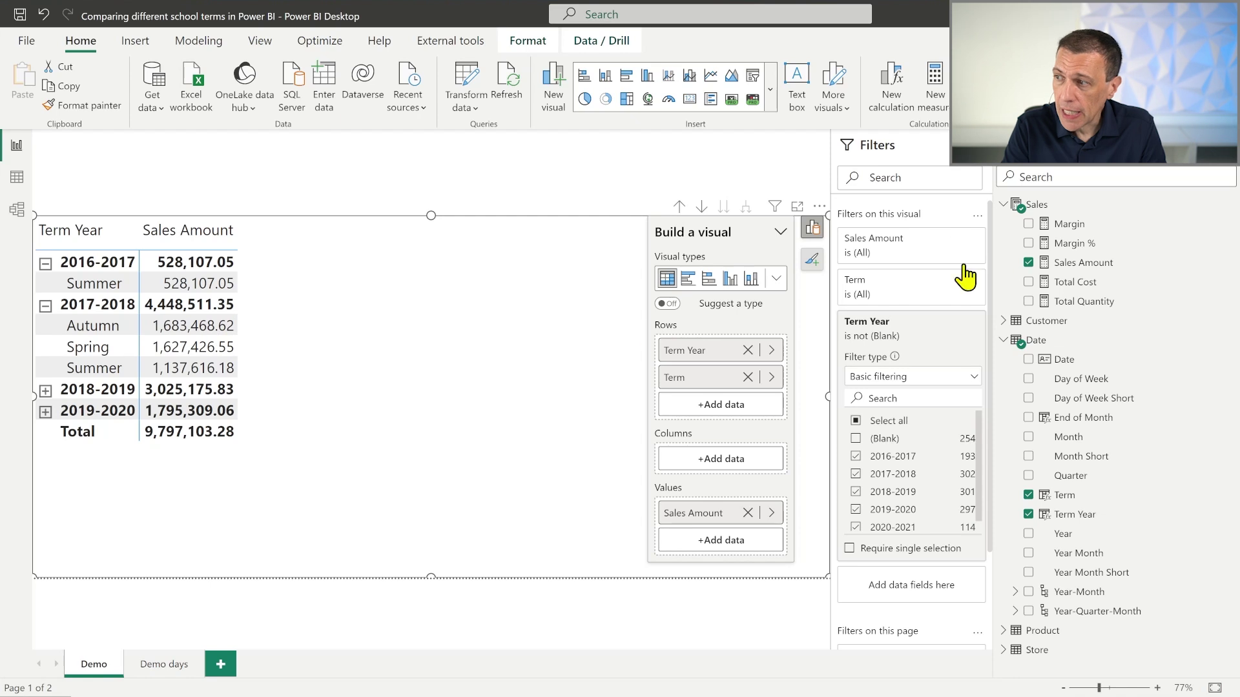
# - Create a measure named Previous Term in the Sales table that returns [Sales Amount]
pyautogui.rightClick(1030, 206)
pyautogui.press('Escape')
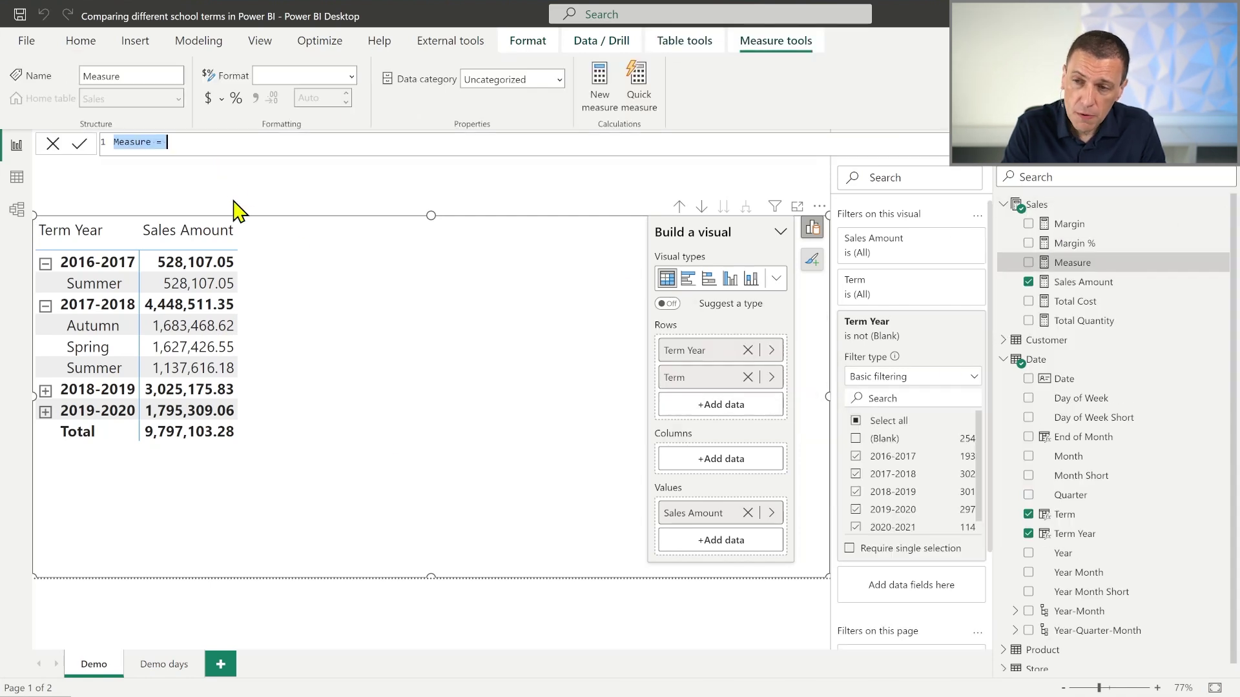
pyautogui.scroll(3, 226, 142)
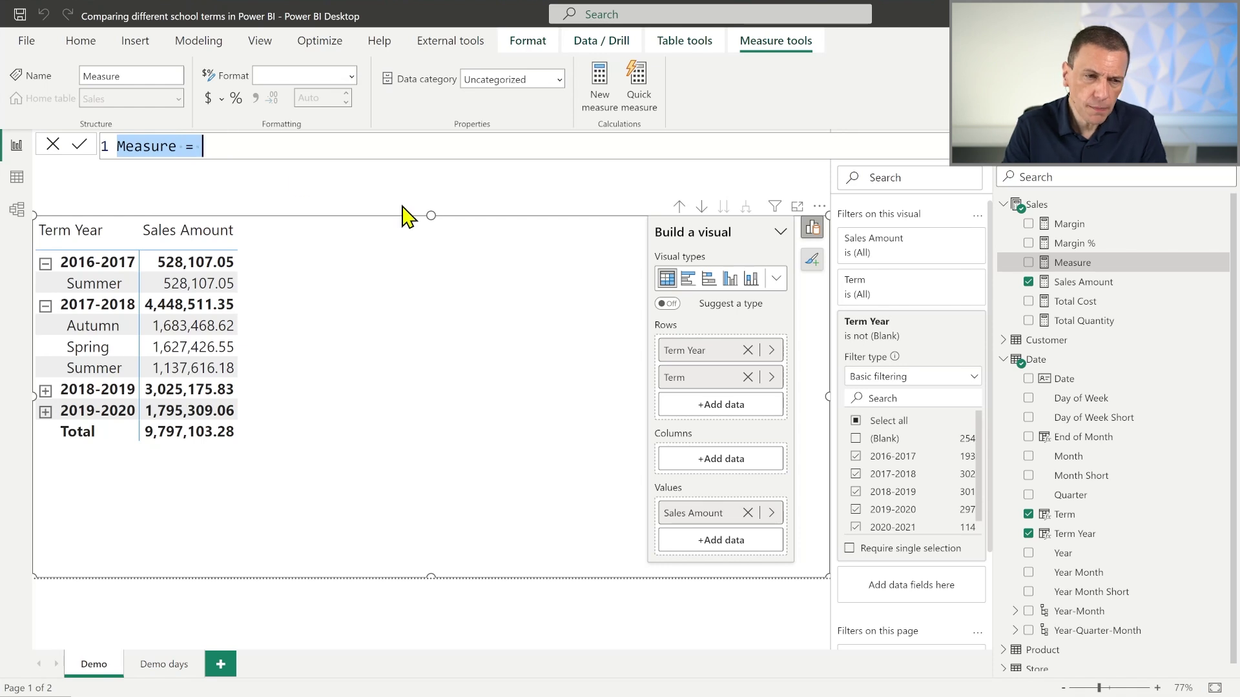
pyautogui.write('Previou')
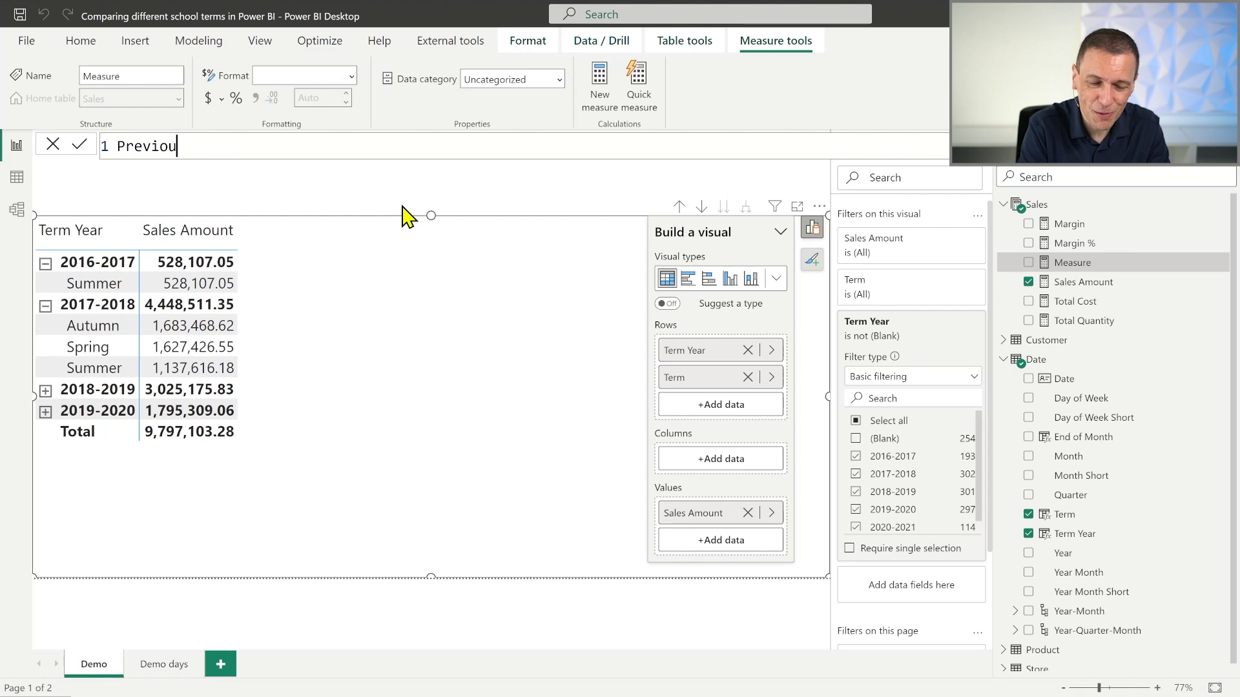
pyautogui.press('BackSpace')
pyautogui.write('s Term ')
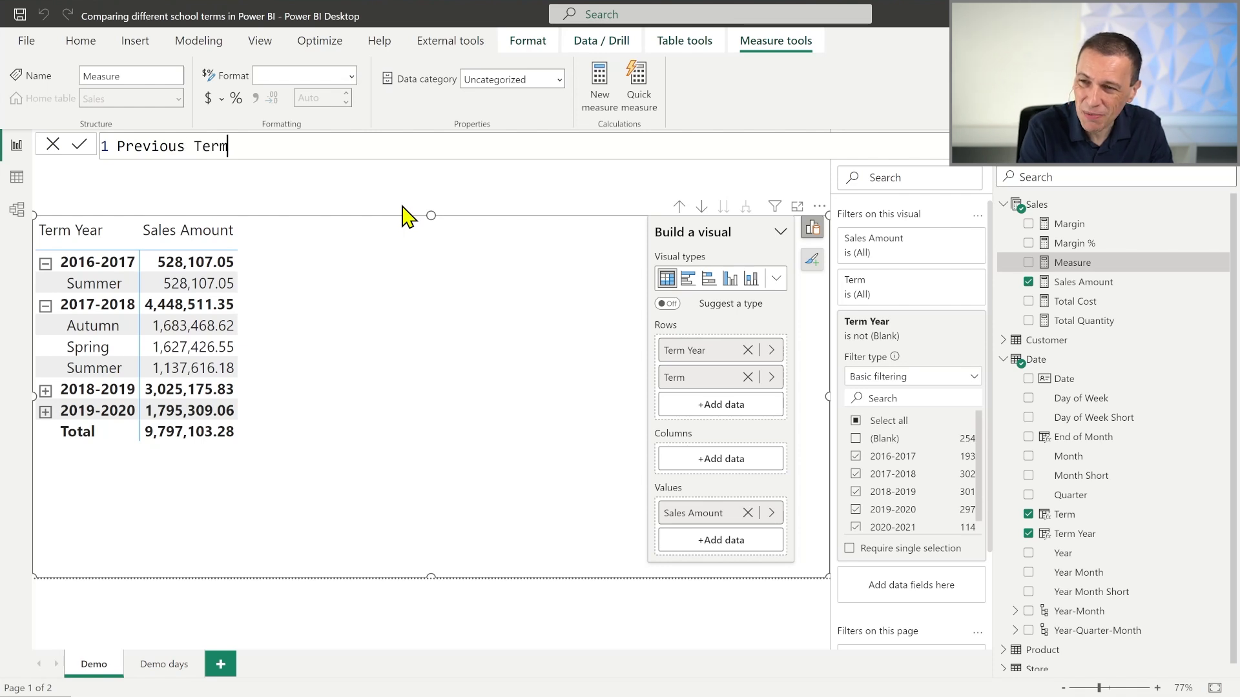
pyautogui.write('=')
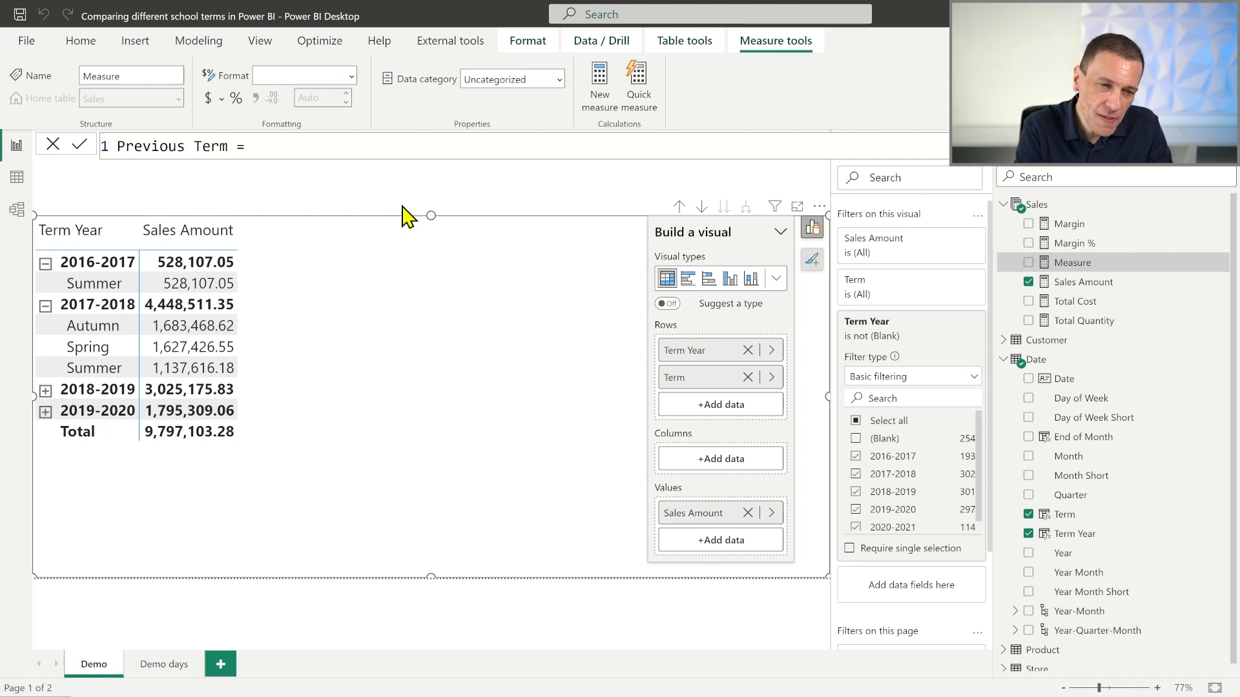
pyautogui.hotkey('shift', 'Return')
pyautogui.write('[Sa')
pyautogui.press('Tab')
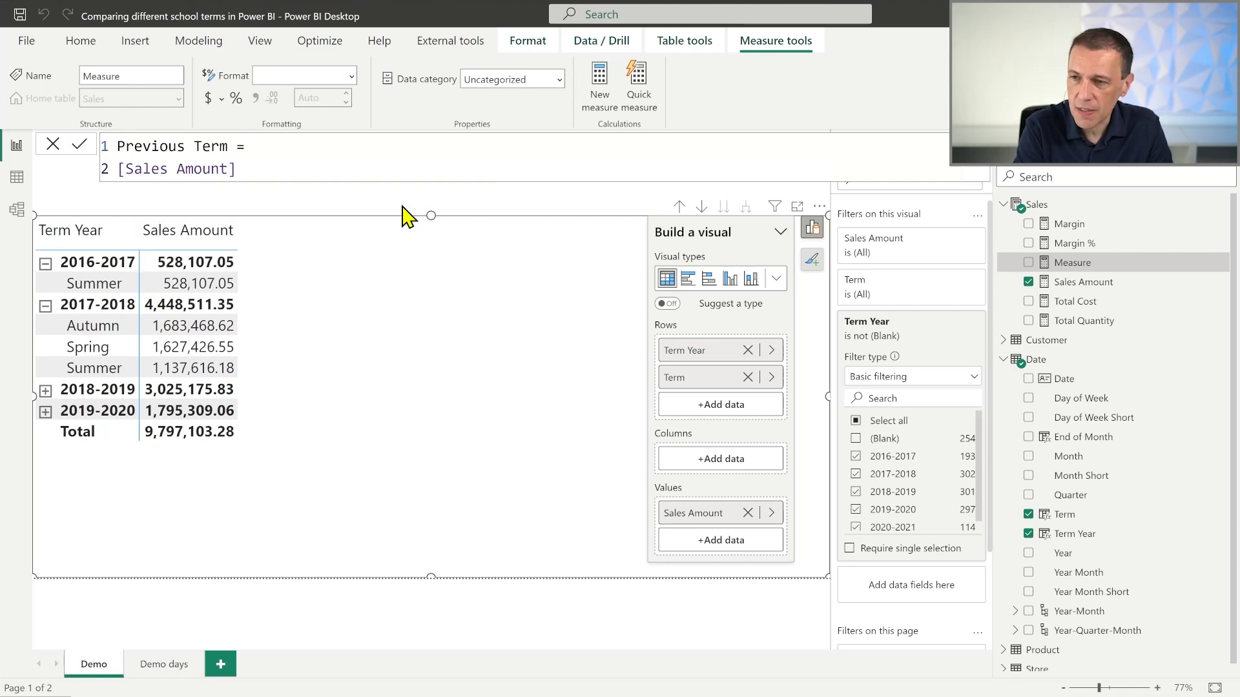
pyautogui.press('Return')
# - Add the Previous Term measure to the matrix values and format it as a decimal number
pyautogui.moveTo(1090, 264); pyautogui.dragTo(275, 407)
pyautogui.click(351, 76)
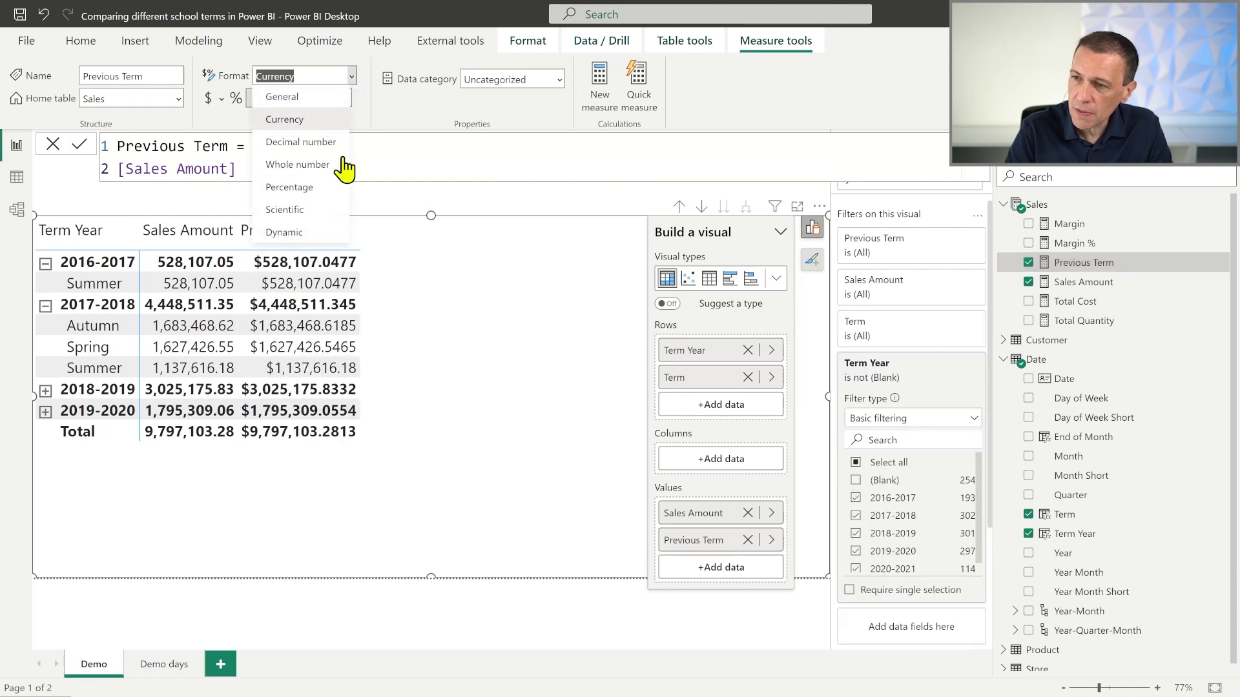
pyautogui.click(314, 143)
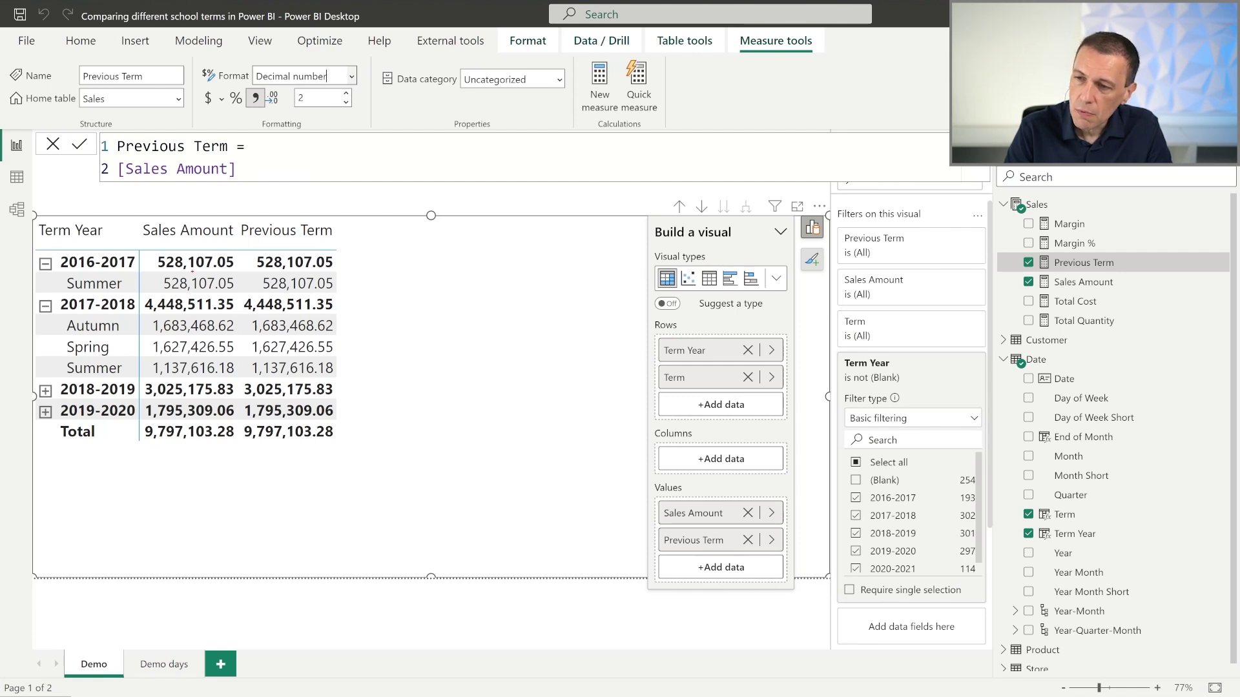
pyautogui.moveTo(156, 271)
pyautogui.mouseDown()
pyautogui.moveTo(237, 294)
pyautogui.moveTo(339, 286)
pyautogui.mouseUp()
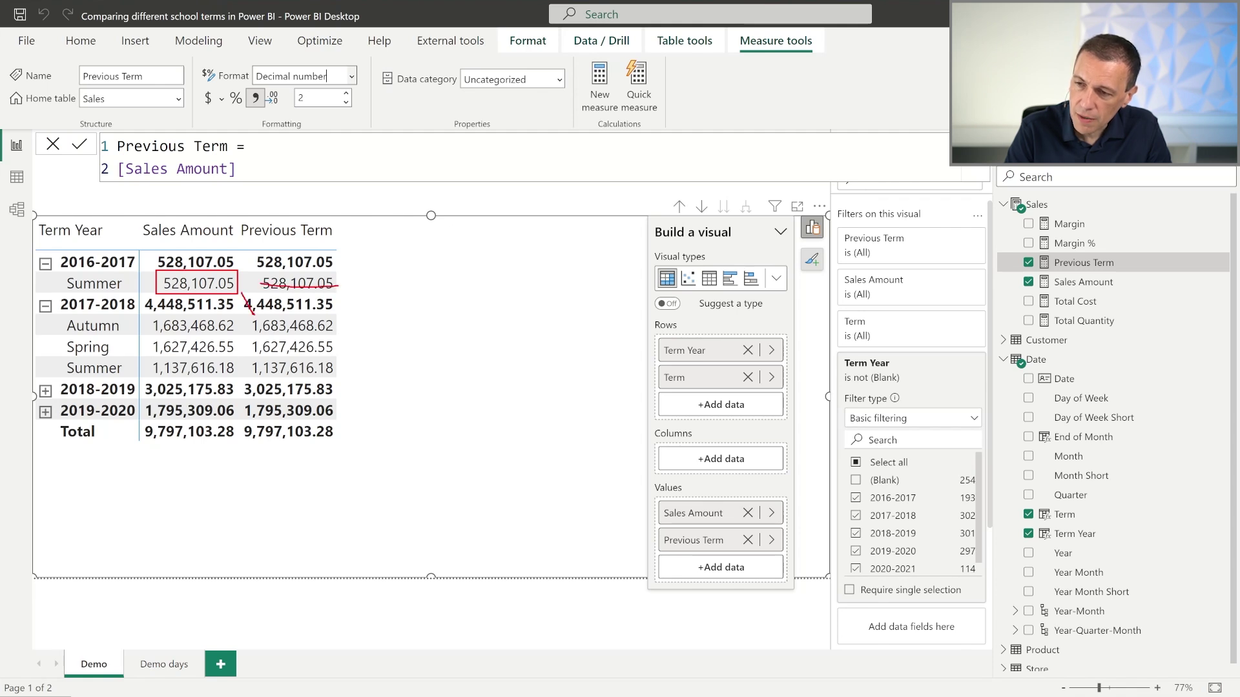
pyautogui.moveTo(246, 317); pyautogui.dragTo(335, 338)
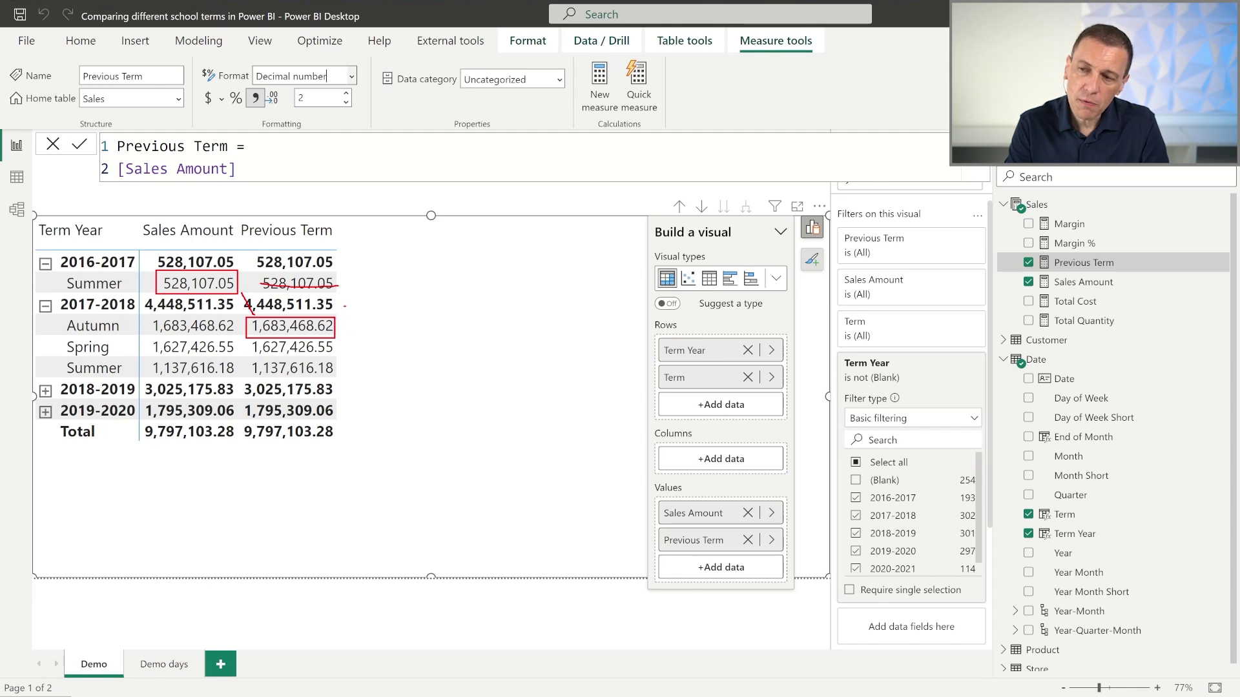
pyautogui.moveTo(241, 292)
pyautogui.mouseDown()
pyautogui.moveTo(324, 330)
pyautogui.moveTo(346, 383)
pyautogui.moveTo(361, 368)
pyautogui.moveTo(435, 384)
pyautogui.mouseUp()
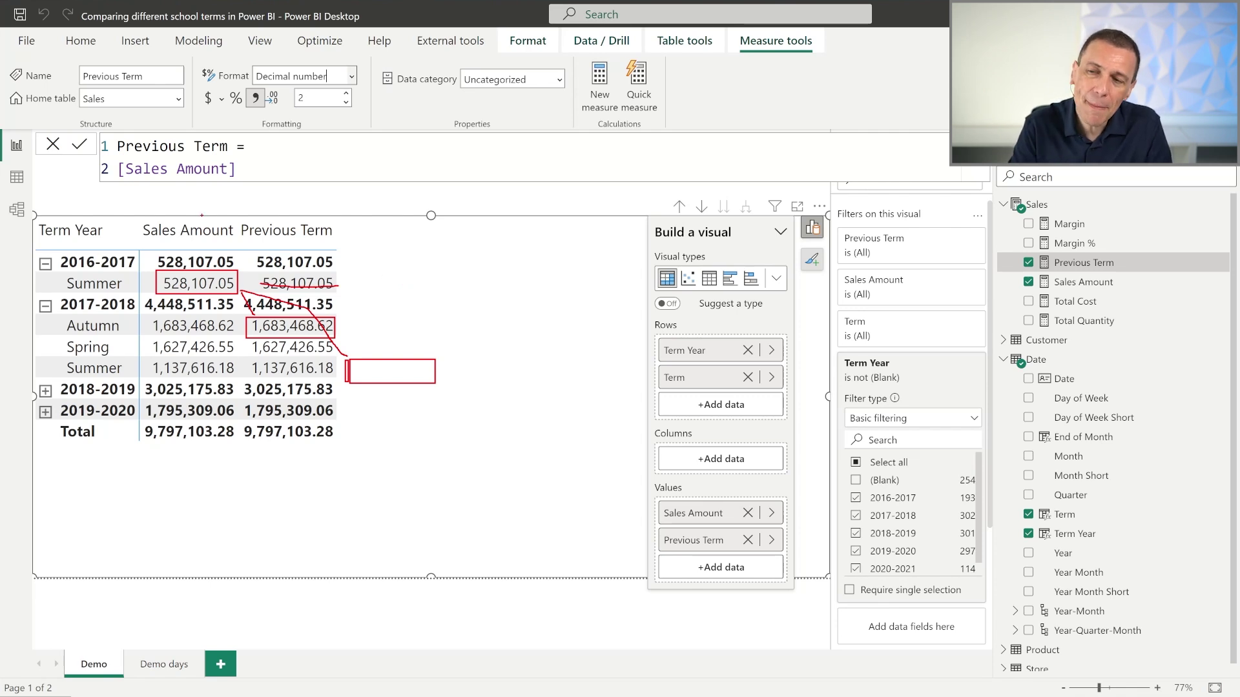
pyautogui.press('Escape')
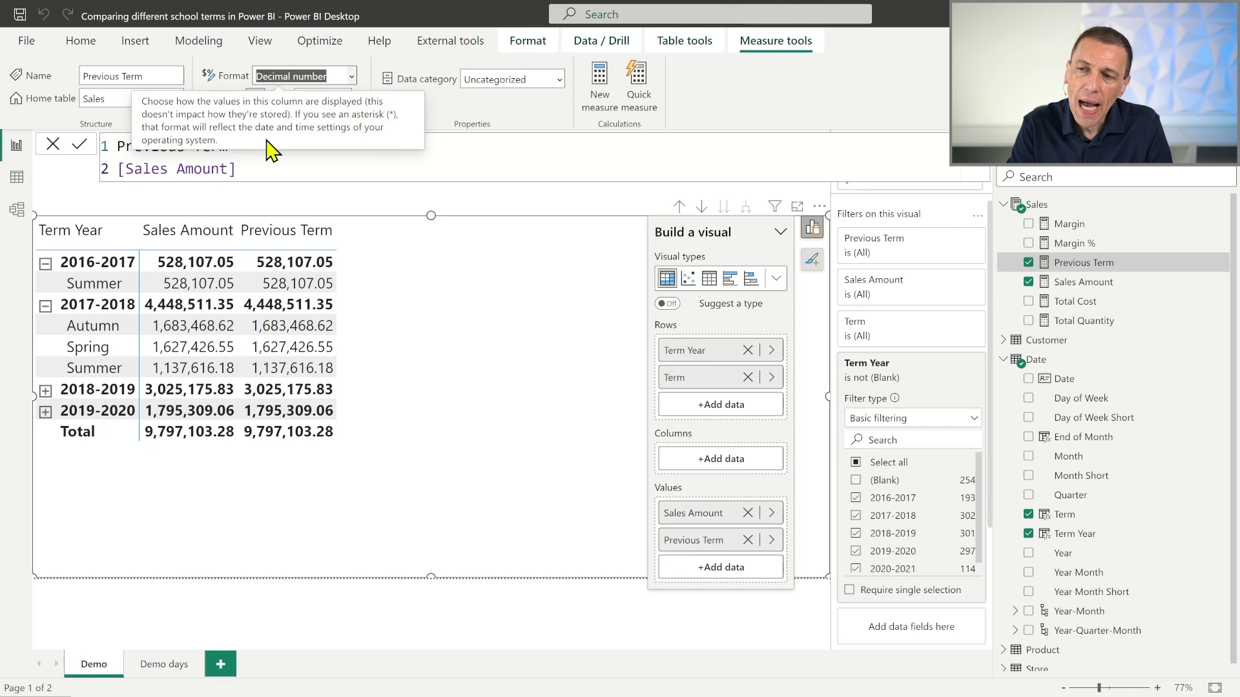
# - Wrap [Sales Amount] in a CALCULATE call in the Previous Term formula, indenting it as the first argument
pyautogui.click(463, 146)
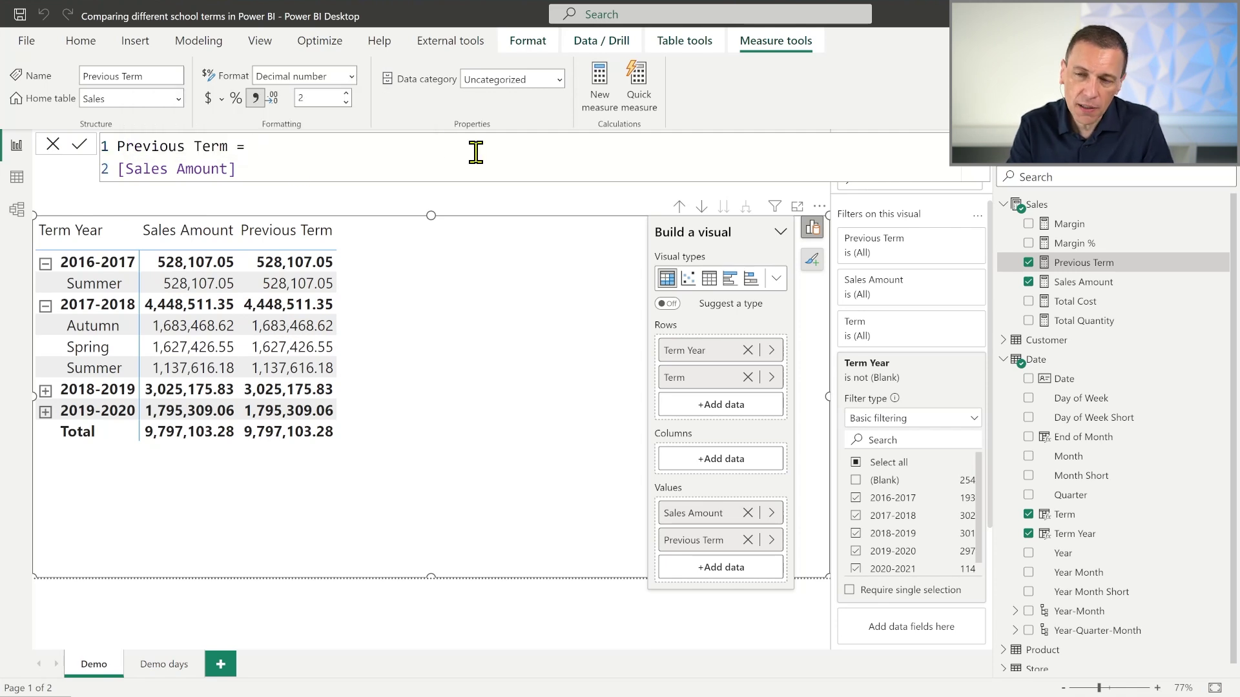
pyautogui.hotkey('shift', 'Return')
pyautogui.write('CALCU')
pyautogui.press('Tab')
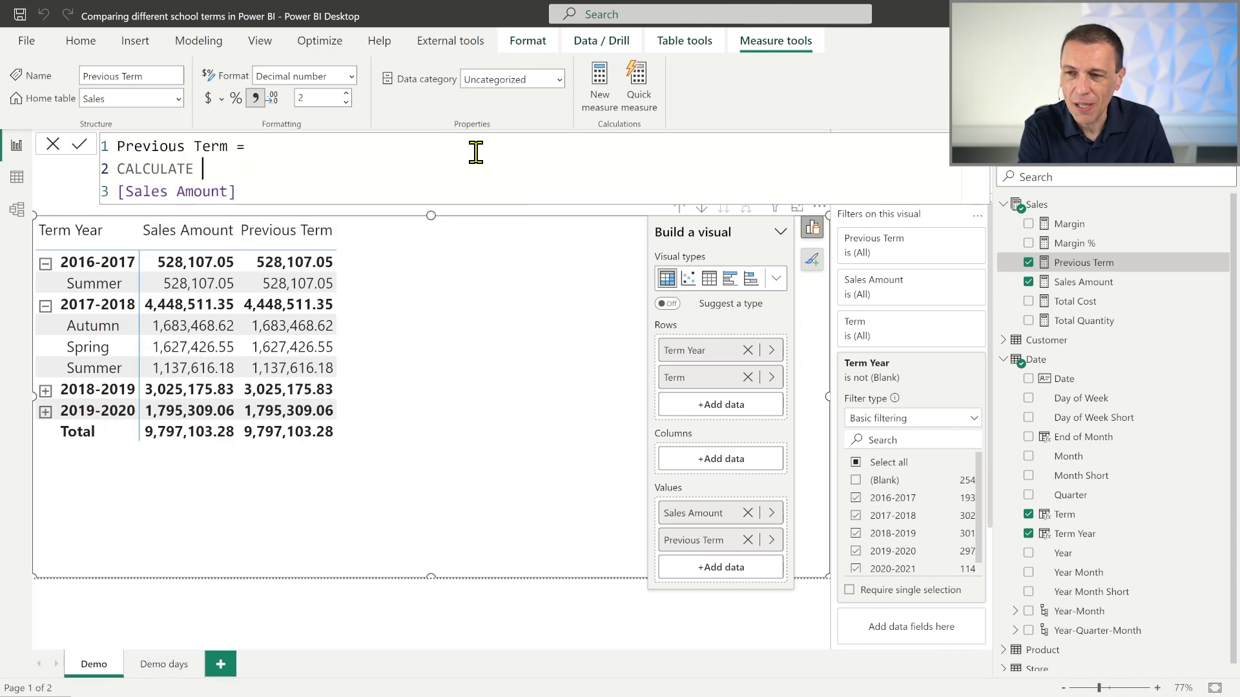
pyautogui.write('(')
pyautogui.press('Down')
pyautogui.press('Home')
pyautogui.press('Tab')
pyautogui.press('End')
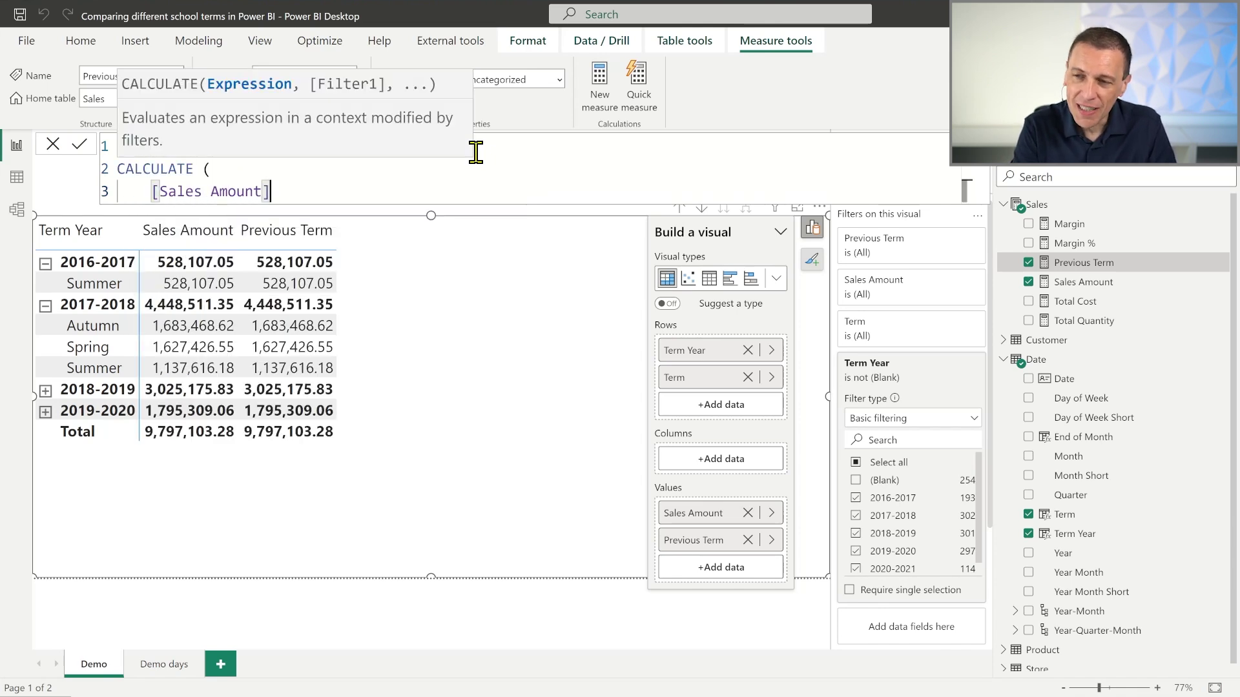
pyautogui.write(',')
pyautogui.hotkey('shift', 'Return')
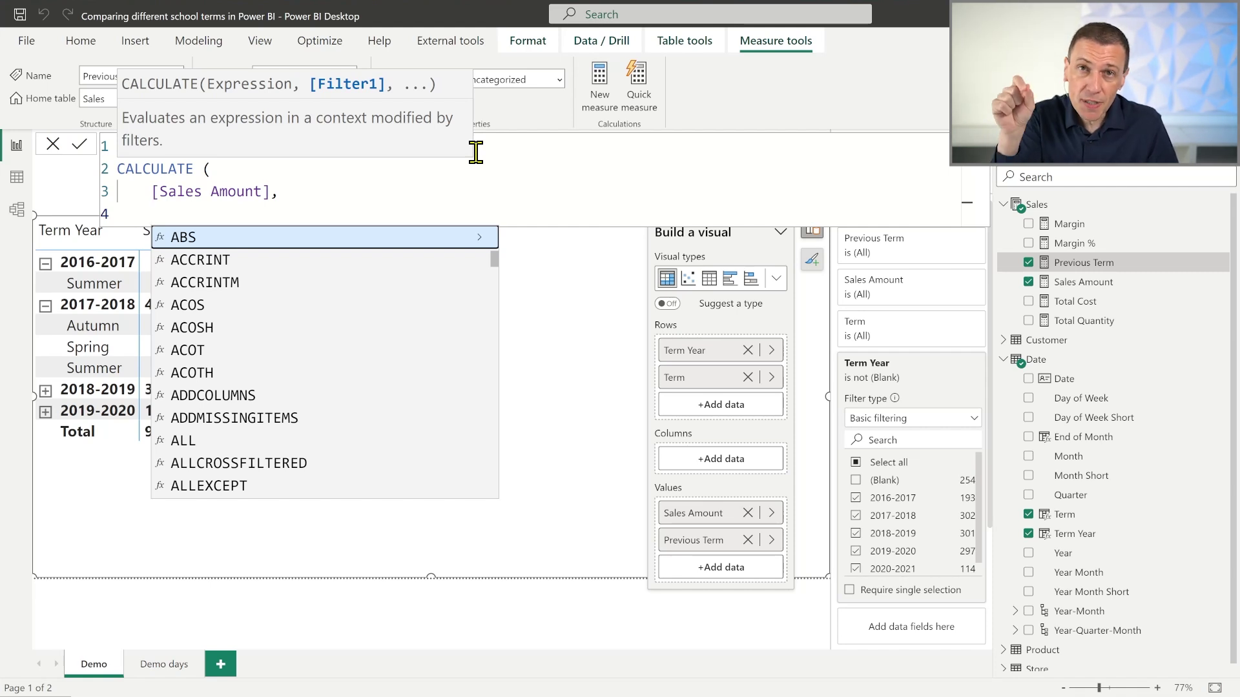
# - Add the filter 'Date'[TermSequentialNumber] = PreviousTerm to CALCULATE and close the call
pyautogui.write('T')
pyautogui.press('BackSpace')
pyautogui.write('Date')
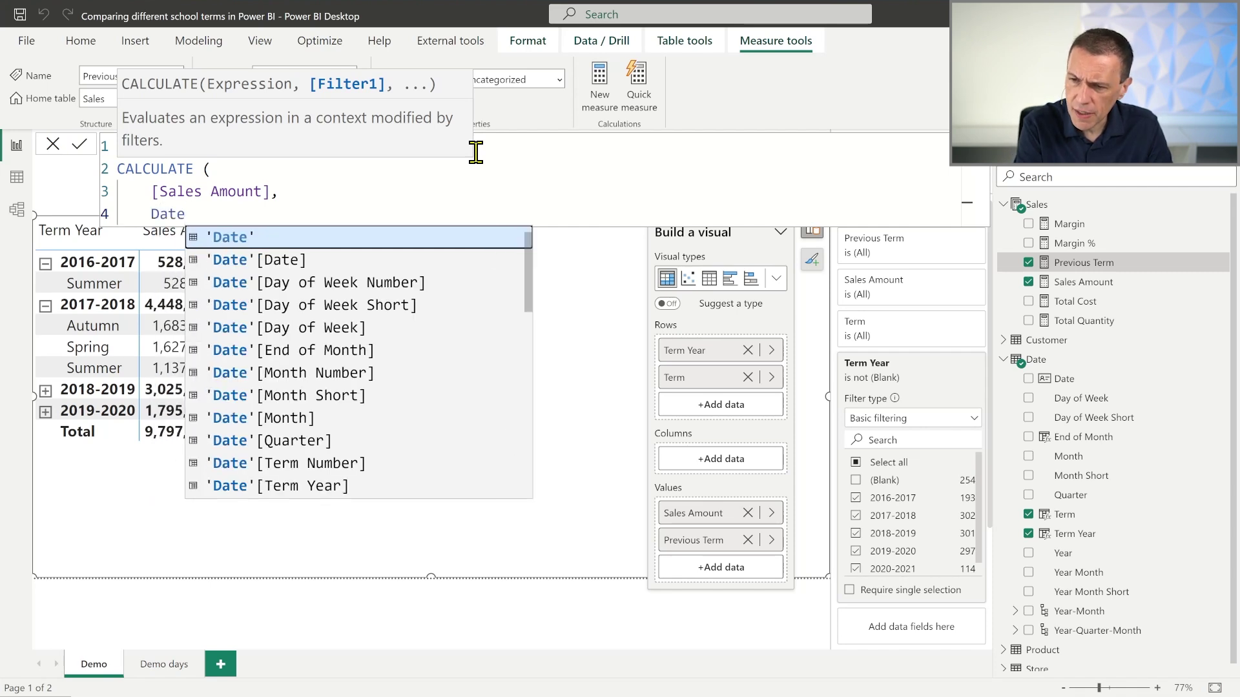
pyautogui.write('[Ter')
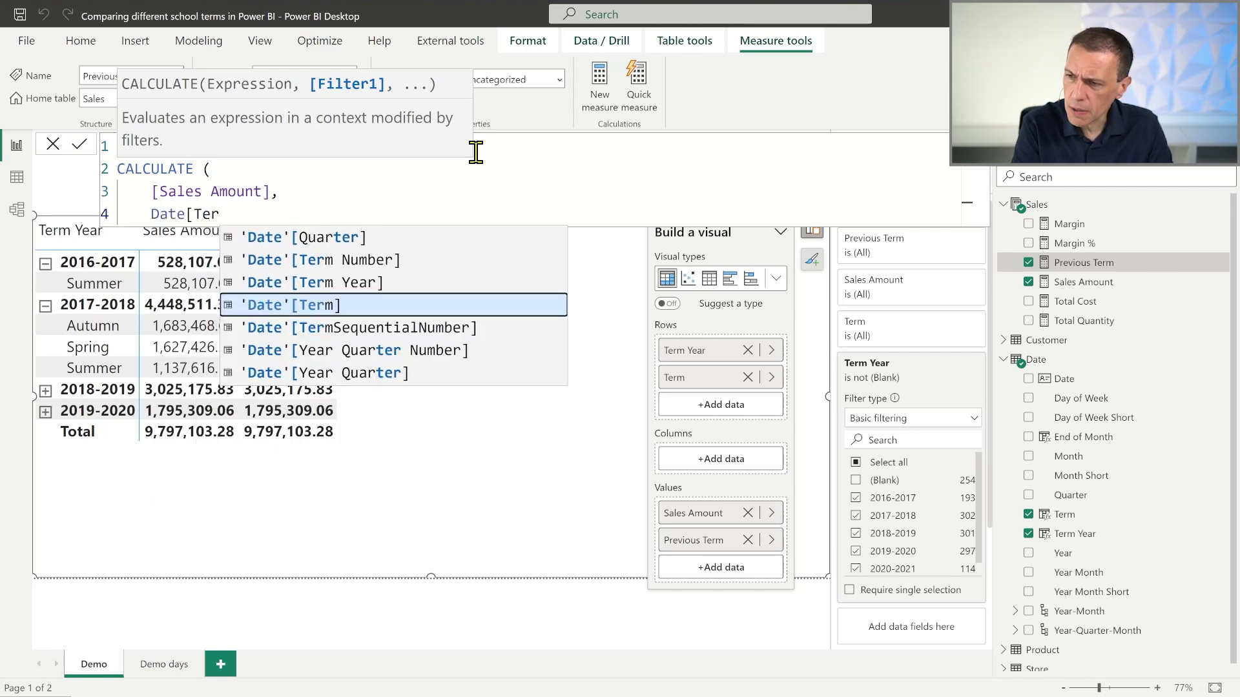
pyautogui.press('Tab')
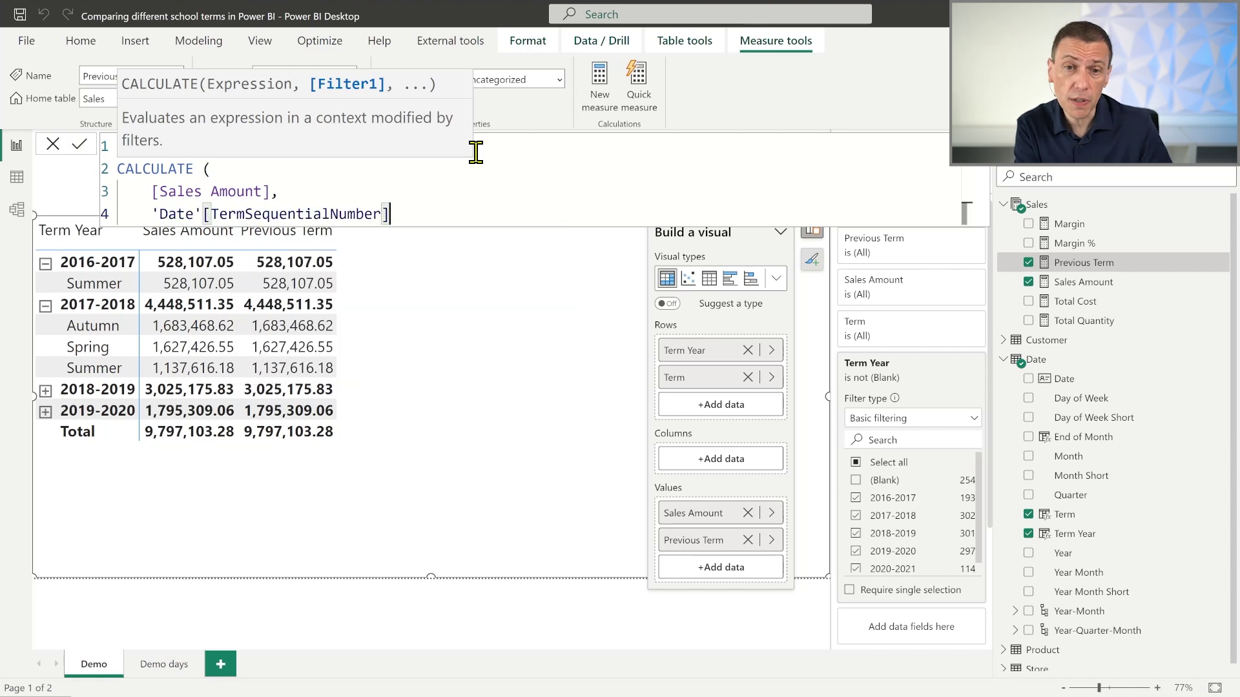
pyautogui.write('=')
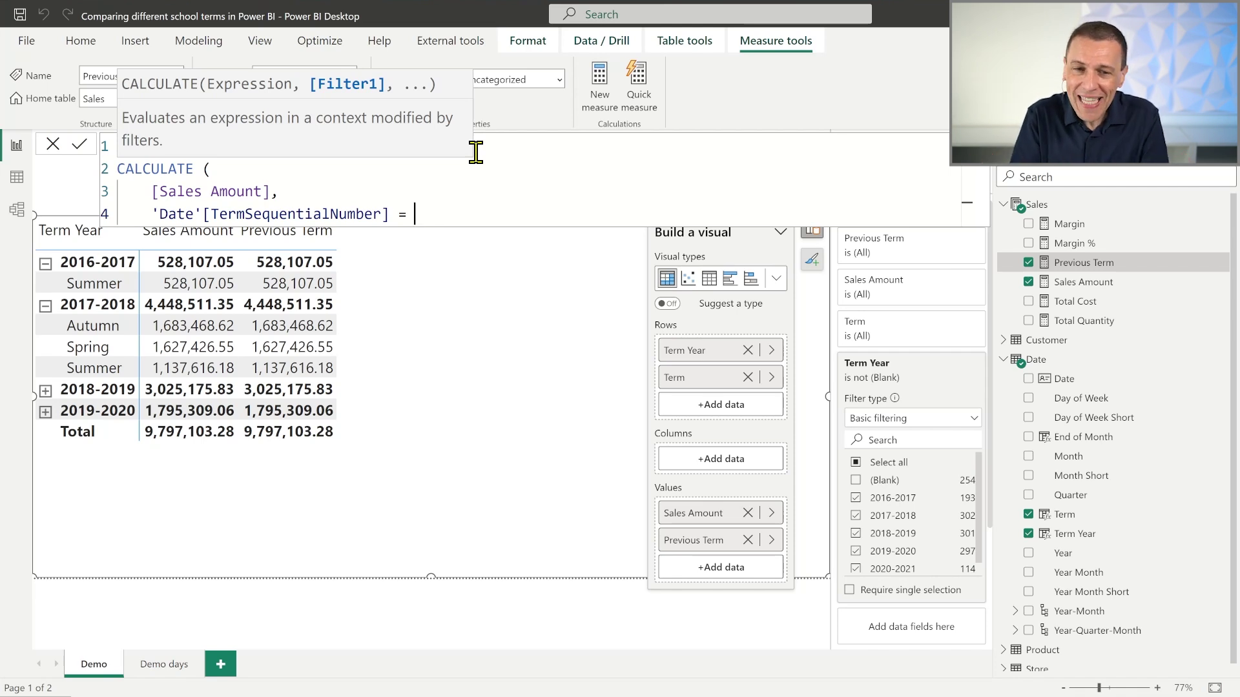
pyautogui.write('PreviousTerm')
pyautogui.hotkey('shift', 'Return')
pyautogui.write(')')
pyautogui.doubleClick(459, 214)
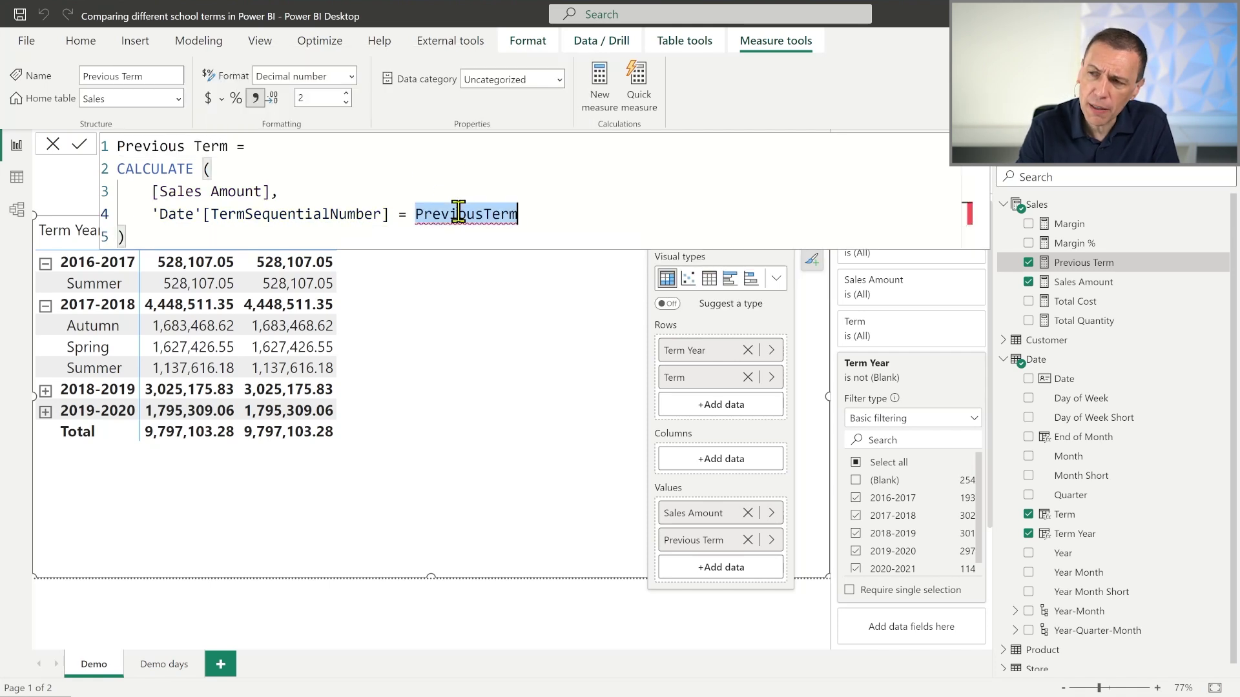
# - Define the variable PreviousTerm as CurrentTerm - 1 above the CALCULATE expression
pyautogui.click(410, 139)
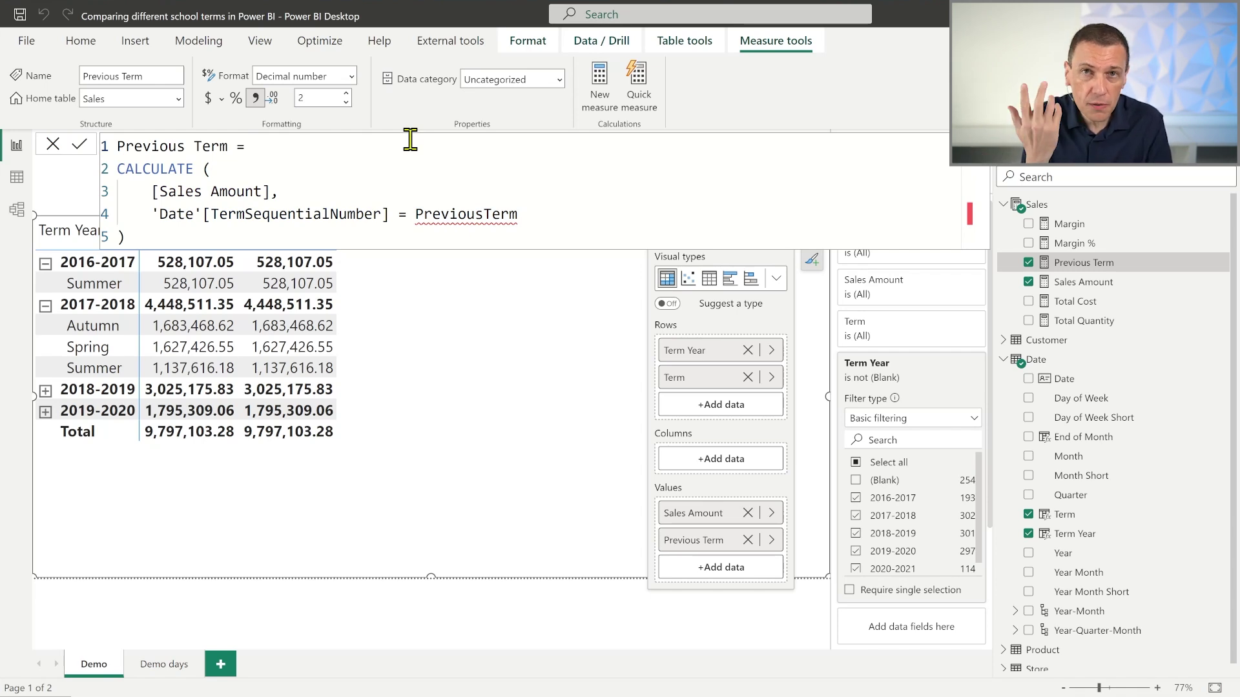
pyautogui.hotkey('shift', 'Return')
pyautogui.write('VAR ')
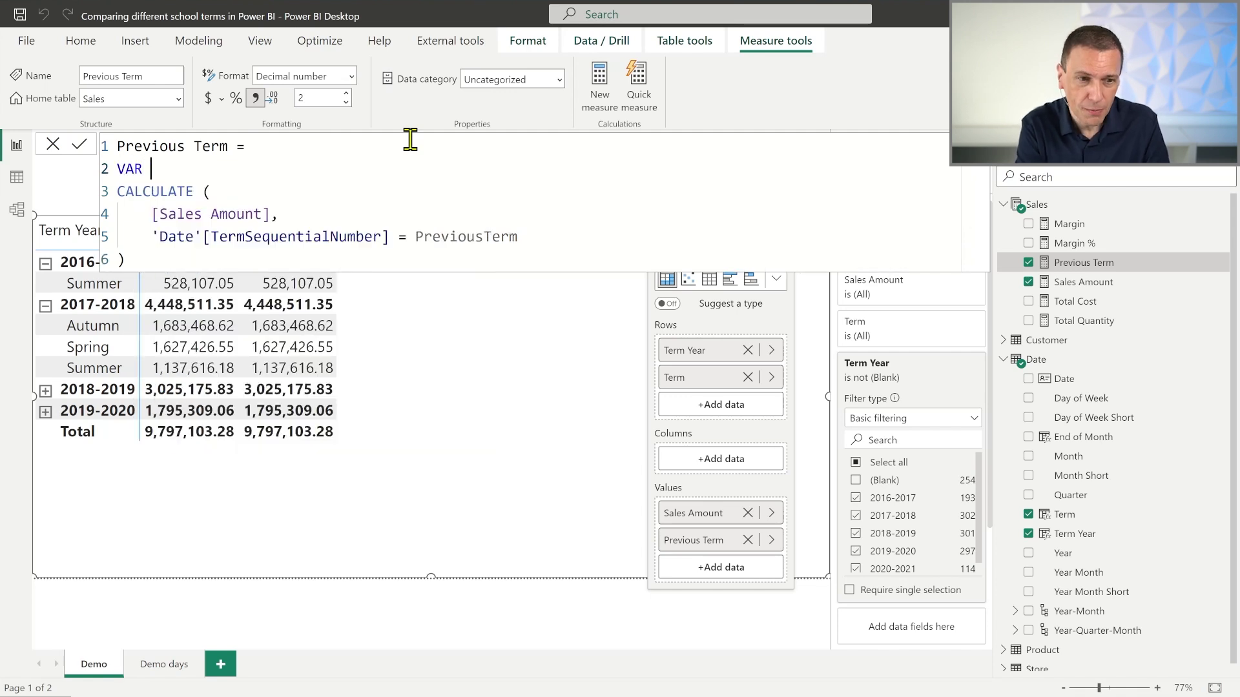
pyautogui.write('PreviousTerm = CurretnntTerm - 1')
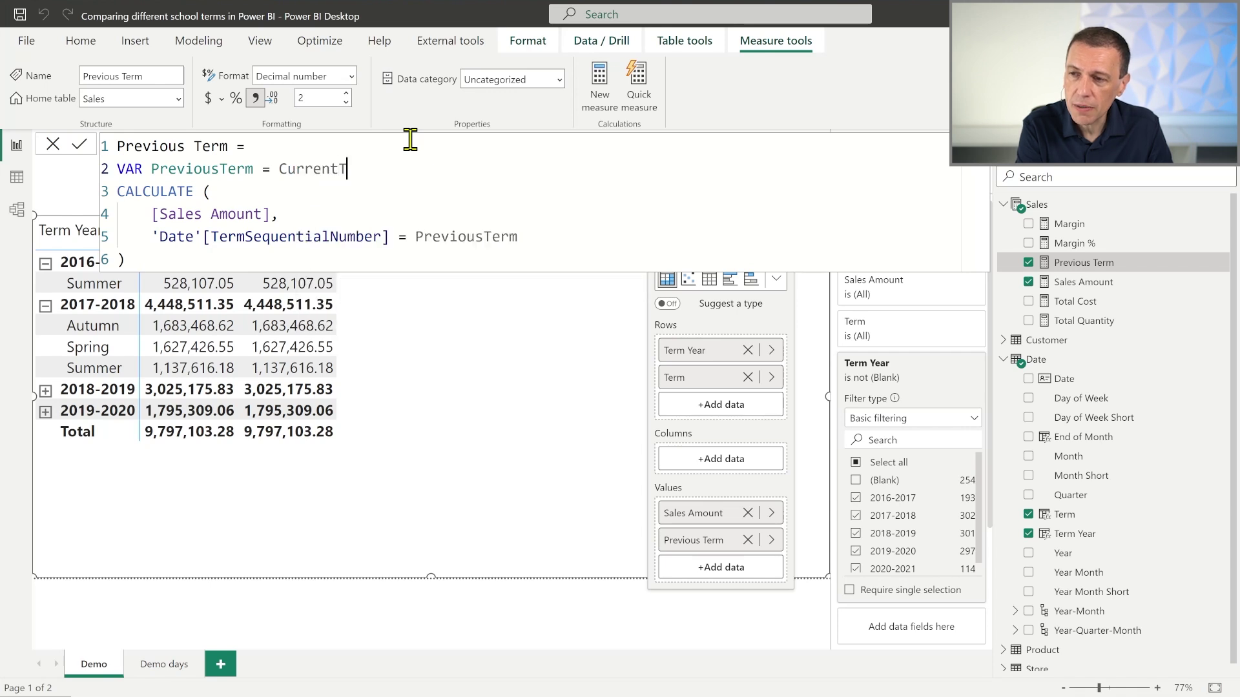
# - Declare a CurrentTerm variable on a new line above the PreviousTerm variable, reusing the existing name
pyautogui.press('Left')
pyautogui.press('Left')
pyautogui.press('Left')
pyautogui.press('Left')
pyautogui.hotkey('ctrl', 'shift', 'Left')
pyautogui.hotkey('ctrl', 'c')
pyautogui.press('Up')
pyautogui.press('Return')
pyautogui.hotkey('ctrl', 'v')
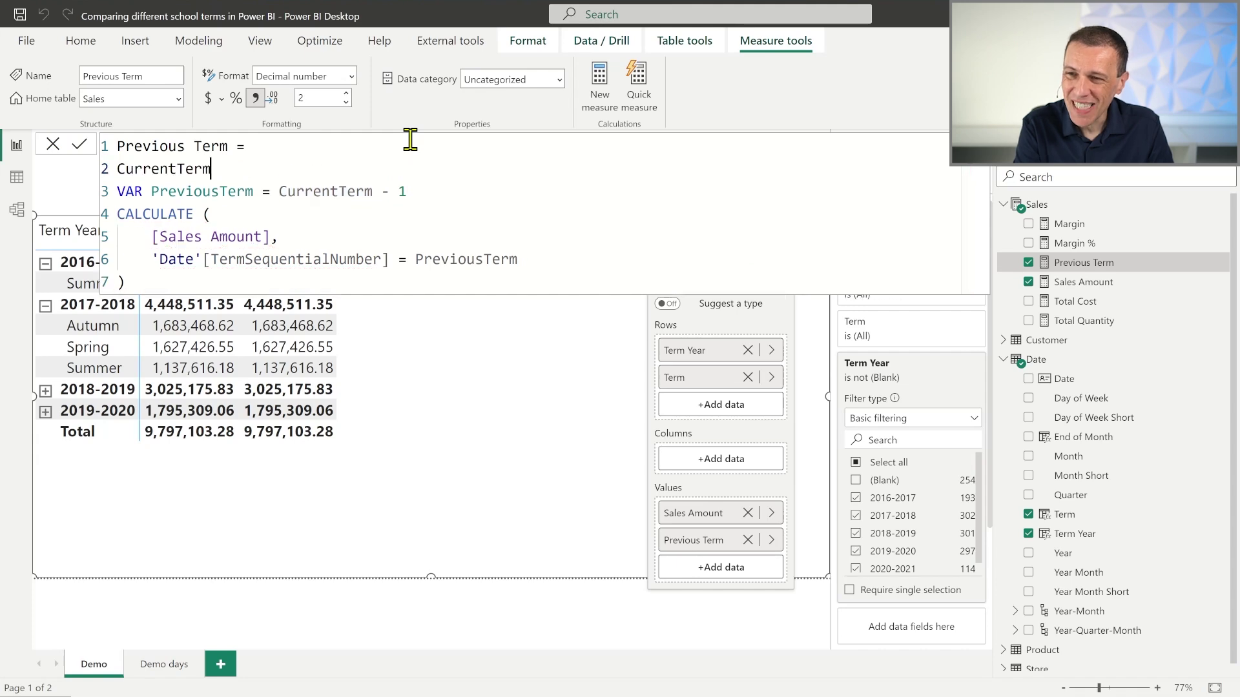
pyautogui.press('Home')
pyautogui.write('VAR')
pyautogui.press('End')
# - Assign SELECTEDVALUE( 'Date'[TermSequentialNumber] ) to the CurrentTerm variable
pyautogui.write('= SLE')
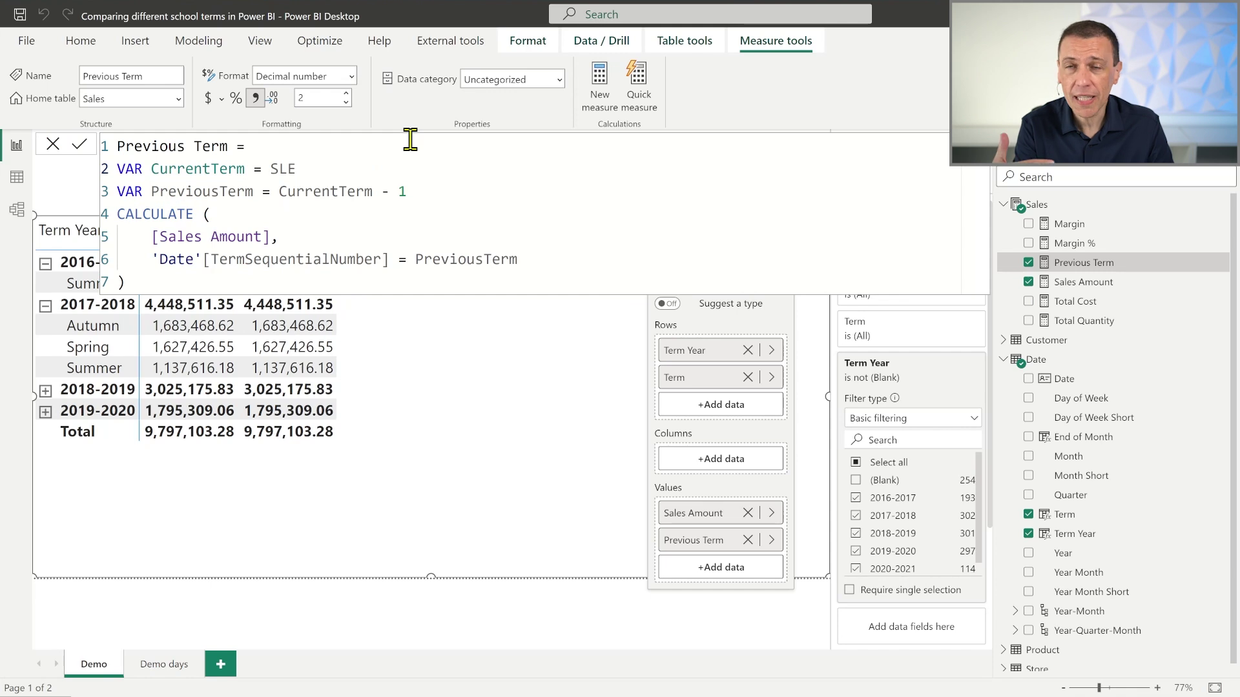
pyautogui.press('BackSpace')
pyautogui.press('BackSpace')
pyautogui.write('E')
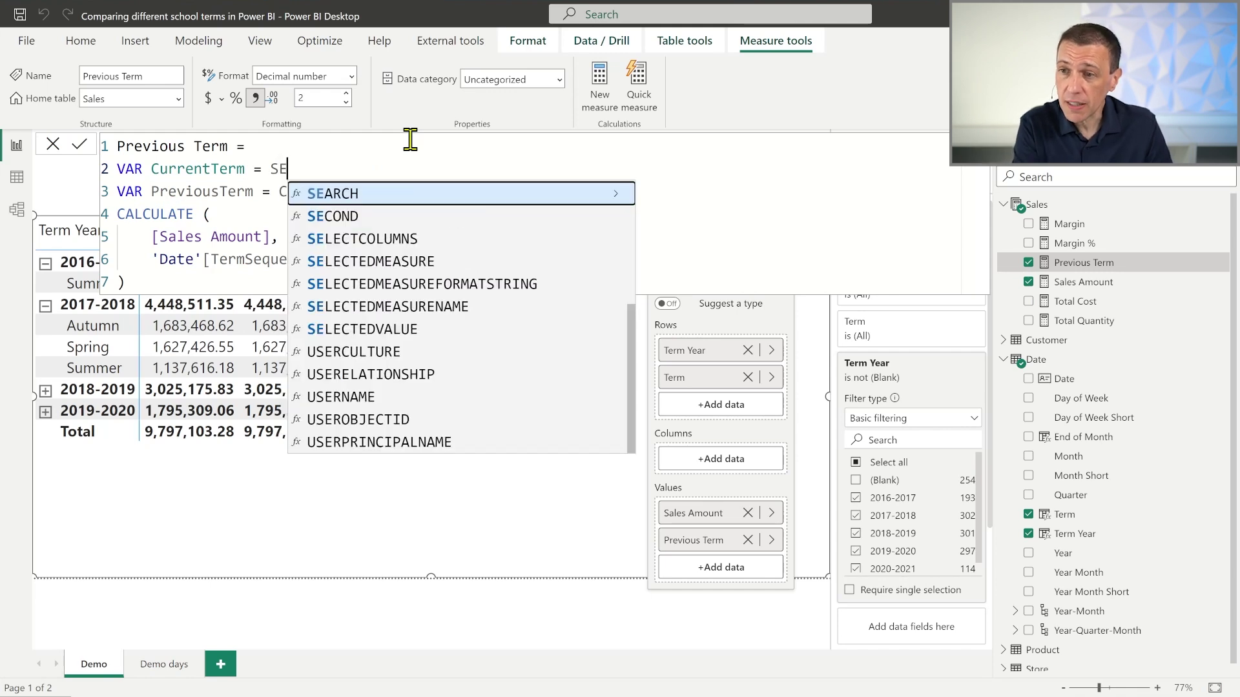
pyautogui.write('LEC')
pyautogui.press('Down')
pyautogui.press('Down')
pyautogui.press('Down')
pyautogui.press('Down')
pyautogui.press('Tab')
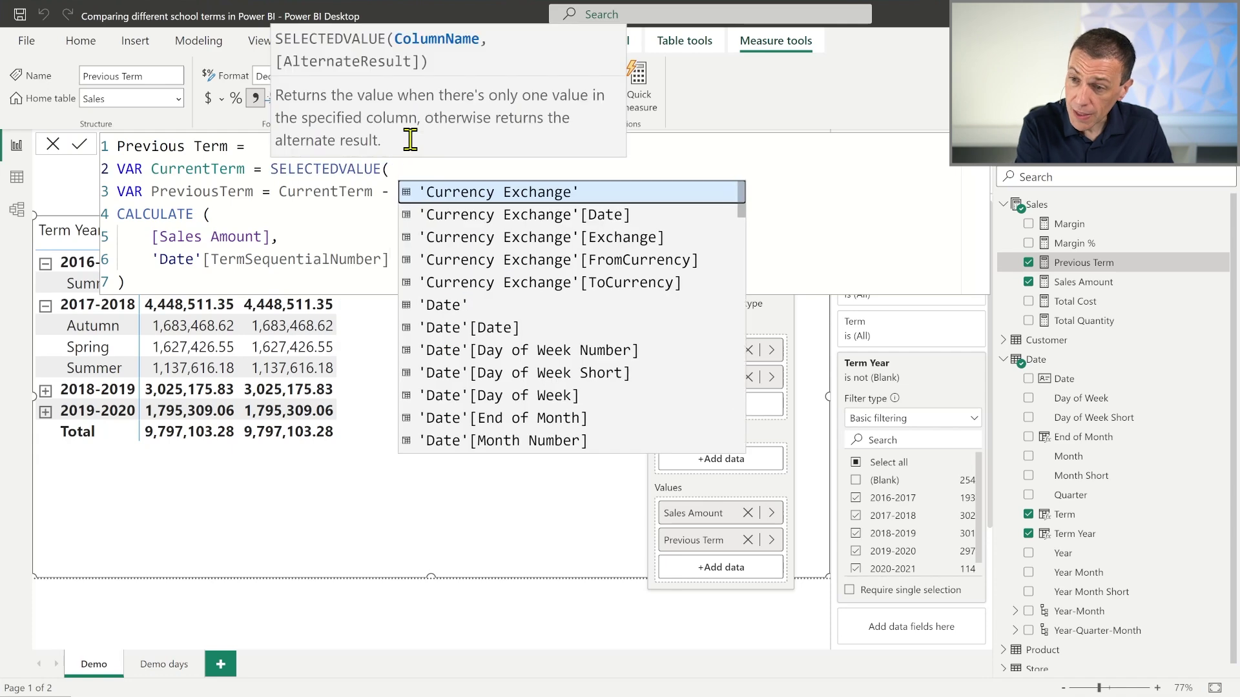
pyautogui.write('Termse')
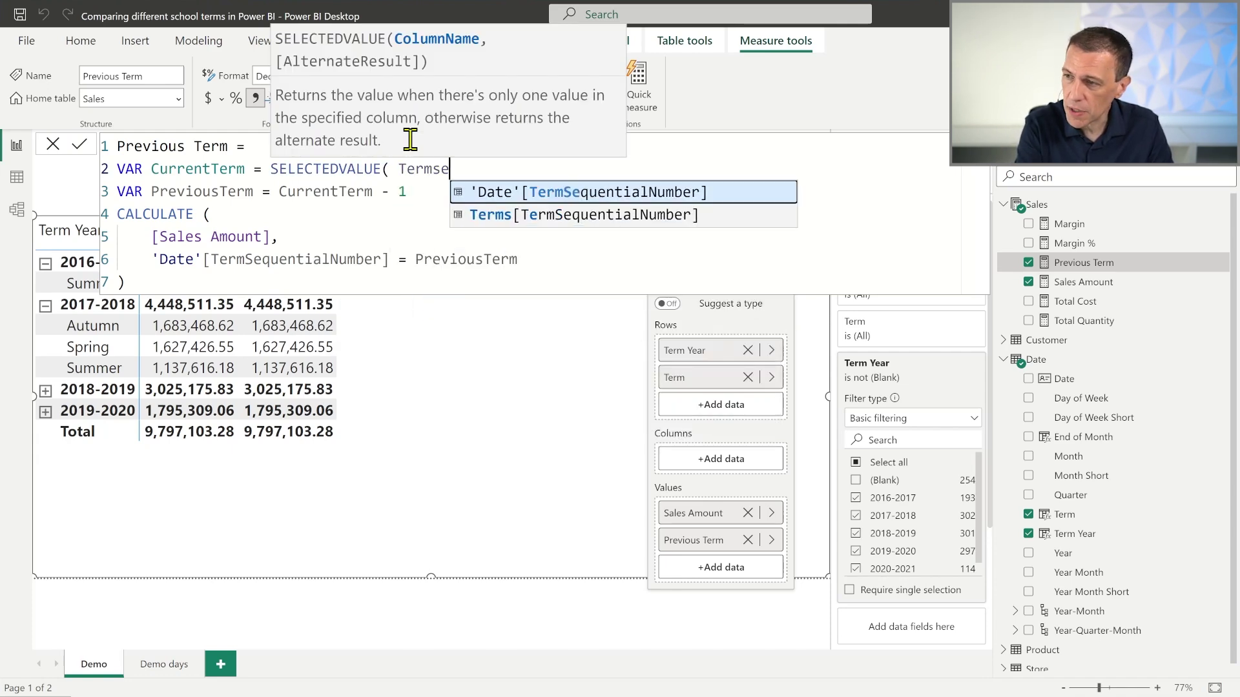
pyautogui.press('Up')
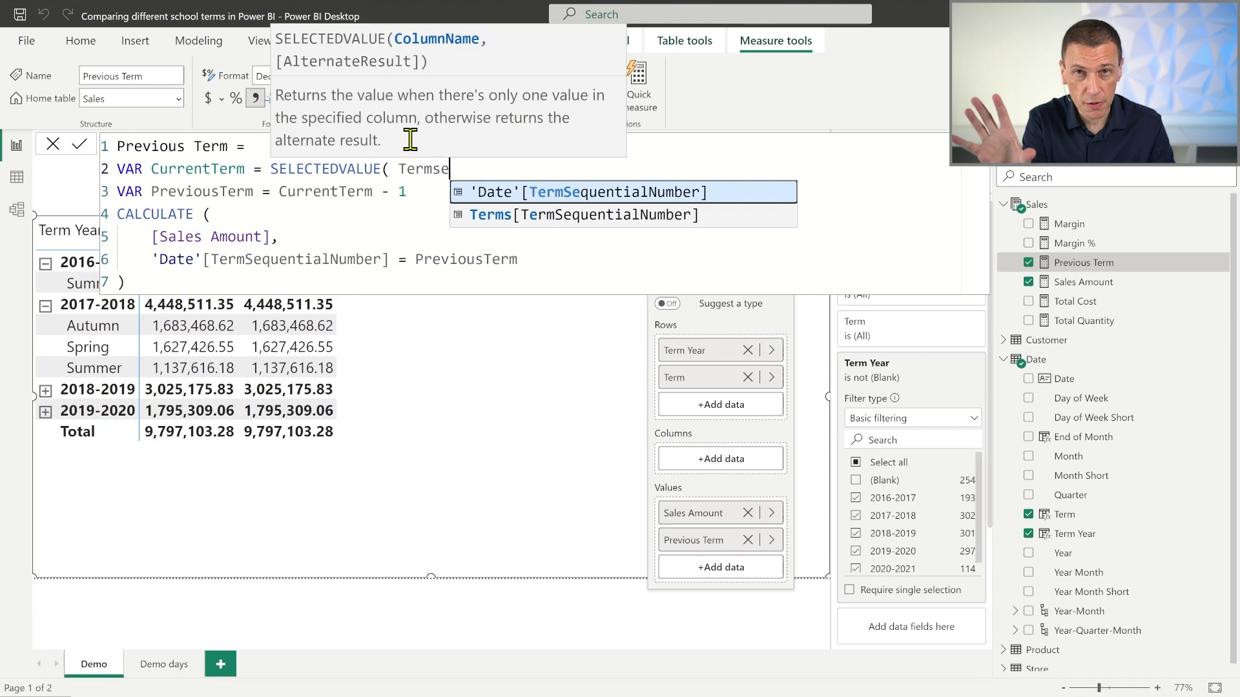
pyautogui.press('Tab')
pyautogui.write(')')
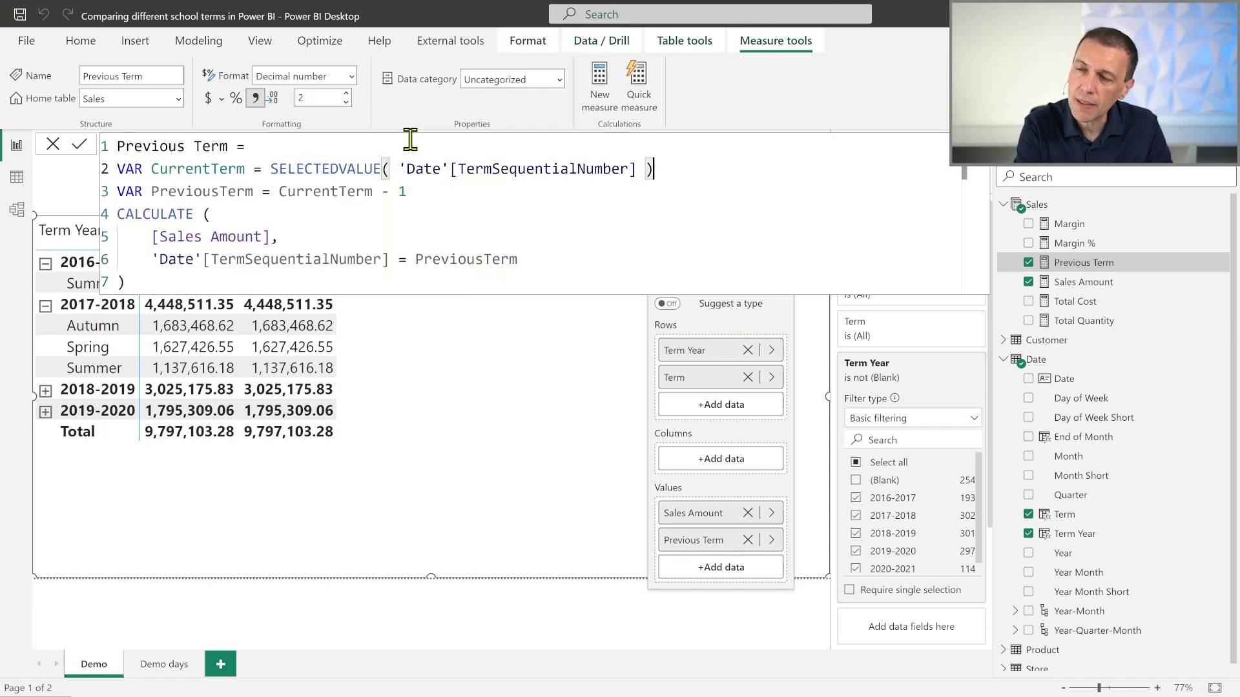
# - Insert RETURN after the variables and indent the whole CALCULATE block beneath it
pyautogui.press('Down')
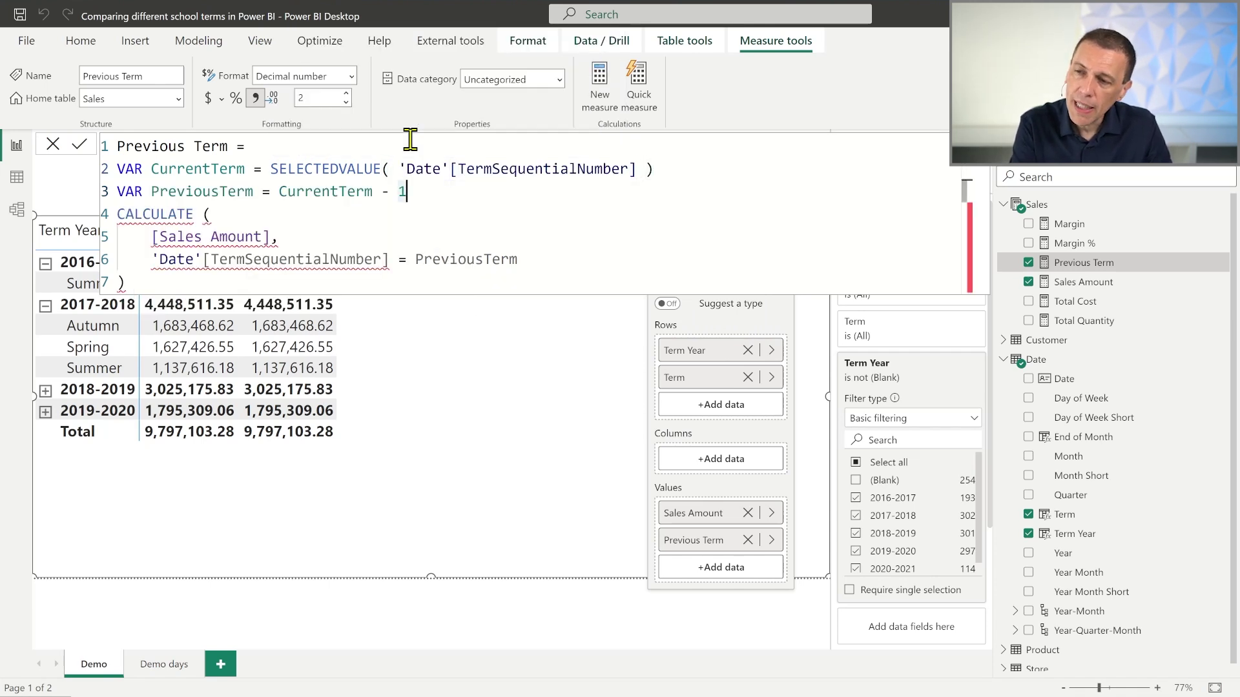
pyautogui.press('Return')
pyautogui.write('RETURN')
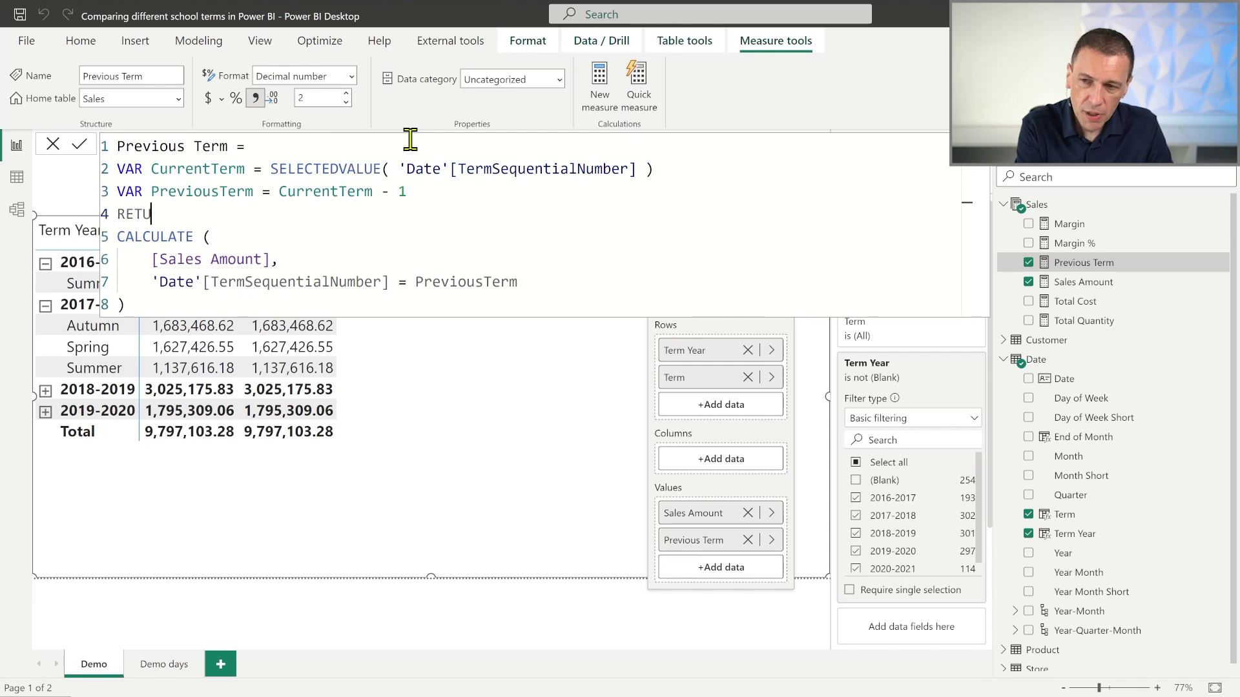
pyautogui.press('Right')
pyautogui.hotkey('shift', 'Down')
pyautogui.hotkey('shift', 'Down')
pyautogui.hotkey('shift', 'Down')
pyautogui.press('Tab')
pyautogui.press('Right')
pyautogui.press('Tab')
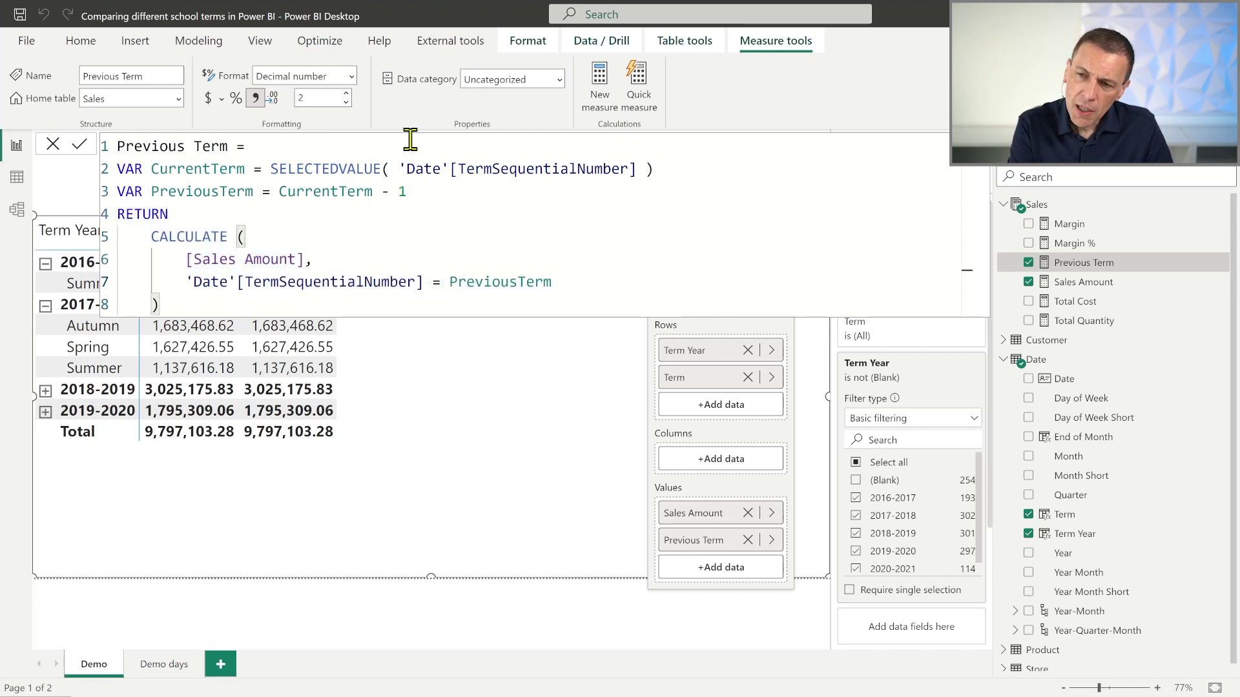
pyautogui.press('End')
pyautogui.press('Down')
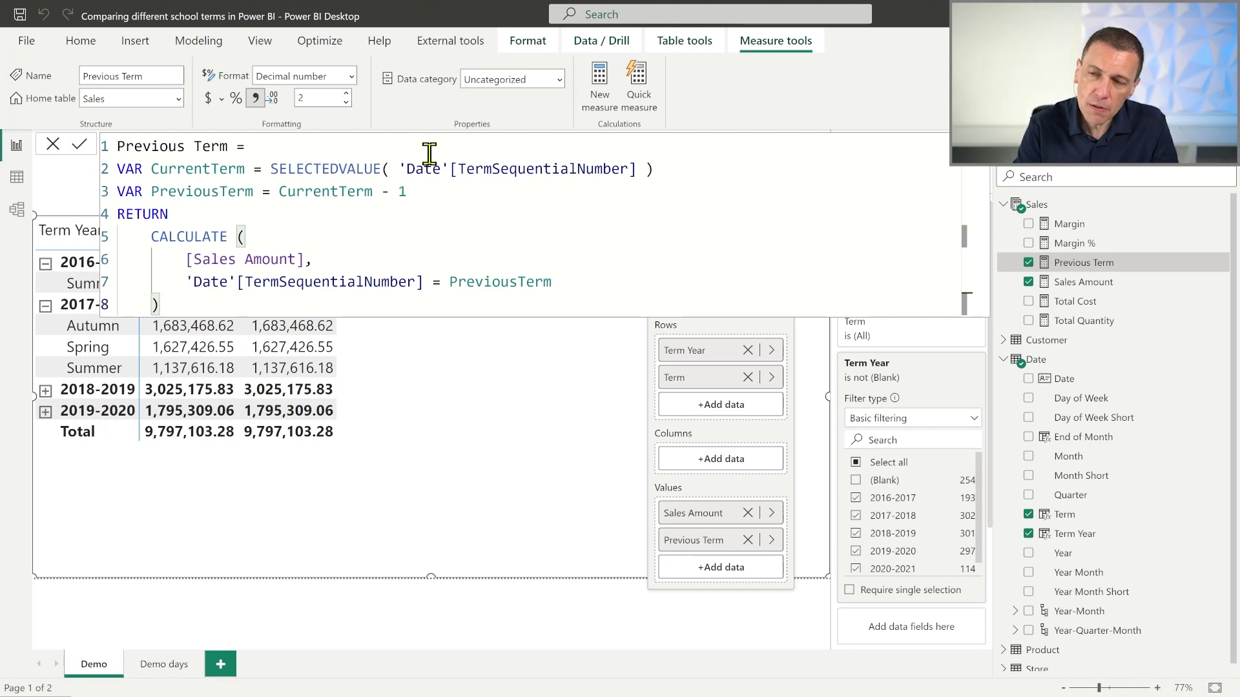
# - Add REMOVEFILTERS( 'Date' ) as another CALCULATE filter argument and commit the Previous Term measure
pyautogui.click(552, 282)
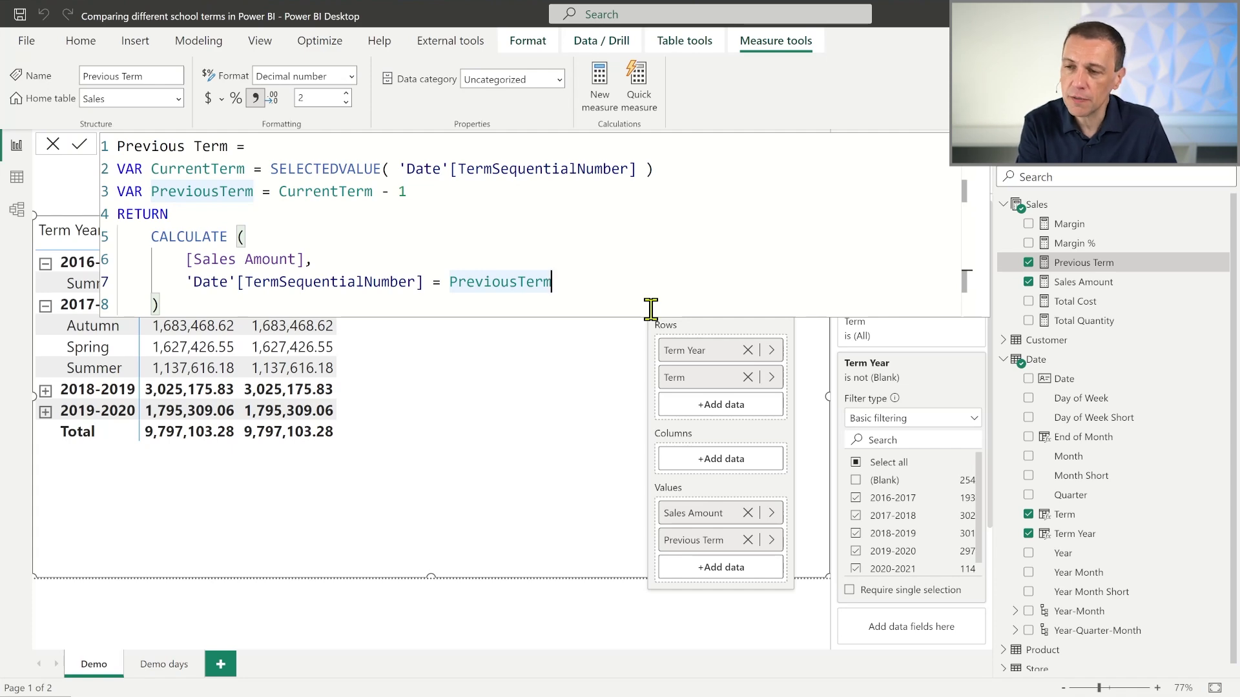
pyautogui.write(',')
pyautogui.press('Return')
pyautogui.write('REM')
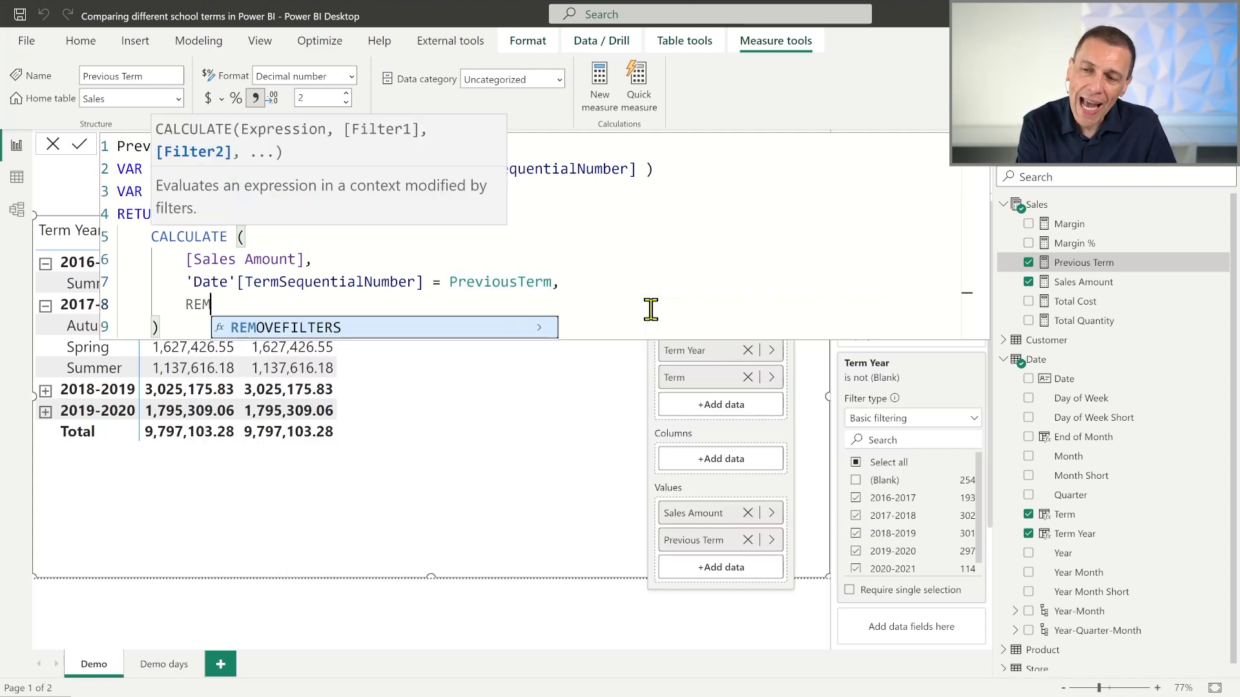
pyautogui.press('Tab')
pyautogui.write("'Da")
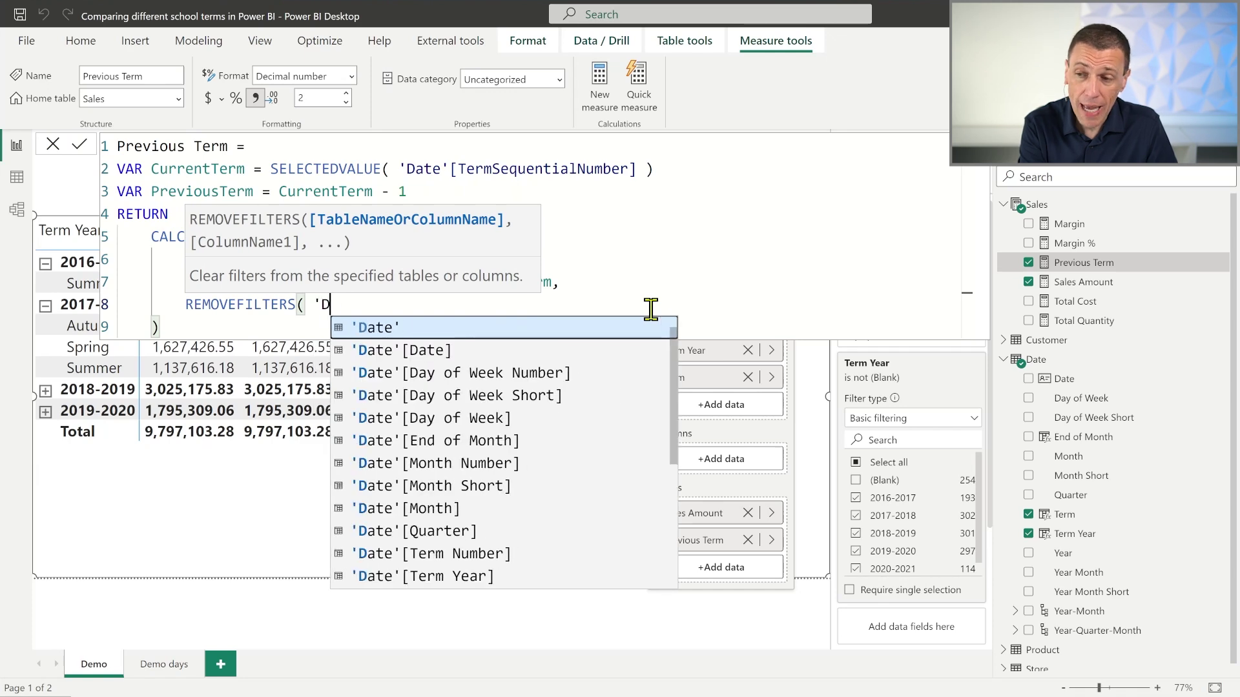
pyautogui.press('Tab')
pyautogui.write(')')
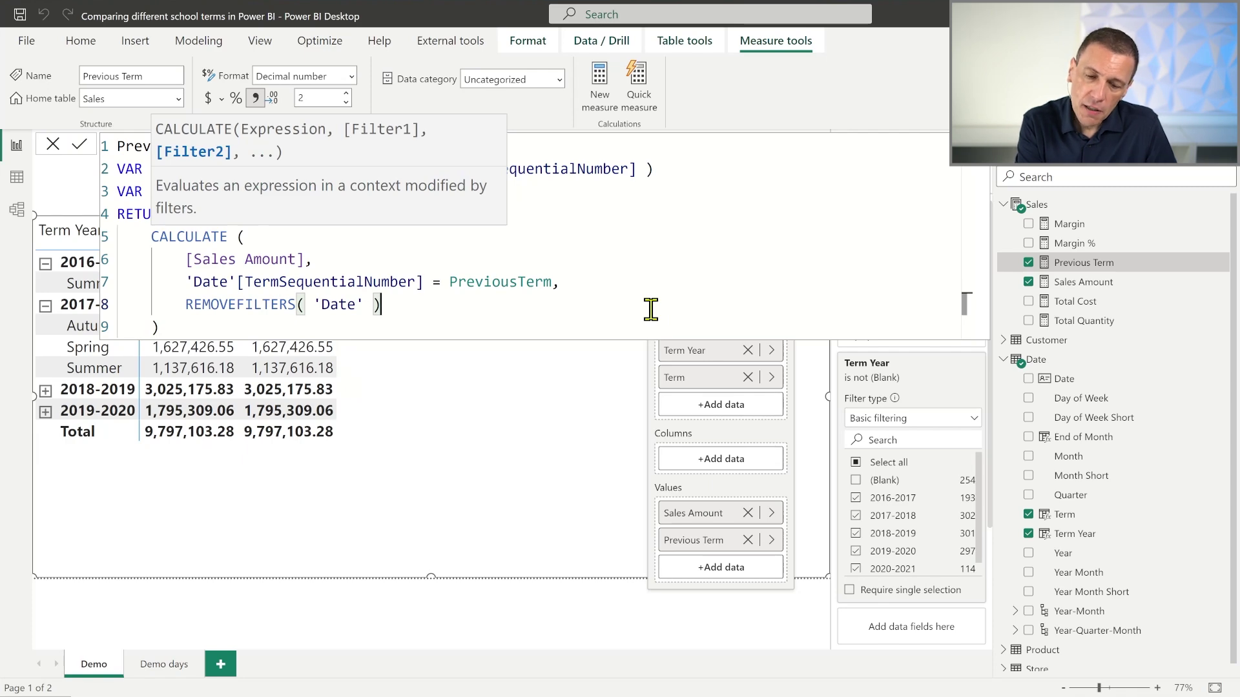
pyautogui.press('Return')
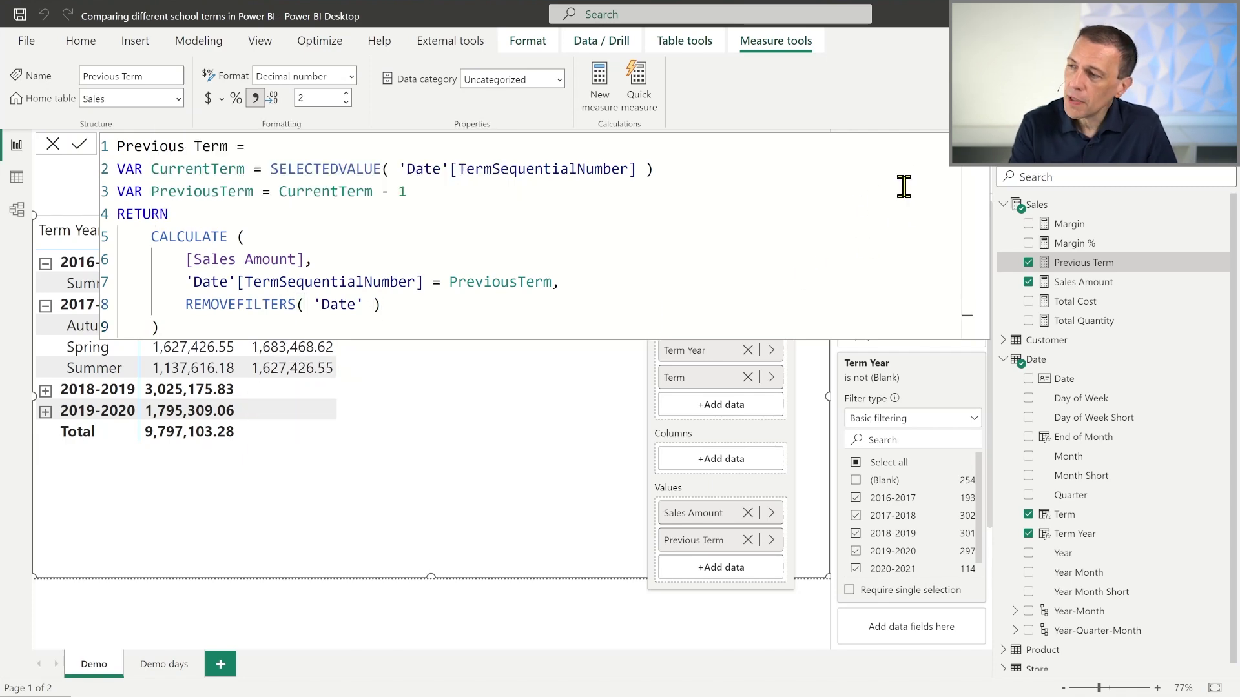
pyautogui.click(426, 336)
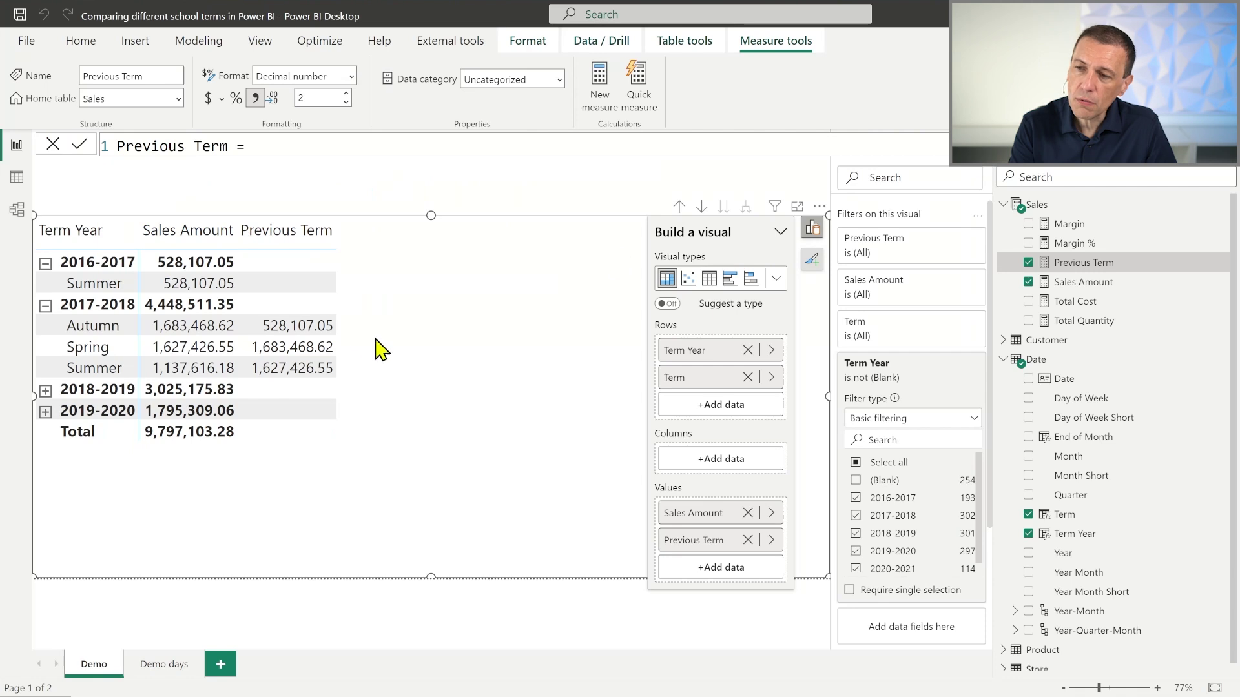
# - Expand the 2018-2019 and 2019-2020 term years in the matrix and examine the values in the 2019-2020 Summer row
pyautogui.click(45, 390)
pyautogui.click(45, 476)
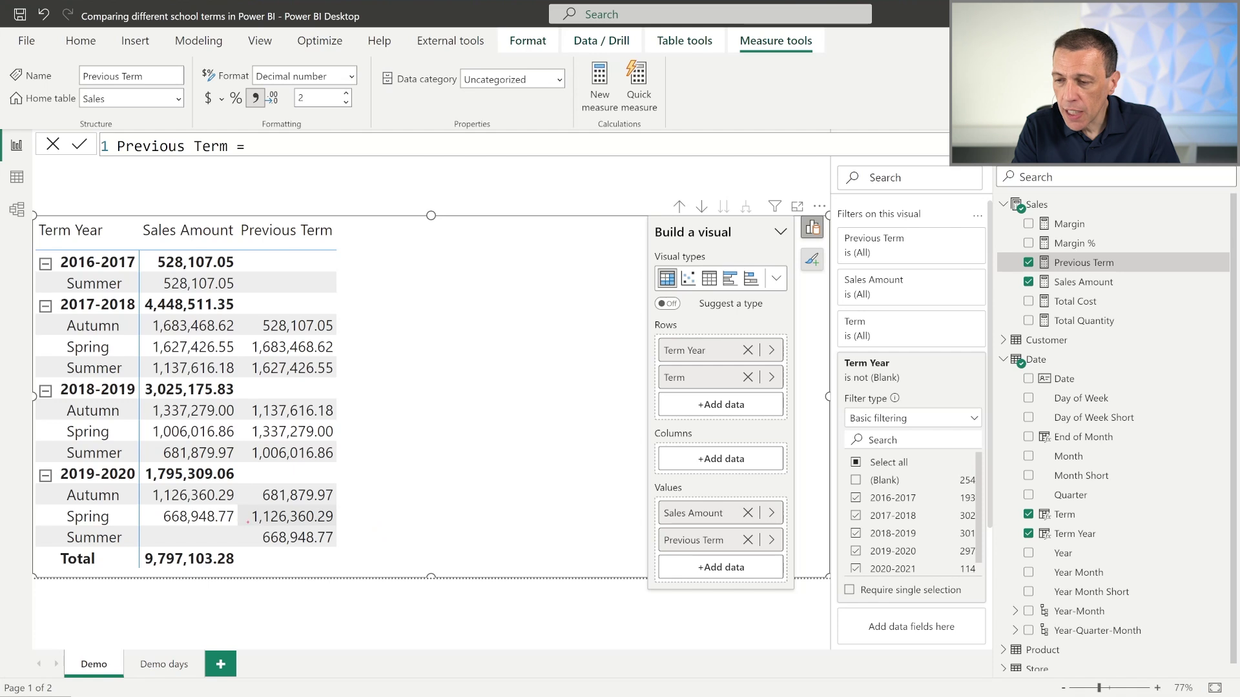
pyautogui.moveTo(247, 521); pyautogui.dragTo(347, 550)
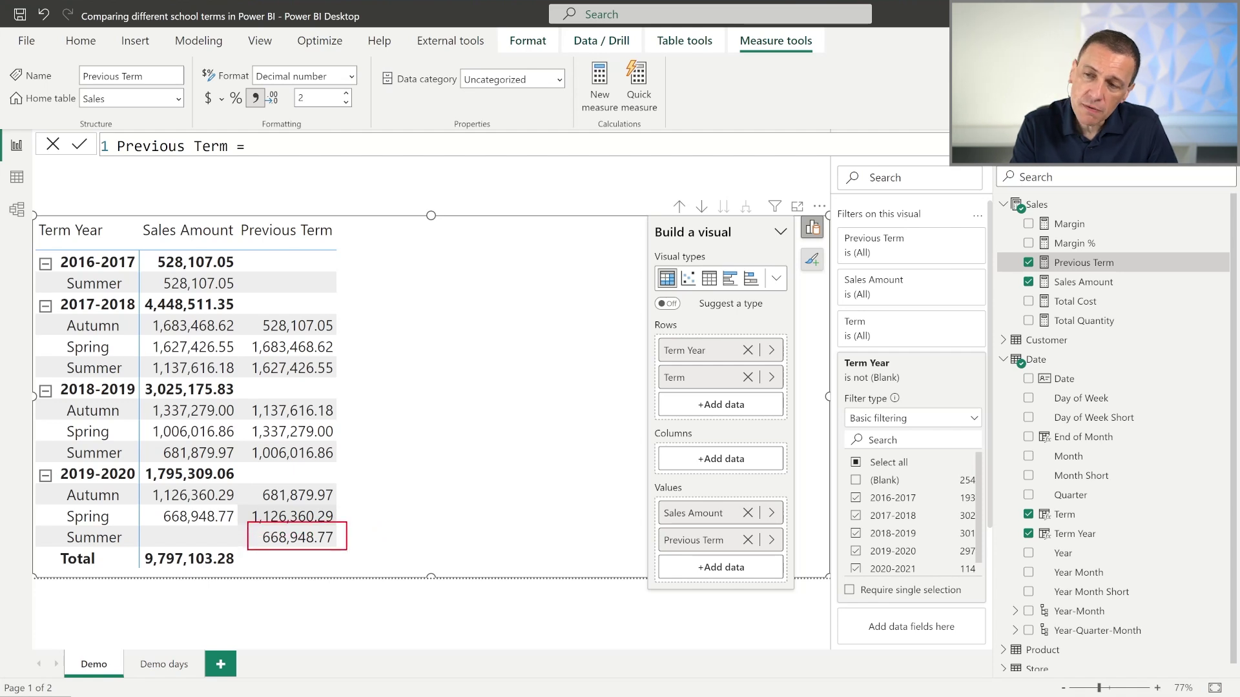
pyautogui.moveTo(150, 527); pyautogui.dragTo(246, 550)
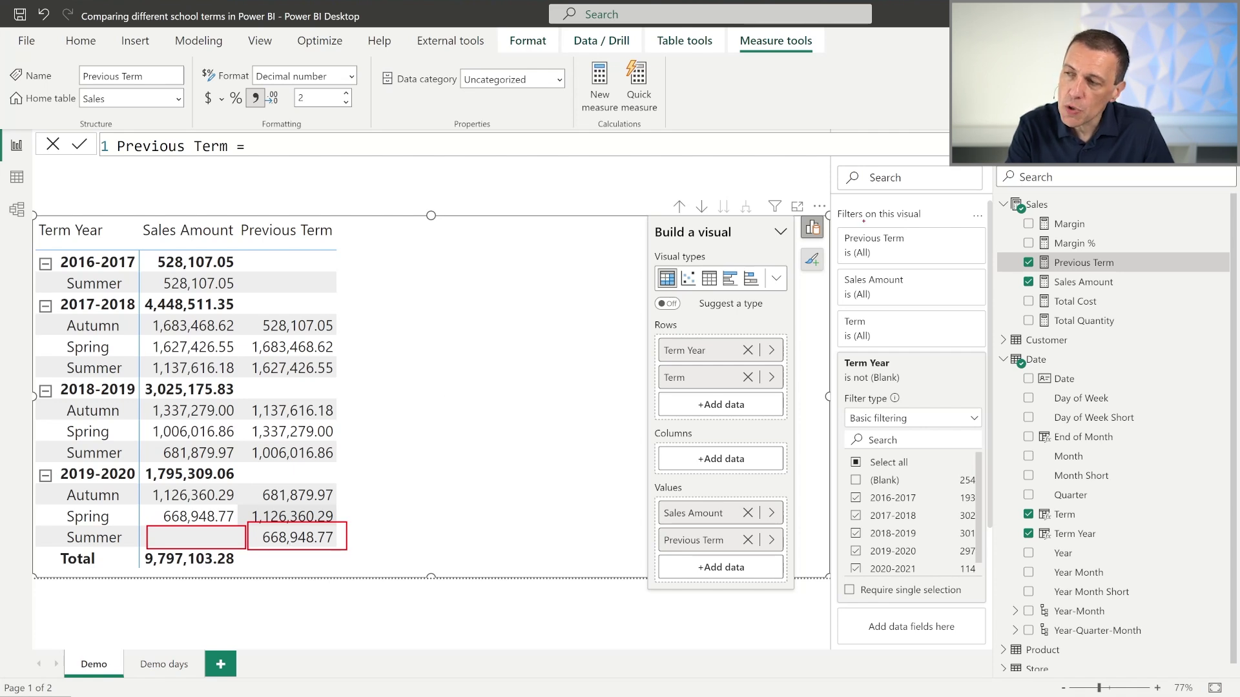
pyautogui.press('Escape')
# - Start an IF function on a new line between RETURN and the CALCULATE block of the Previous Term measure
pyautogui.click(982, 167)
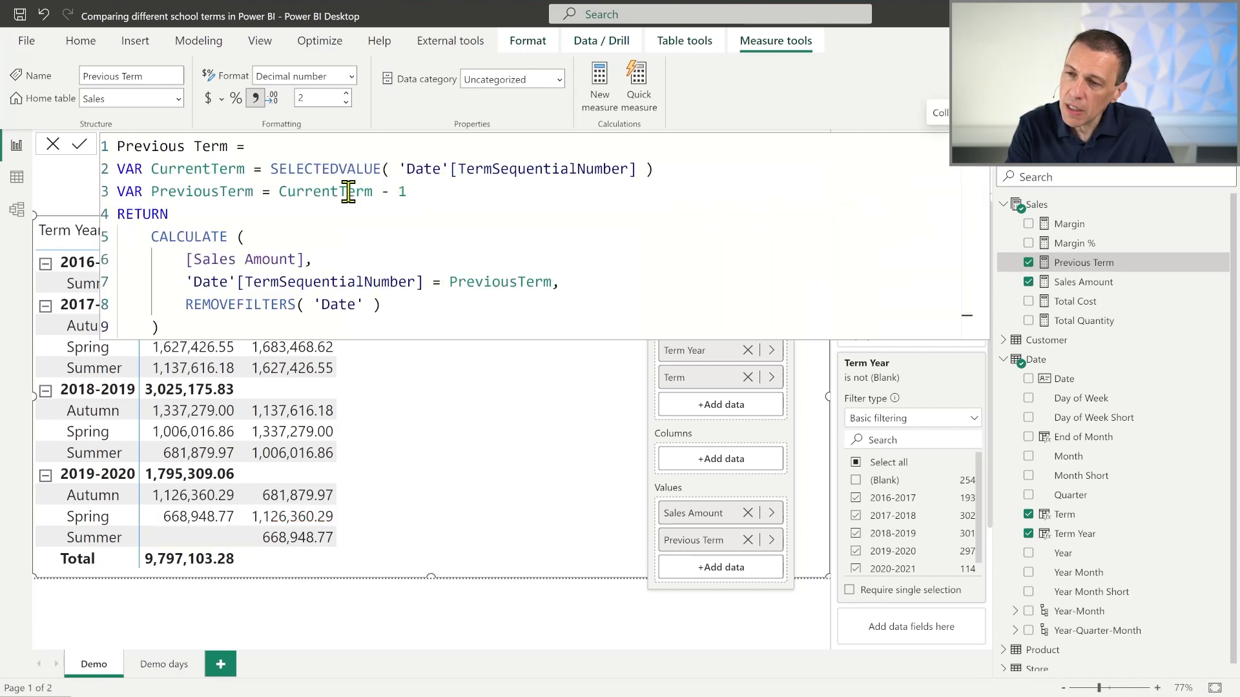
pyautogui.click(380, 220)
pyautogui.press('Return')
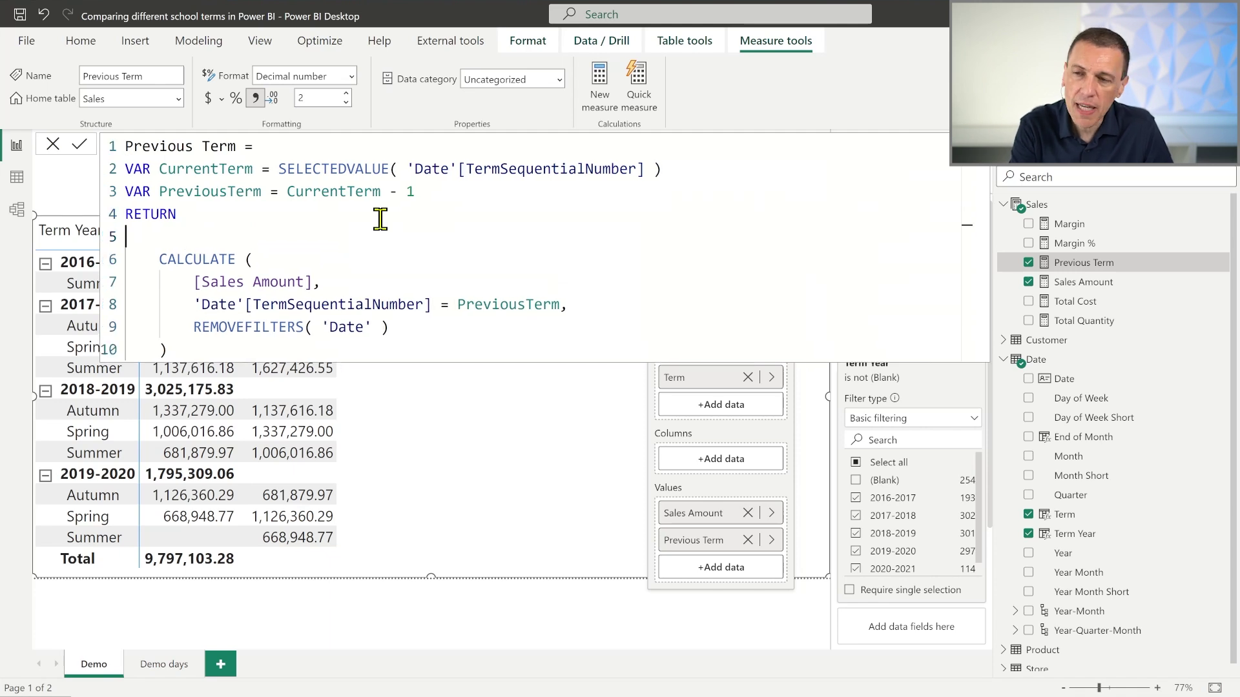
pyautogui.write('IF (')
# - Indent the whole CALCULATE block inside the IF function and close IF with a parenthesis on its own line
pyautogui.press('Down')
pyautogui.press('Home')
pyautogui.hotkey('shift', 'Down')
pyautogui.hotkey('shift', 'Down')
pyautogui.hotkey('shift', 'Down')
pyautogui.hotkey('shift', 'Down')
pyautogui.hotkey('shift', 'End')
pyautogui.press('Tab')
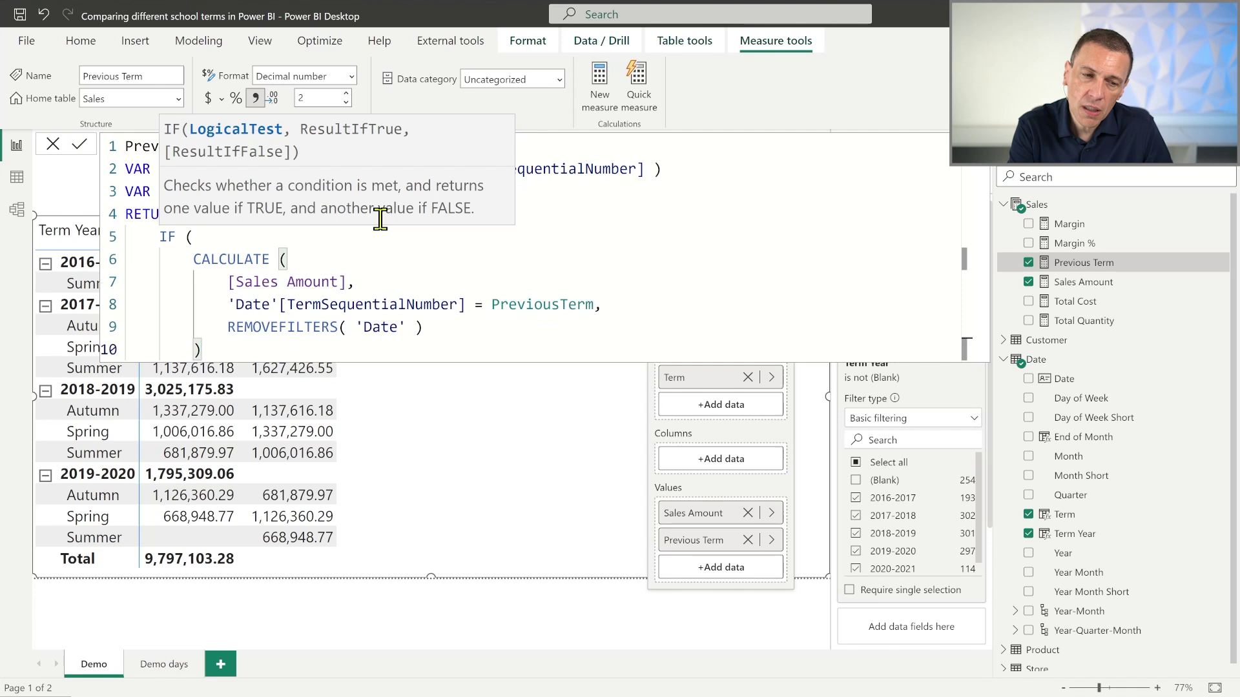
pyautogui.press('Return')
pyautogui.write(')')
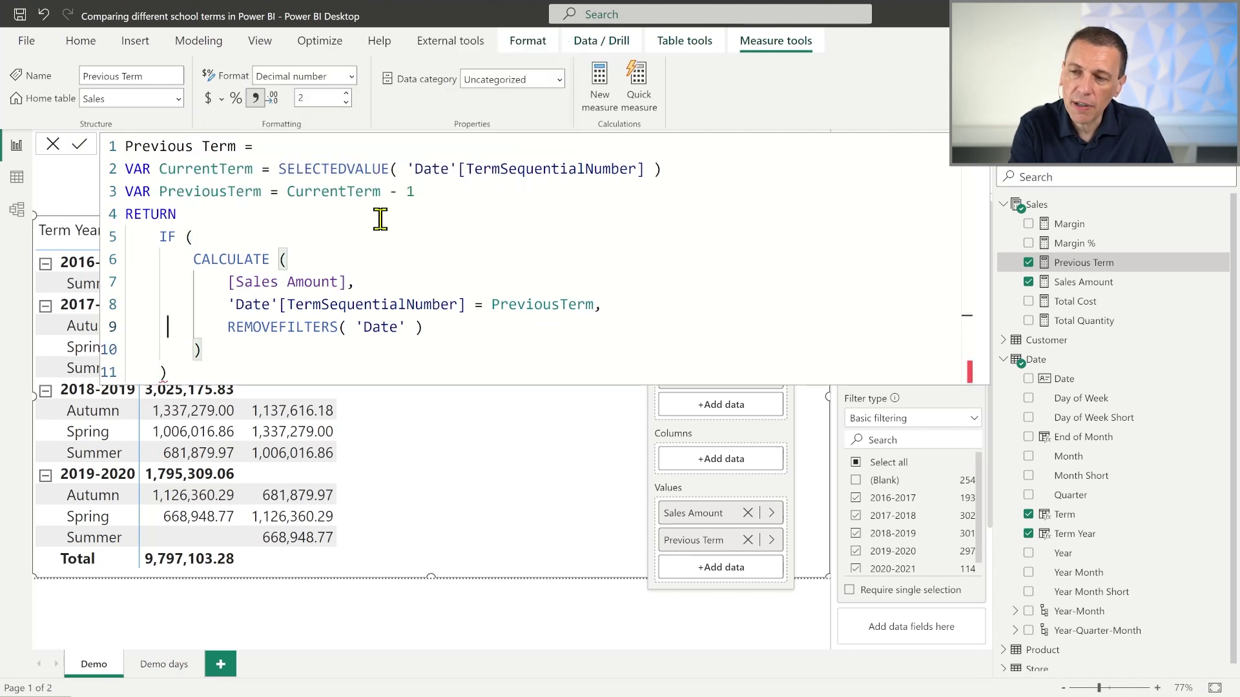
# - Insert a line above CALCULATE and write NOT ISBLANK( CurrentTerm ) as the IF condition
pyautogui.press('Up')
pyautogui.press('Up')
pyautogui.press('End')
pyautogui.press('Return')
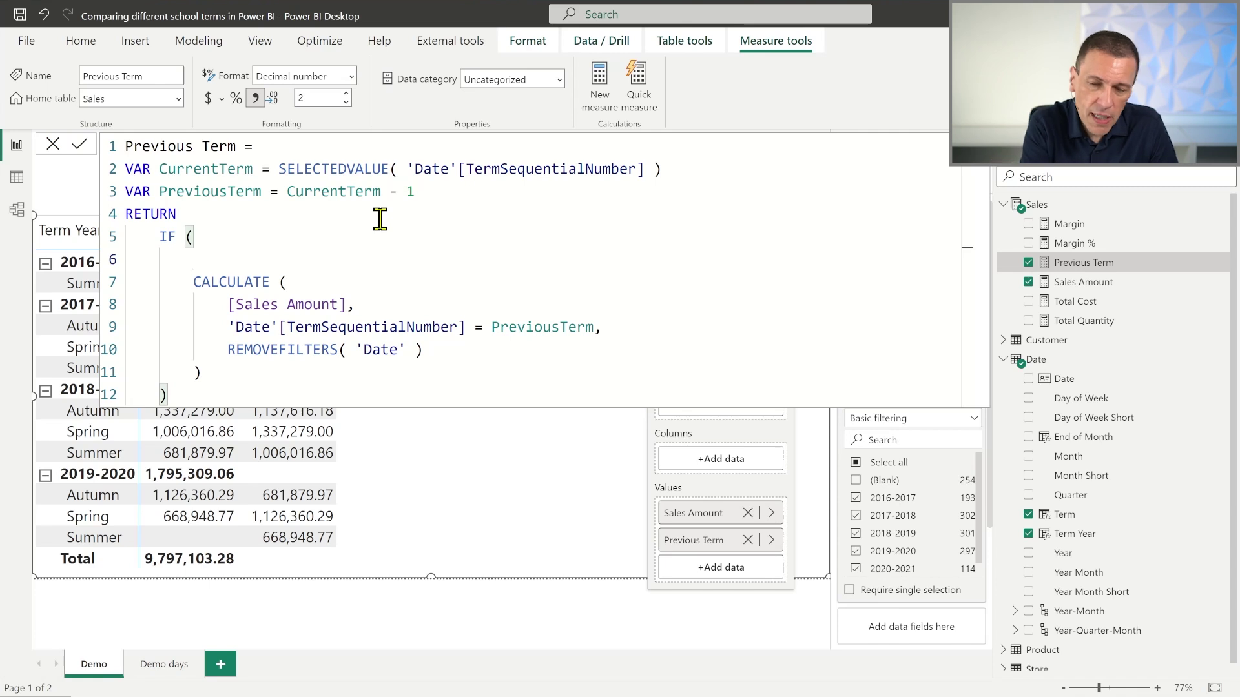
pyautogui.write('NOT ISBL')
pyautogui.press('Tab')
pyautogui.write('Curren')
pyautogui.press('Down')
pyautogui.press('Tab')
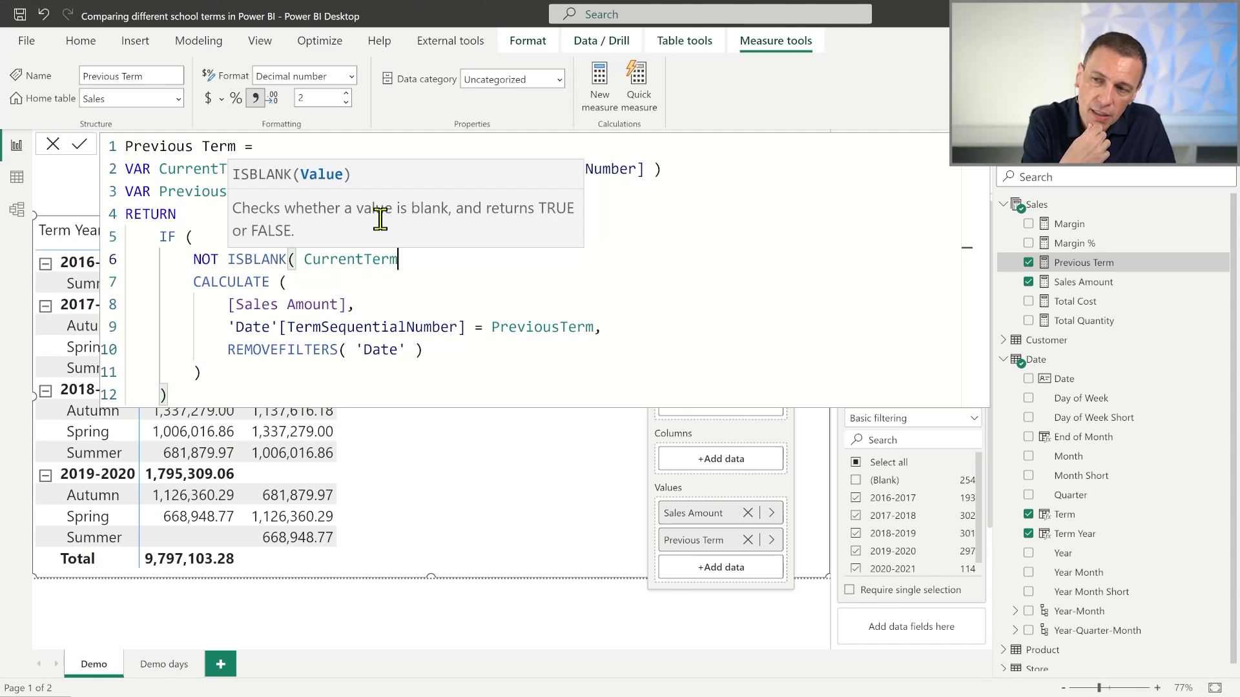
pyautogui.write(') ')
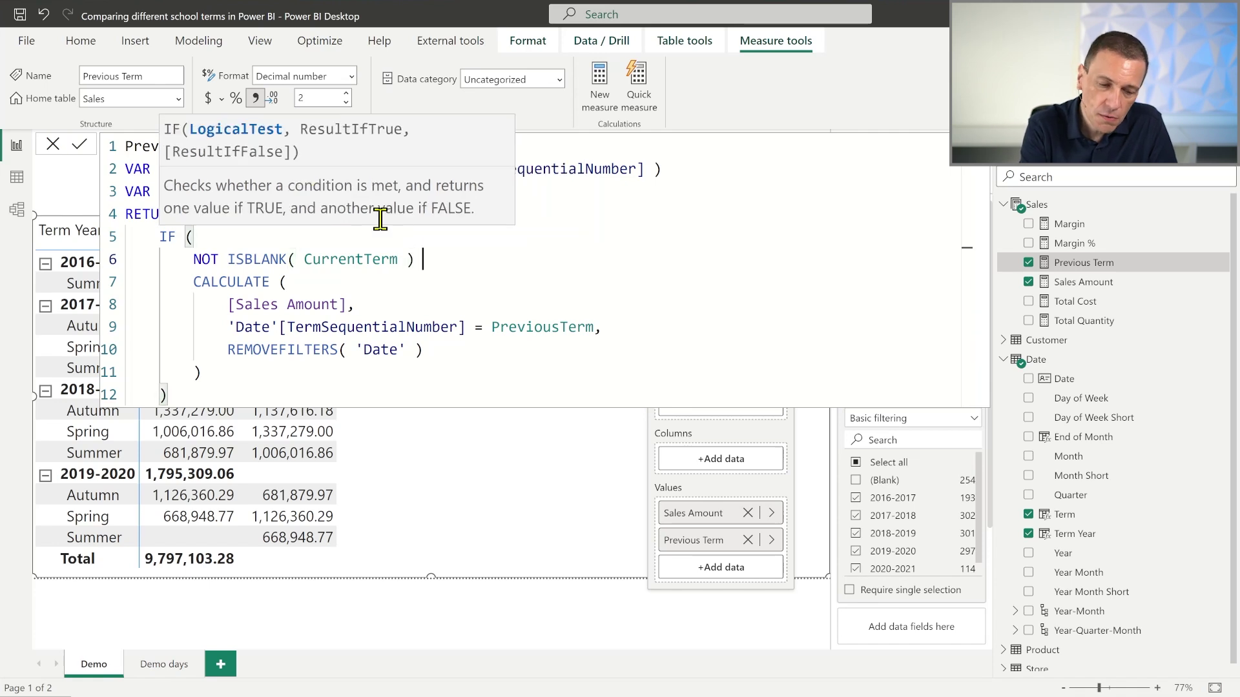
# - Extend the IF condition with && PreviousTerm > 0, end it with a comma, and commit the Previous Term measure
pyautogui.write('&& Previ')
pyautogui.press('Down')
pyautogui.press('Down')
pyautogui.press('Tab')
pyautogui.write('> =')
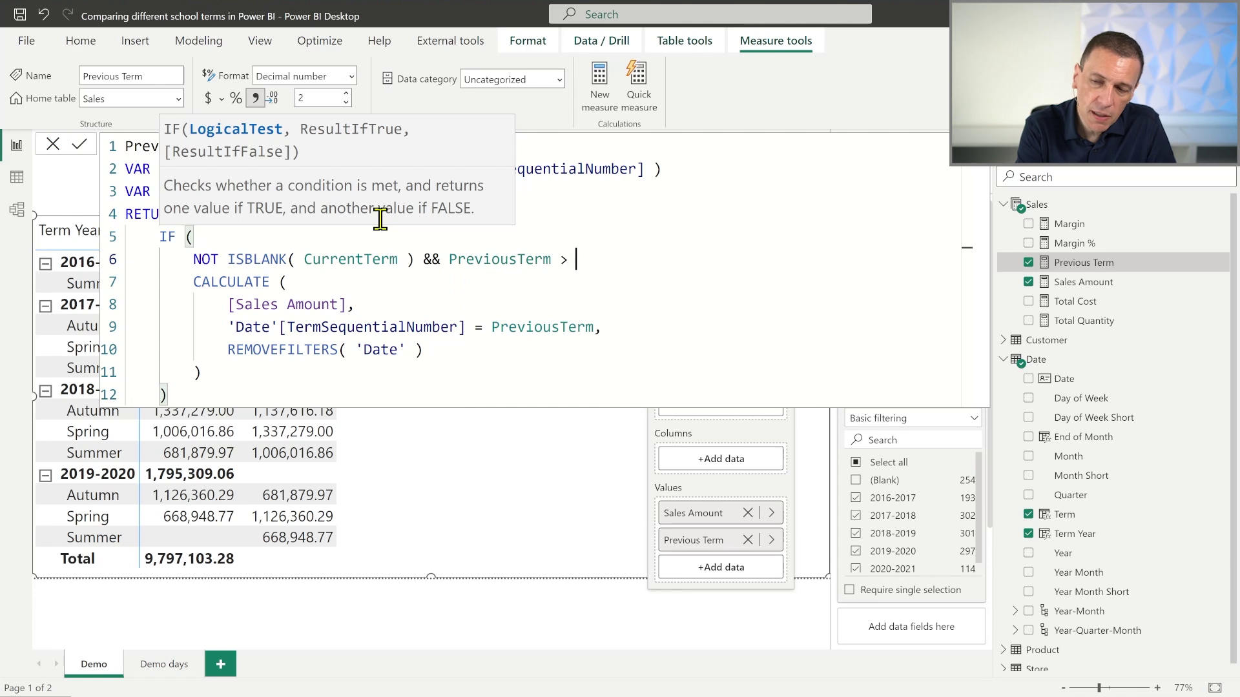
pyautogui.press('BackSpace')
pyautogui.write('0')
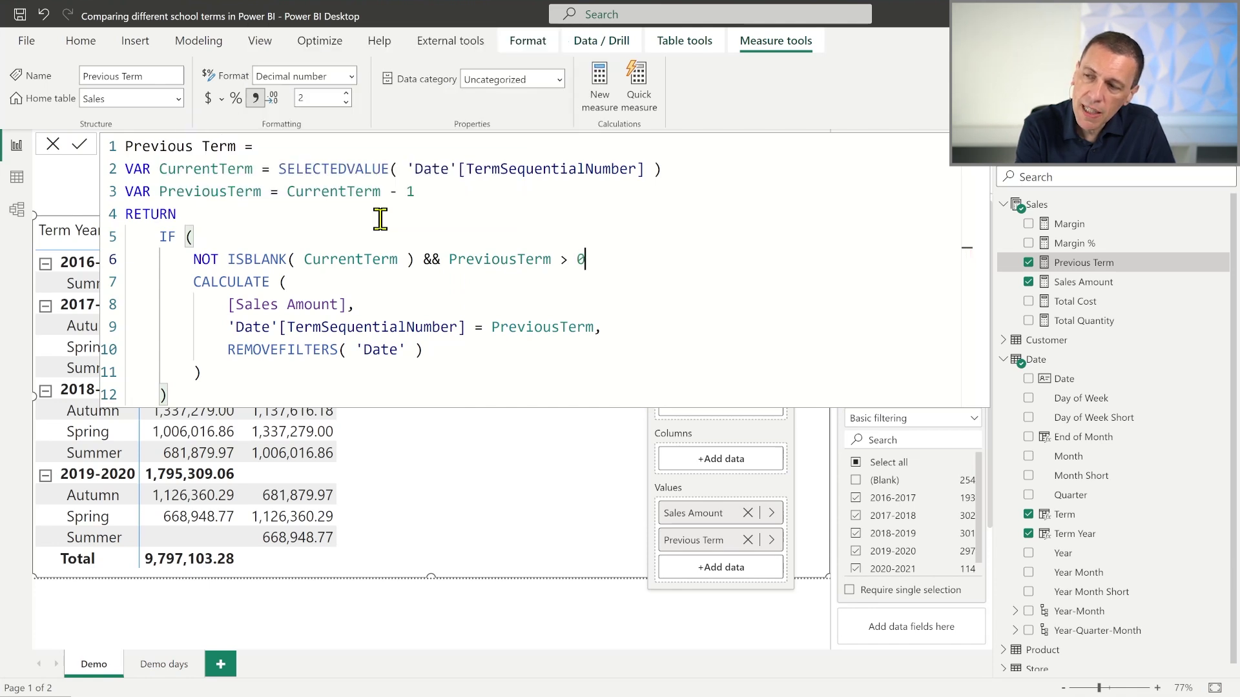
pyautogui.write(',')
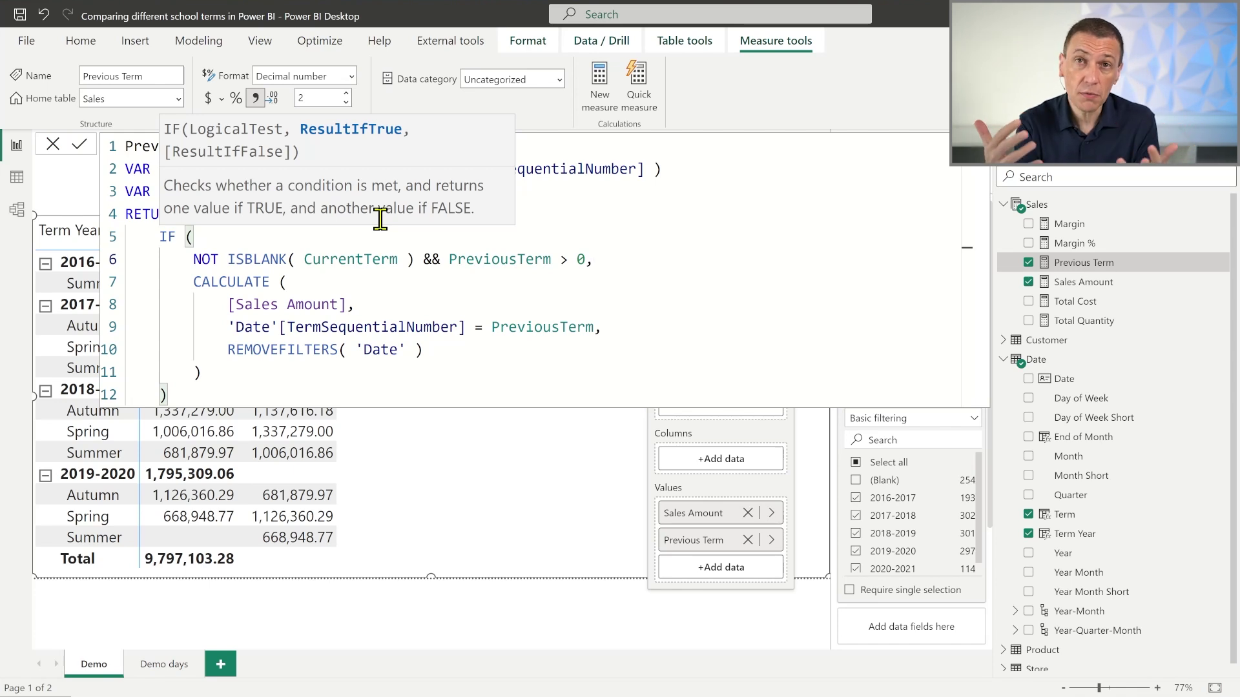
pyautogui.click(556, 349)
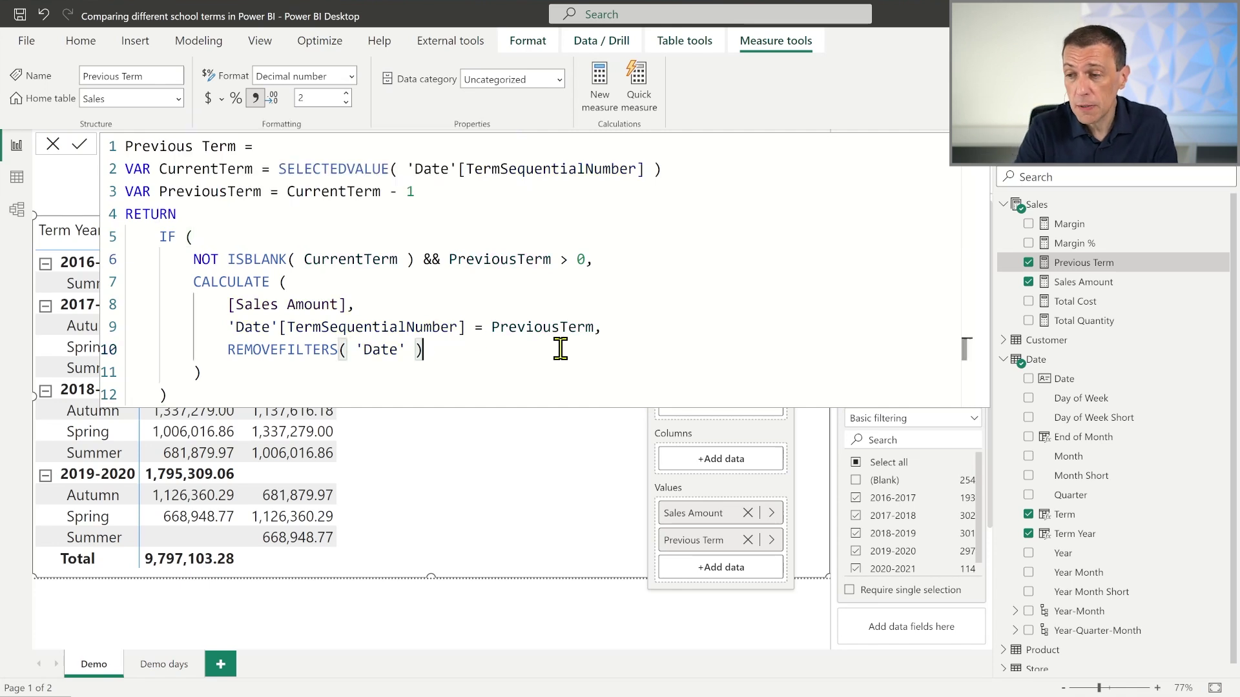
pyautogui.press('Return')
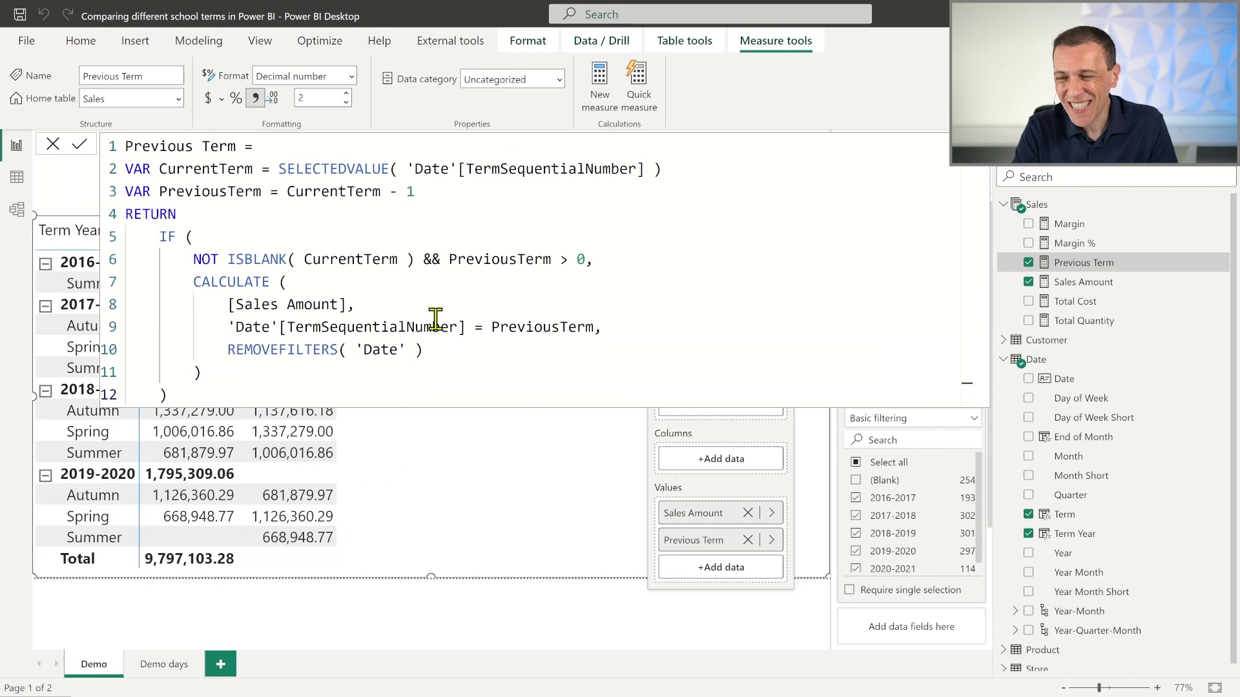
pyautogui.click(432, 383)
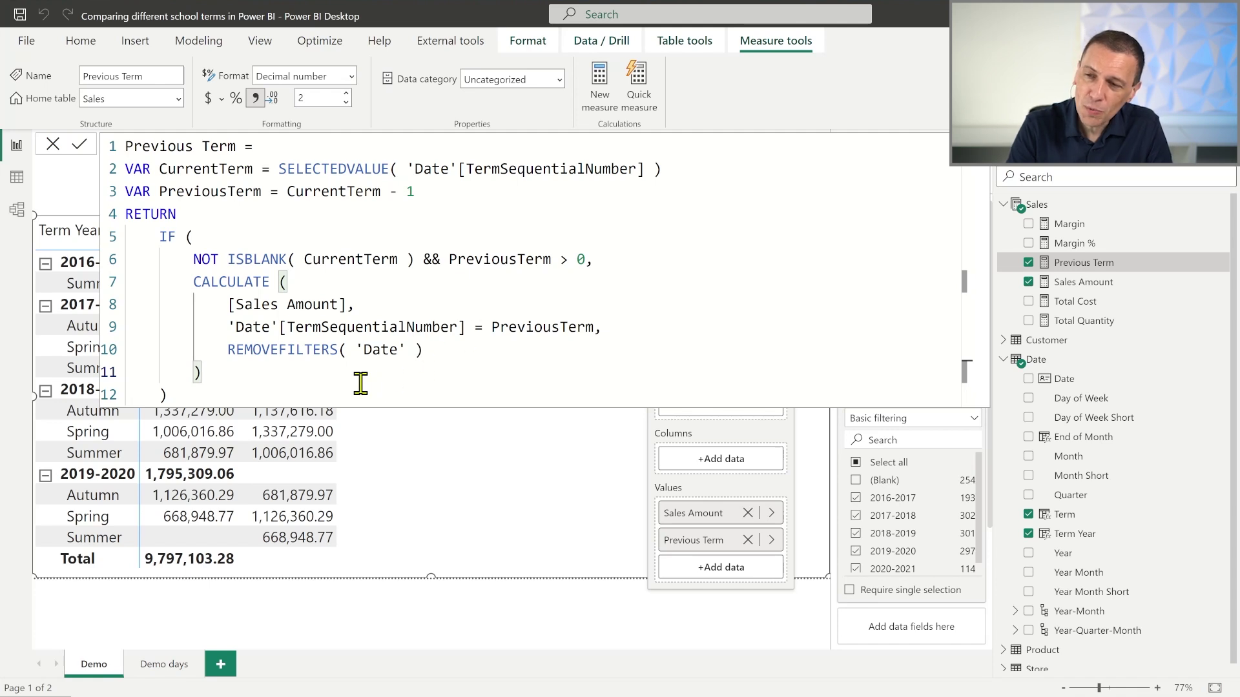
pyautogui.click(337, 401)
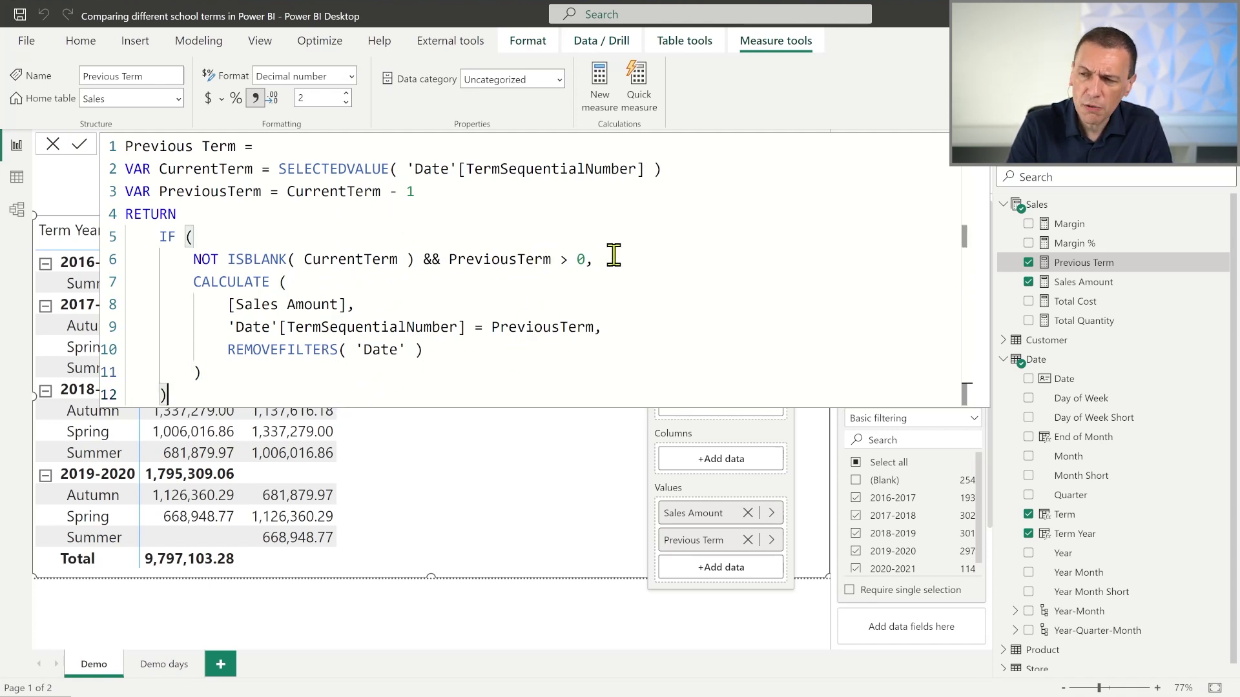
pyautogui.click(245, 260)
pyautogui.click(294, 390)
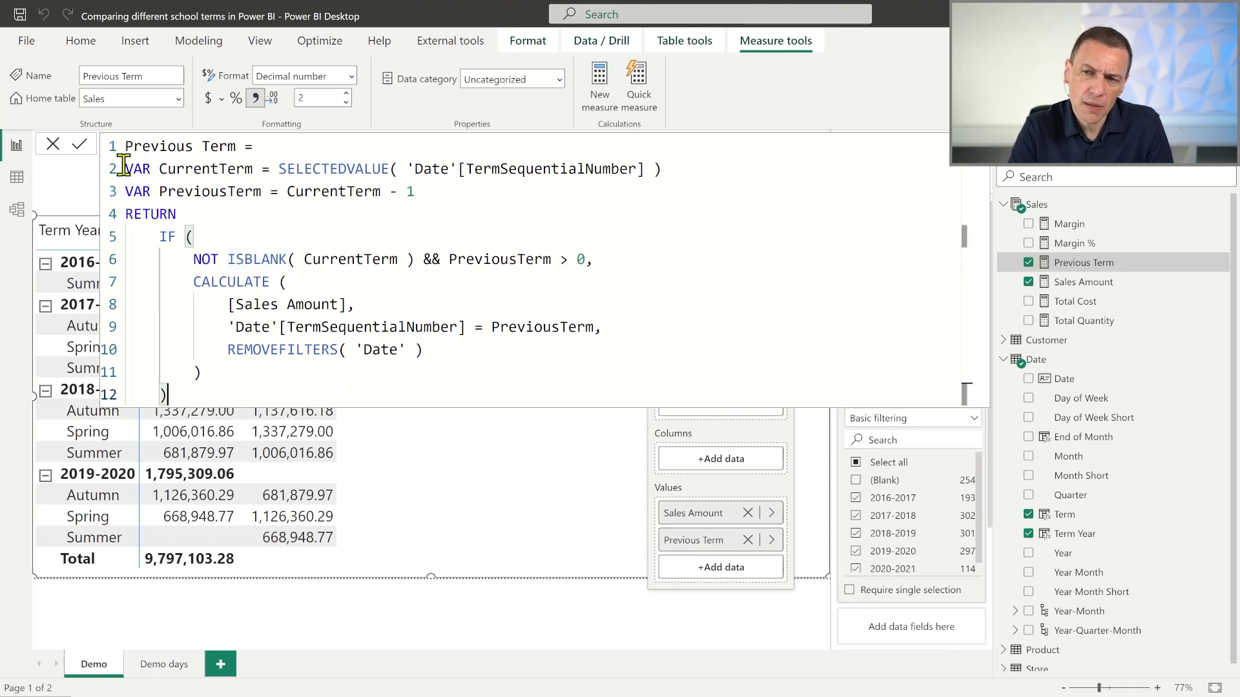
pyautogui.click(610, 169)
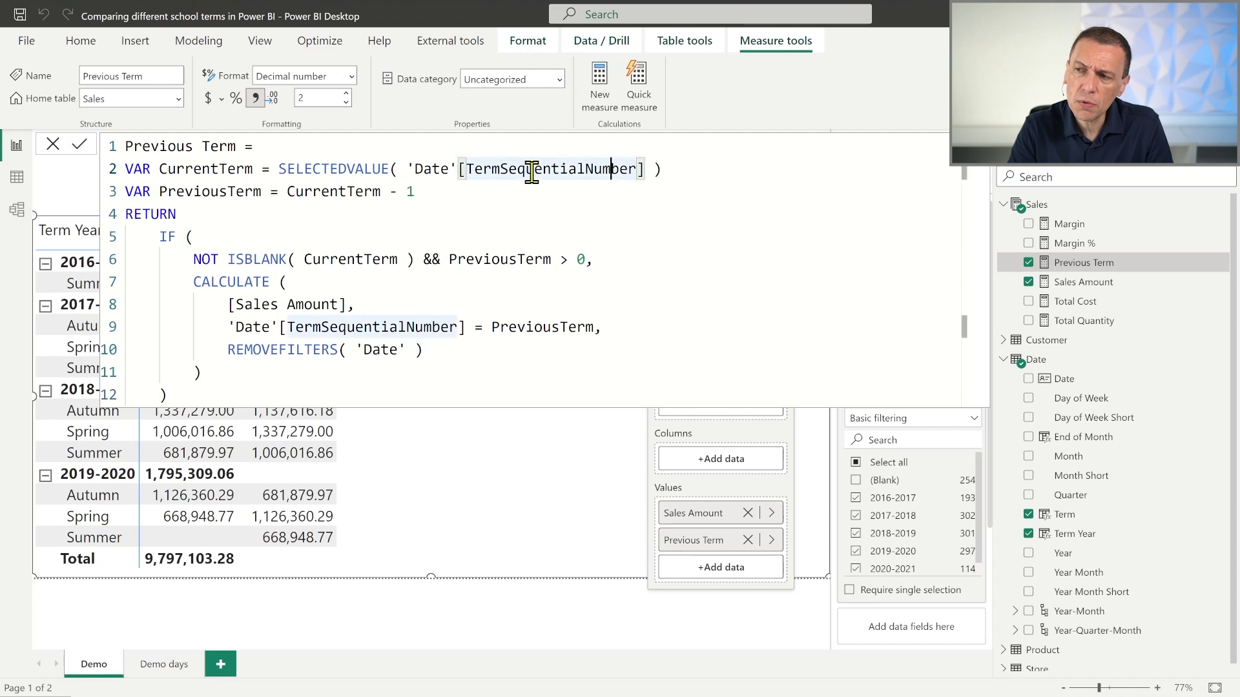
pyautogui.moveTo(124, 170); pyautogui.dragTo(671, 182)
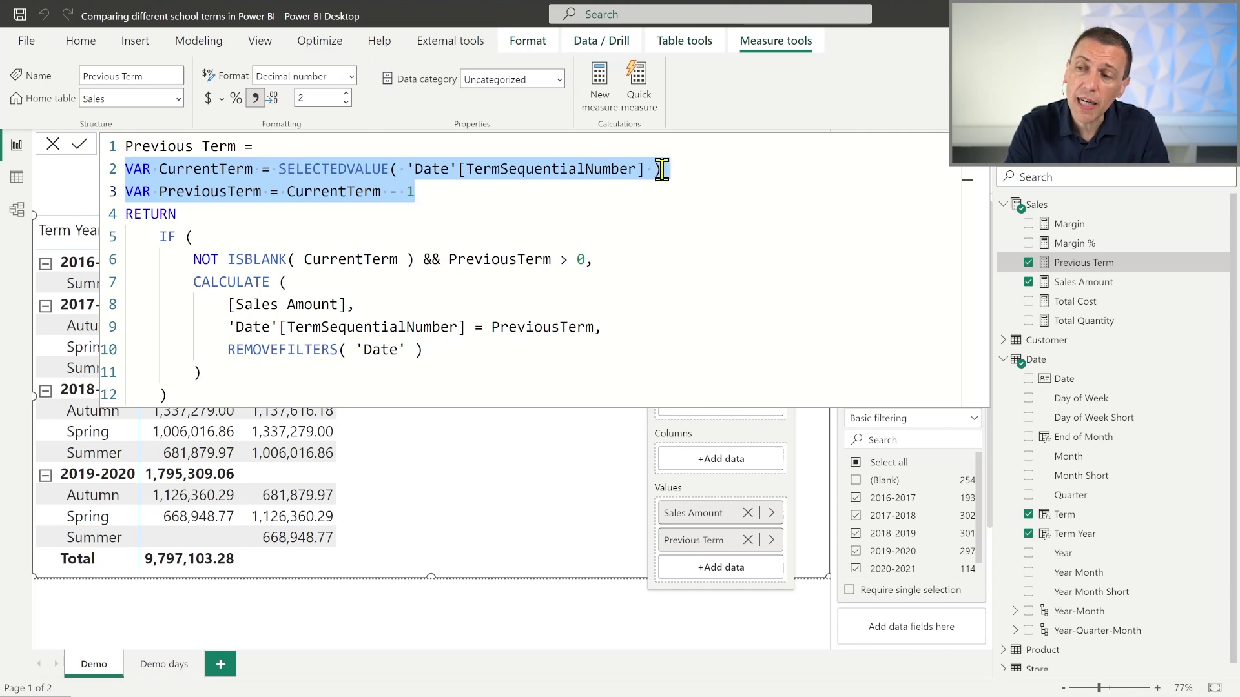
# - Copy the complete Previous Term formula and leave the formula editor
pyautogui.click(447, 330)
pyautogui.hotkey('ctrl', 'a')
pyautogui.hotkey('ctrl', 'c')
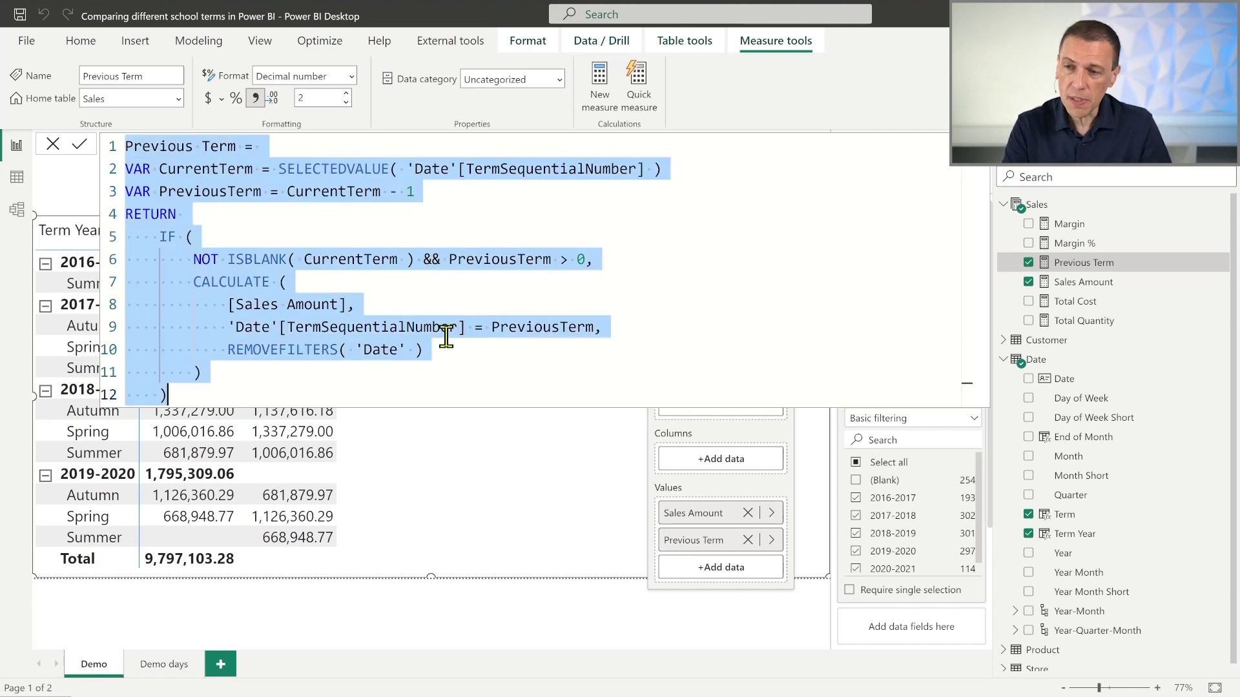
pyautogui.click(79, 145)
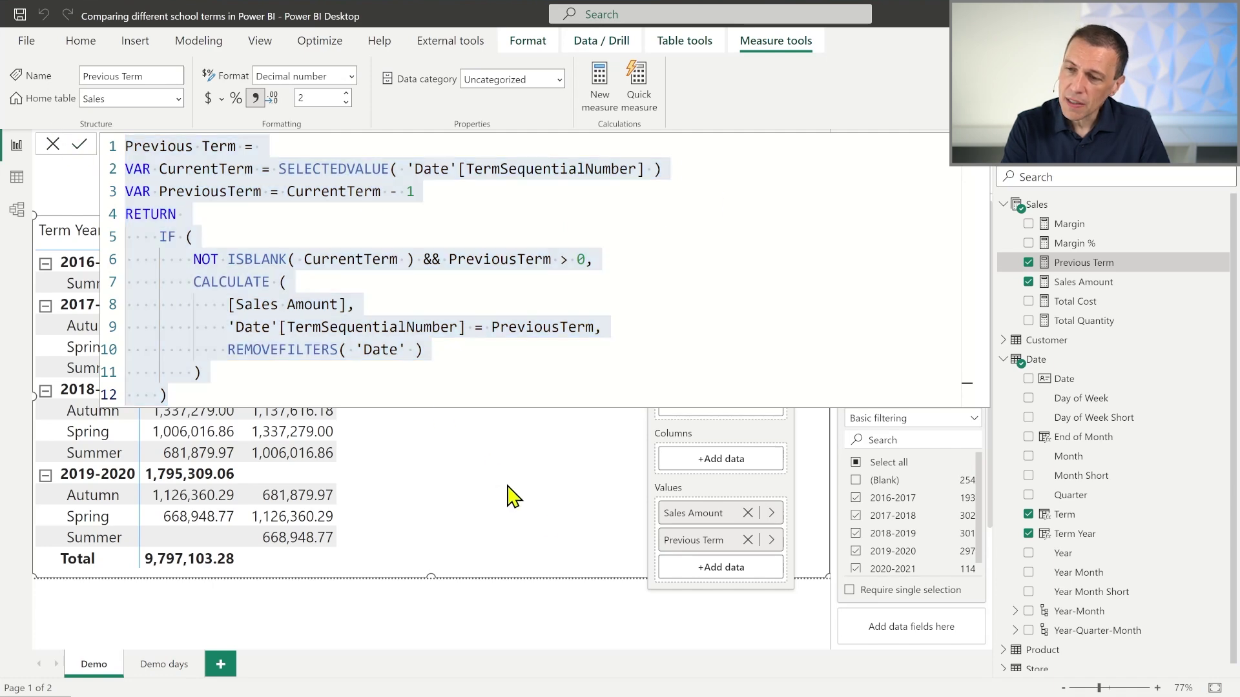
pyautogui.click(539, 510)
# - Create a new measure in the Sales table named Same Term Previous Year, with an empty line below its name
pyautogui.rightClick(1033, 213)
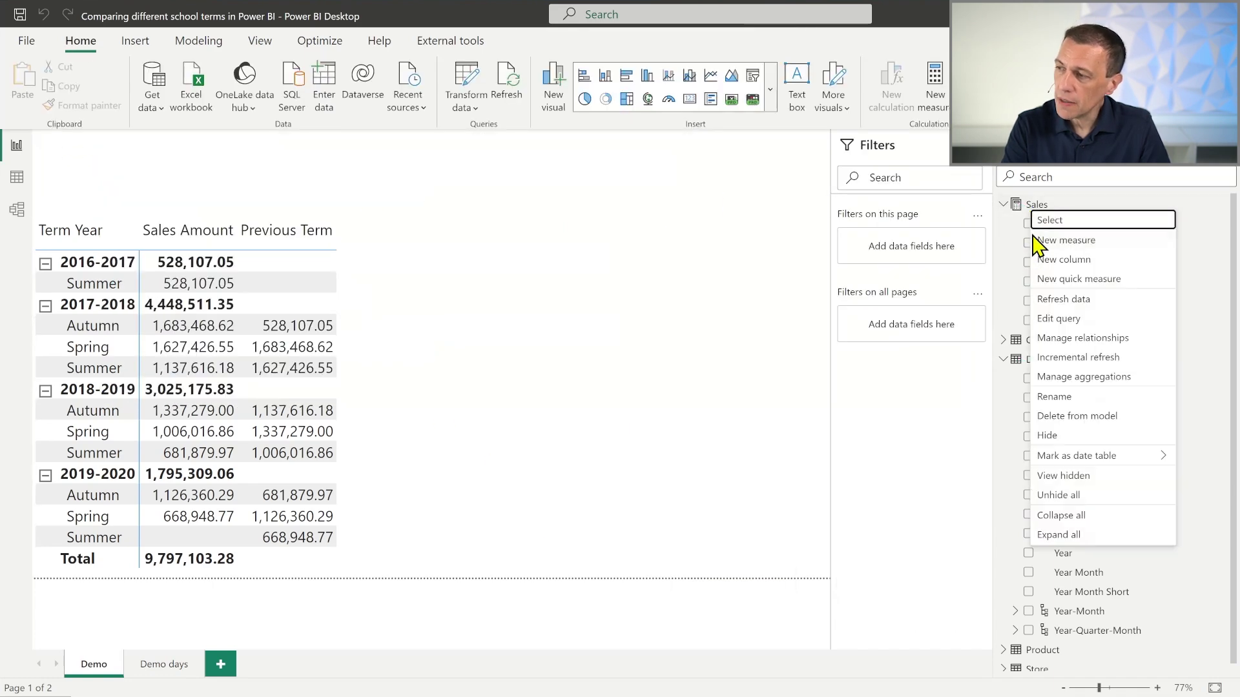
pyautogui.click(1059, 237)
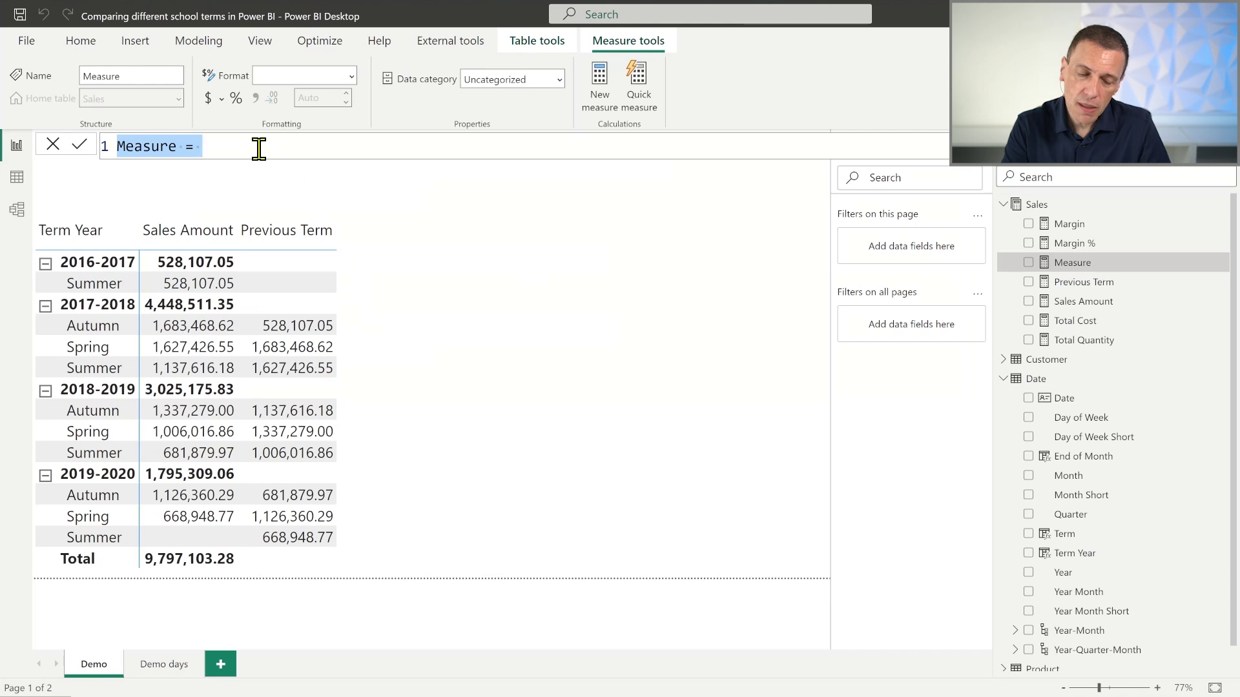
pyautogui.write('Same Term Previous Year =')
pyautogui.hotkey('shift', 'Return')
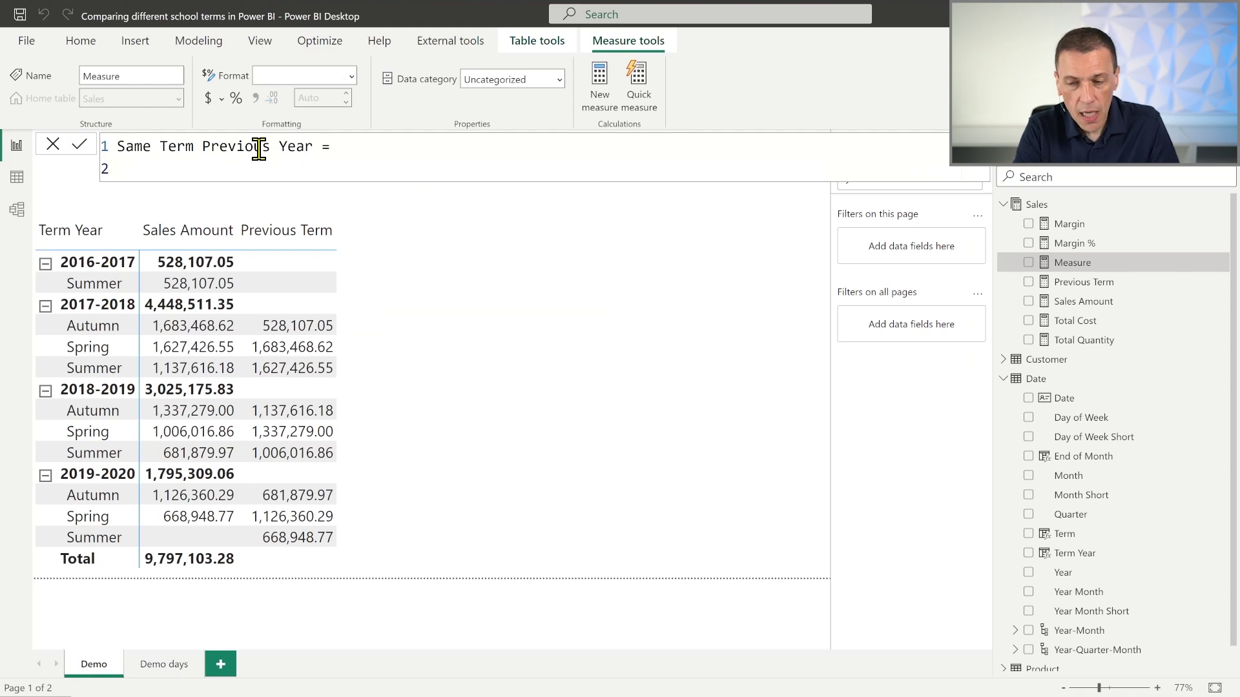
# - Paste the copied Previous Term code into the new measure and delete the redundant "Previous Term =" line
pyautogui.hotkey('ctrl', 'v')
pyautogui.moveTo(256, 169); pyautogui.dragTo(342, 147)
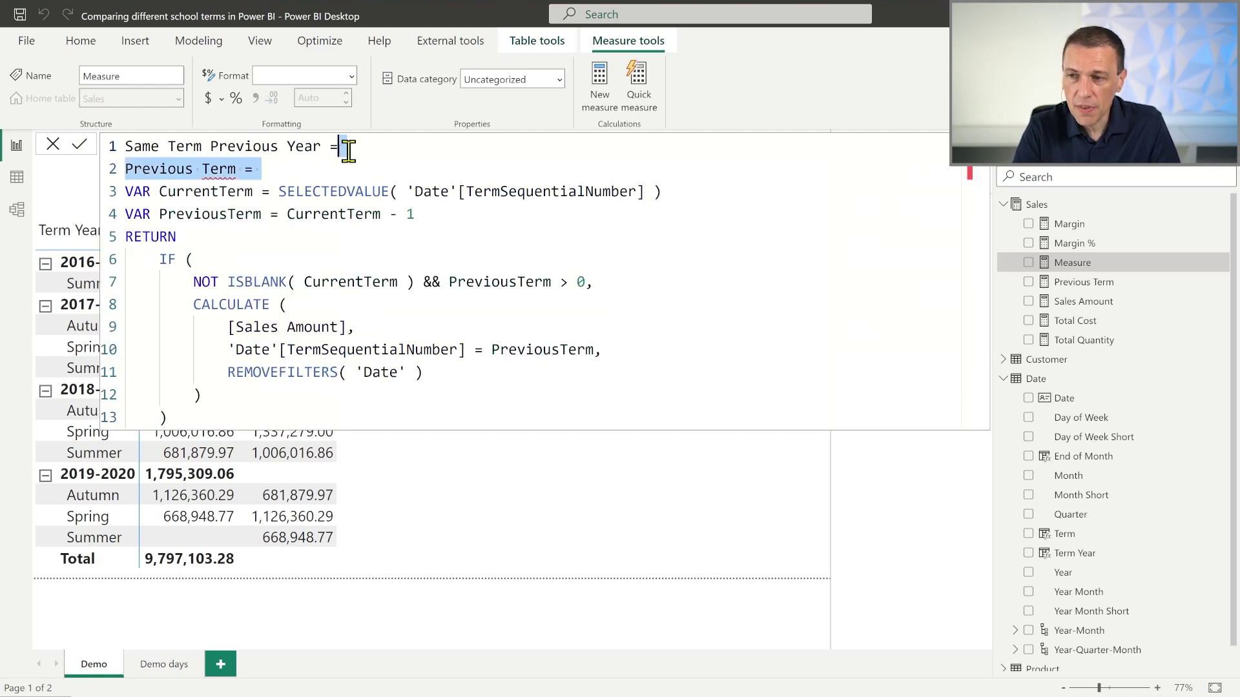
pyautogui.press('BackSpace')
# - Set the PreviousTerm variable to CurrentTerm - 3 and commit the Same Term Previous Year measure
pyautogui.moveTo(419, 191); pyautogui.dragTo(397, 191)
pyautogui.press('BackSpace')
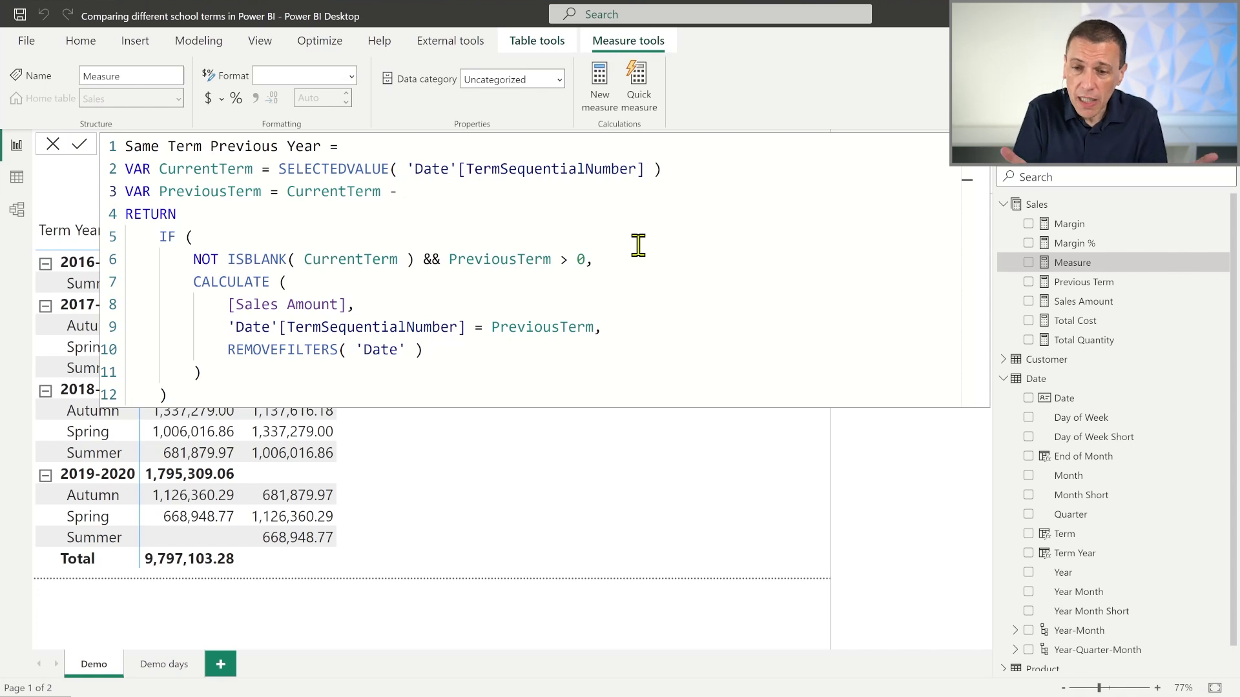
pyautogui.write('3')
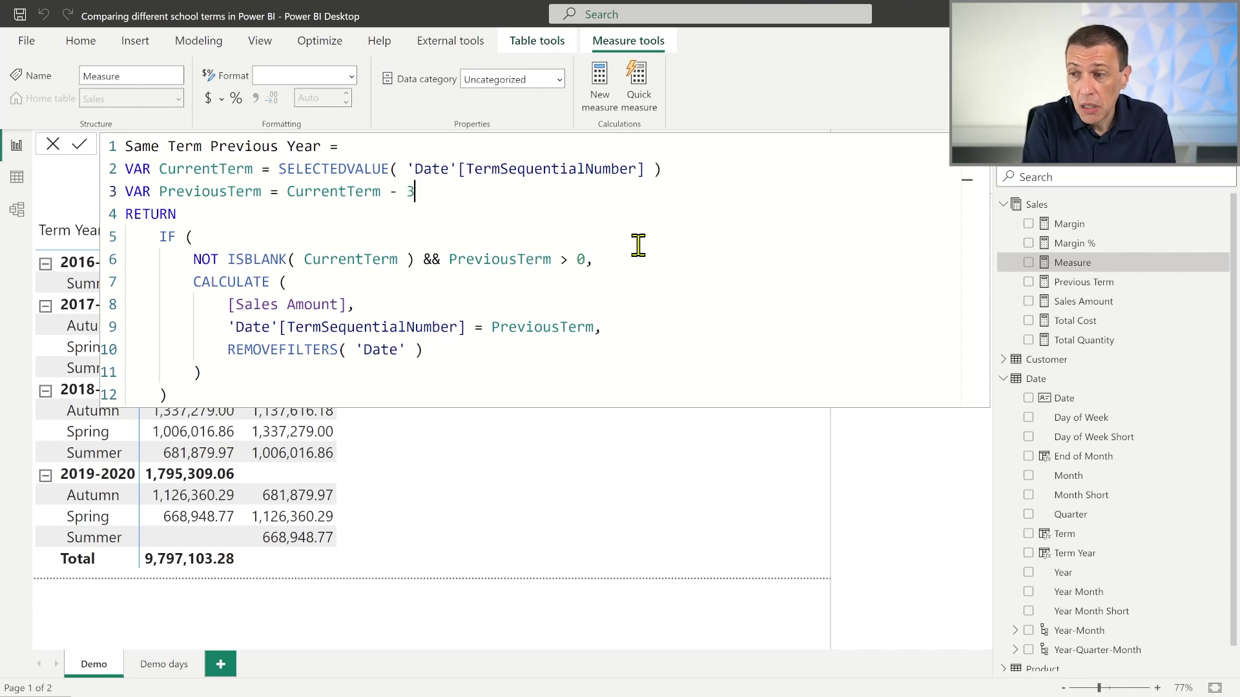
pyautogui.click(79, 144)
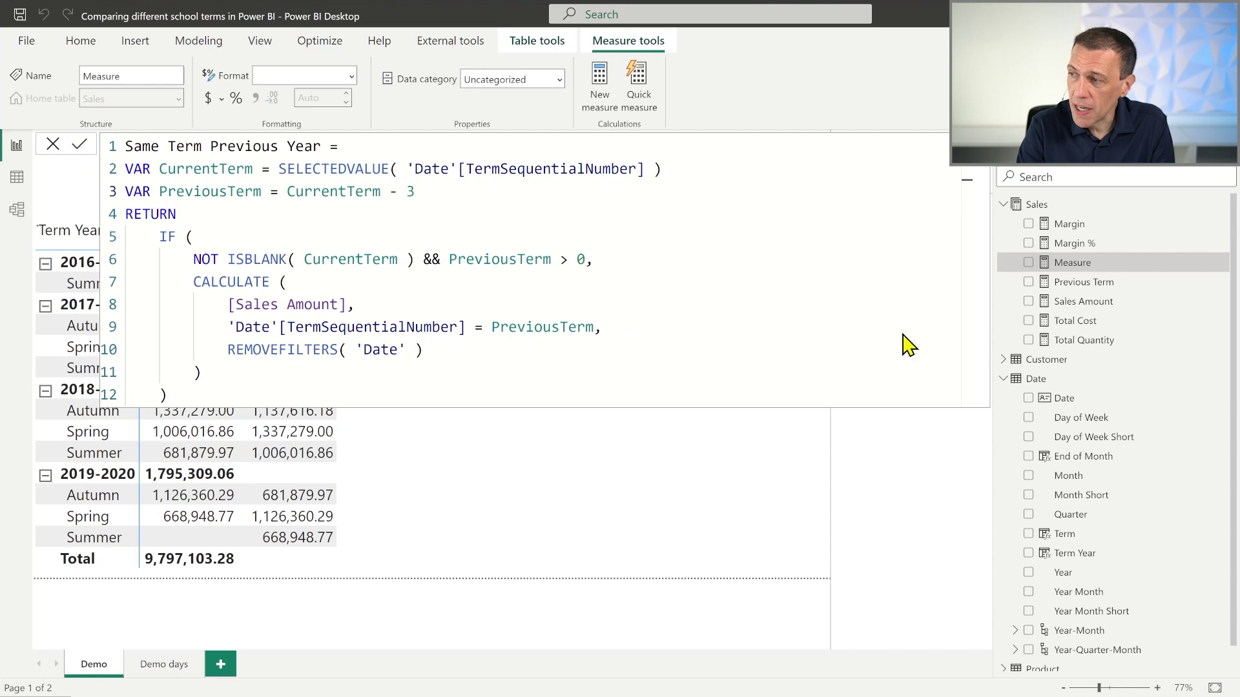
# - Collapse the formula editor and add the Same Term Previous Year measure to the matrix
pyautogui.click(976, 147)
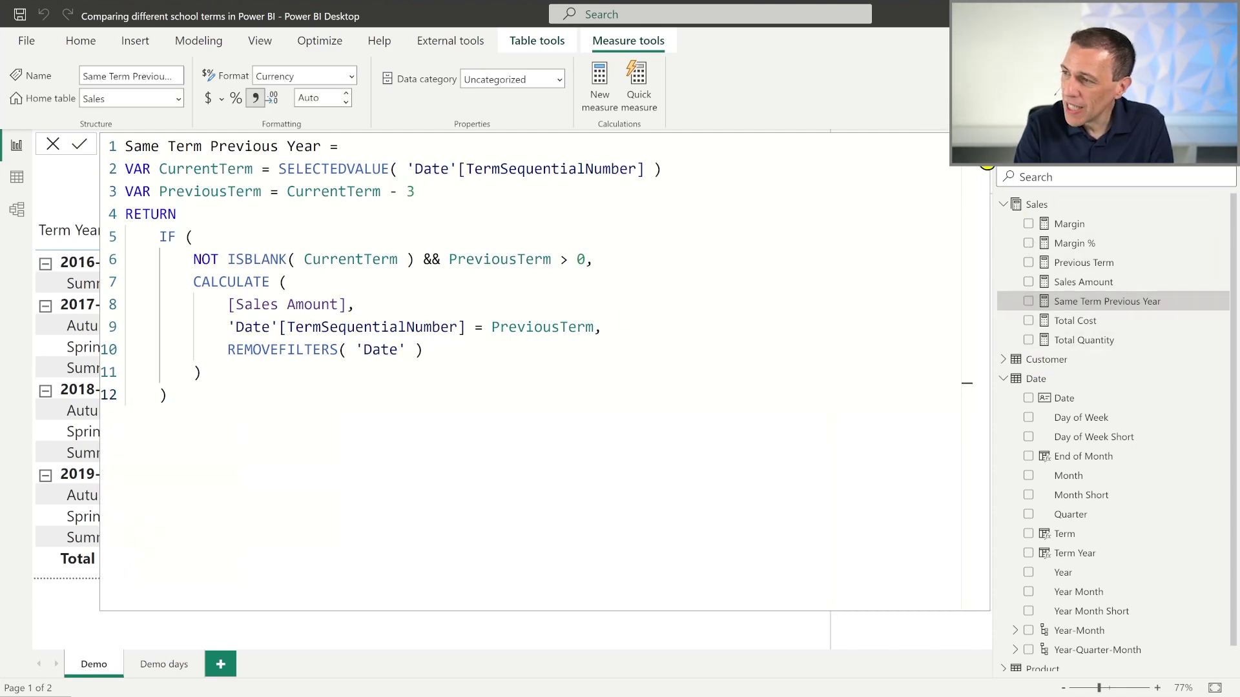
pyautogui.click(977, 147)
pyautogui.moveTo(1066, 302); pyautogui.dragTo(443, 389)
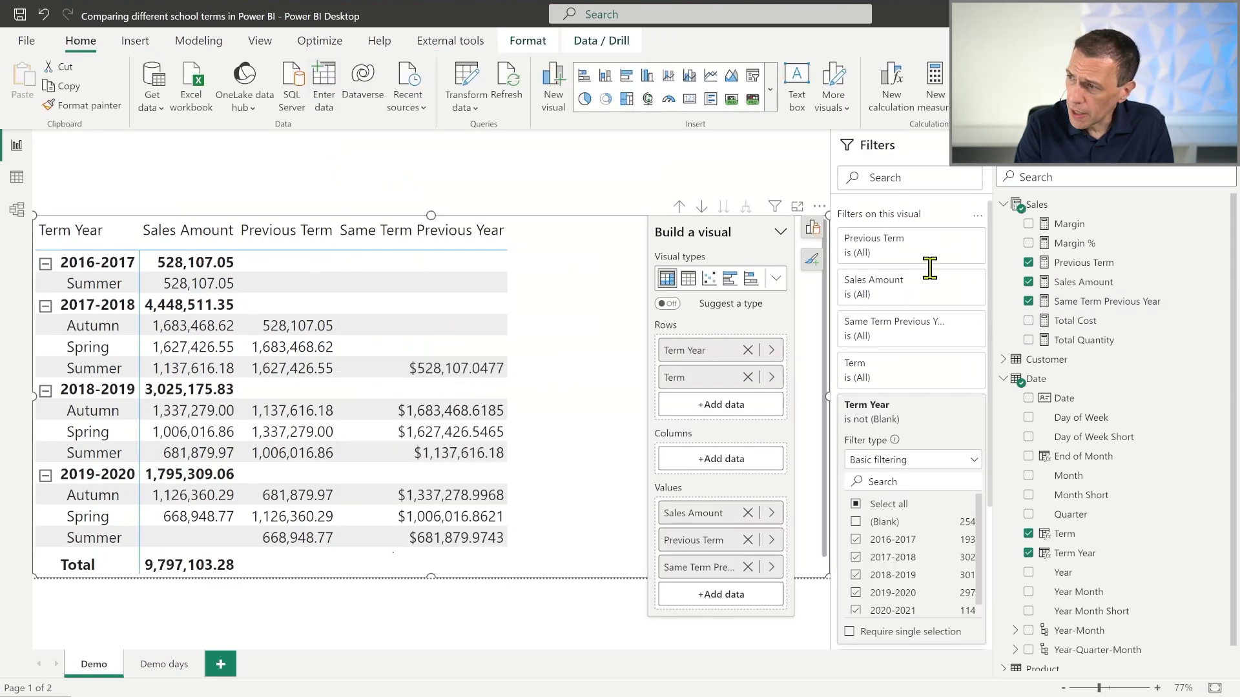
# - Format the Same Term Previous Year measure as Decimal number and collapse the formula editor
pyautogui.click(1073, 310)
pyautogui.click(304, 76)
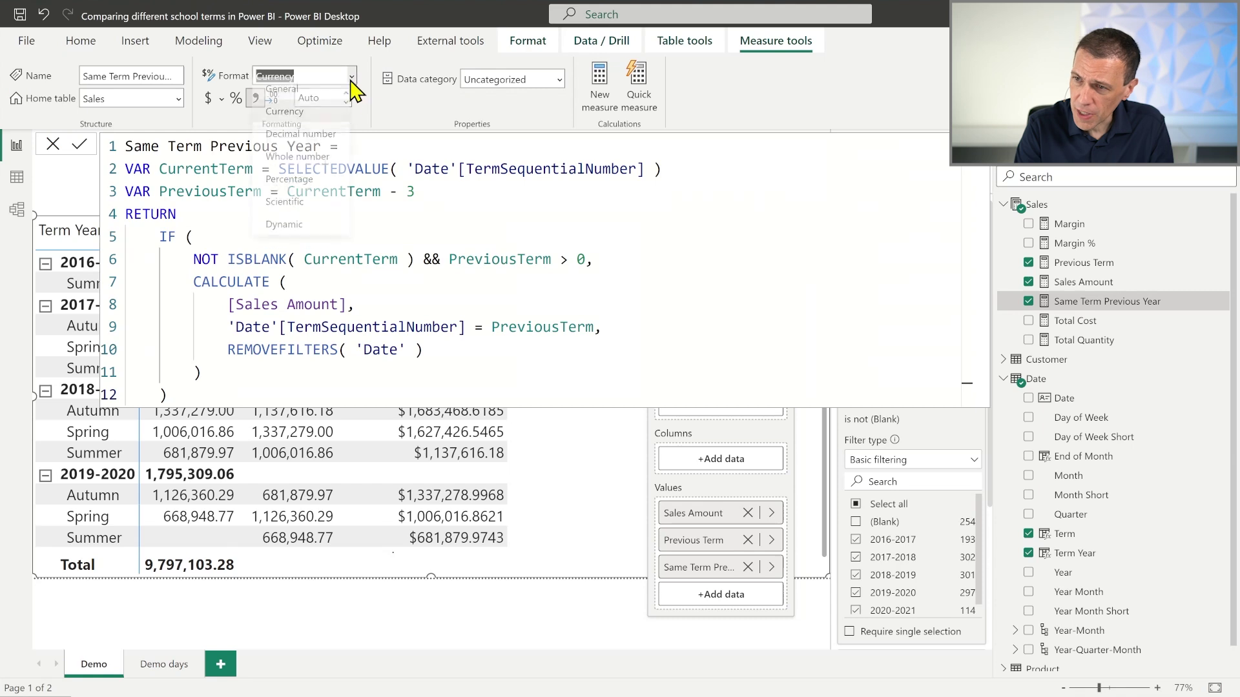
pyautogui.click(323, 145)
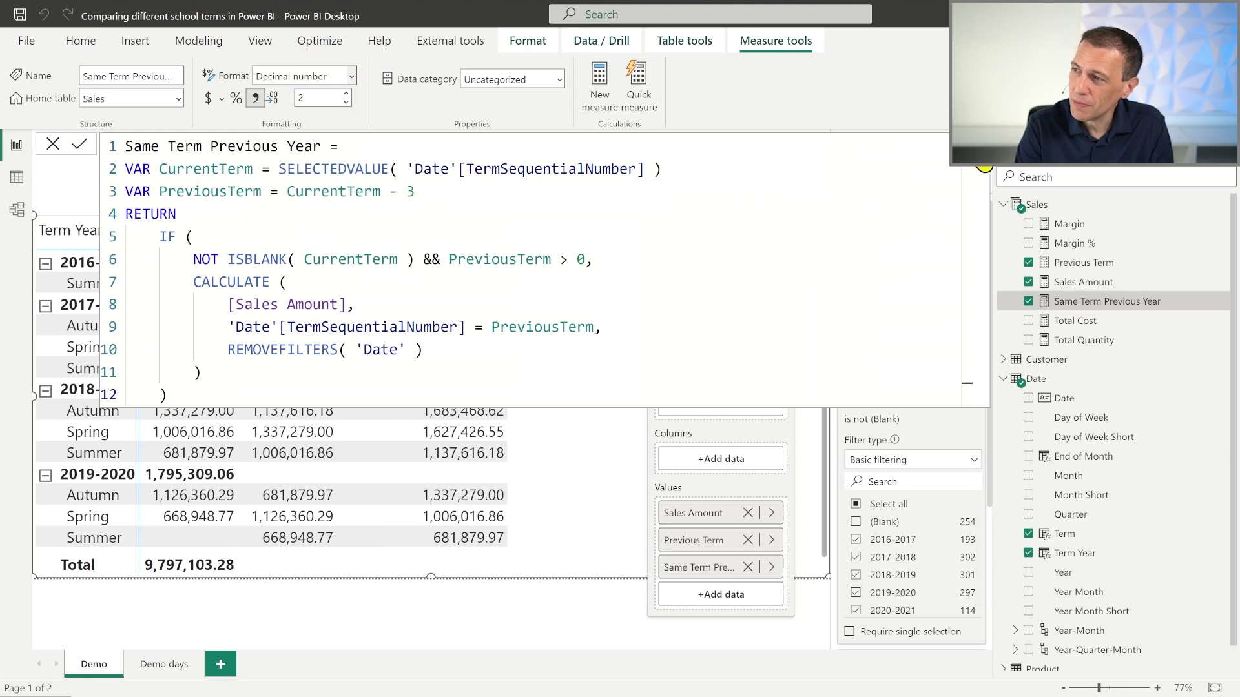
pyautogui.click(984, 166)
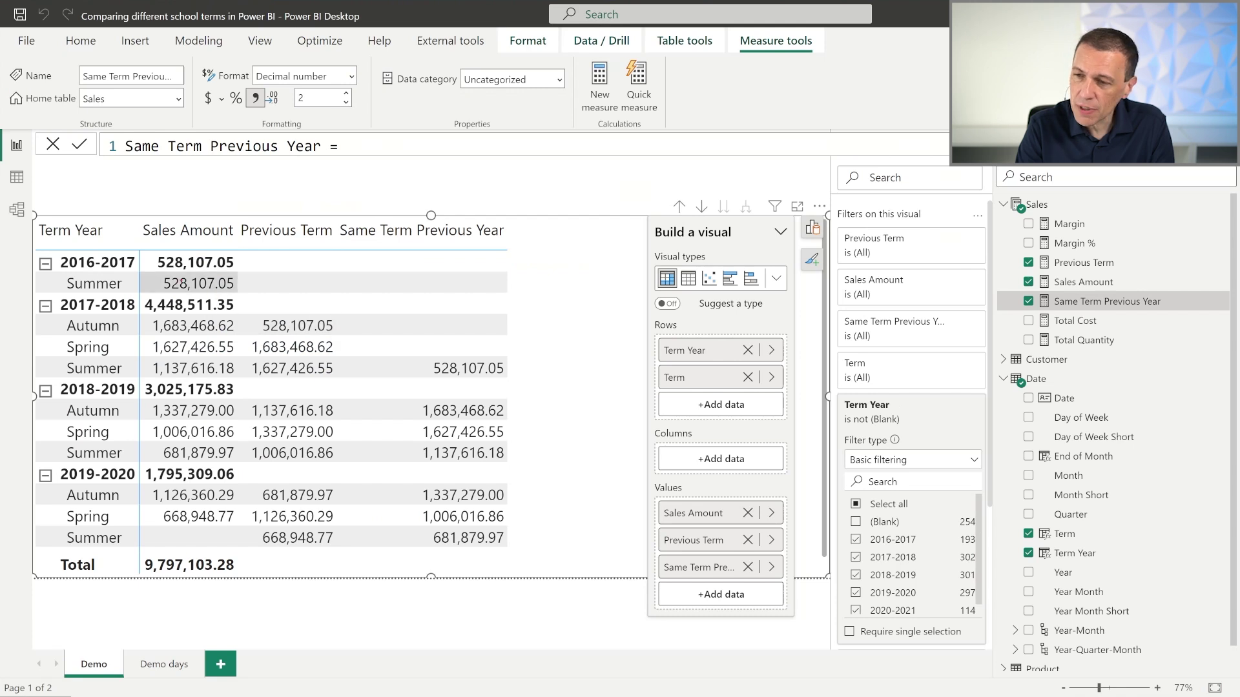
# - Compare the Summer 2016-2017 Sales Amount with the Same Term Previous Year value for Summer 2017-2018
pyautogui.moveTo(146, 273); pyautogui.dragTo(240, 293)
pyautogui.moveTo(421, 356); pyautogui.dragTo(514, 381)
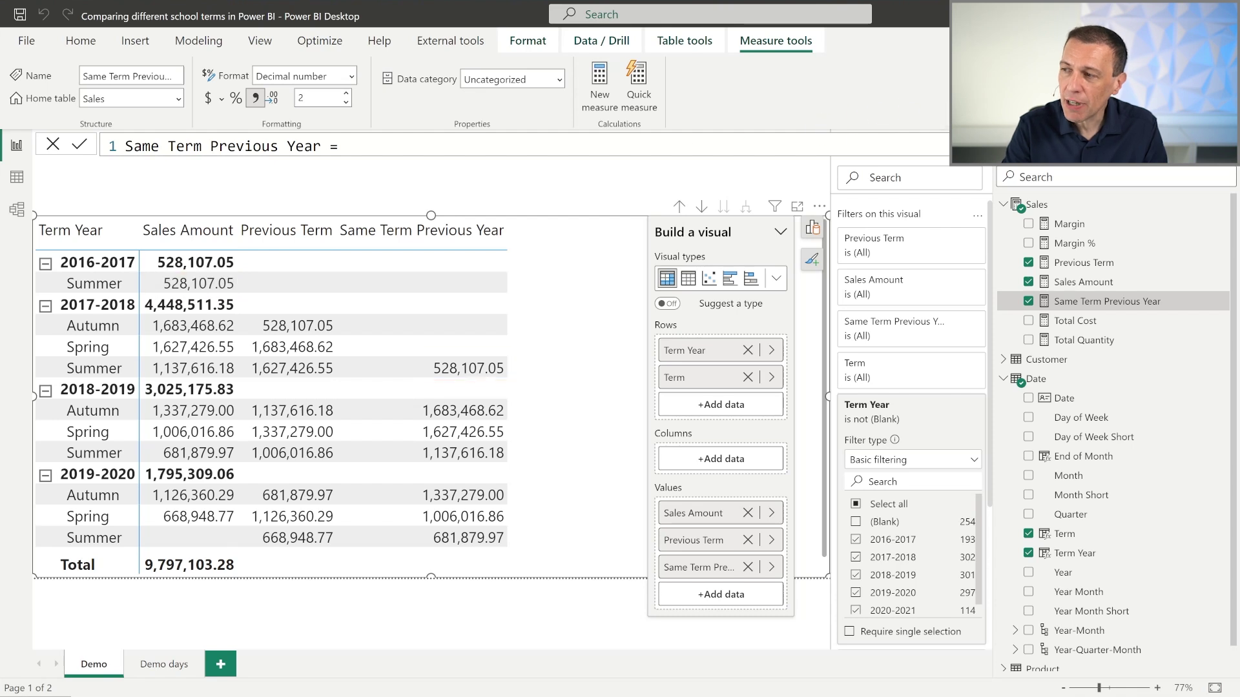
# - Review the Same Term Previous Year formula, examining its TermSequentialNumber filter and the REMOVEFILTERS( 'Date' ) argument
pyautogui.click(983, 146)
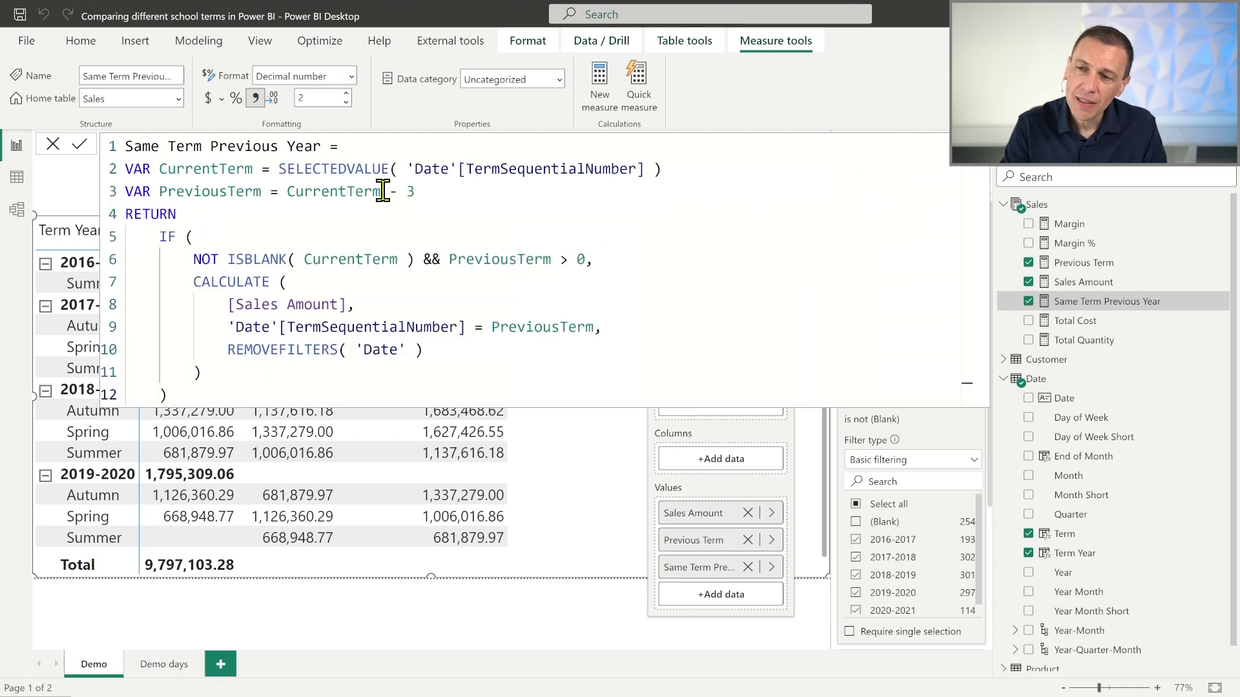
pyautogui.moveTo(603, 327); pyautogui.dragTo(223, 326)
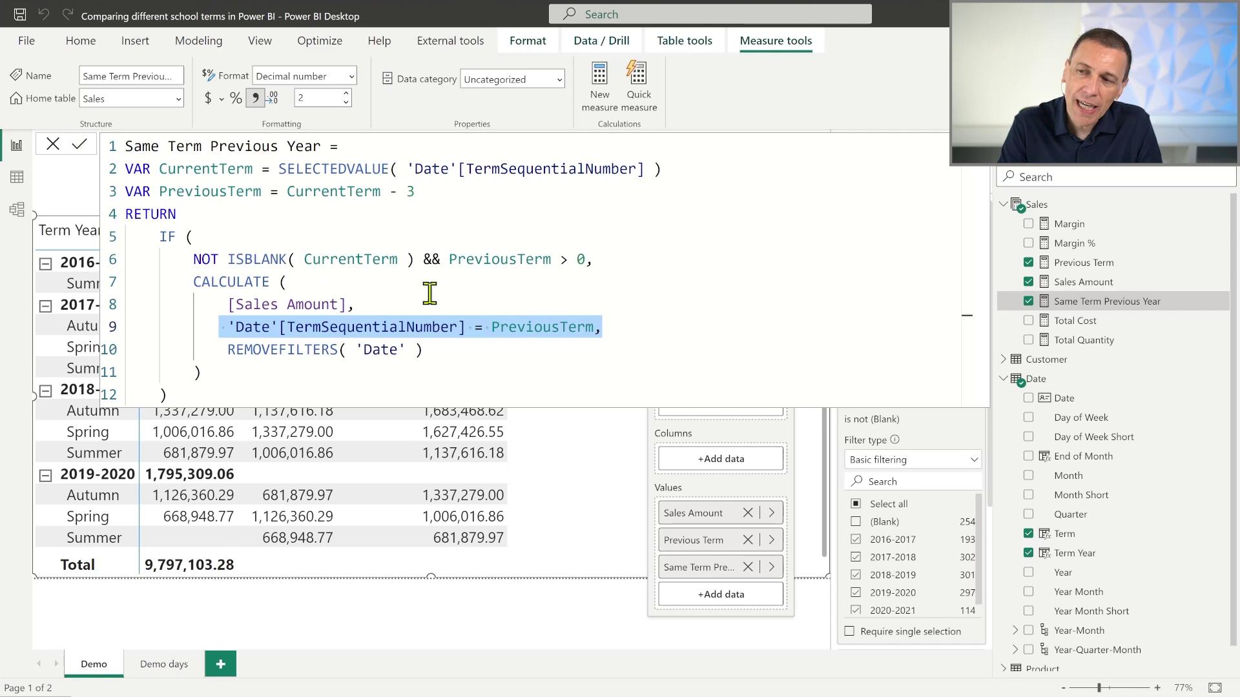
pyautogui.click(530, 634)
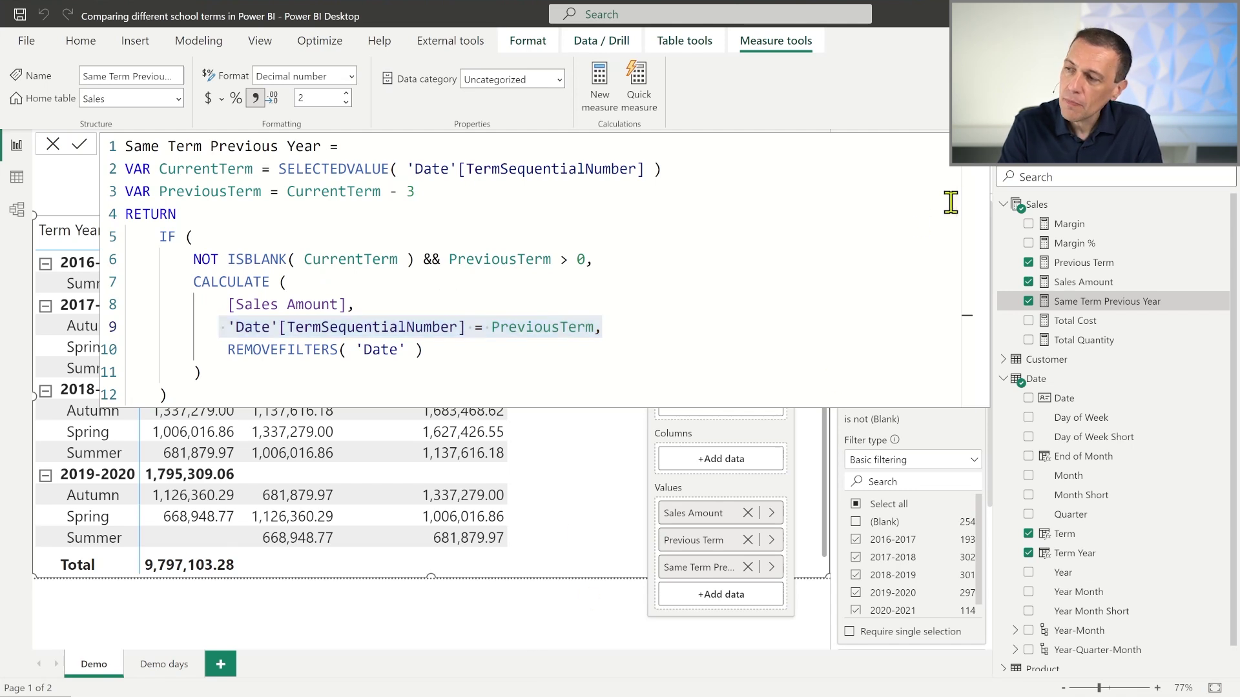
pyautogui.click(976, 146)
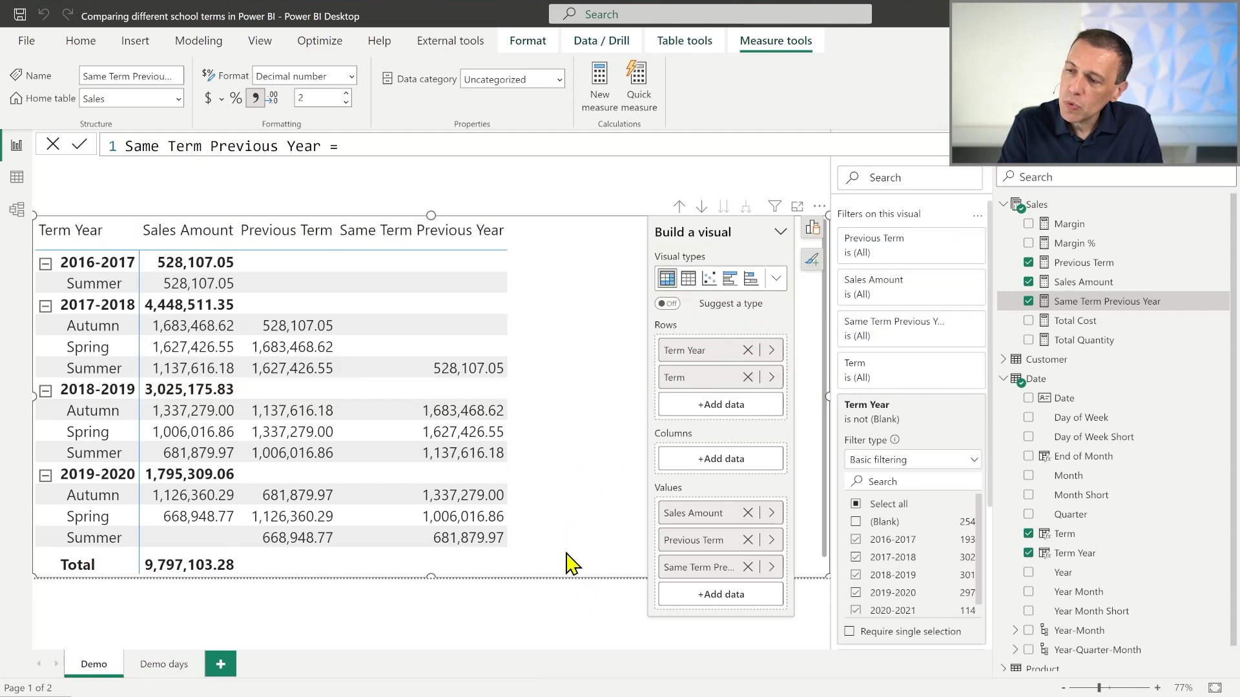
pyautogui.click(390, 187)
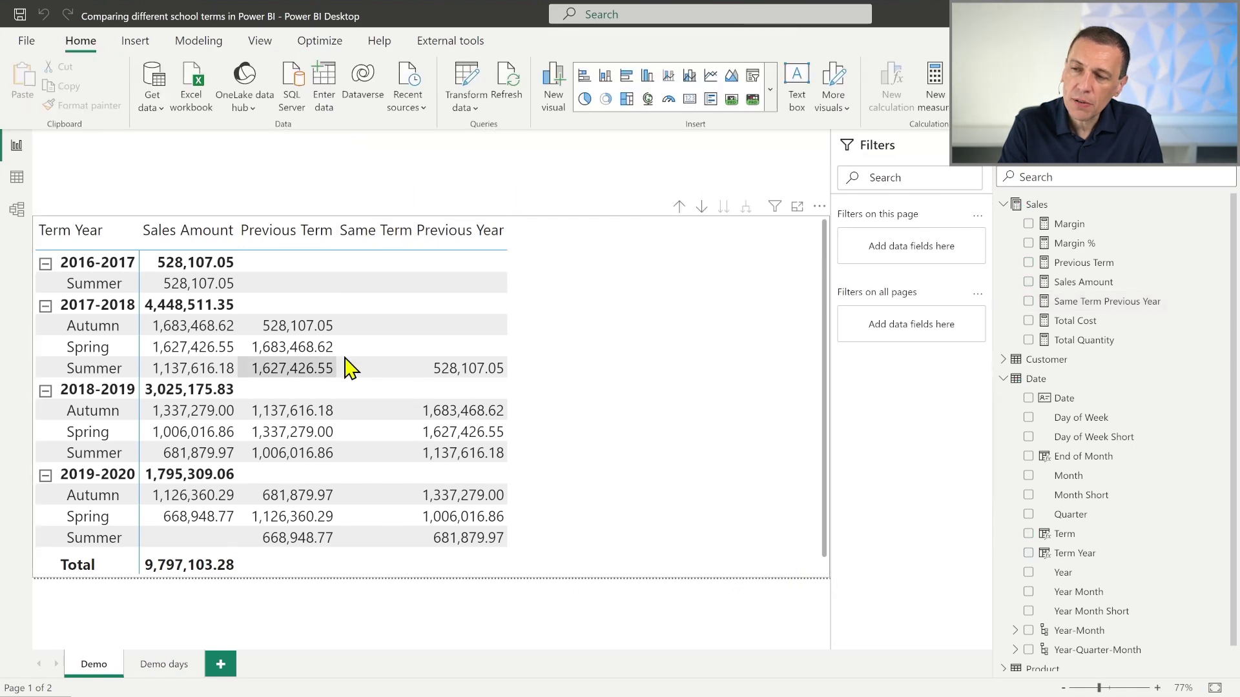
pyautogui.click(1101, 302)
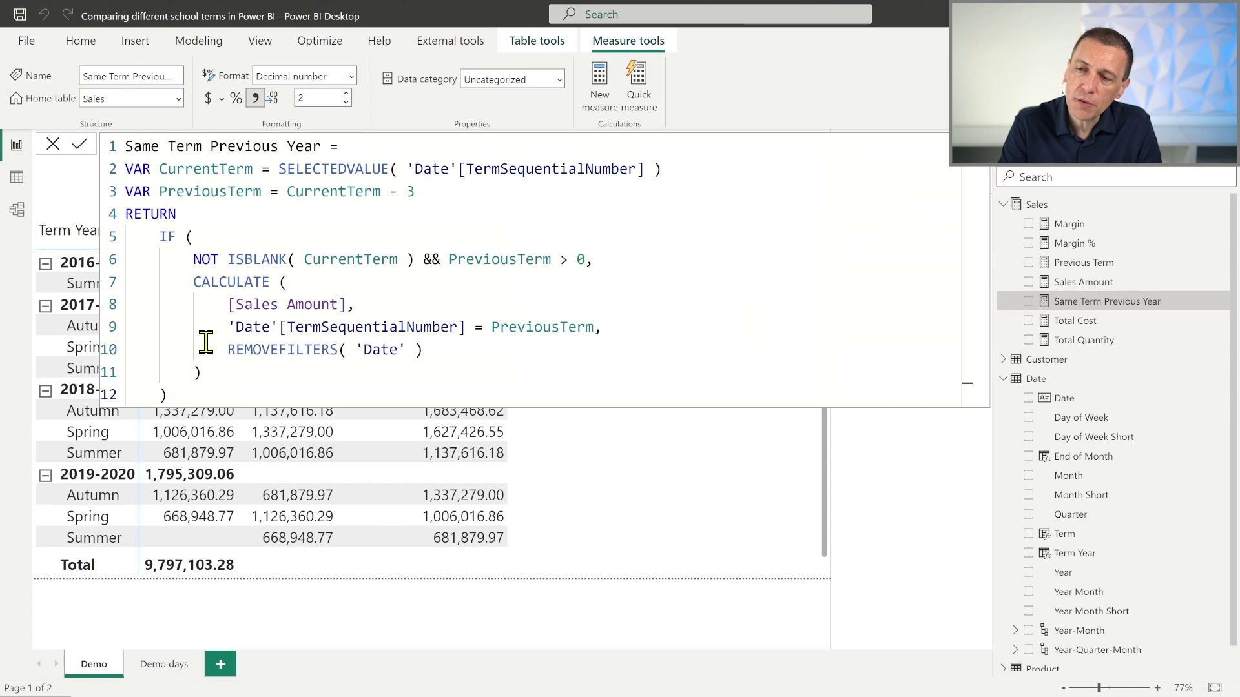
pyautogui.moveTo(202, 349); pyautogui.dragTo(448, 354)
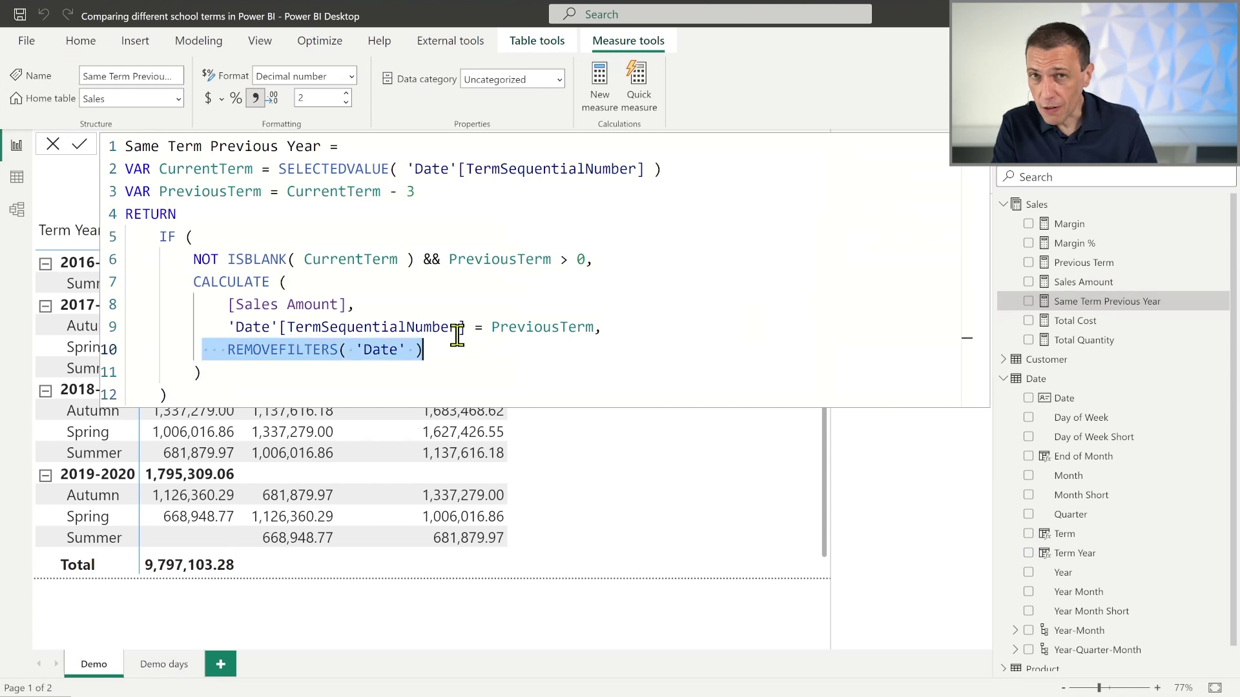
pyautogui.click(435, 409)
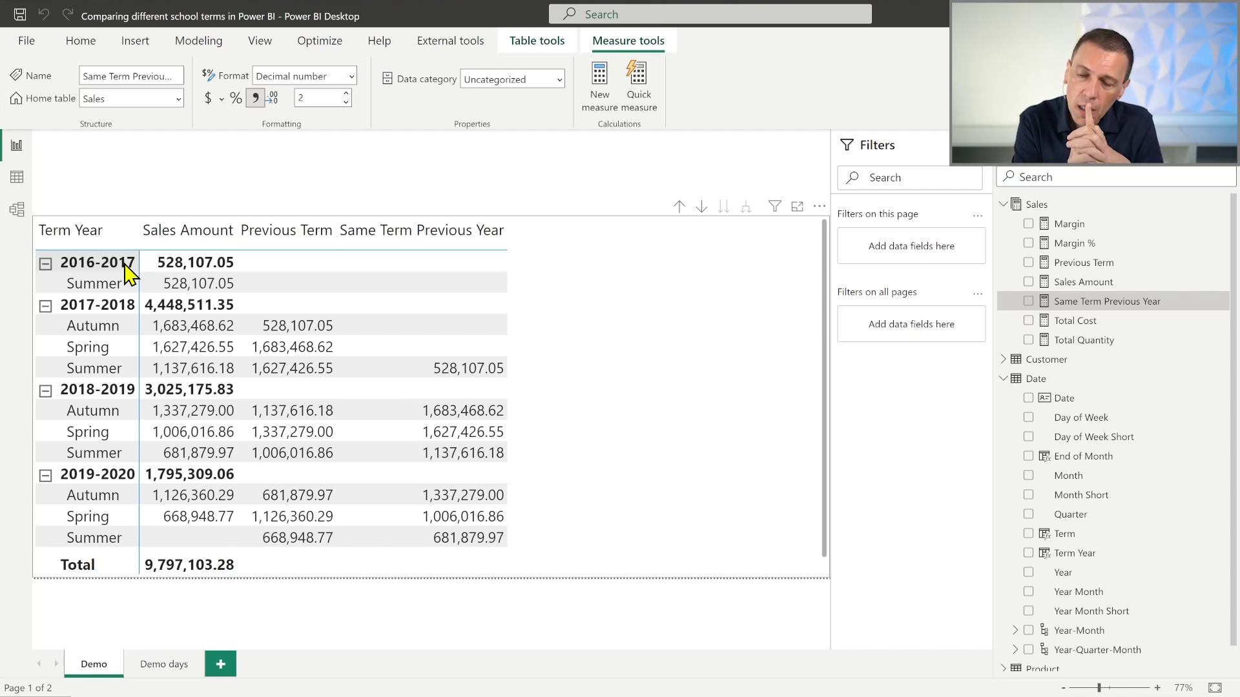
# - Copy the matrix onto the Demo days page and narrow it so that it does not cover the Day of Week slicer
pyautogui.click(662, 320)
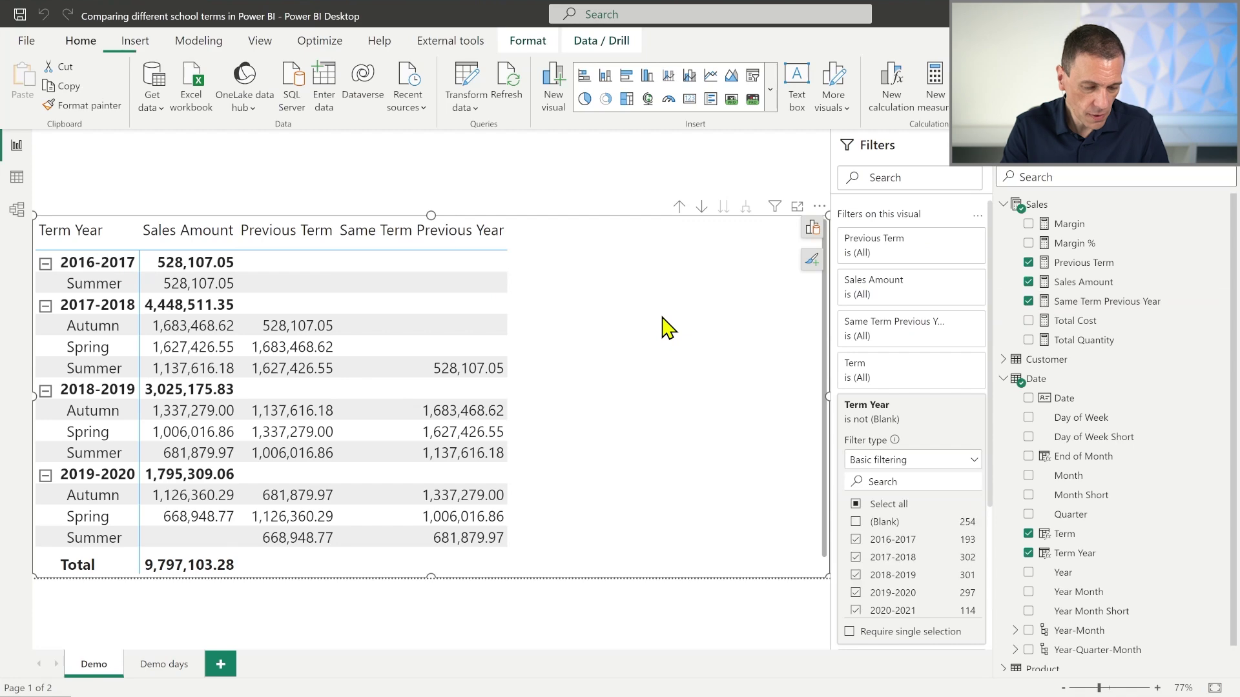
pyautogui.click(163, 664)
pyautogui.hotkey('ctrl', 'v')
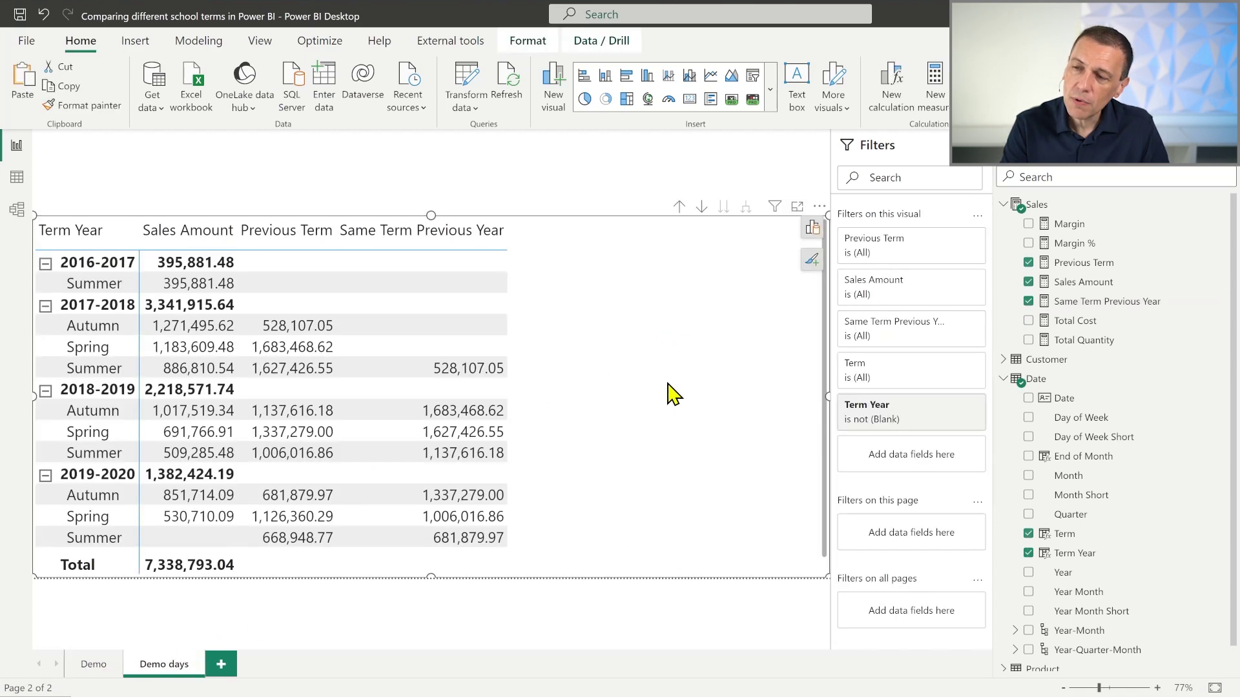
pyautogui.moveTo(824, 398); pyautogui.dragTo(677, 396)
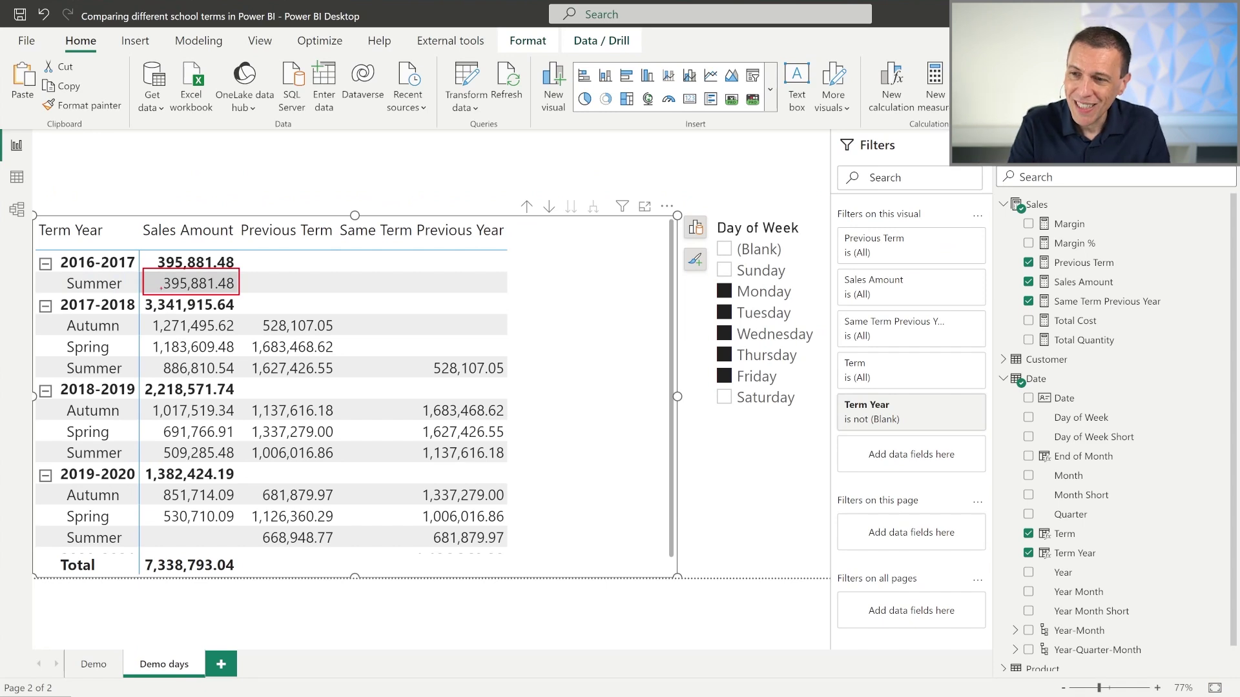
# - Compare the Summer 2016-2017 Sales Amount with the matching Previous Term and Same Term Previous Year values on the Demo days page
pyautogui.moveTo(250, 313); pyautogui.dragTo(332, 332)
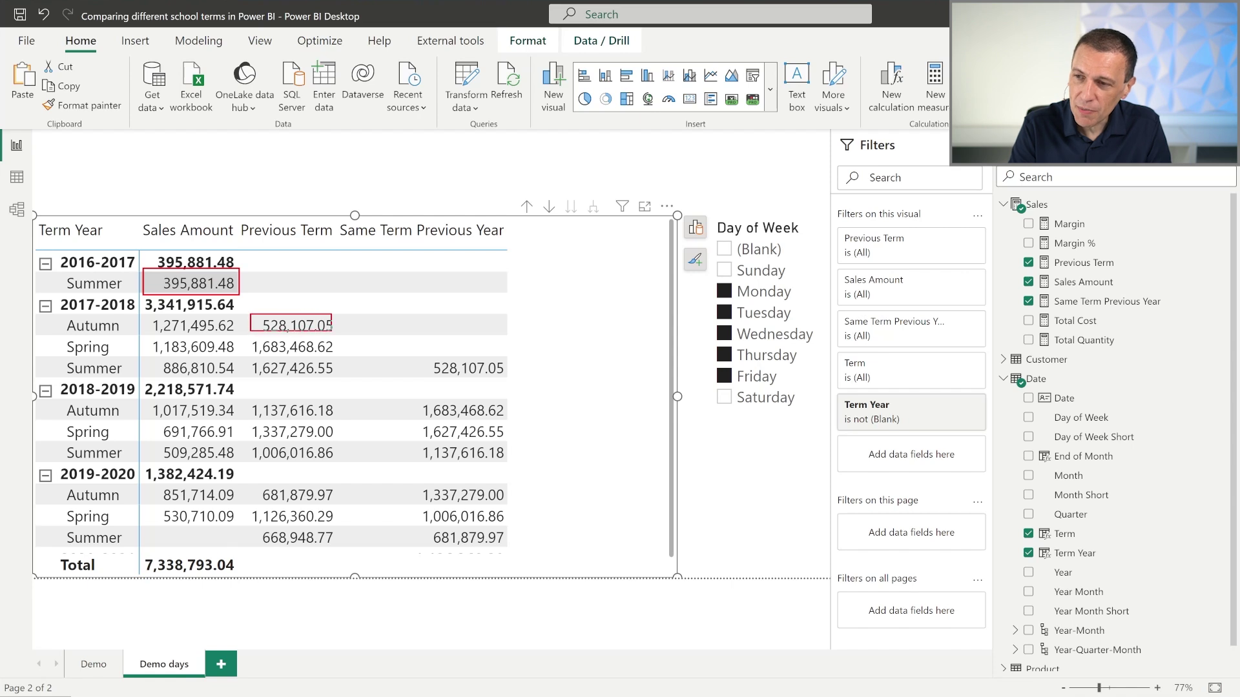
pyautogui.moveTo(411, 355); pyautogui.dragTo(514, 384)
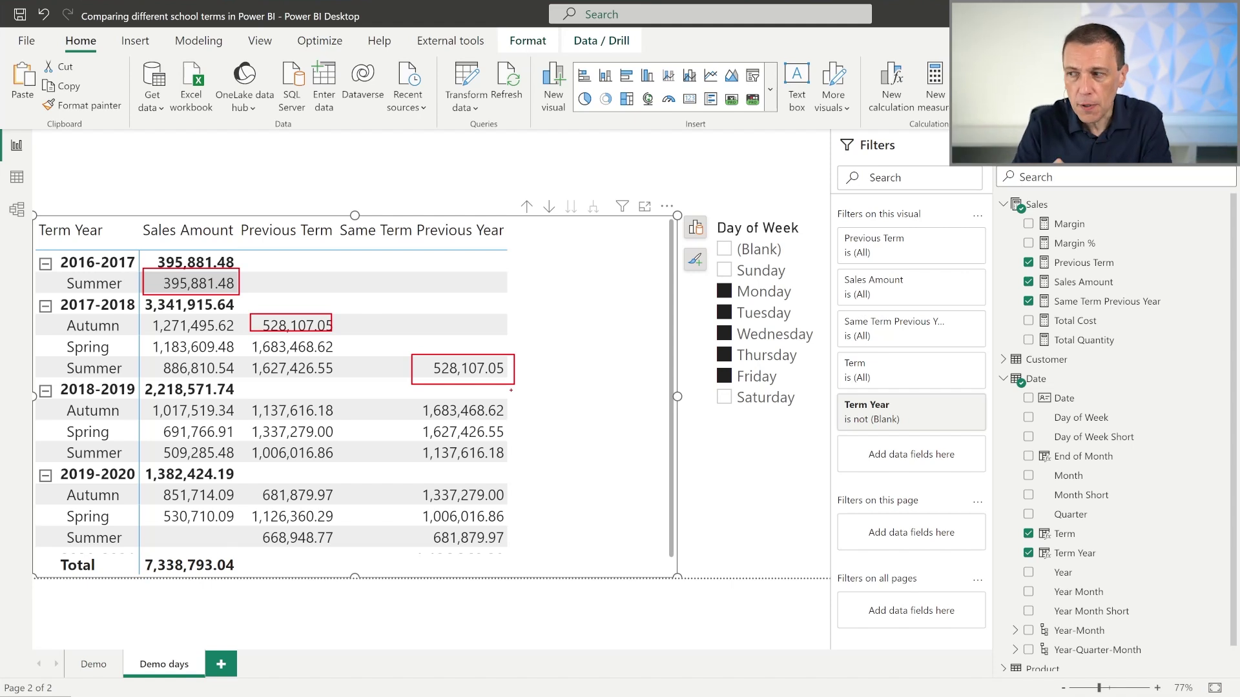
pyautogui.press('Escape')
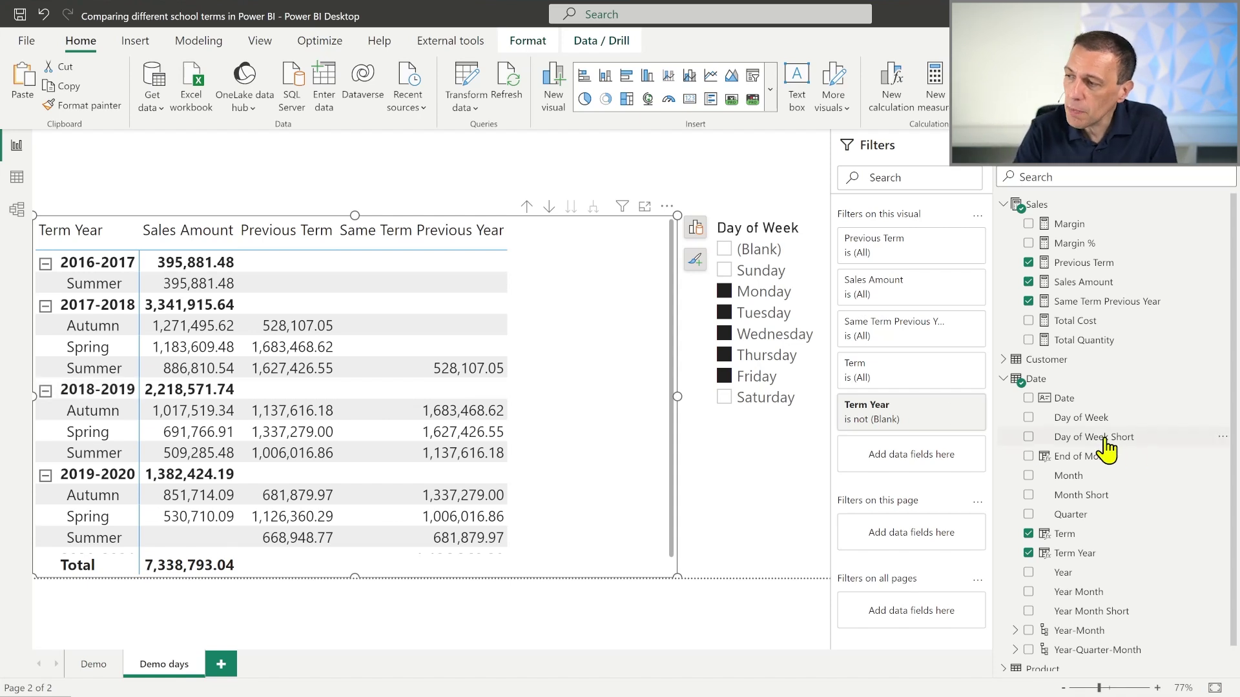
# - Replace REMOVEFILTERS with ALLEXCEPT in the Previous Term measure's CALCULATE, keeping 'Date' as its table argument
pyautogui.click(1096, 292)
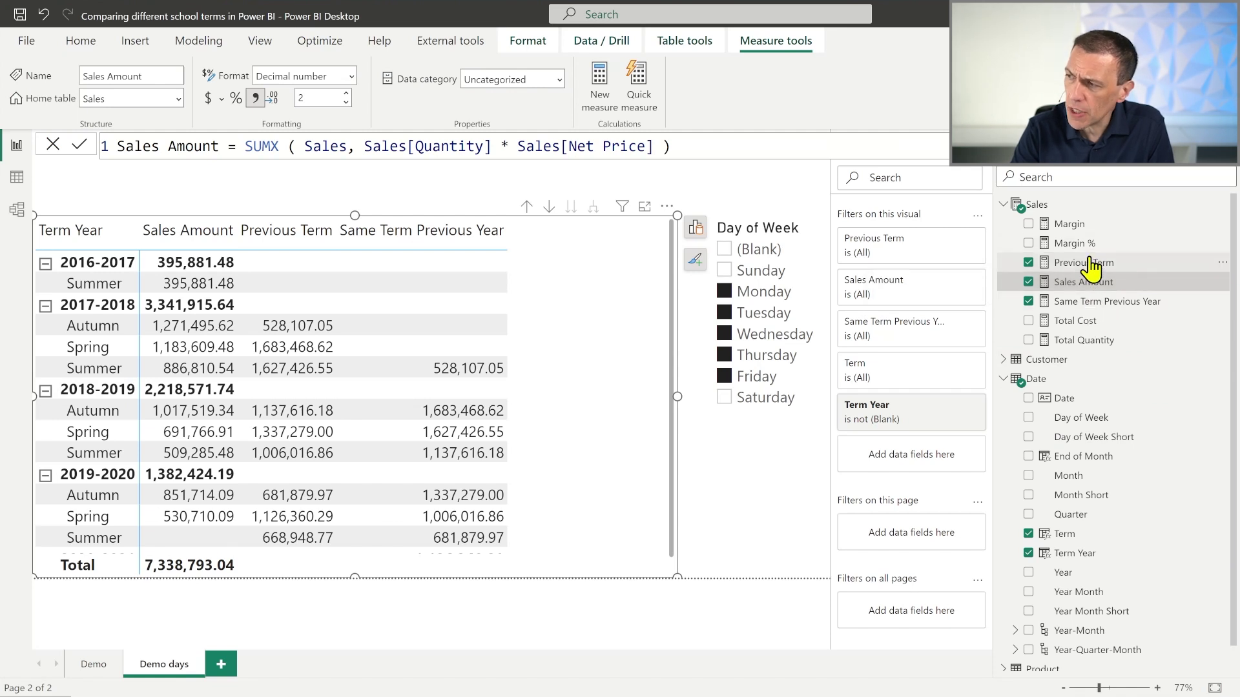
pyautogui.click(1085, 263)
pyautogui.moveTo(227, 349); pyautogui.dragTo(429, 352)
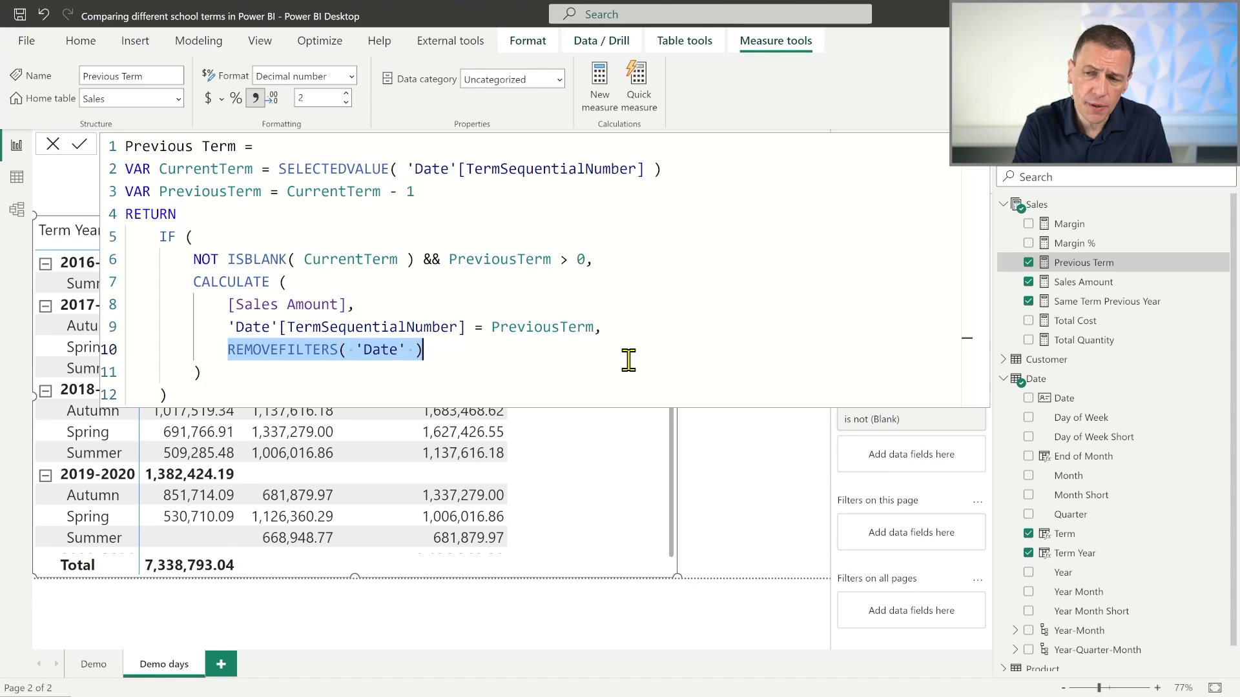
pyautogui.press('Left')
pyautogui.hotkey('ctrl', 'shift', 'Right')
pyautogui.write('ALL')
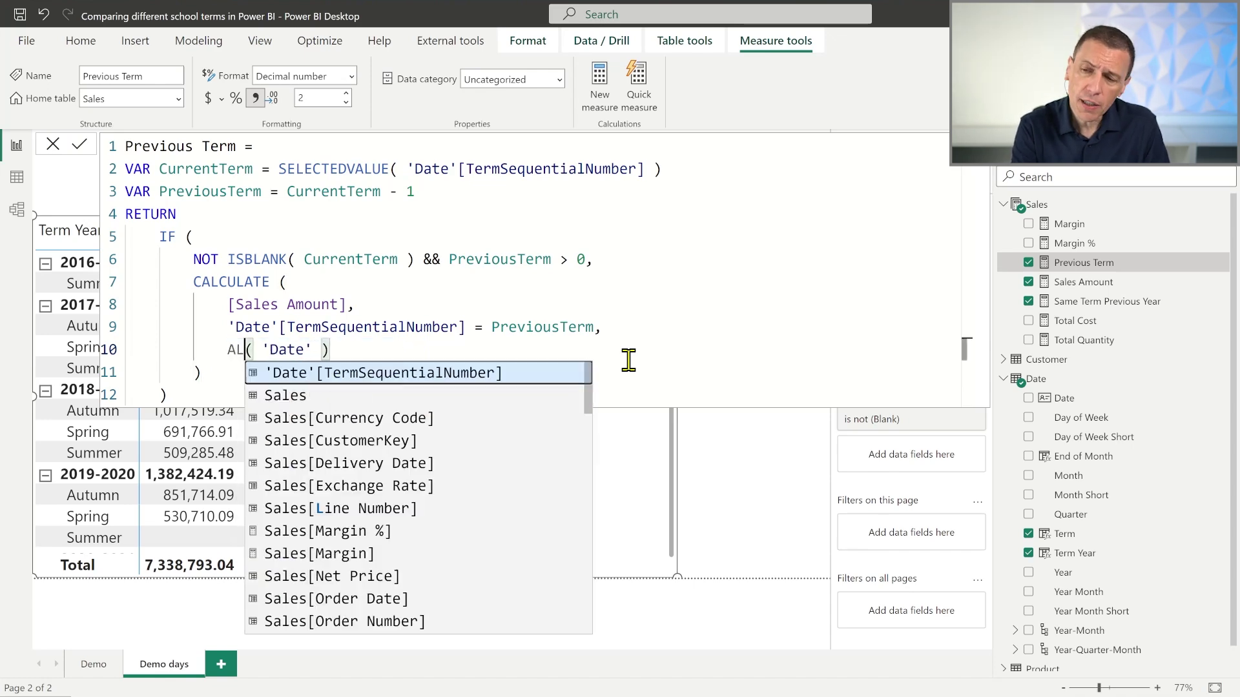
pyautogui.press('Down')
pyautogui.press('Down')
pyautogui.press('Tab')
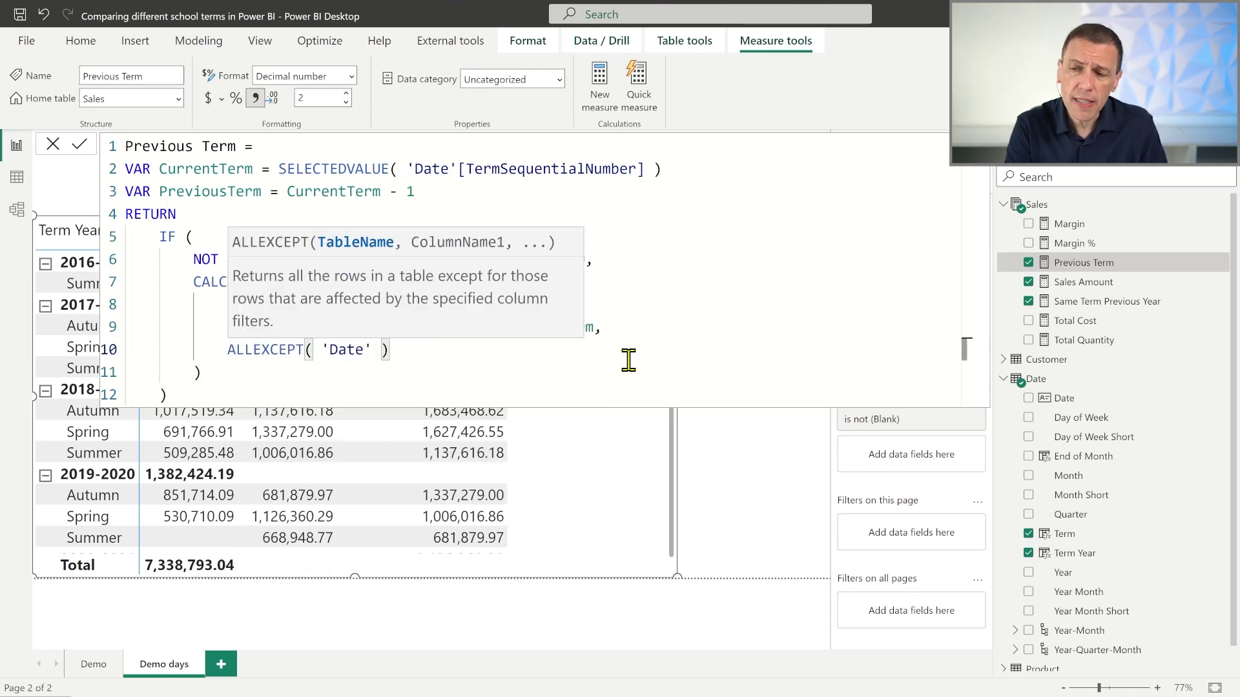
# - Put 'Date' on its own line inside ALLEXCEPT and add 'Date'[Day of Week] as the first excepted column
pyautogui.press('Return')
pyautogui.hotkey('ctrl', 'Right')
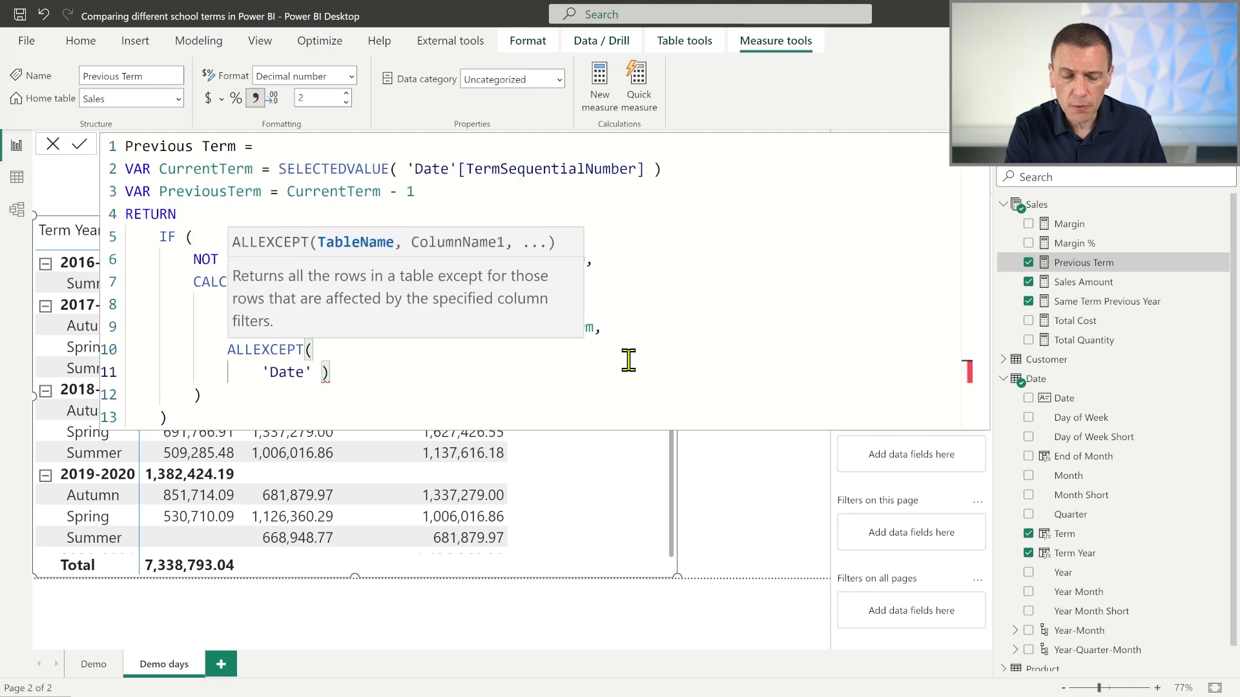
pyautogui.write(',')
pyautogui.press('Return')
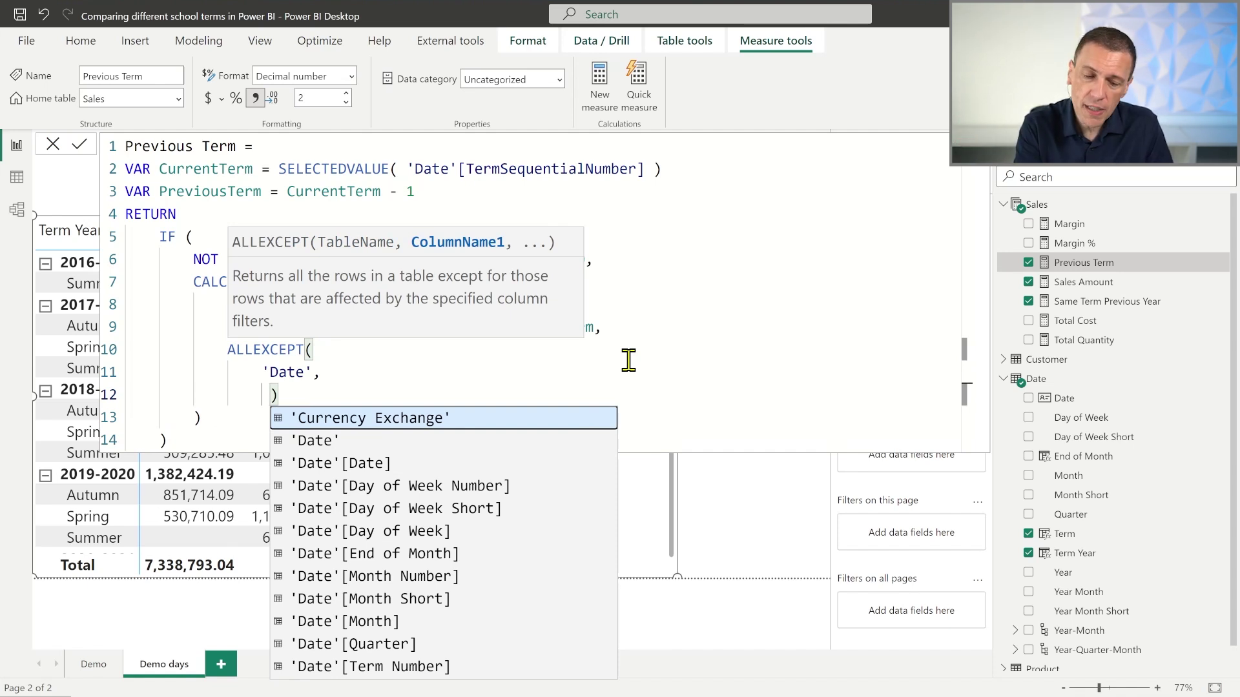
pyautogui.write('Day o')
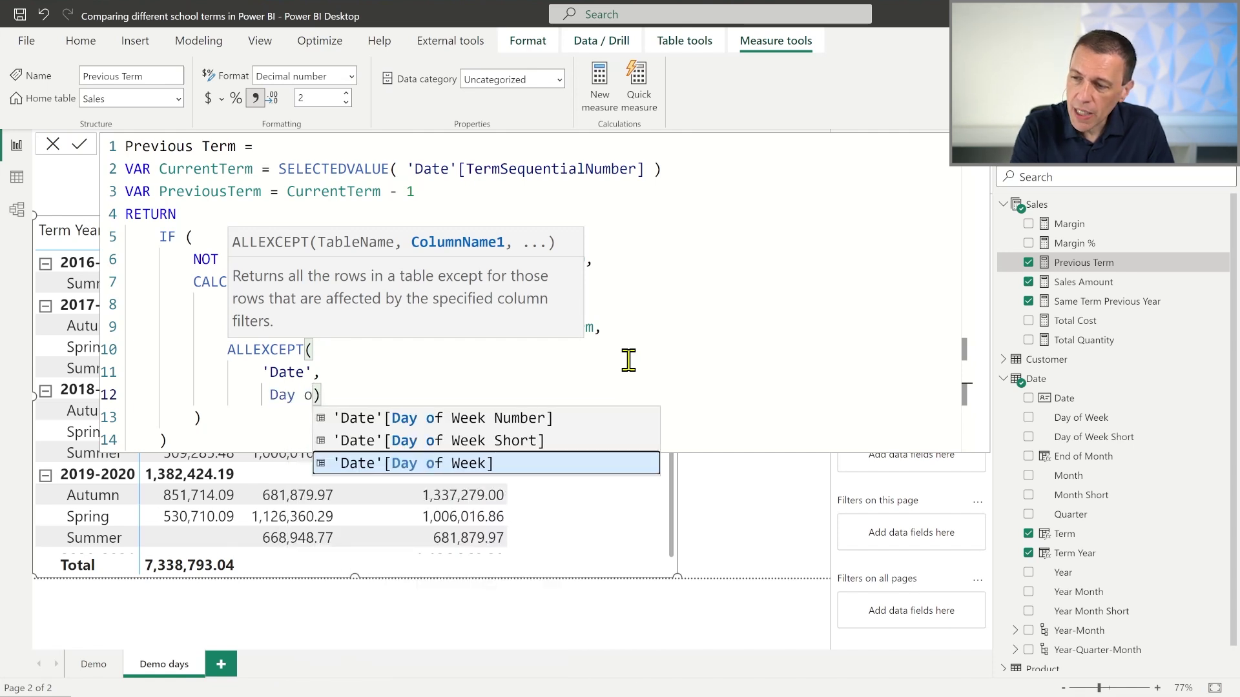
pyautogui.press('Tab')
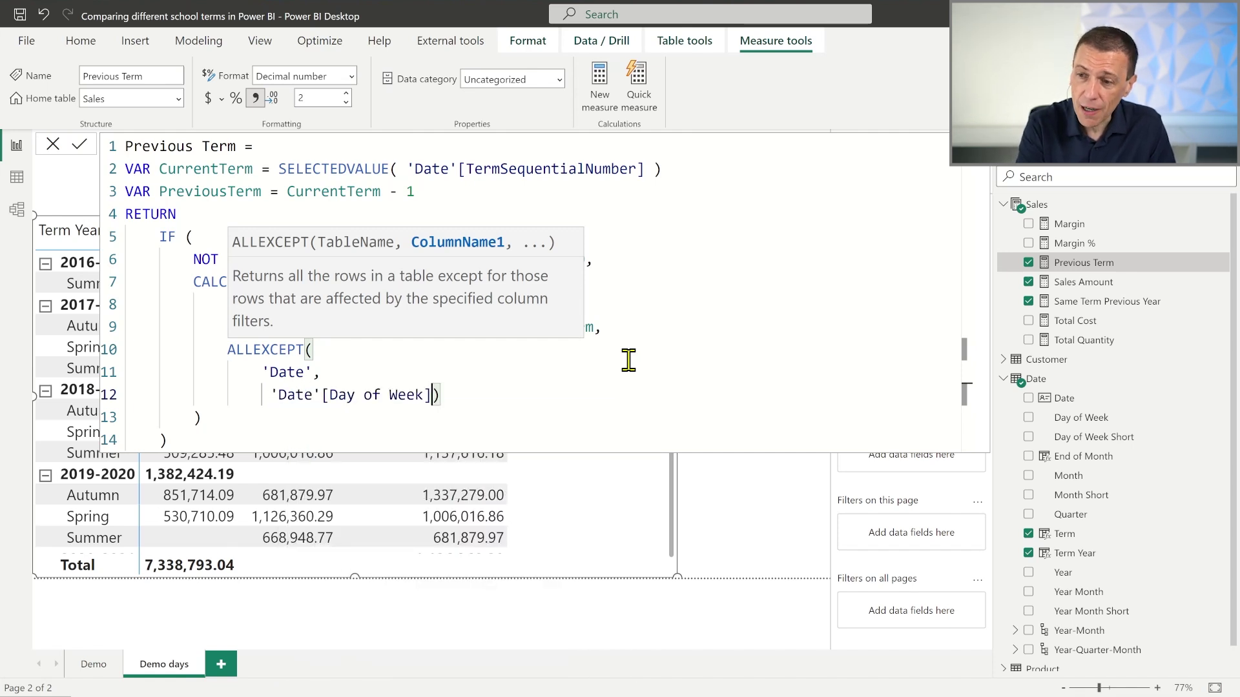
# - Add 'Date'[Day of Week Number] and 'Date'[Day of Week Short] on separate lines as further ALLEXCEPT columns
pyautogui.write(',')
pyautogui.hotkey('shift', 'Return')
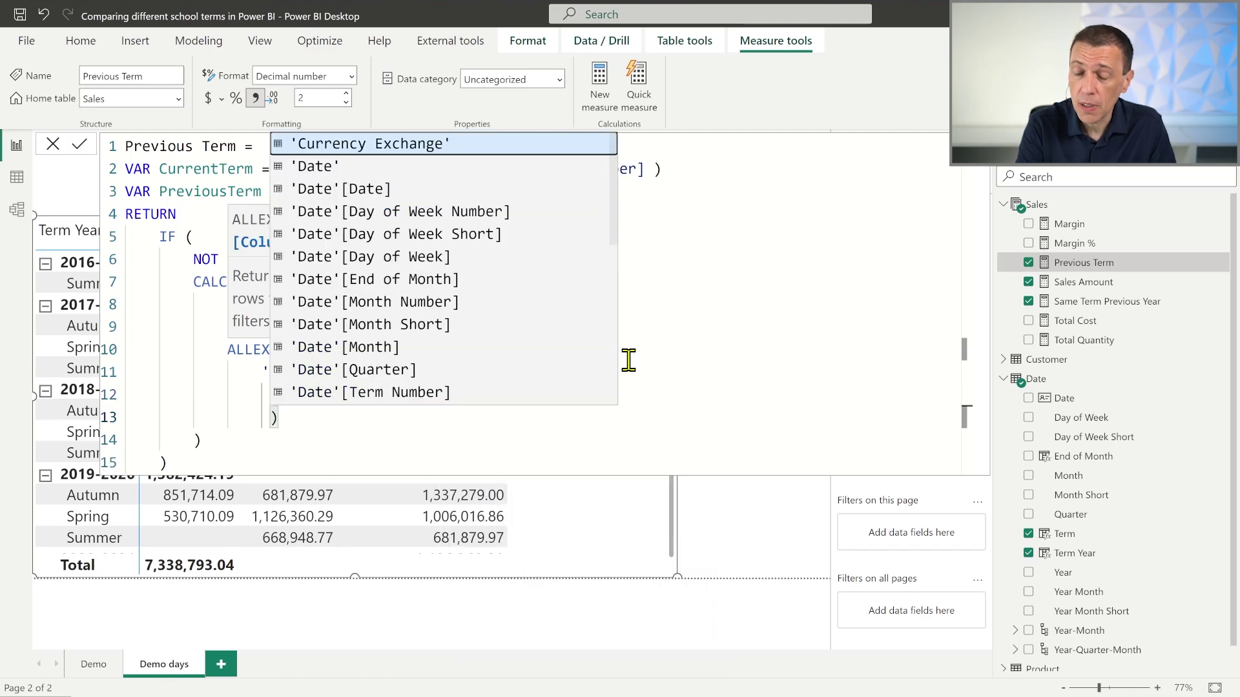
pyautogui.write('Day')
pyautogui.press('Up')
pyautogui.press('Up')
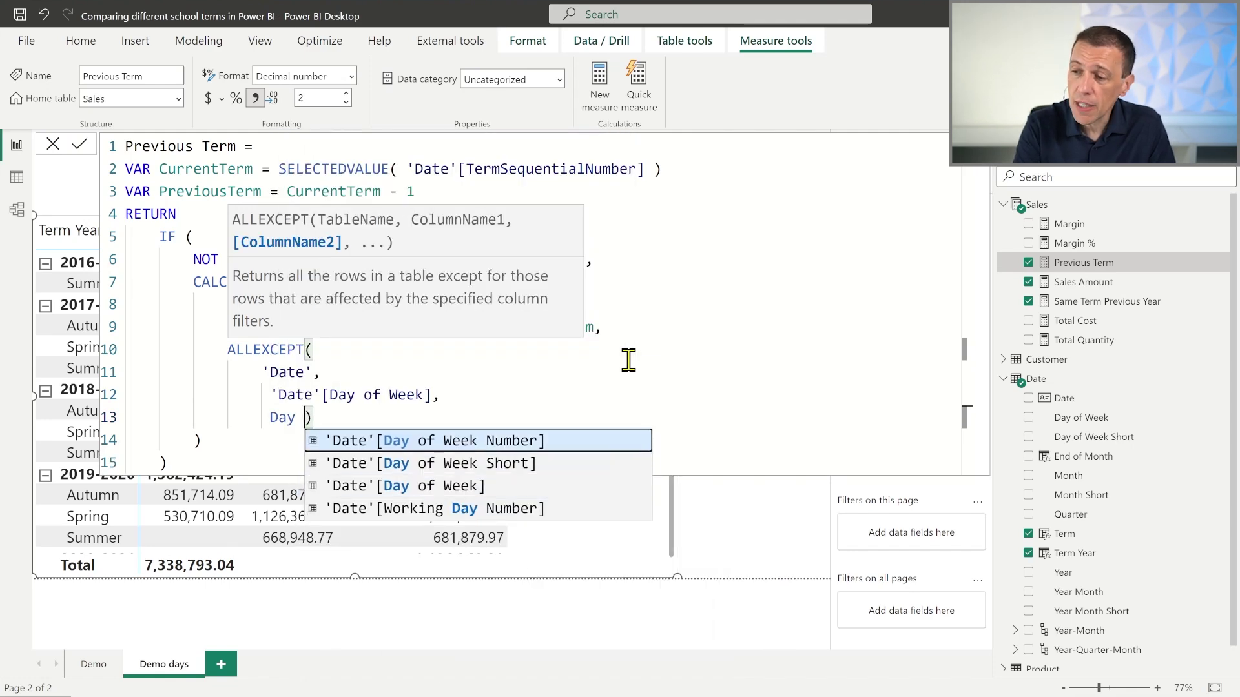
pyautogui.press('Tab')
pyautogui.write(',')
pyautogui.hotkey('shift', 'Return')
pyautogui.write('Day')
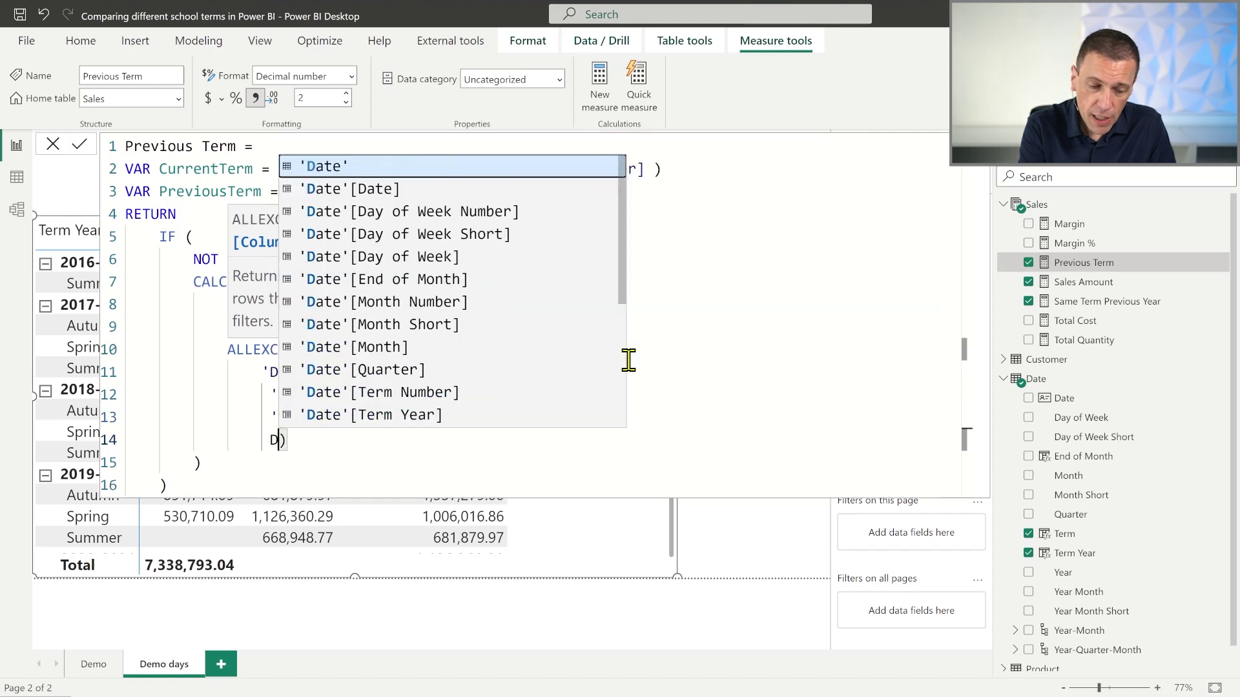
pyautogui.press('Up')
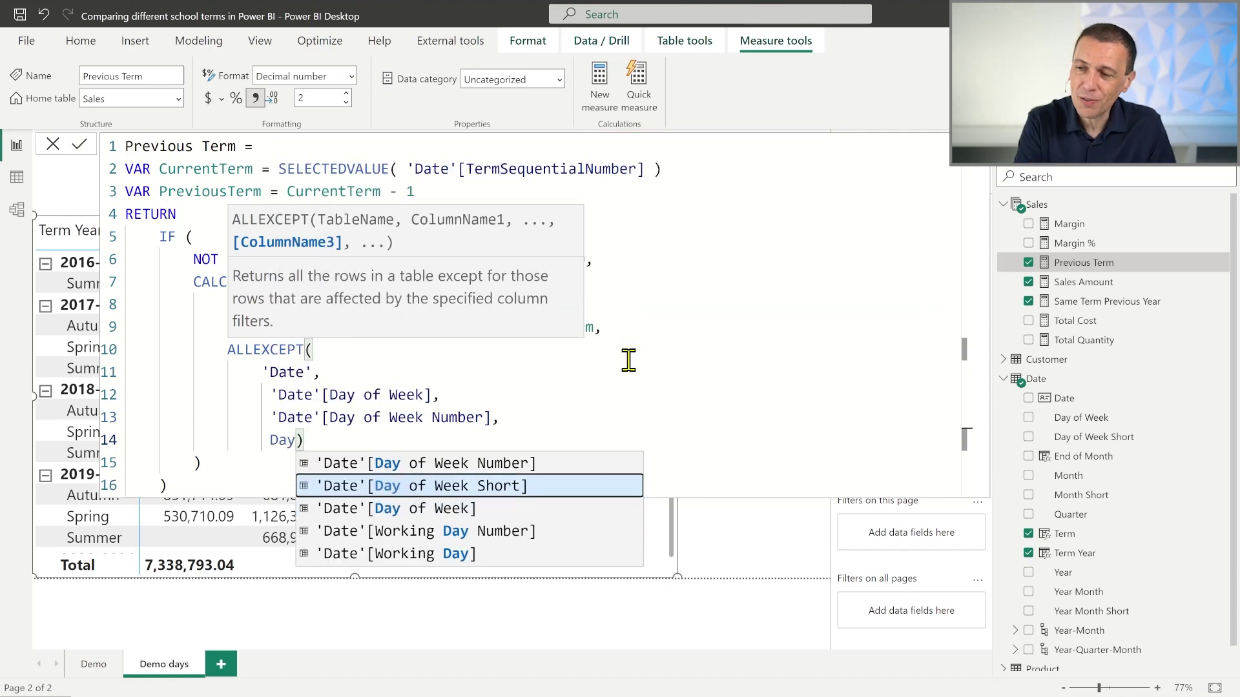
pyautogui.press('Tab')
# - Add 'Date'[Working Day] on a new line as the last ALLEXCEPT column
pyautogui.write(',')
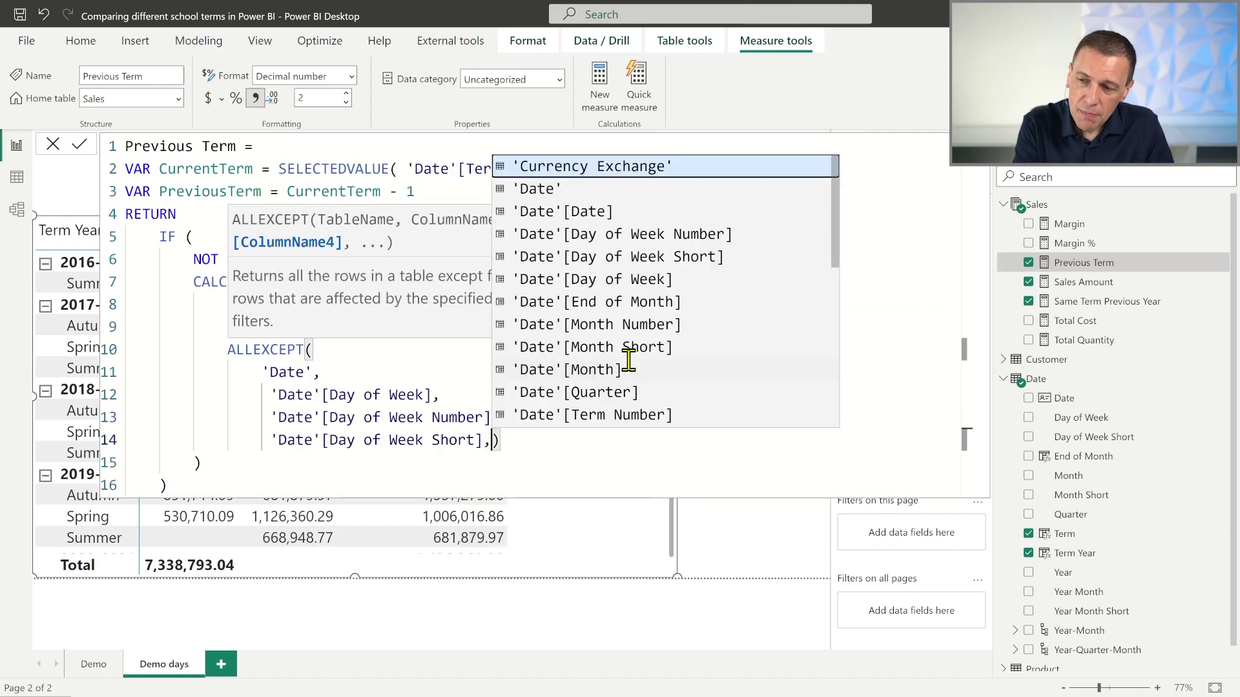
pyautogui.hotkey('shift', 'Return')
pyautogui.write('Wor')
pyautogui.press('Tab')
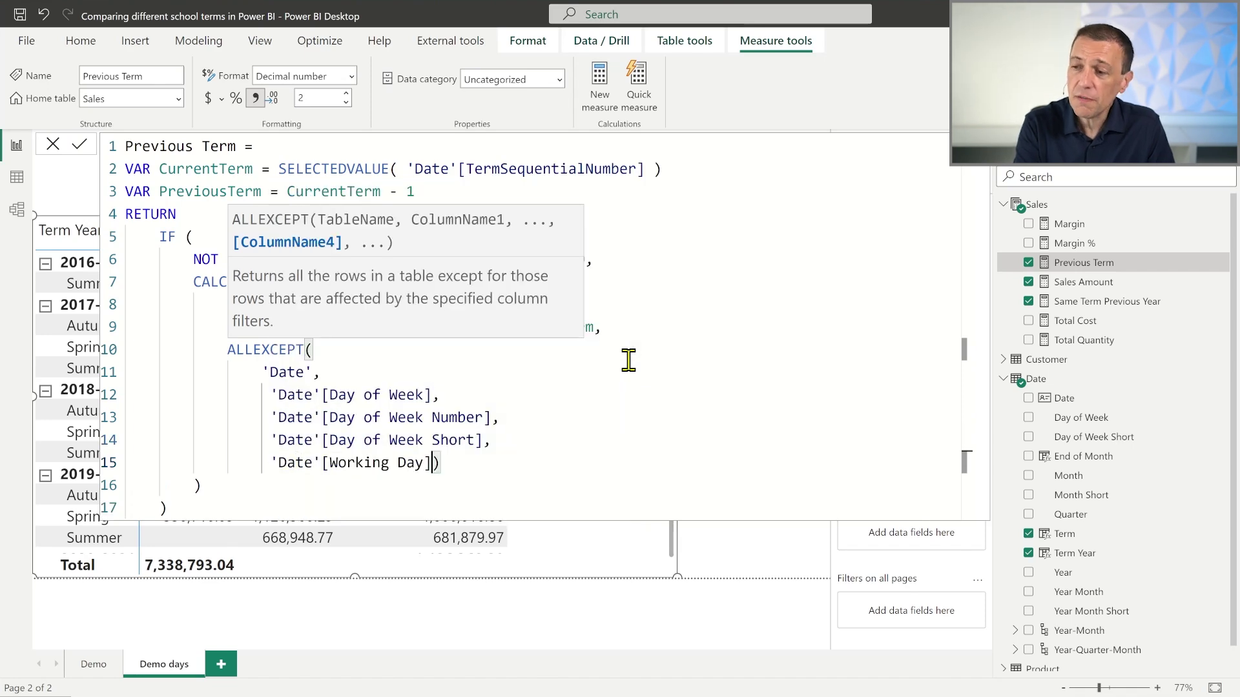
# - Move the closing parenthesis of ALLEXCEPT to its own line and align the excepted columns with 'Date'
pyautogui.hotkey('shift', 'Return')
pyautogui.press('BackSpace')
pyautogui.press('Up')
pyautogui.press('Delete')
pyautogui.press('Up')
pyautogui.press('Delete')
pyautogui.press('Up')
pyautogui.press('Delete')
pyautogui.press('Up')
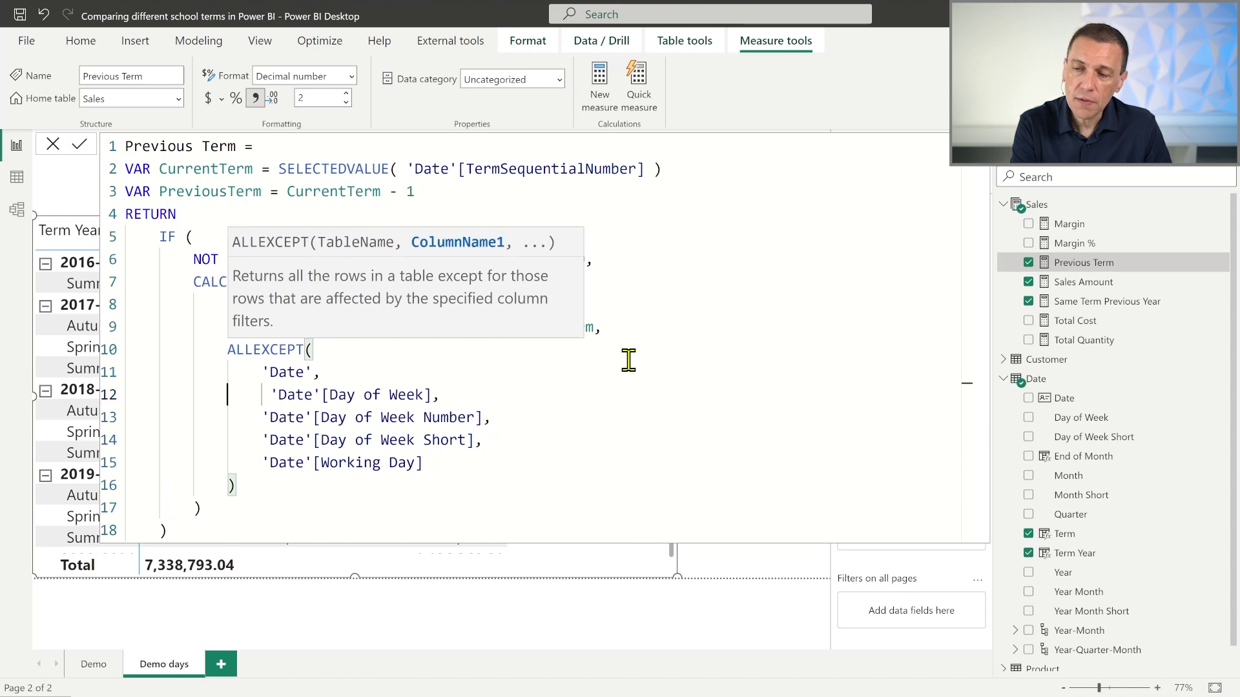
pyautogui.press('Delete')
pyautogui.click(666, 299)
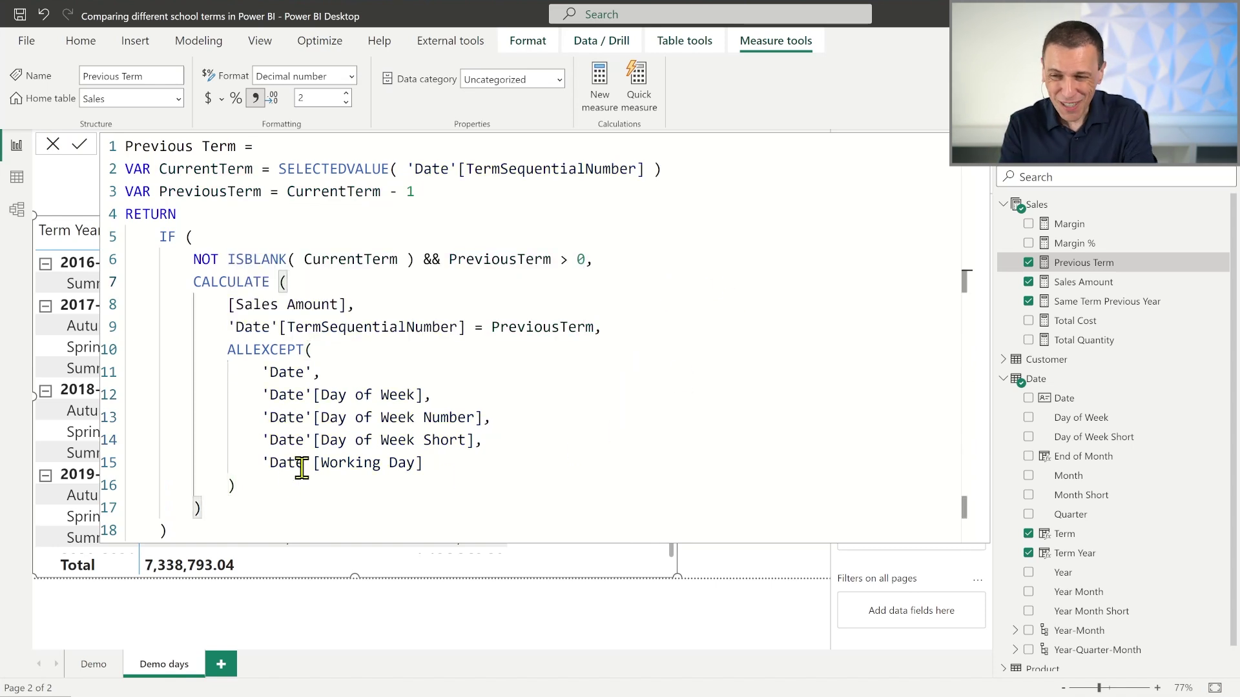
# - Copy the complete ALLEXCEPT block and commit the Previous Term measure
pyautogui.moveTo(239, 489); pyautogui.dragTo(98, 349)
pyautogui.hotkey('ctrl', 'c')
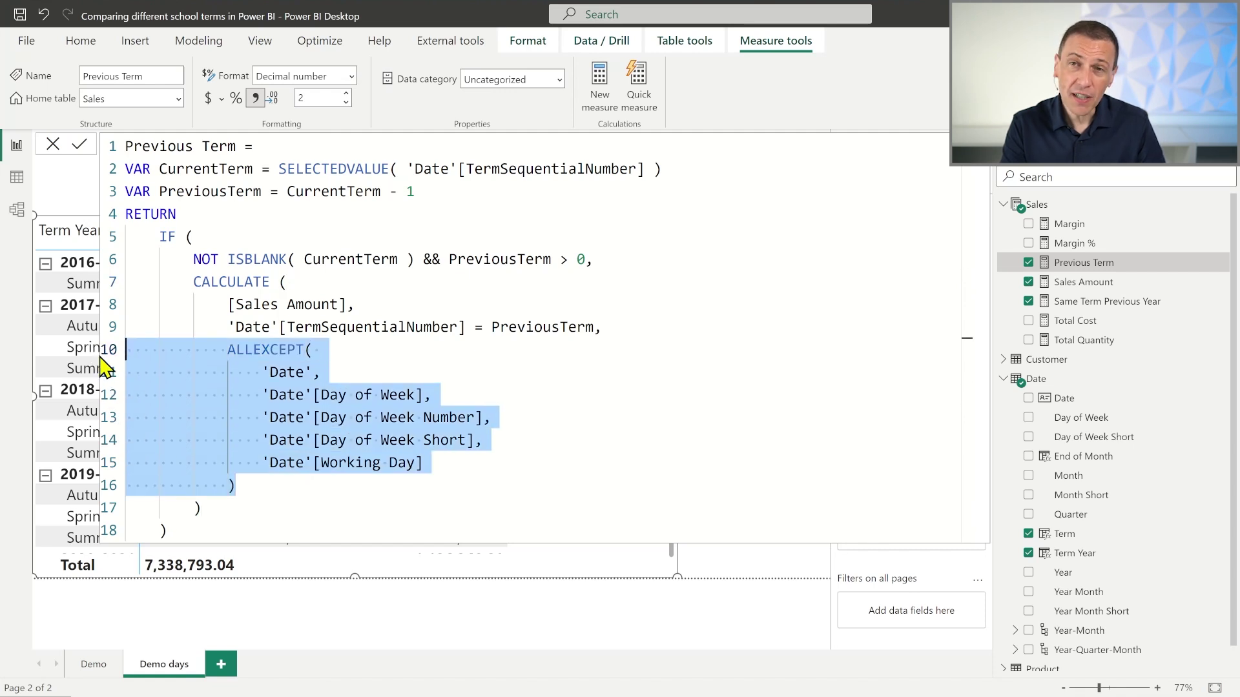
pyautogui.click(80, 144)
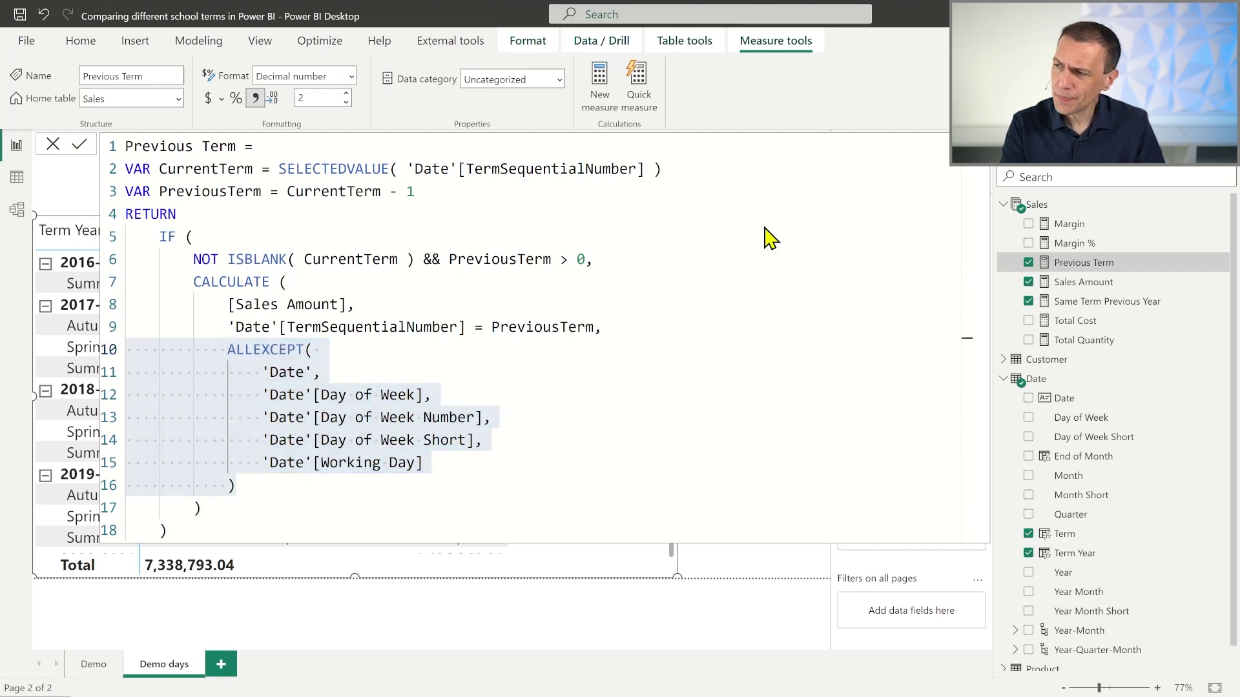
# - Replace the REMOVEFILTERS line in the Same Term Previous Year measure with the copied ALLEXCEPT block and commit it
pyautogui.click(1091, 303)
pyautogui.moveTo(490, 349); pyautogui.dragTo(65, 339)
pyautogui.hotkey('ctrl', 'v')
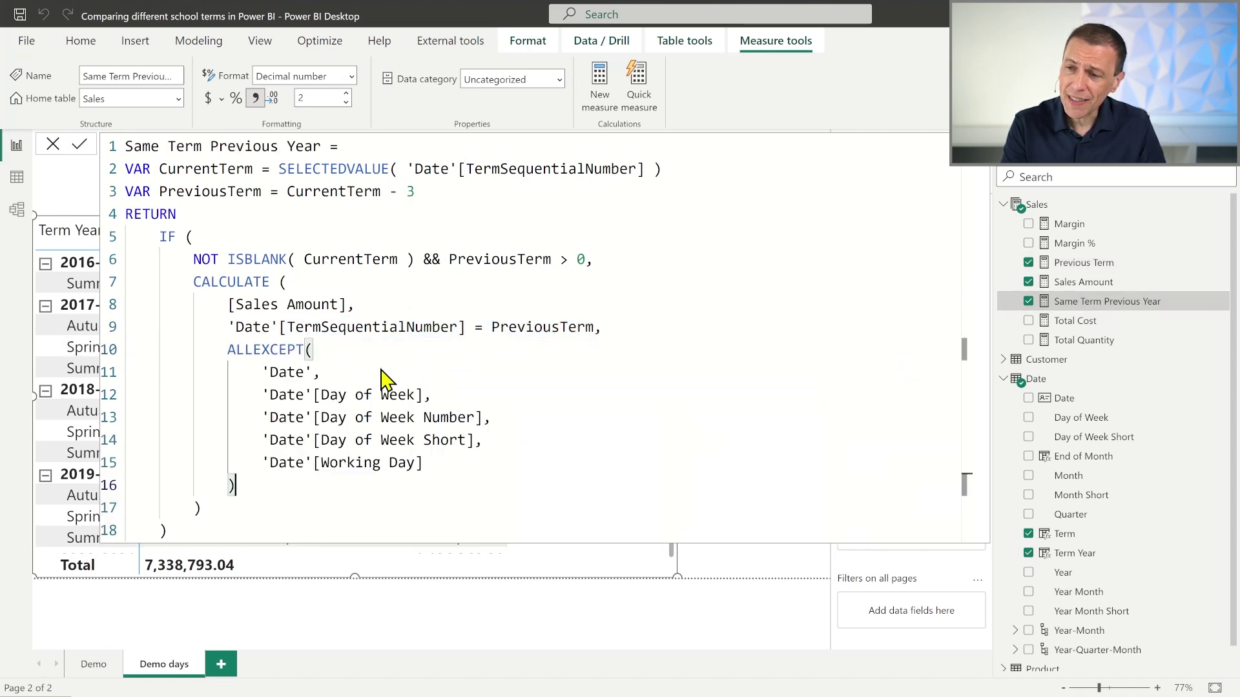
pyautogui.click(81, 145)
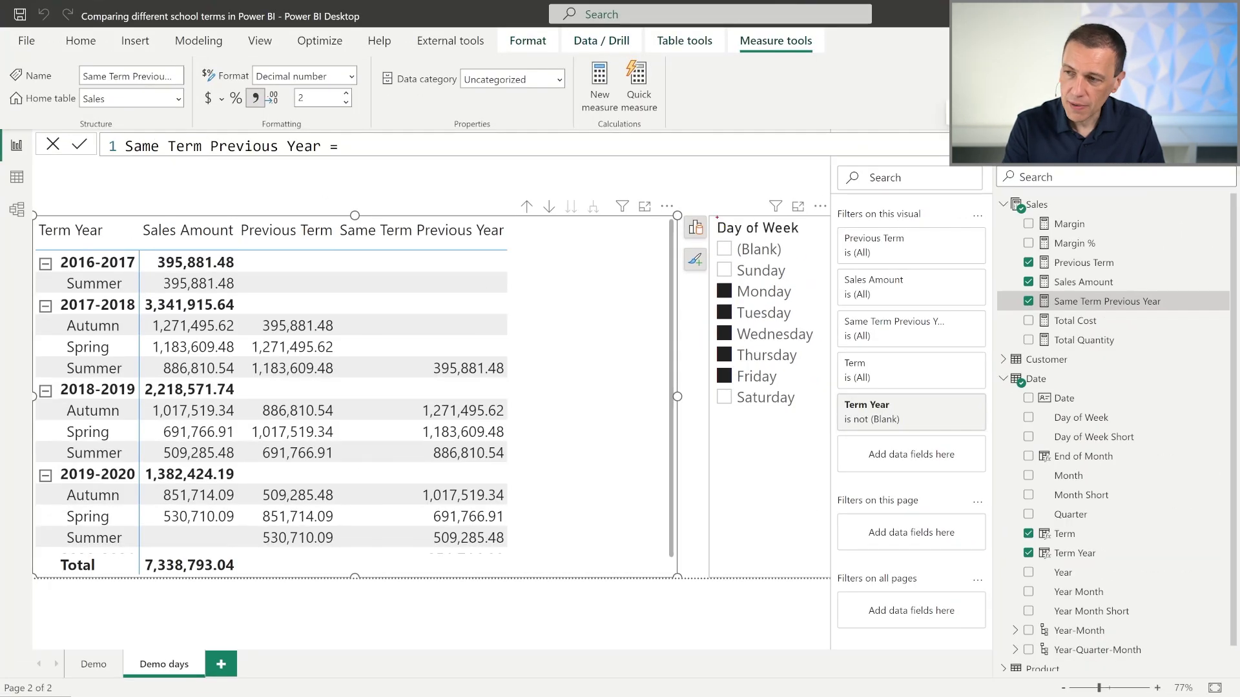
pyautogui.moveTo(710, 213); pyautogui.dragTo(820, 424)
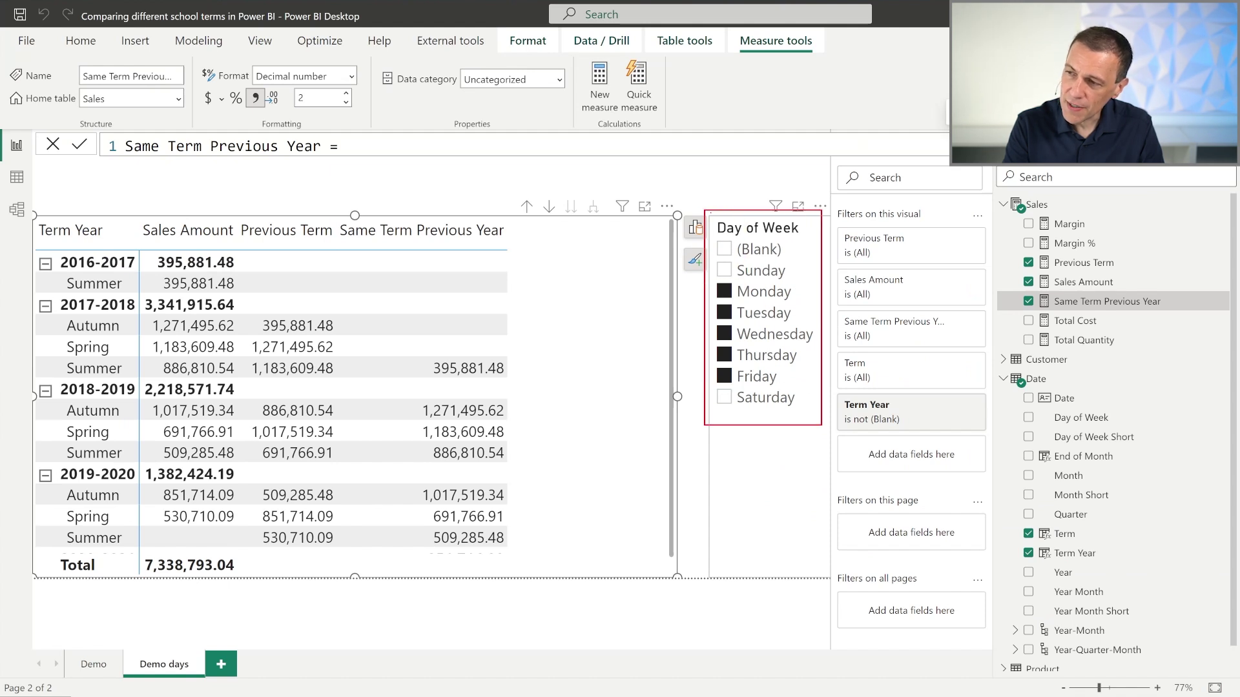
pyautogui.moveTo(159, 264)
pyautogui.mouseDown()
pyautogui.moveTo(451, 384)
pyautogui.moveTo(538, 387)
pyautogui.mouseUp()
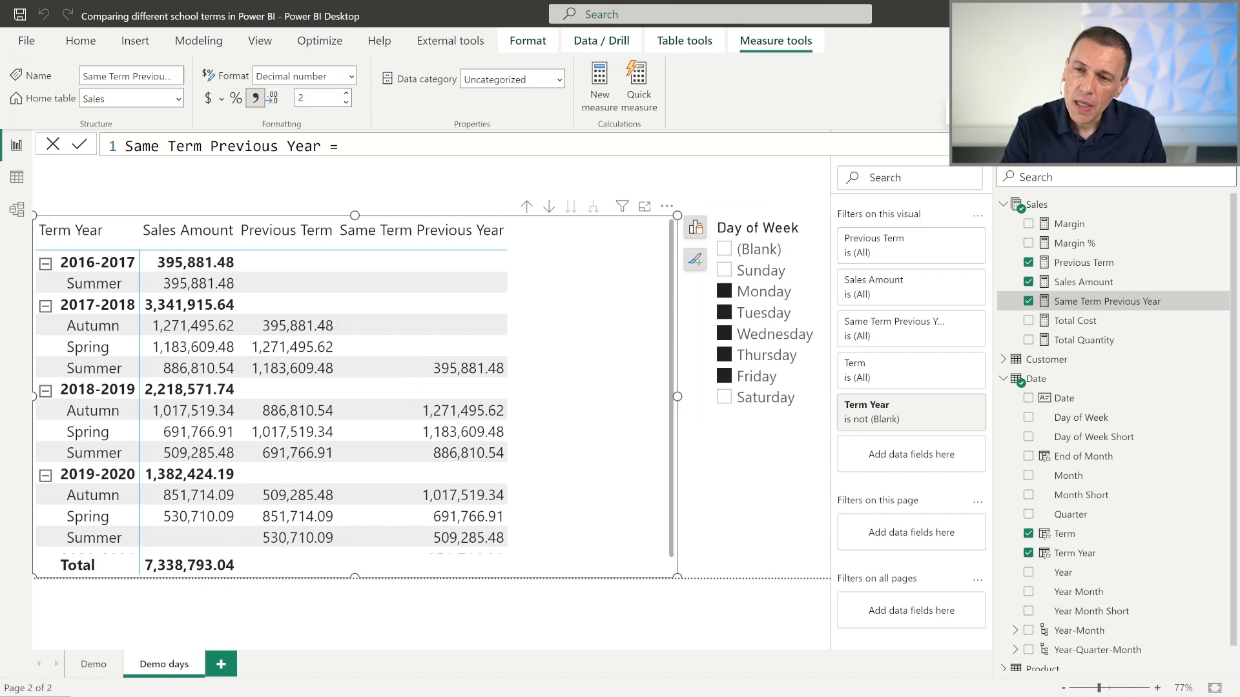
# - Examine the Date table's working-day and term columns in its data rows, then return to the report and collapse the Date table
pyautogui.click(16, 177)
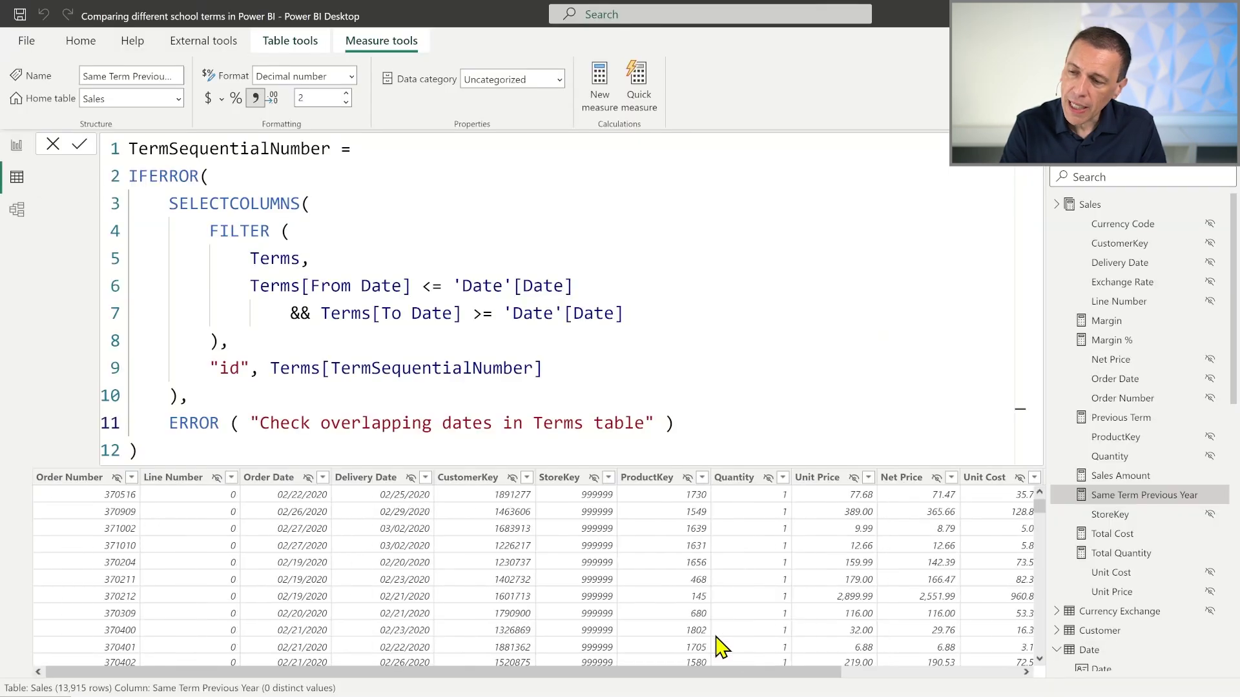
pyautogui.moveTo(832, 673); pyautogui.dragTo(1040, 678)
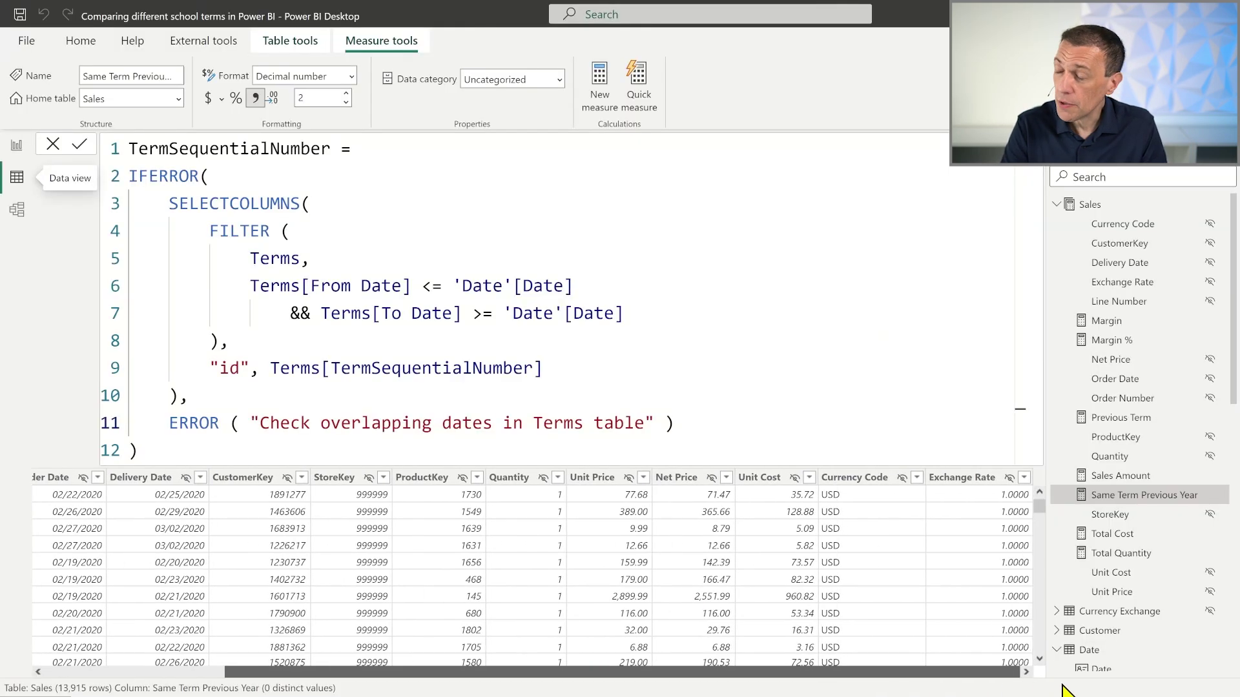
pyautogui.click(1057, 205)
pyautogui.click(1091, 265)
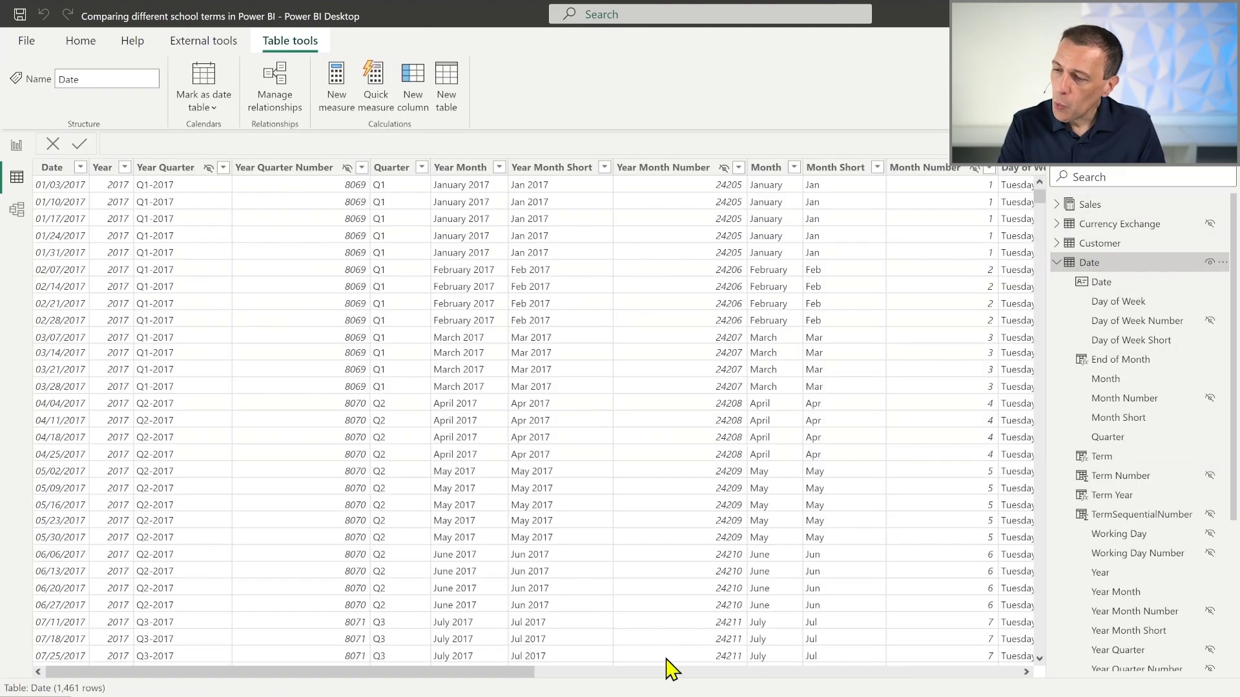
pyautogui.moveTo(539, 678); pyautogui.dragTo(1065, 685)
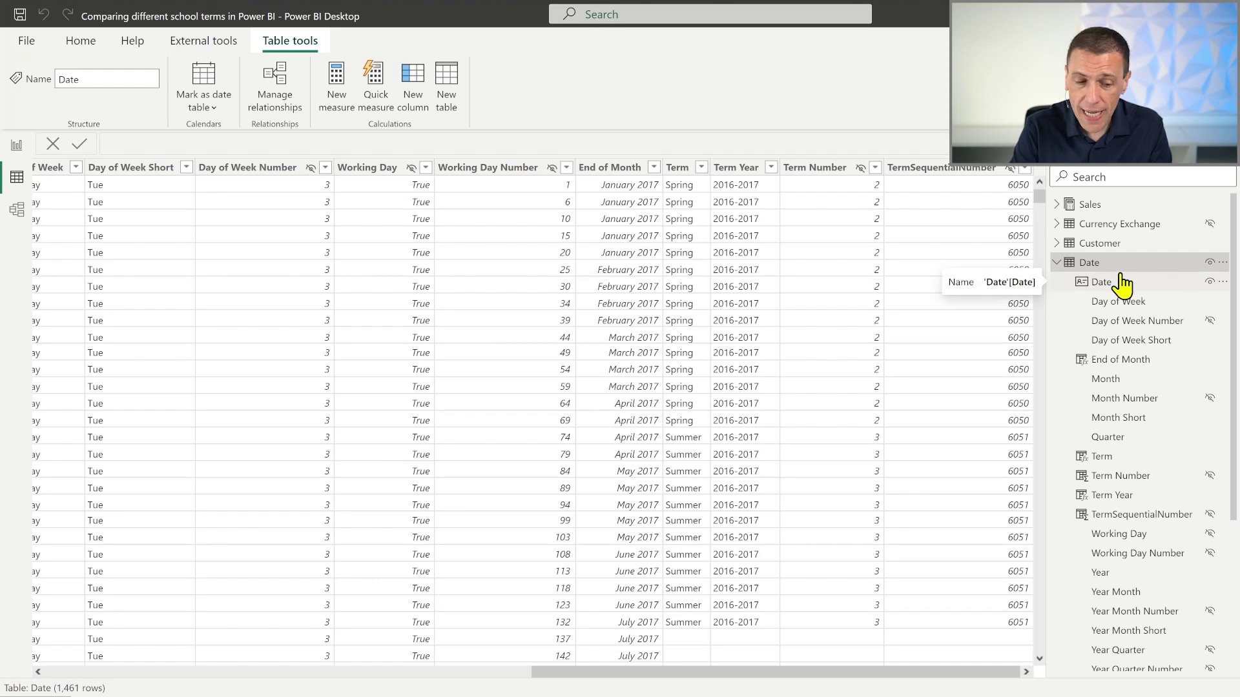
pyautogui.click(17, 146)
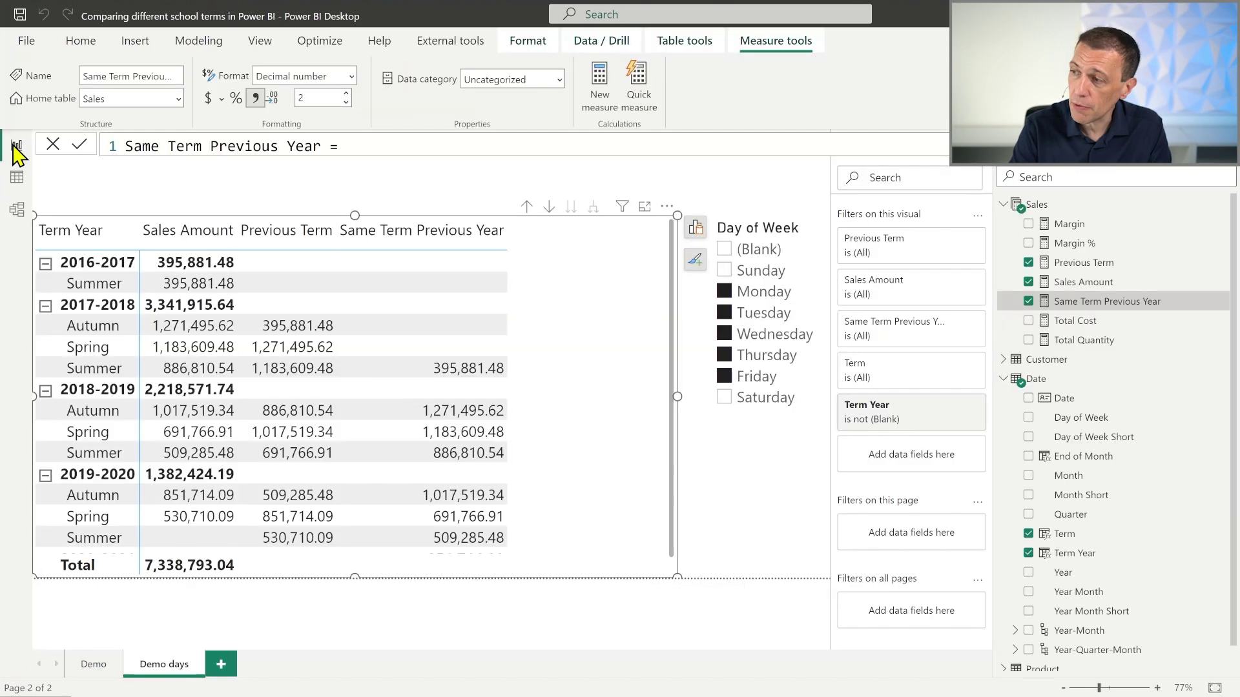
pyautogui.click(1011, 386)
pyautogui.click(1004, 380)
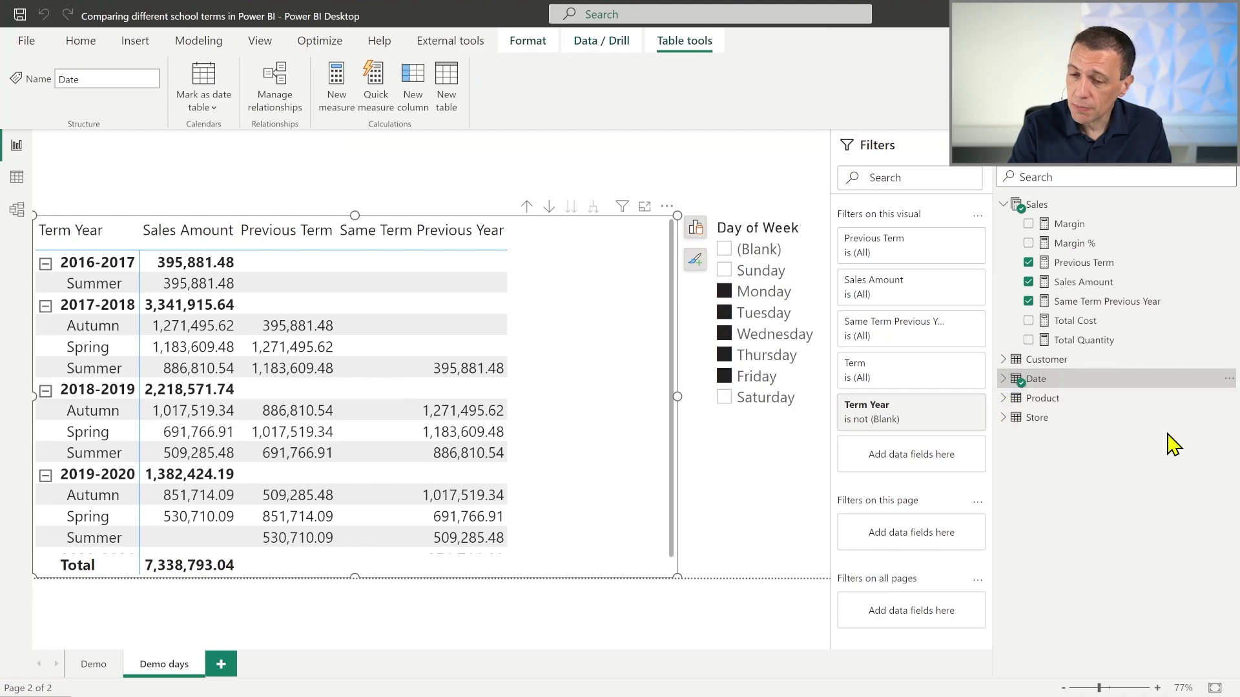
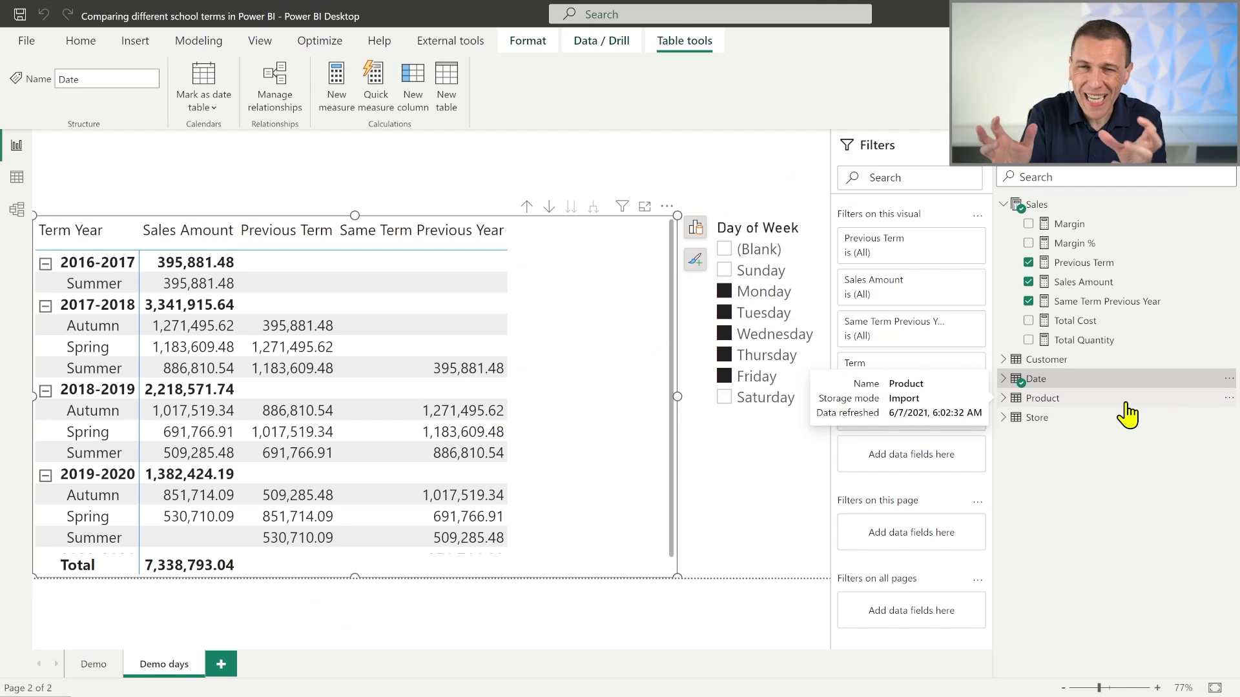
# - Open the model diagram and shrink the formula editor so the Date and Terms tables have free space above them
pyautogui.click(17, 211)
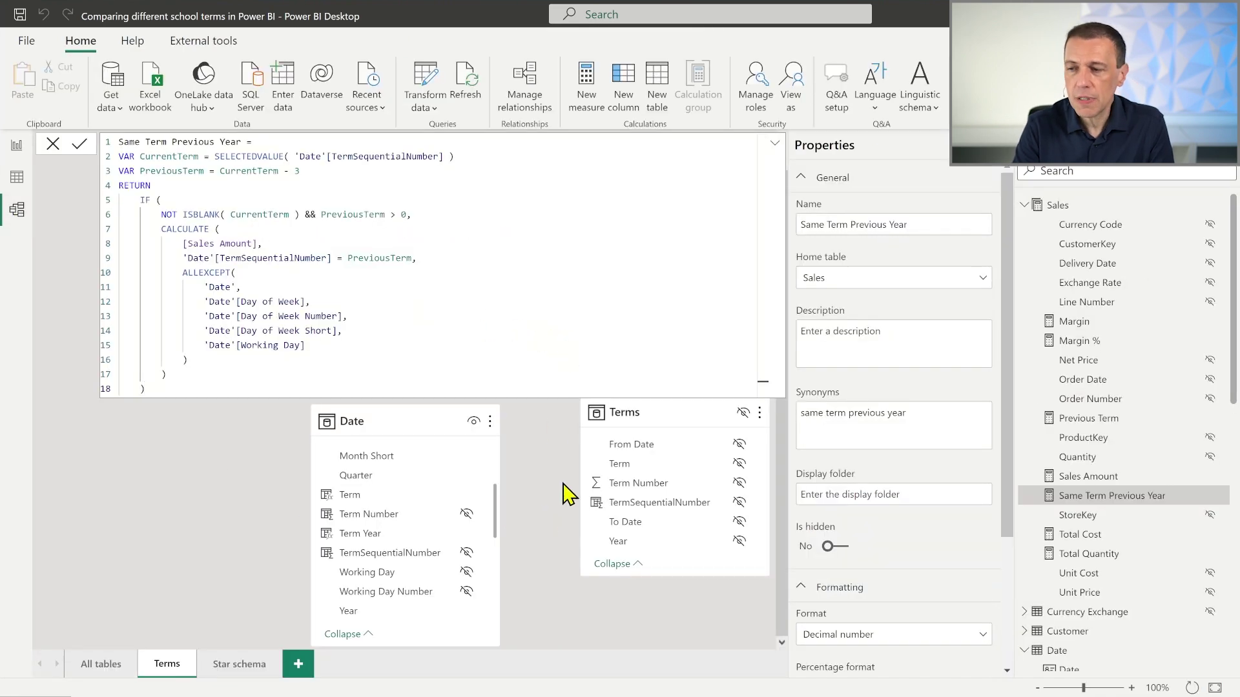
pyautogui.click(774, 143)
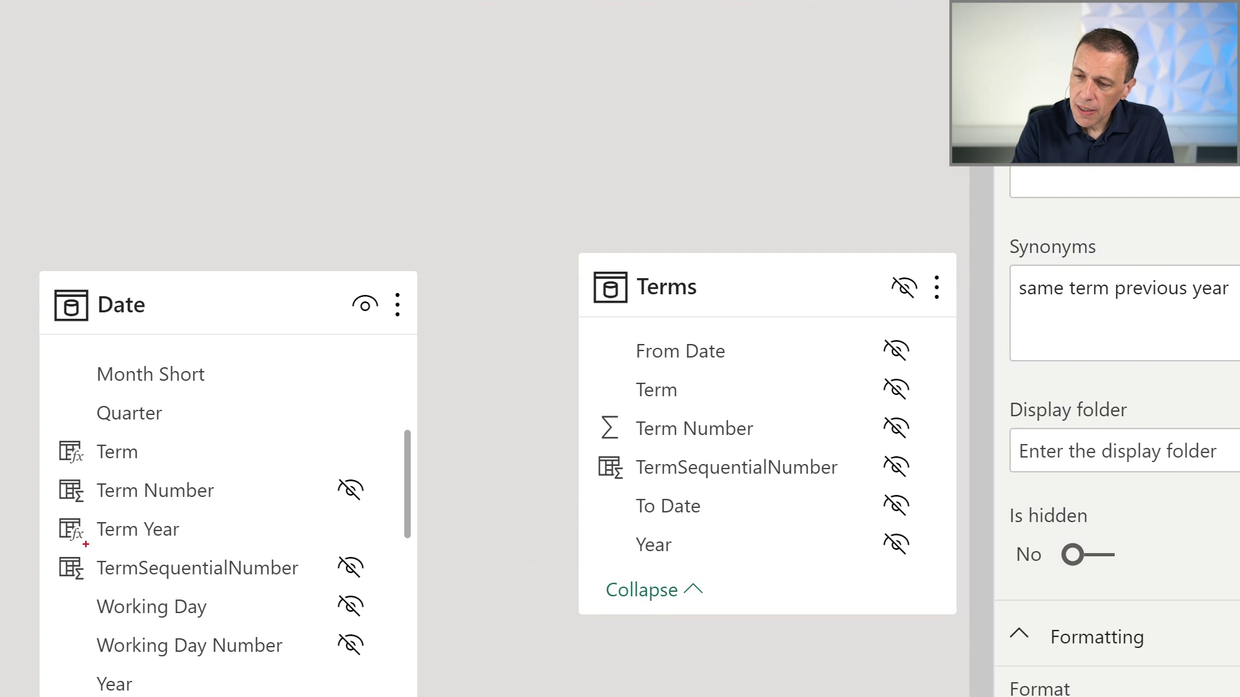
pyautogui.moveTo(44, 548); pyautogui.dragTo(332, 583)
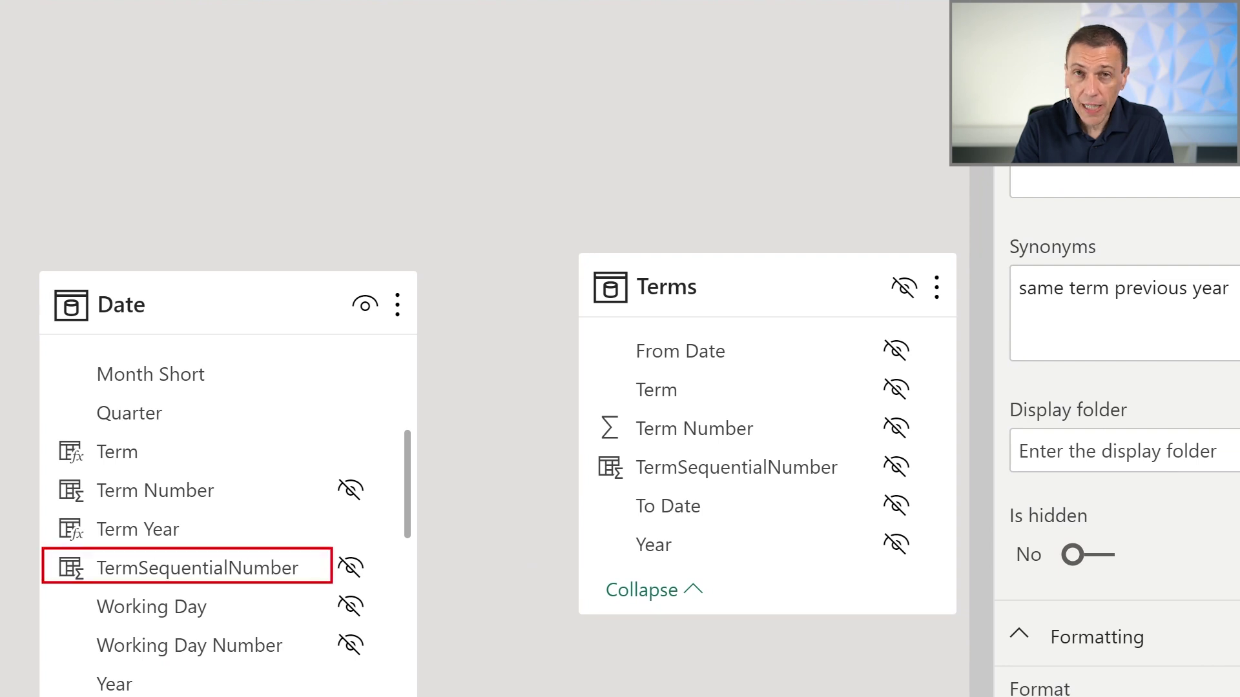
pyautogui.moveTo(579, 443)
pyautogui.mouseDown()
pyautogui.moveTo(659, 479)
pyautogui.moveTo(931, 490)
pyautogui.mouseUp()
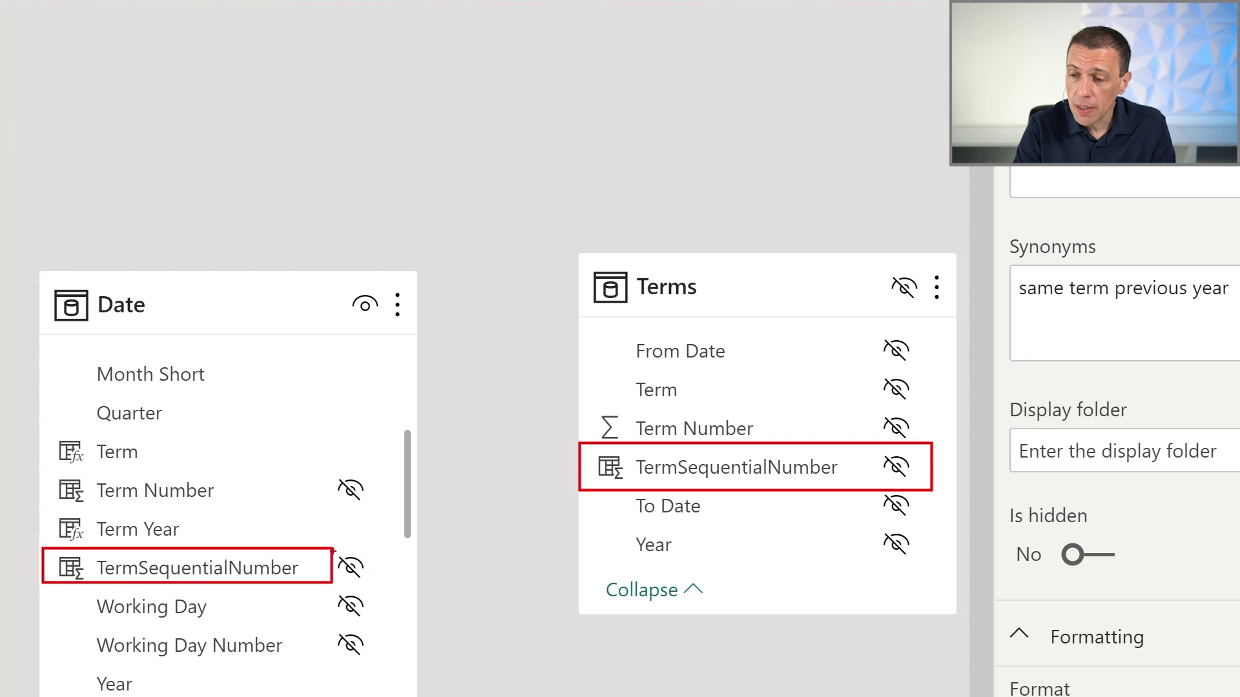
pyautogui.moveTo(333, 551)
pyautogui.mouseDown()
pyautogui.moveTo(457, 551)
pyautogui.moveTo(522, 443)
pyautogui.moveTo(584, 460)
pyautogui.mouseUp()
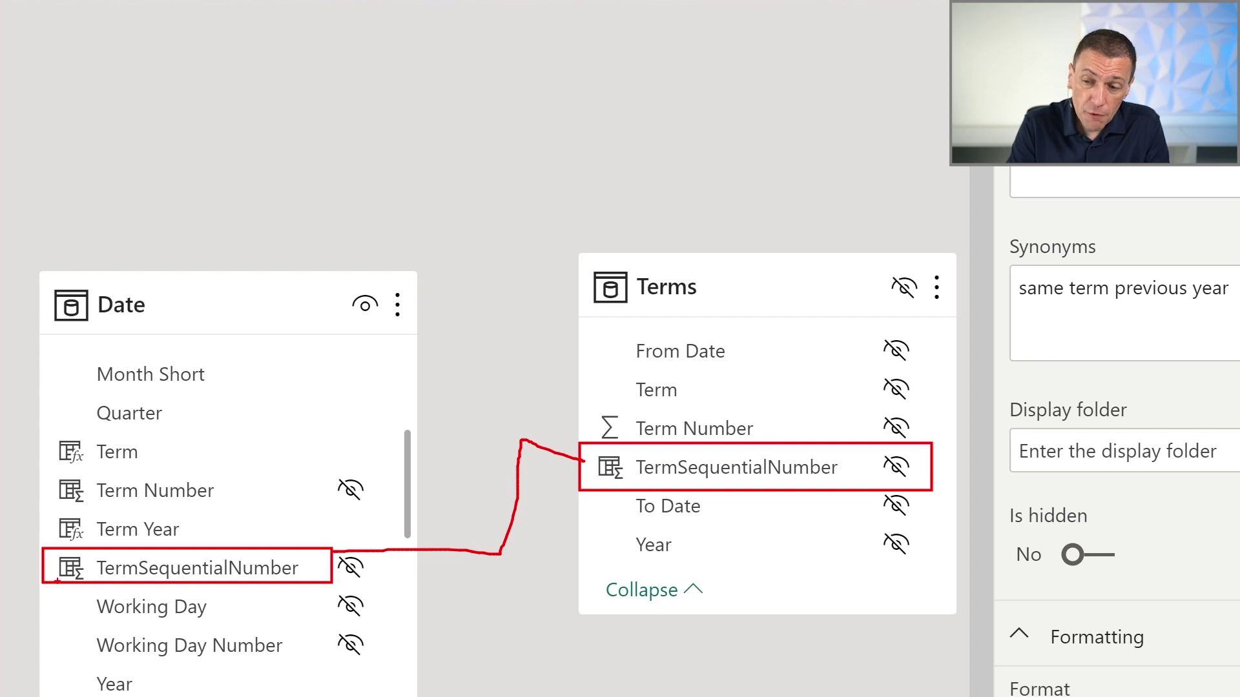
pyautogui.moveTo(36, 444)
pyautogui.mouseDown()
pyautogui.moveTo(137, 470)
pyautogui.moveTo(216, 512)
pyautogui.mouseUp()
pyautogui.moveTo(200, 432); pyautogui.dragTo(24, 528)
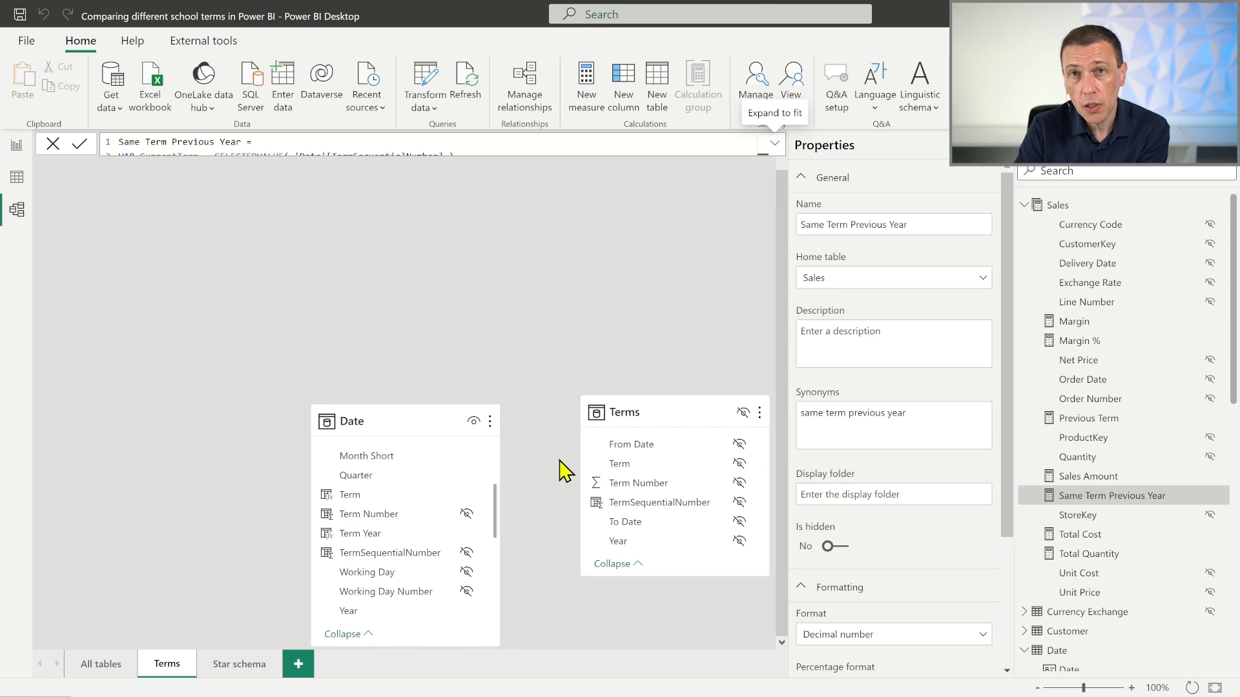
# - Unhide the Terms table and hide its From Date, Term Number, TermSequentialNumber and To Date columns
pyautogui.click(746, 419)
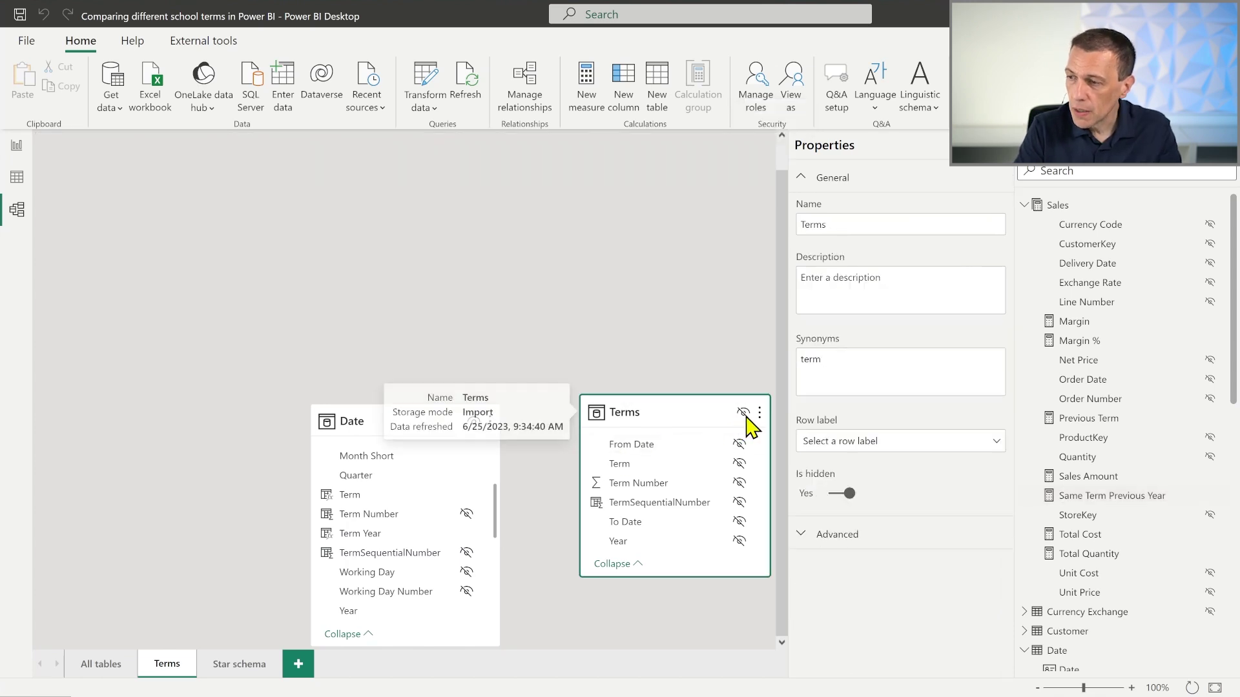
pyautogui.click(743, 413)
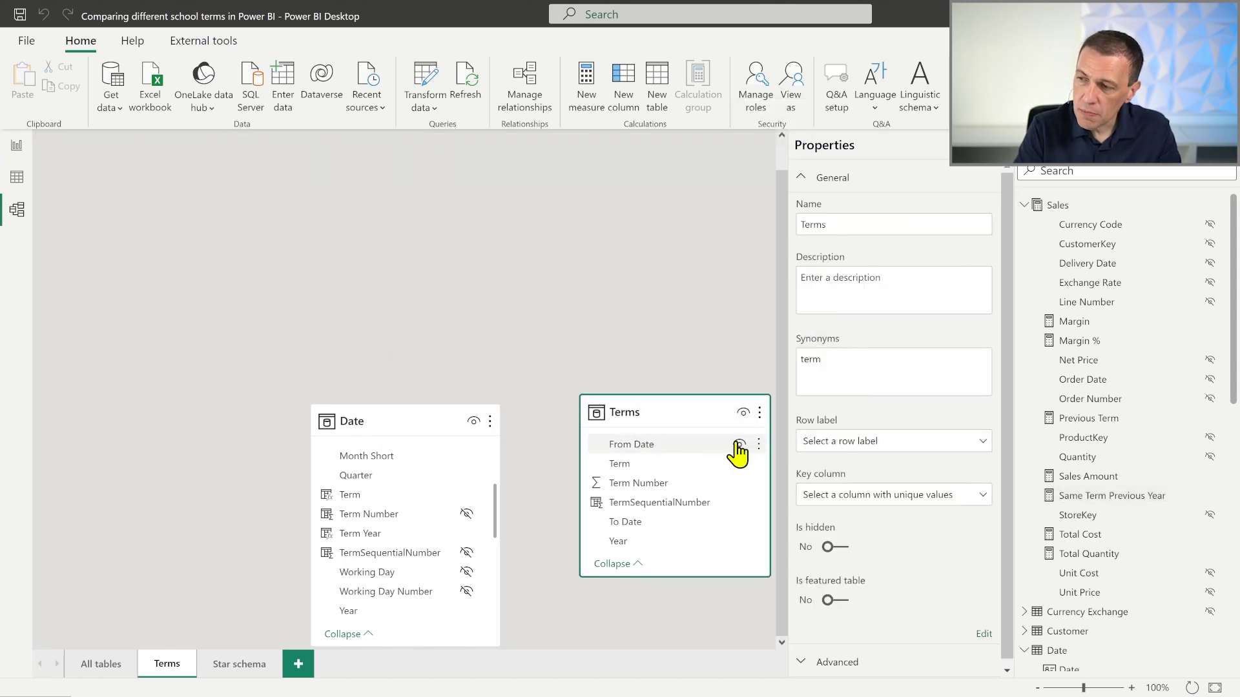
pyautogui.click(739, 444)
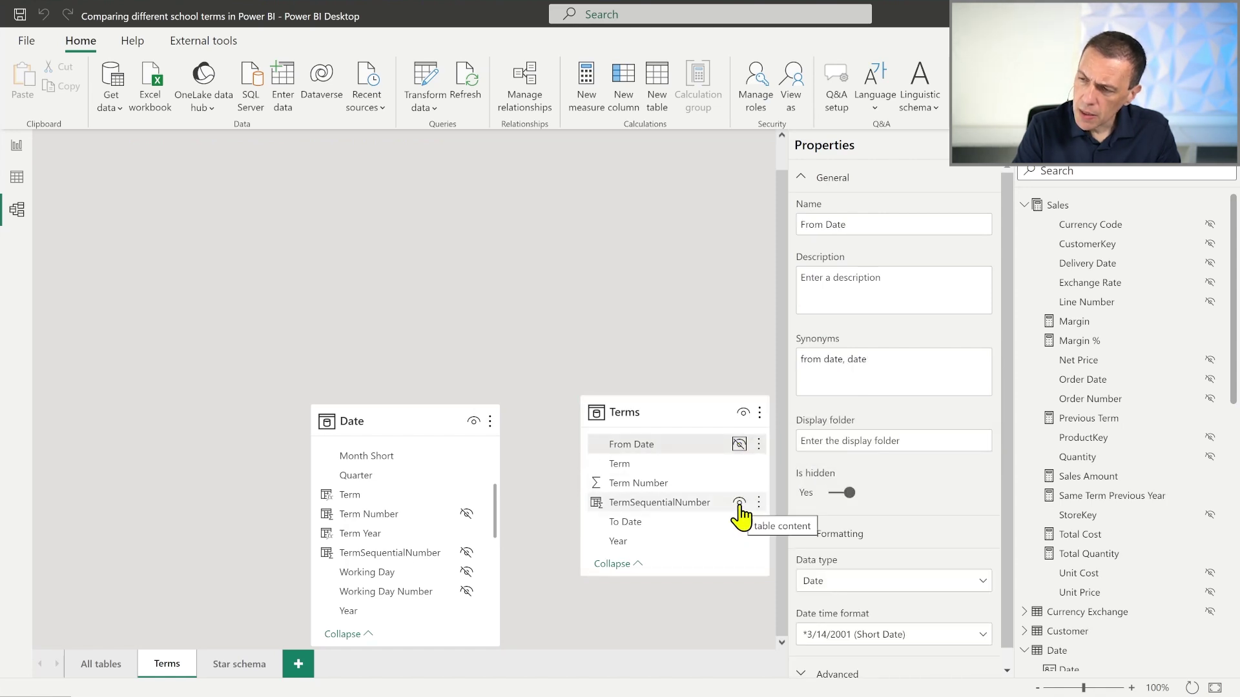
pyautogui.click(738, 483)
pyautogui.click(739, 503)
pyautogui.click(739, 521)
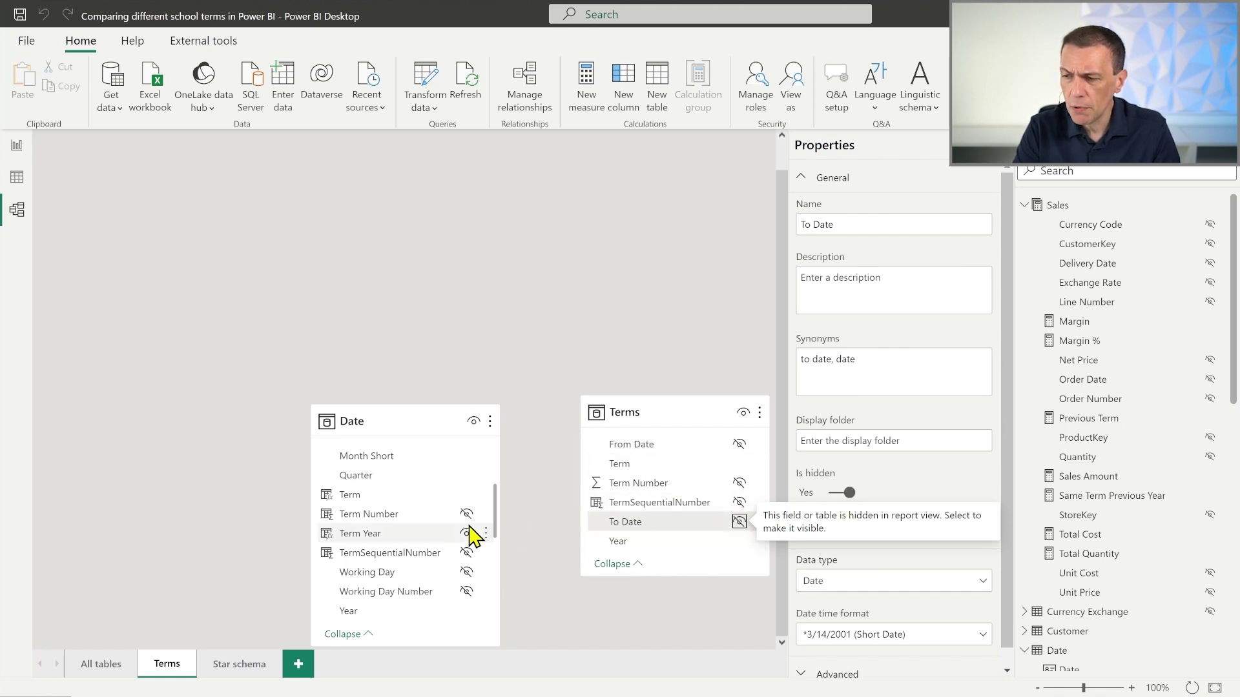
# - Create a relationship from TermSequentialNumber in the Date table to TermSequentialNumber in the Terms table
pyautogui.moveTo(439, 555); pyautogui.dragTo(605, 510)
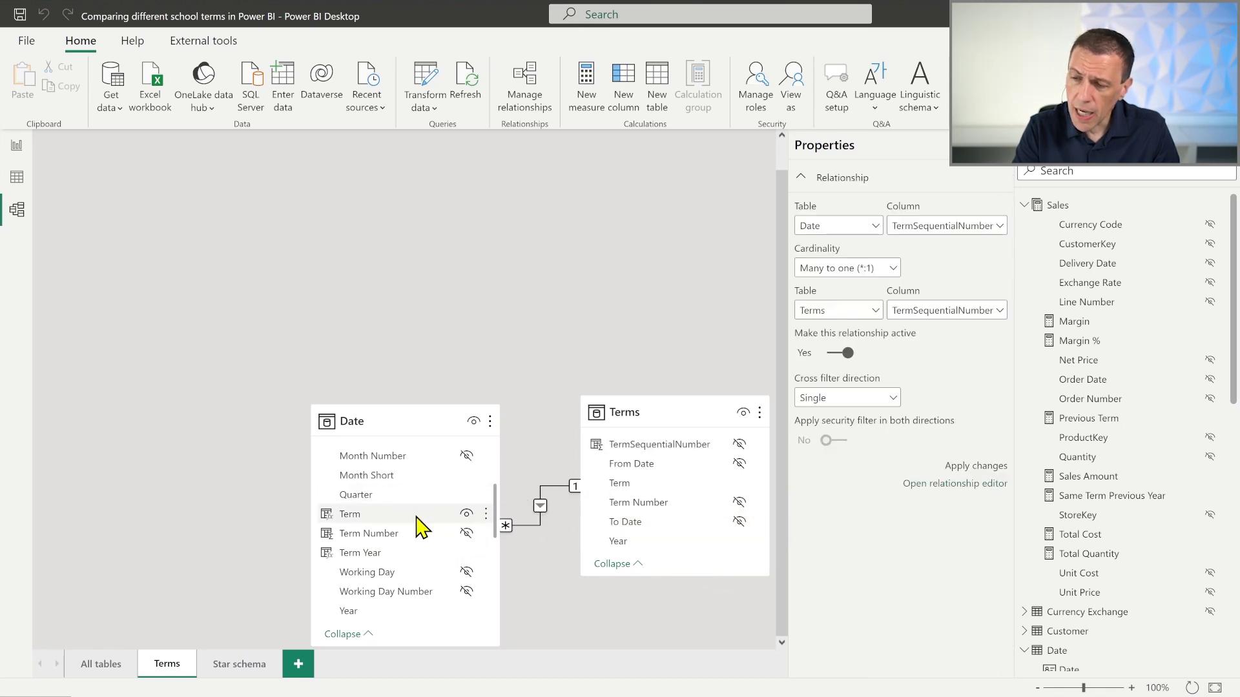
# - Delete the Term, Term Number and Term Year calculated columns from the Date table
pyautogui.click(374, 515)
pyautogui.rightClick(374, 516)
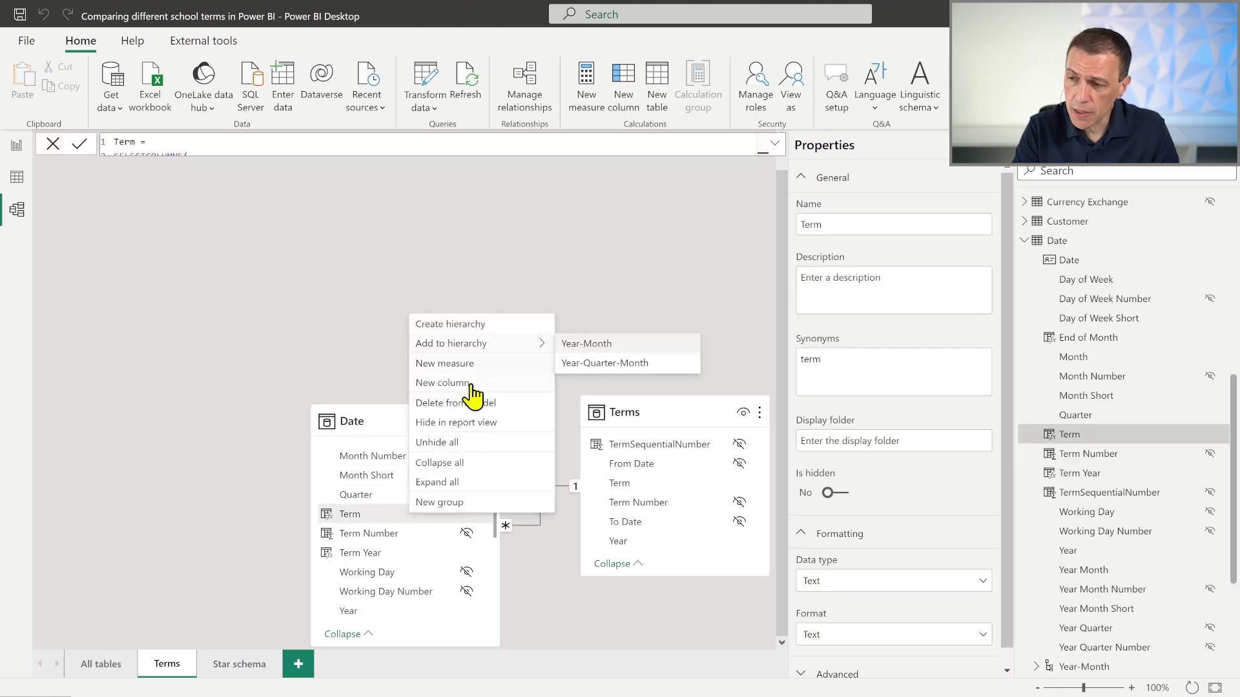
pyautogui.click(456, 402)
pyautogui.click(710, 387)
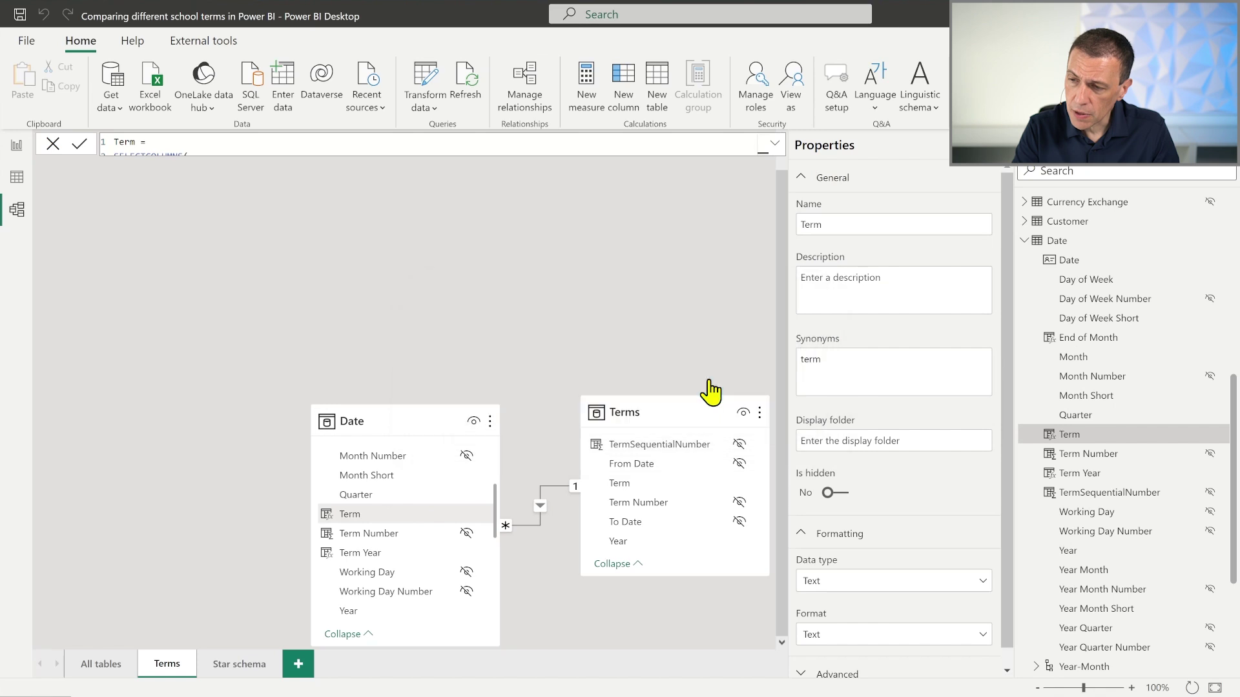
pyautogui.rightClick(397, 515)
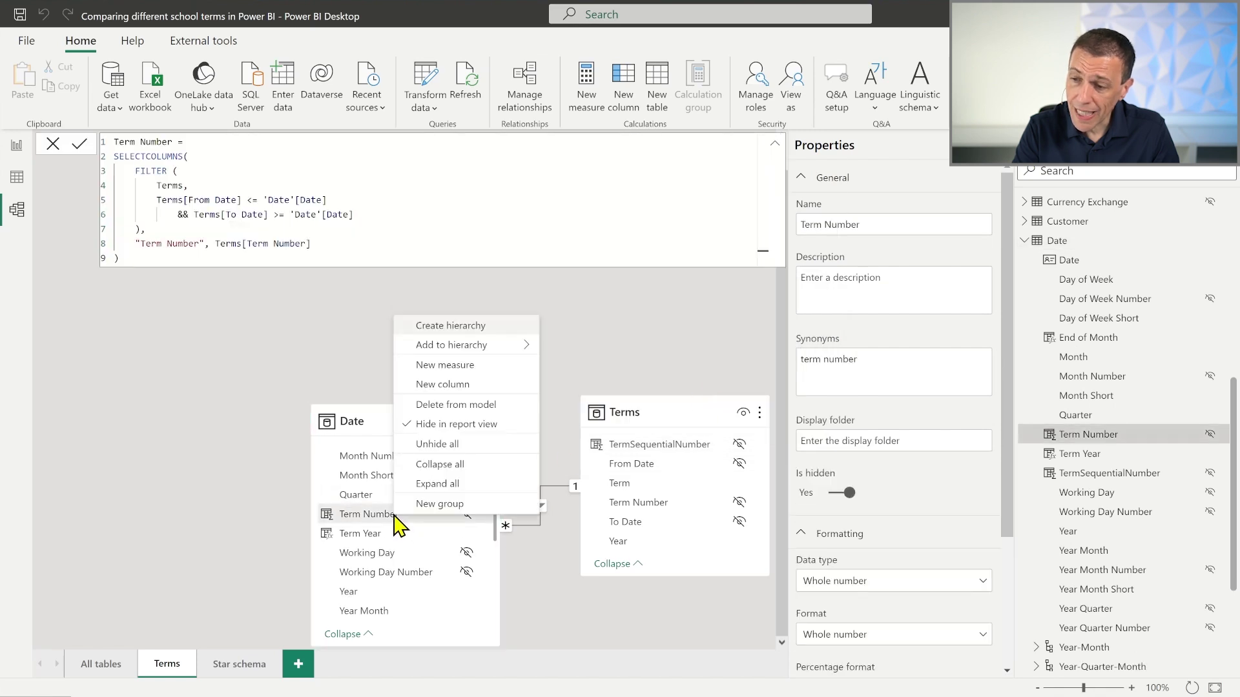
pyautogui.click(451, 404)
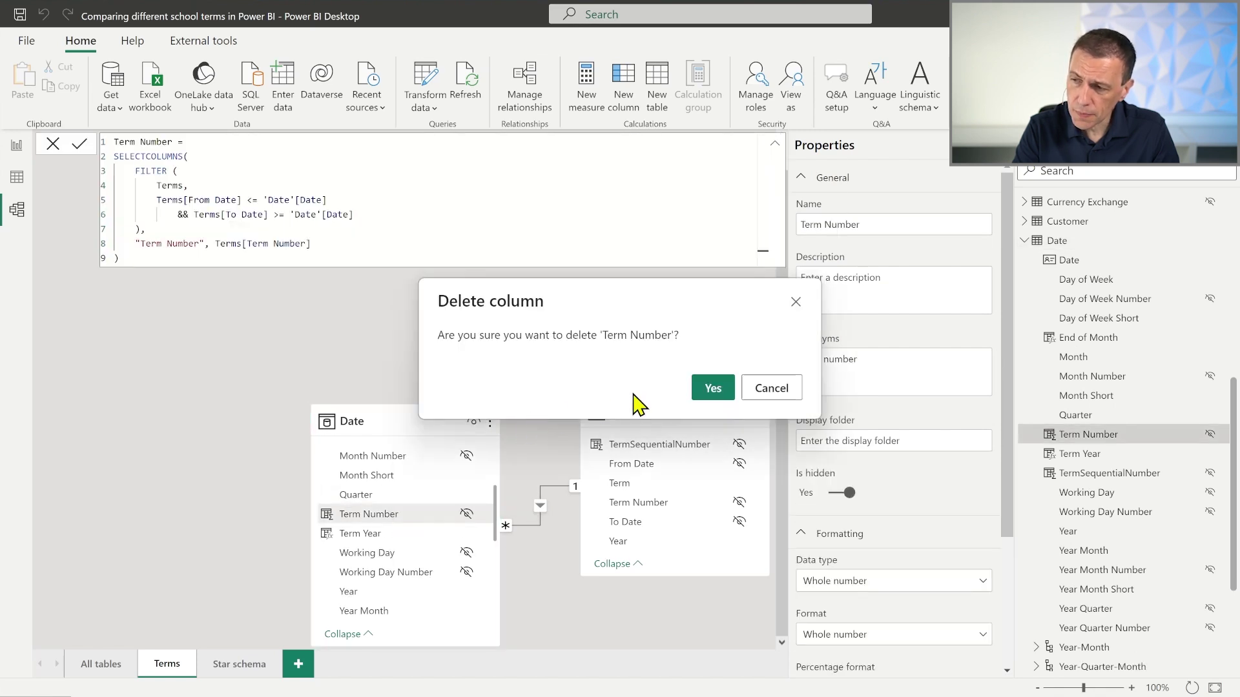
pyautogui.click(713, 391)
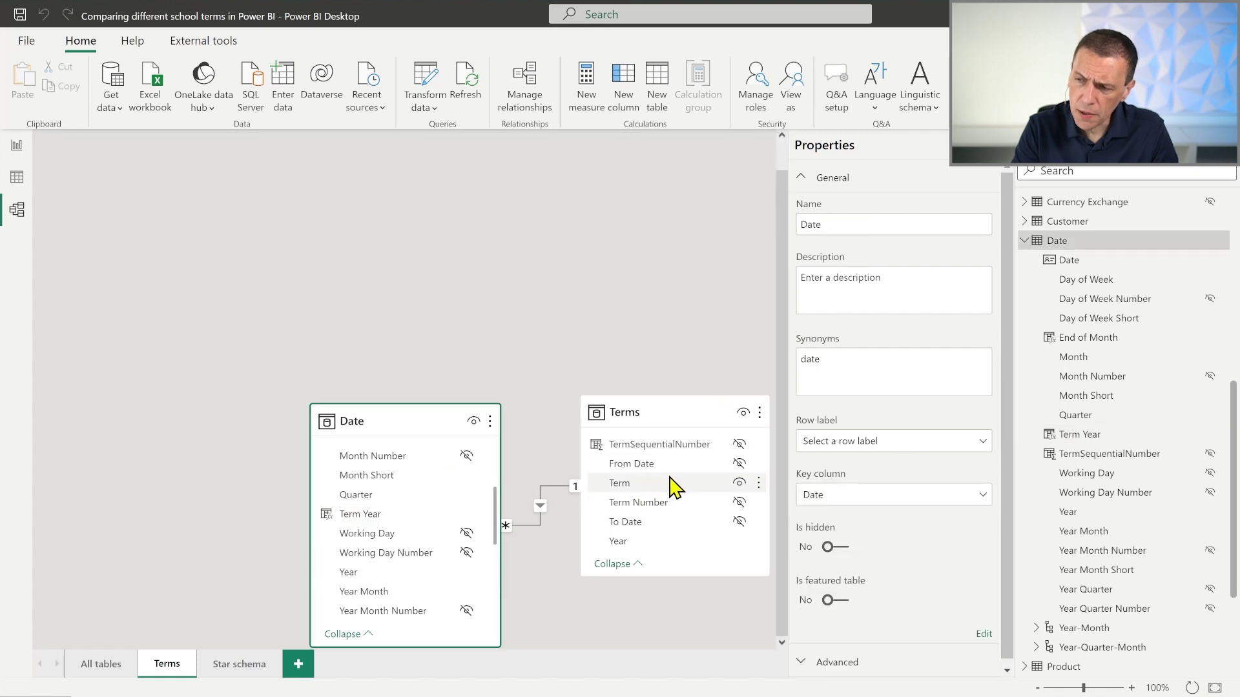
pyautogui.click(379, 517)
pyautogui.rightClick(380, 517)
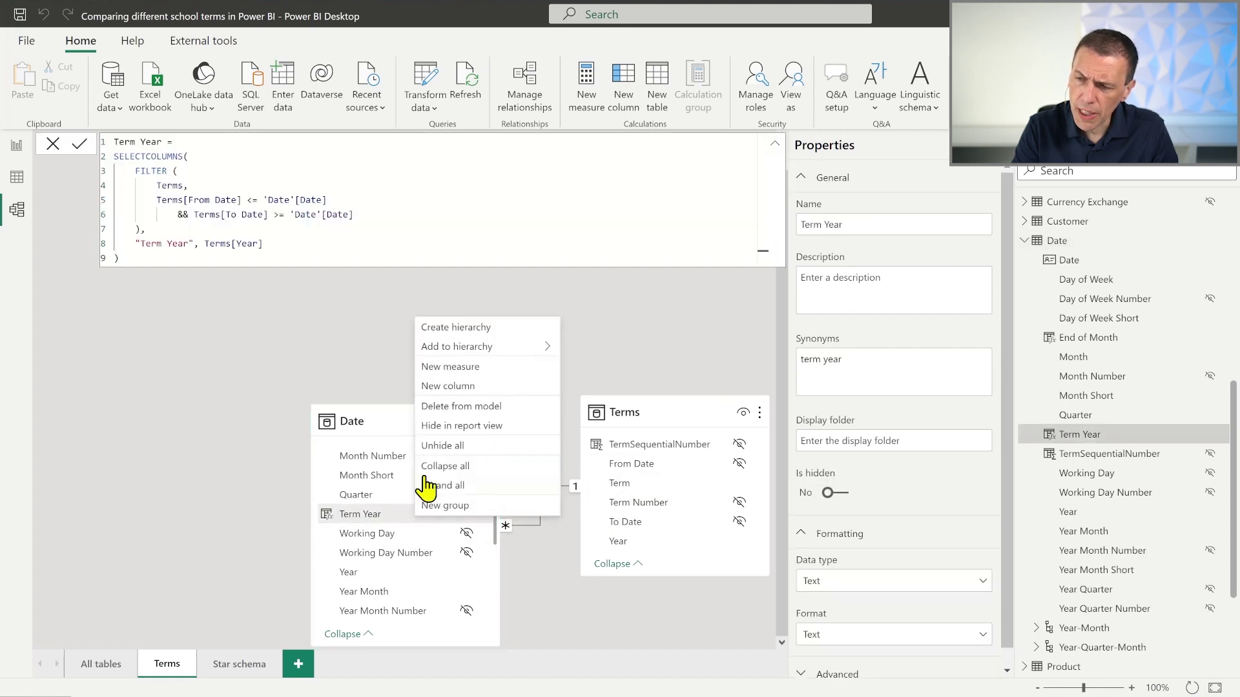
pyautogui.click(467, 407)
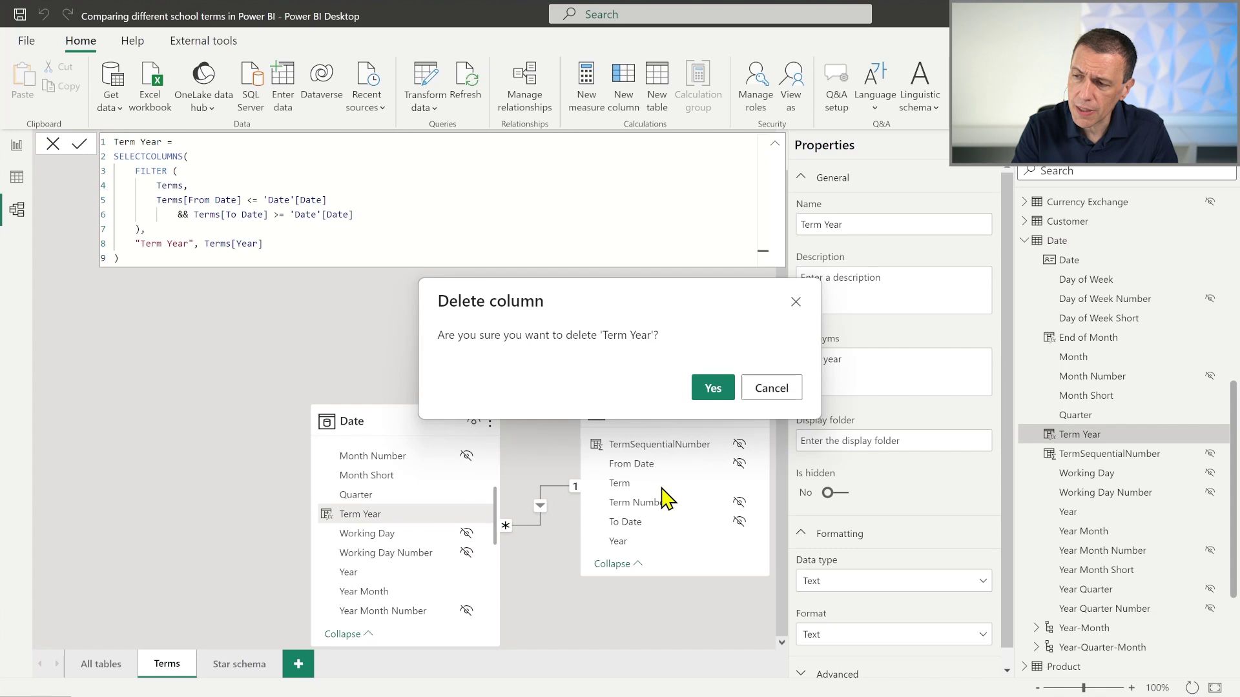
pyautogui.click(711, 390)
# - Review the columns remaining in the Date table and the formula of its TermSequentialNumber column
pyautogui.scroll(-4, 416, 559)
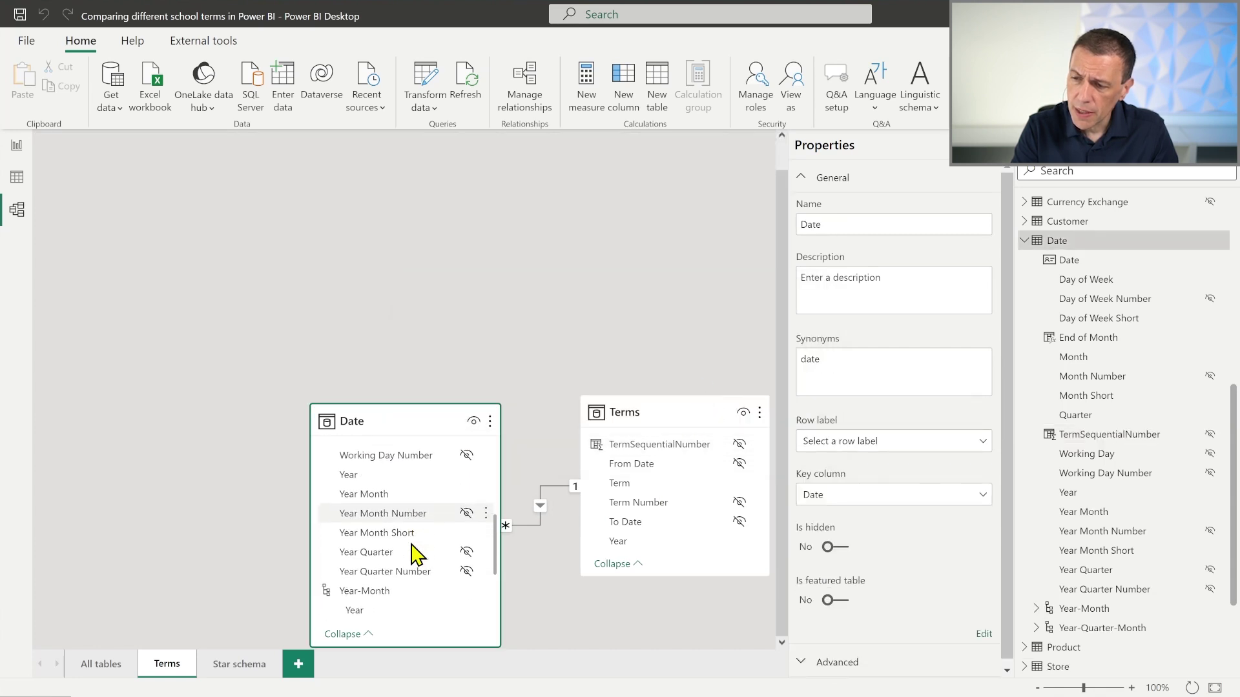
pyautogui.scroll(5, 416, 559)
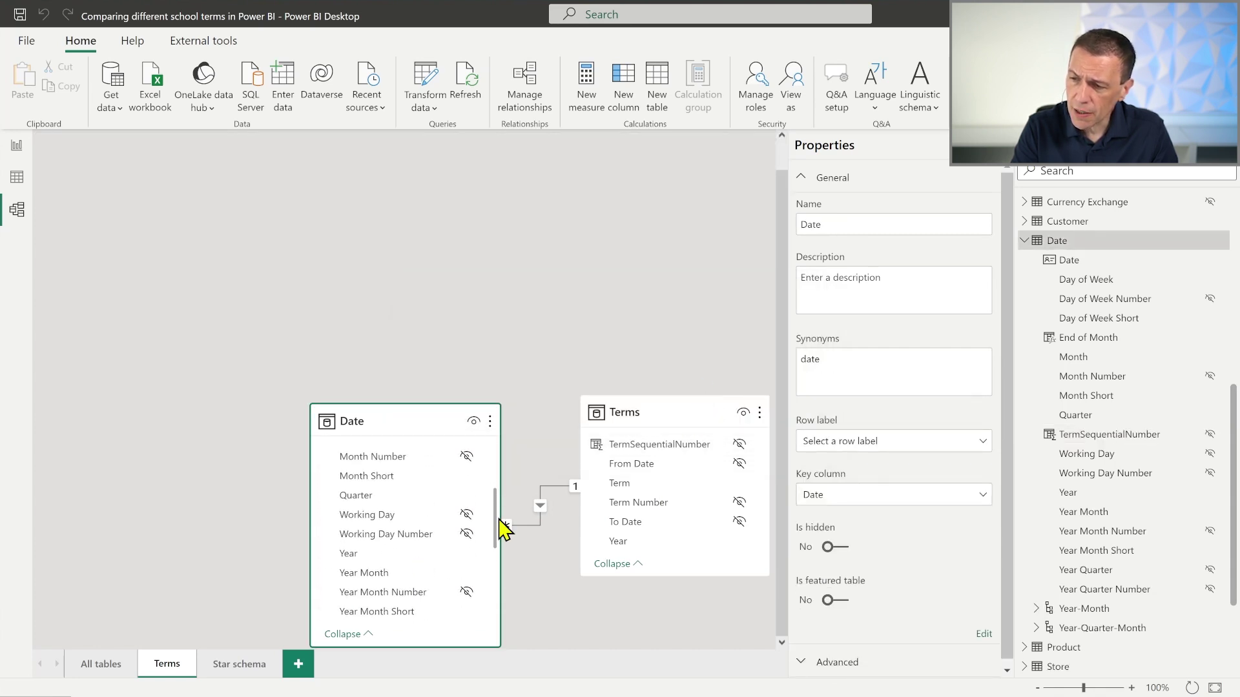
pyautogui.scroll(3, 456, 520)
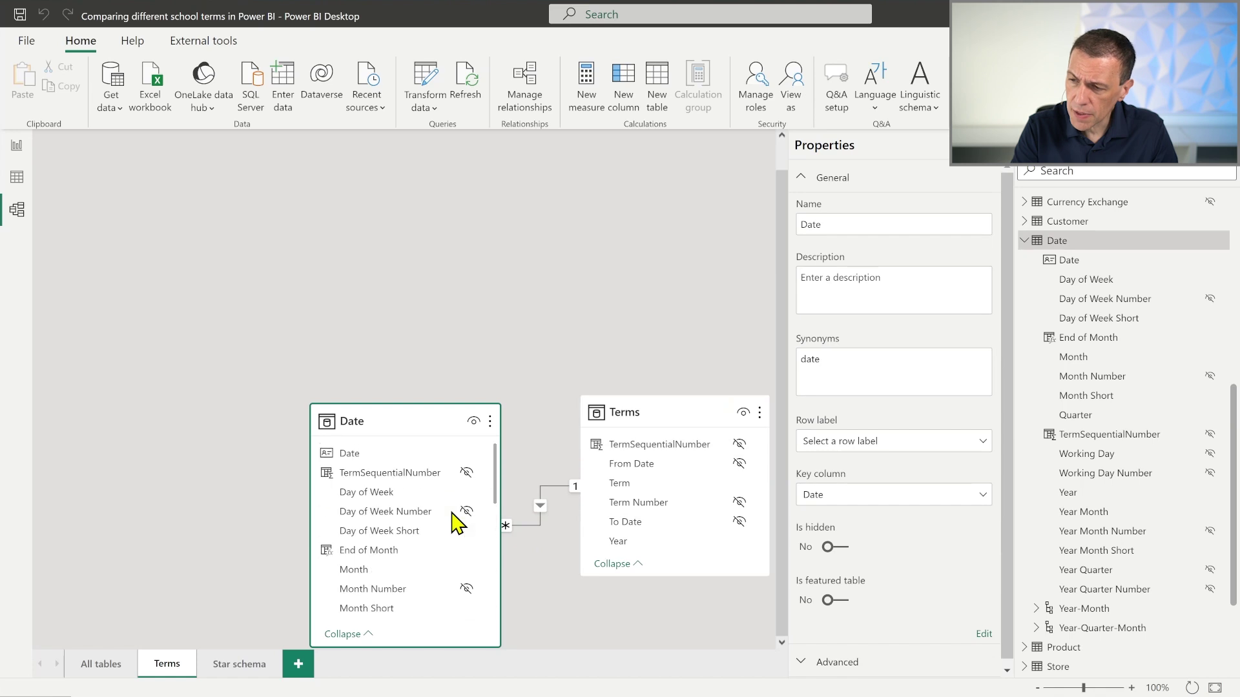
pyautogui.click(385, 474)
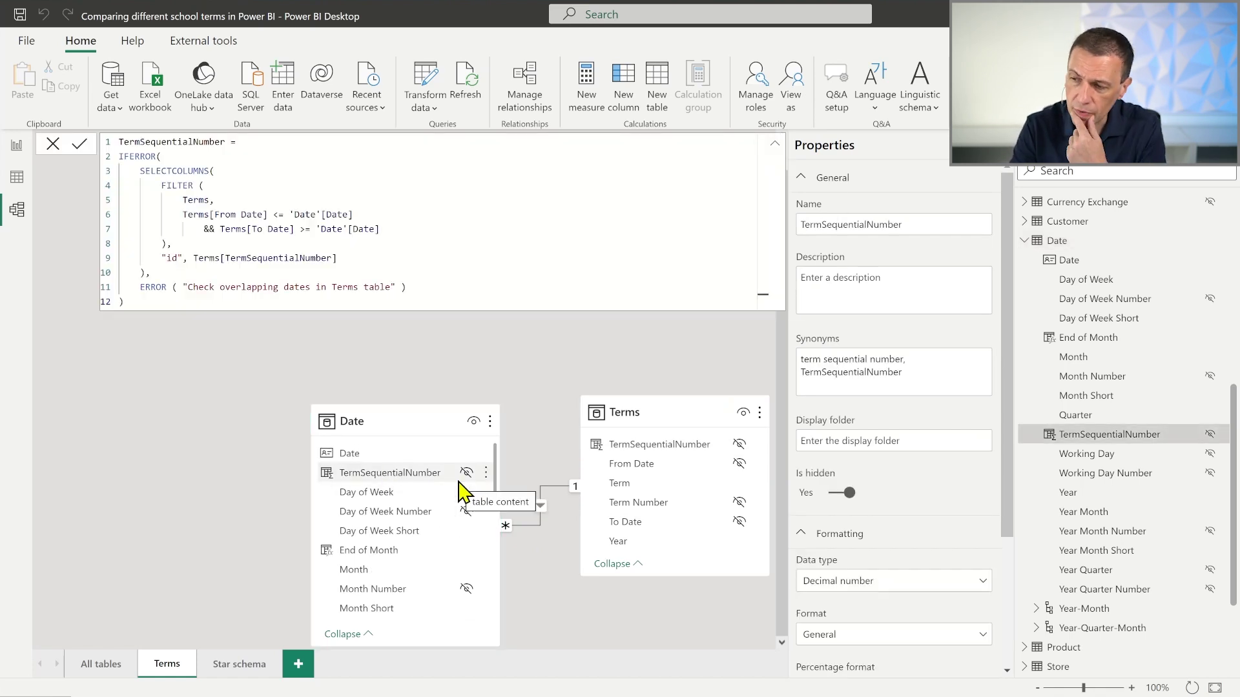
# - Check which column the Term column of the Terms table is sorted by
pyautogui.click(635, 489)
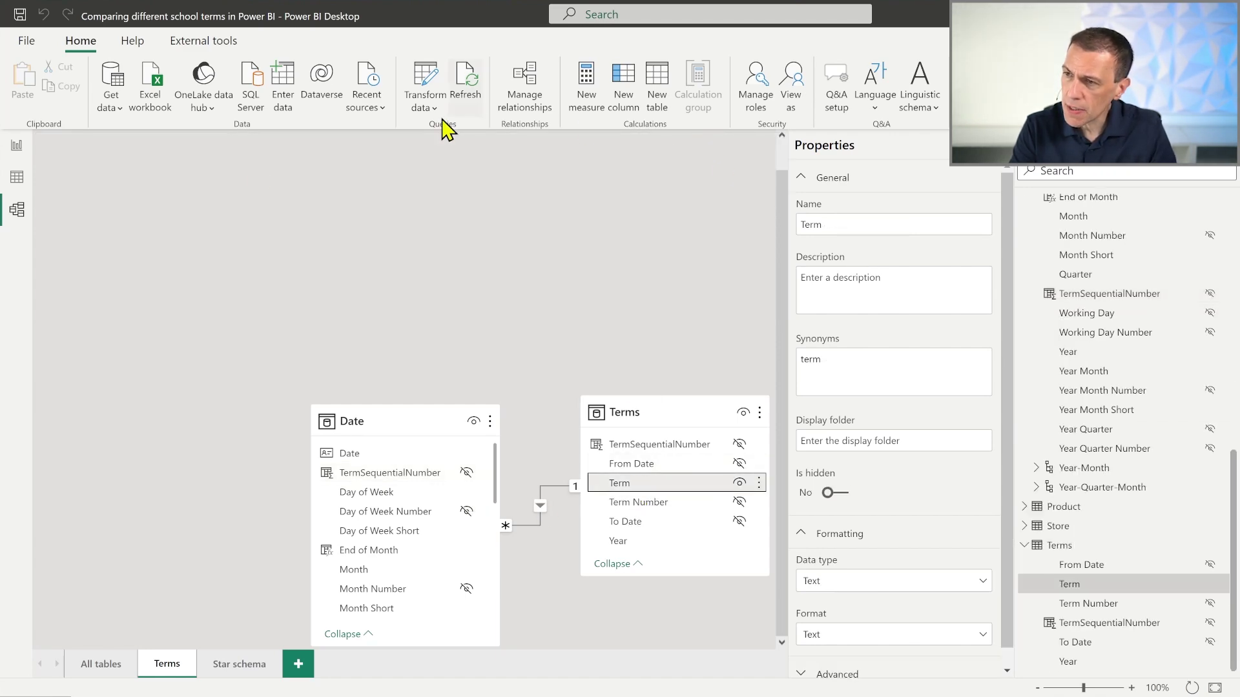
pyautogui.click(21, 179)
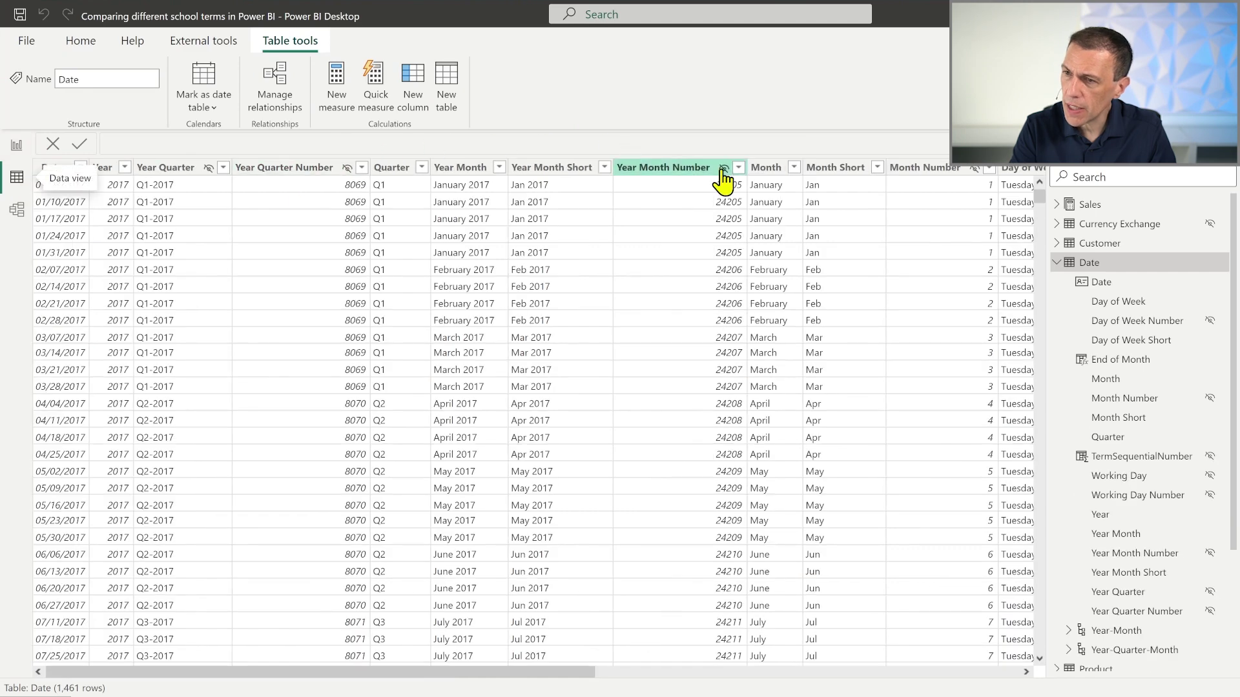
pyautogui.click(1057, 263)
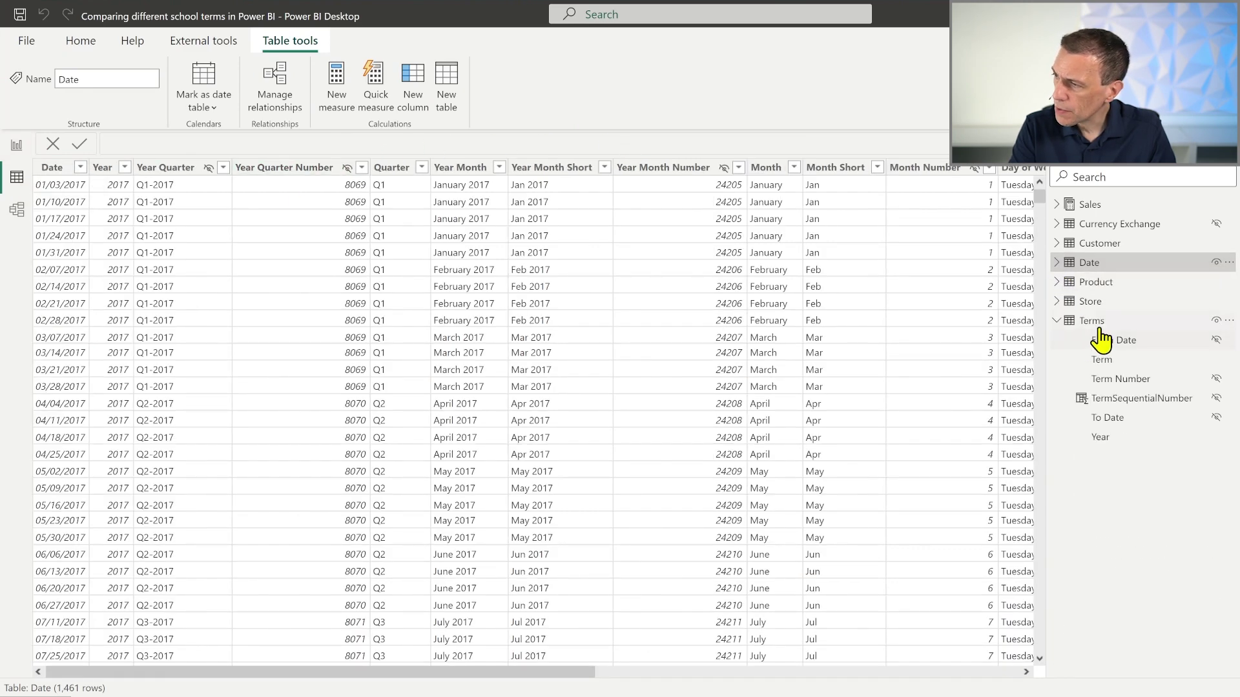
pyautogui.click(1131, 359)
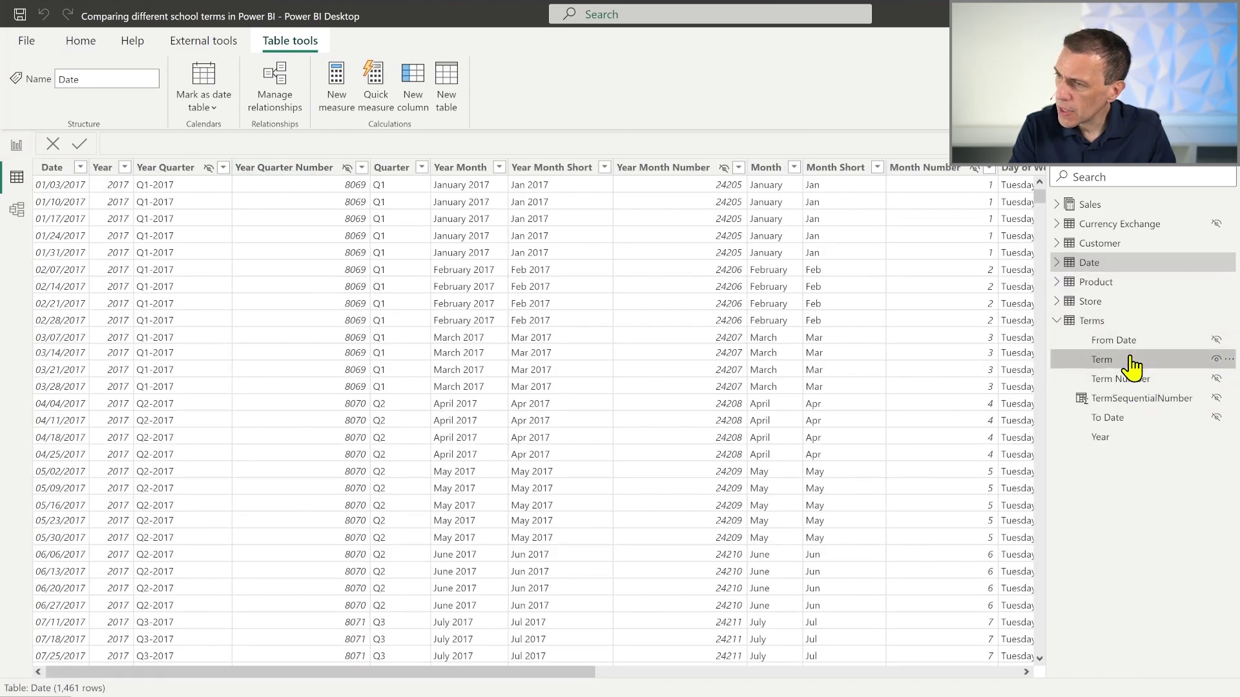
pyautogui.click(596, 103)
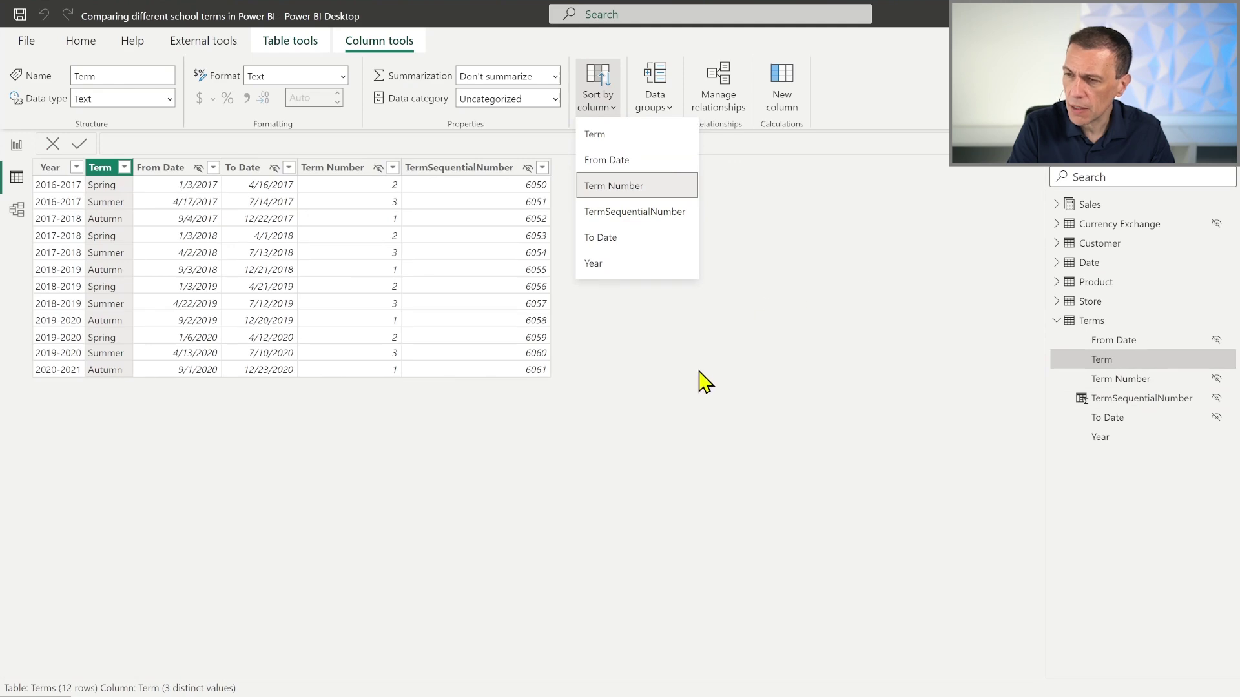
pyautogui.click(650, 377)
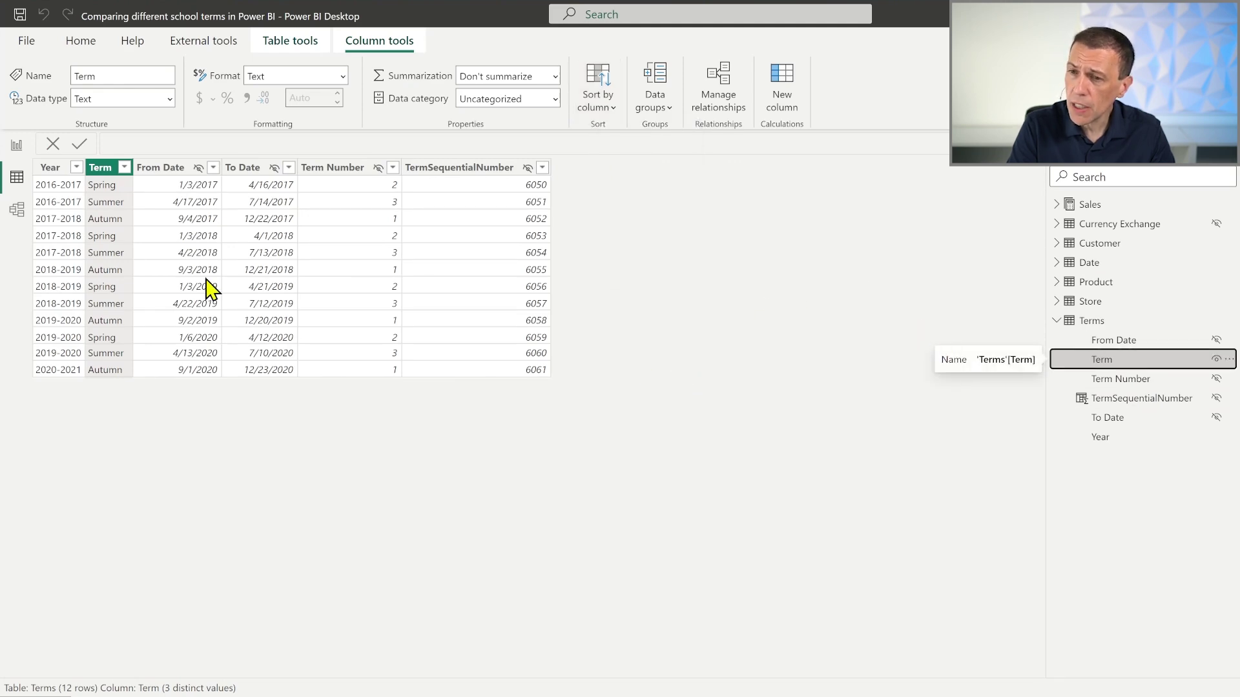
# - Repair the matrices on the Demo days and Demo report pages by removing their broken Term and Term Year fields
pyautogui.click(18, 148)
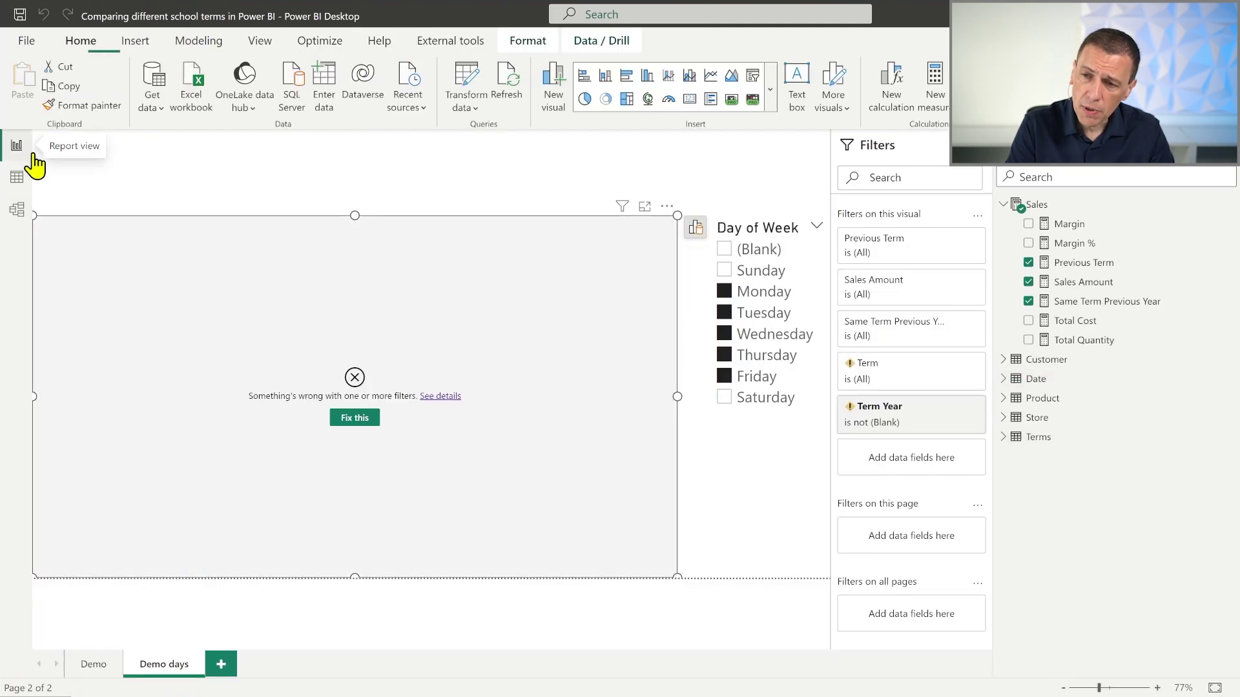
pyautogui.click(378, 434)
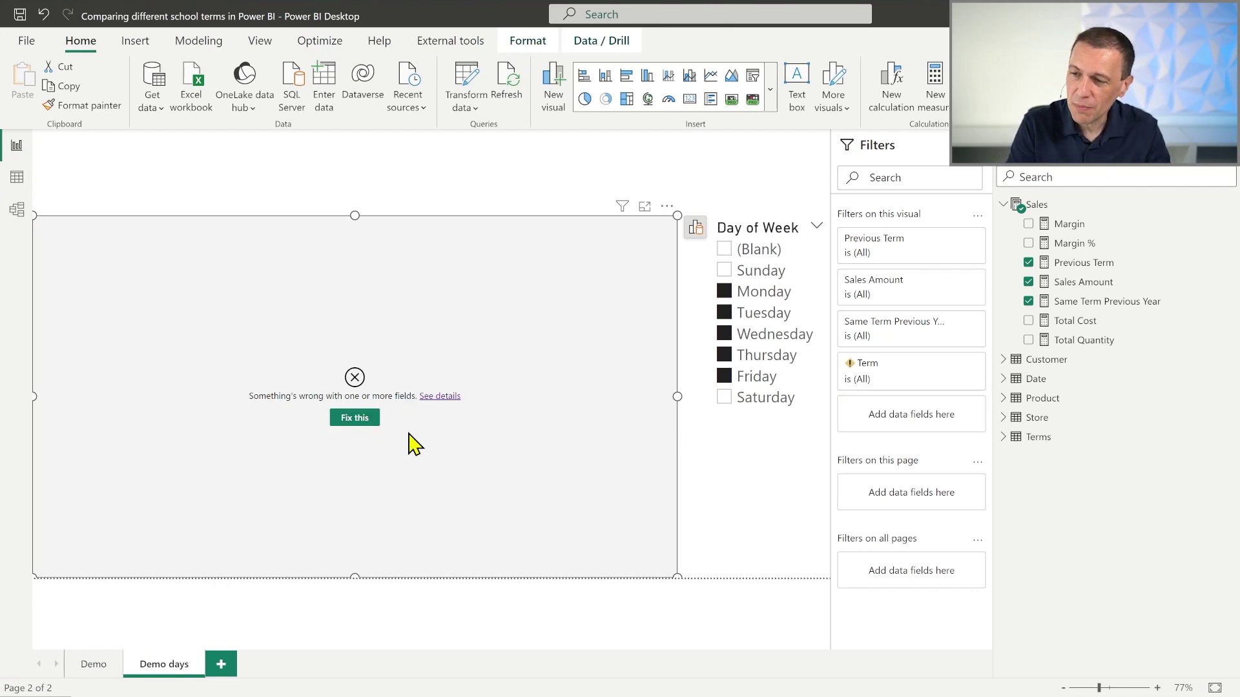
pyautogui.click(352, 420)
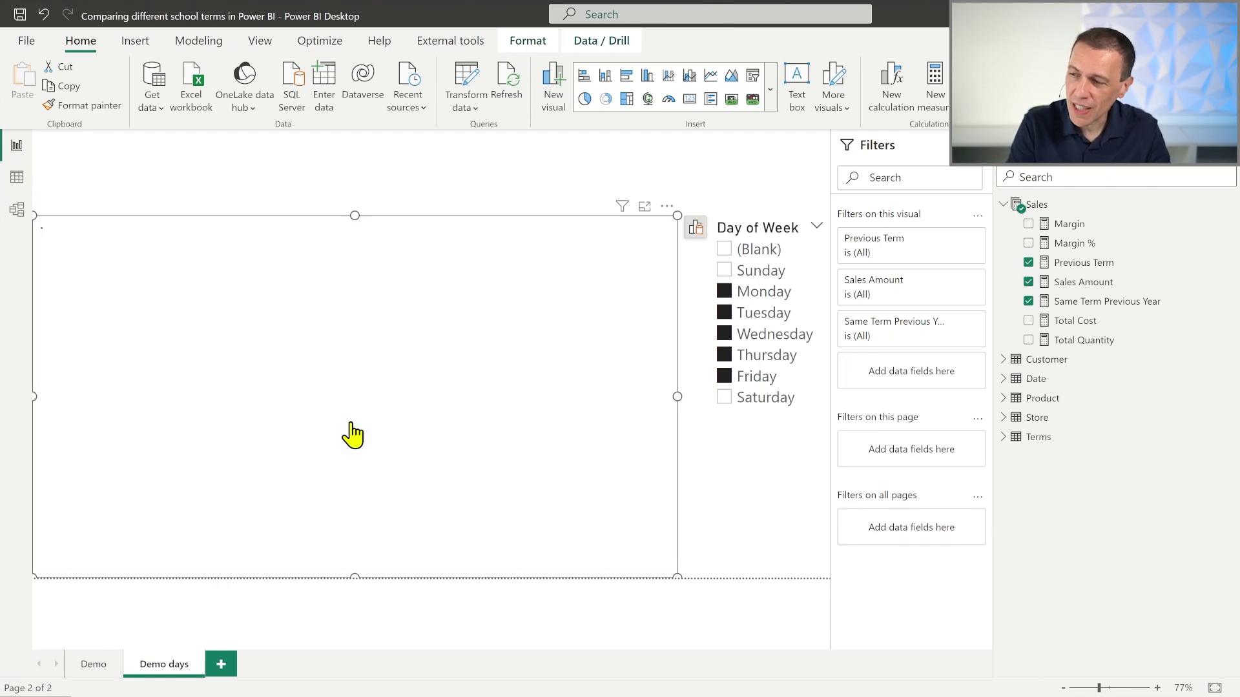
pyautogui.click(92, 668)
pyautogui.click(433, 419)
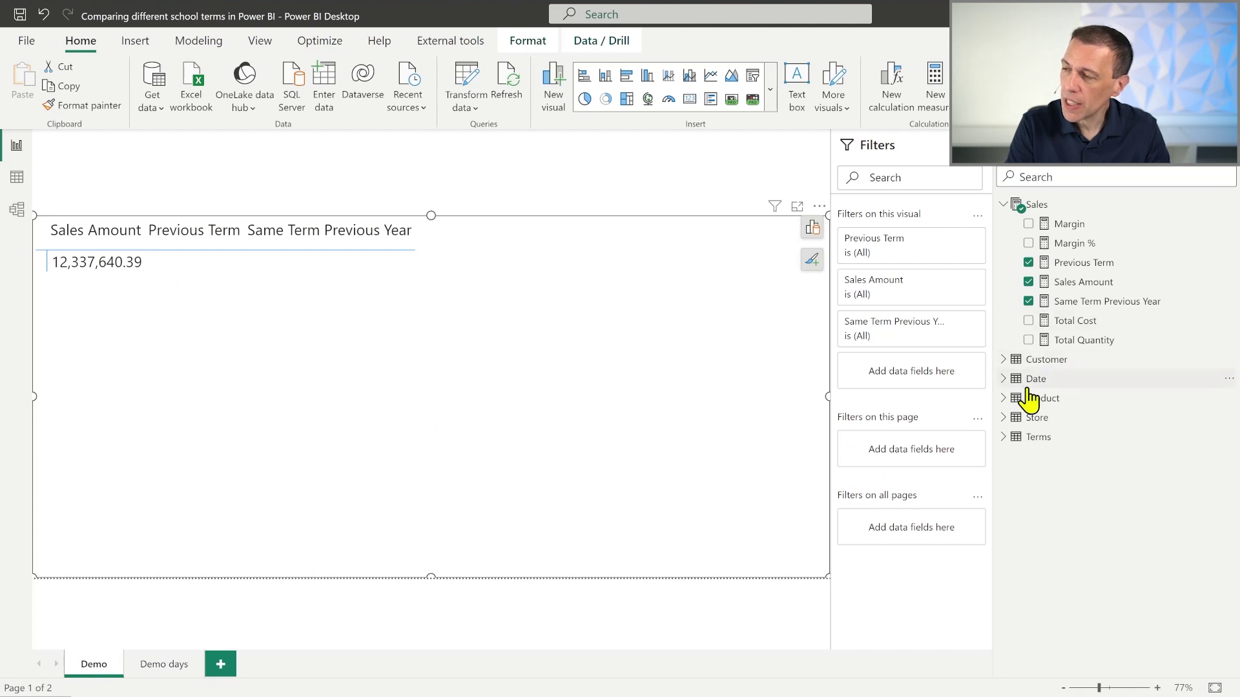
# - Add Year and Term from the Terms table to the Demo matrix rows and expand 2016-2017 and 2017-2018
pyautogui.click(1006, 437)
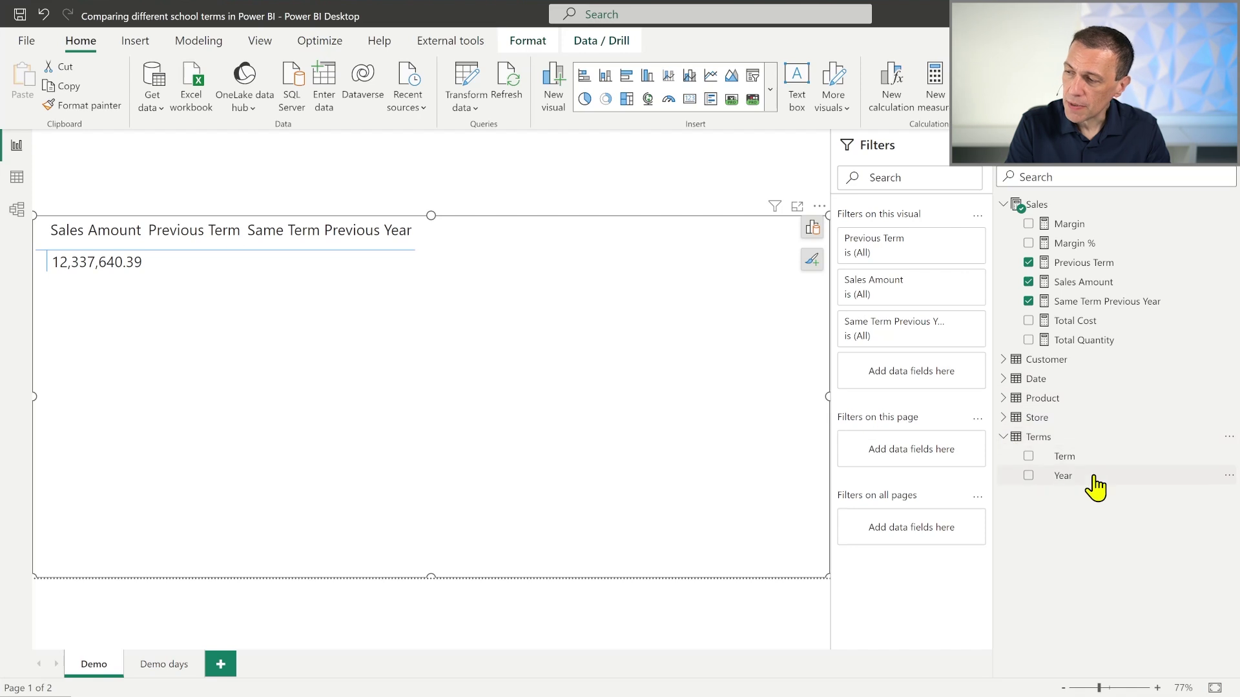
pyautogui.moveTo(1070, 478); pyautogui.dragTo(297, 434)
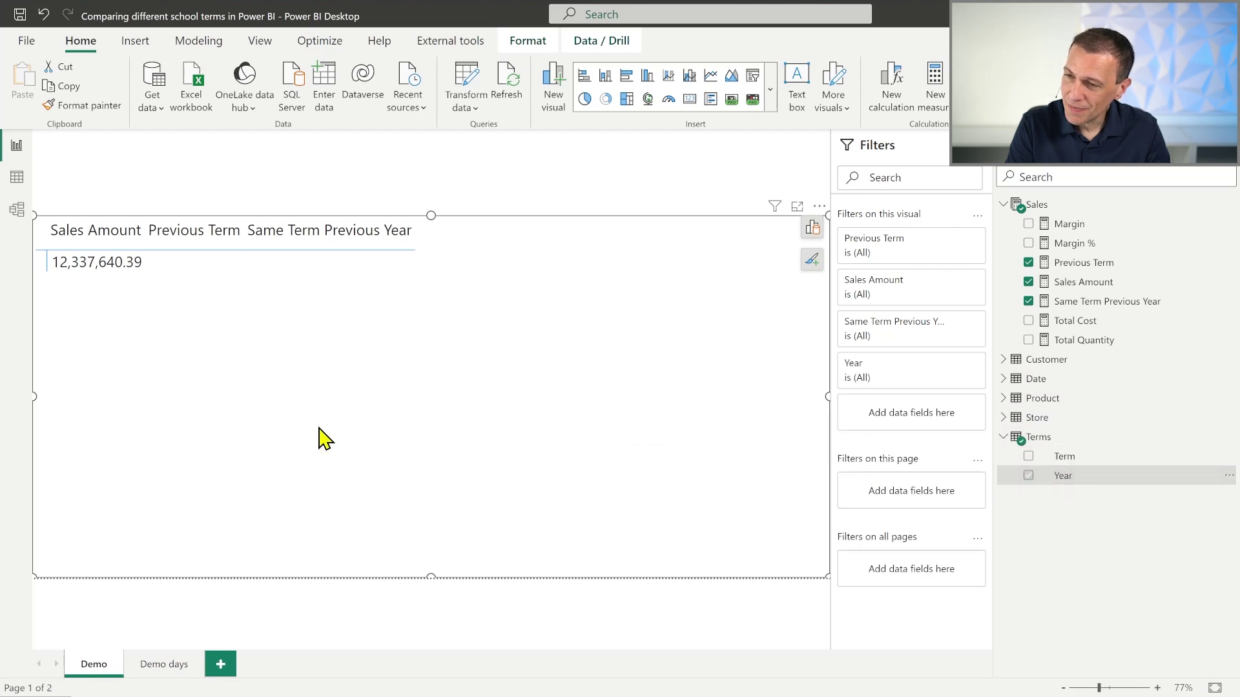
pyautogui.moveTo(1058, 462); pyautogui.dragTo(712, 388)
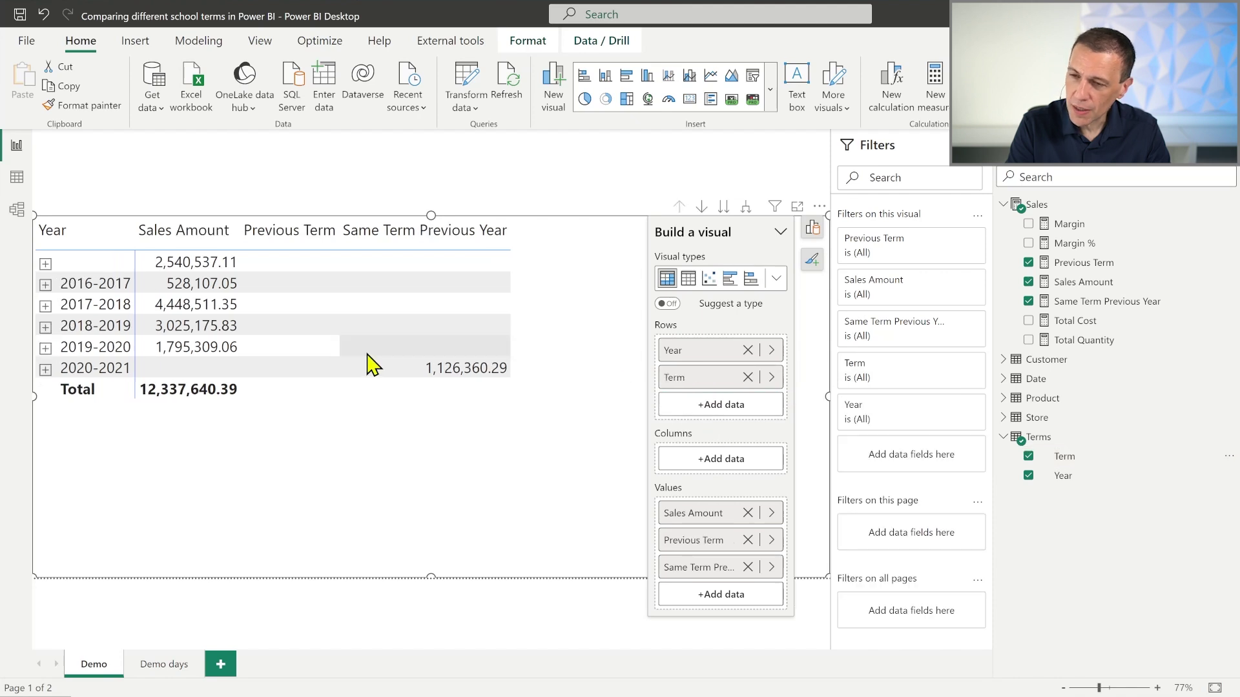
pyautogui.click(49, 283)
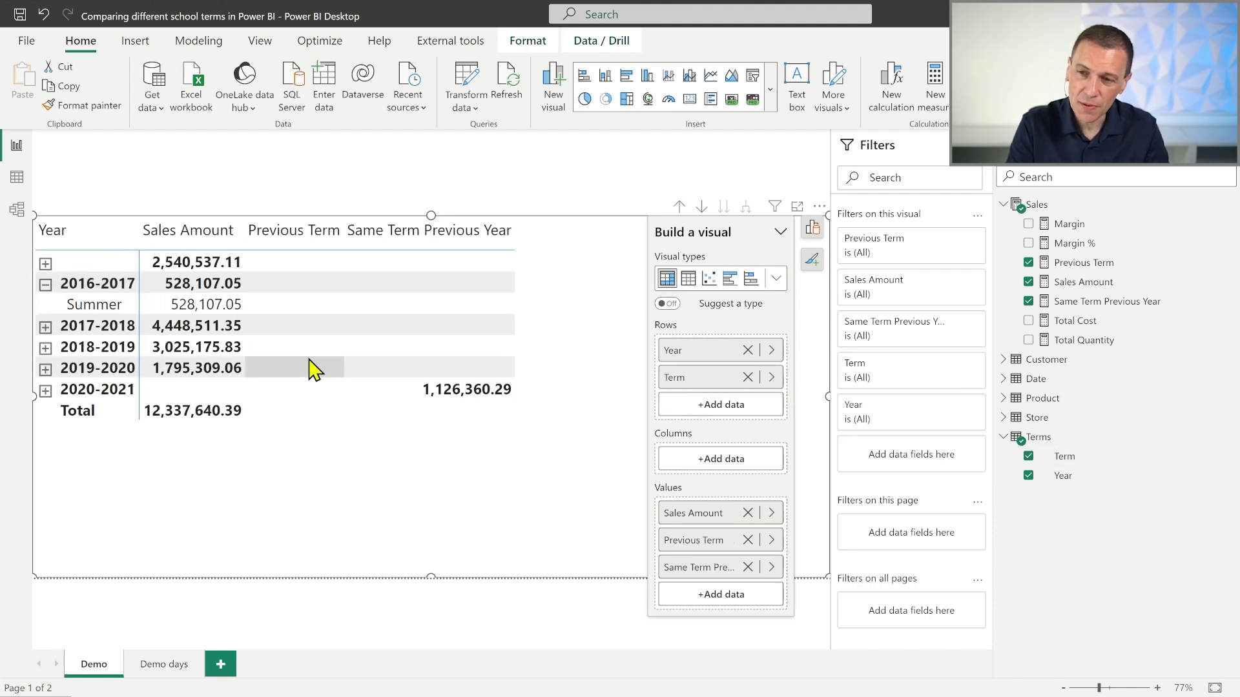
pyautogui.click(45, 327)
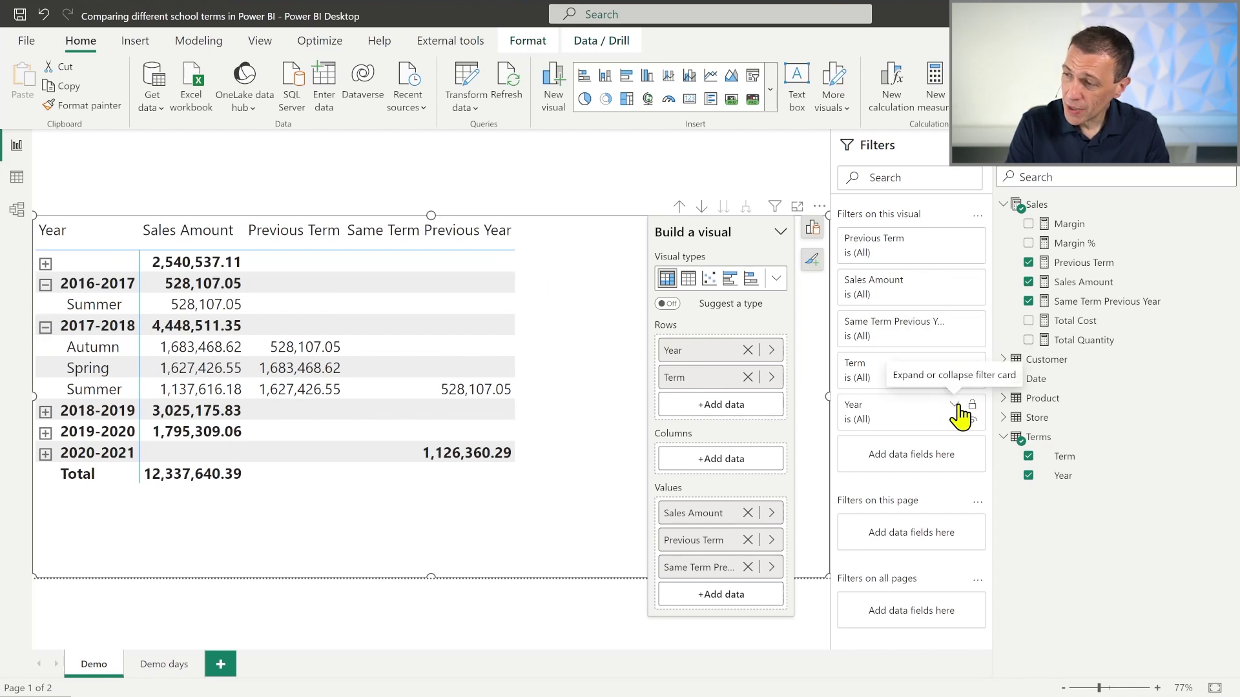
# - Filter the matrix's Year field to include every value except (Blank)
pyautogui.click(957, 410)
pyautogui.click(855, 504)
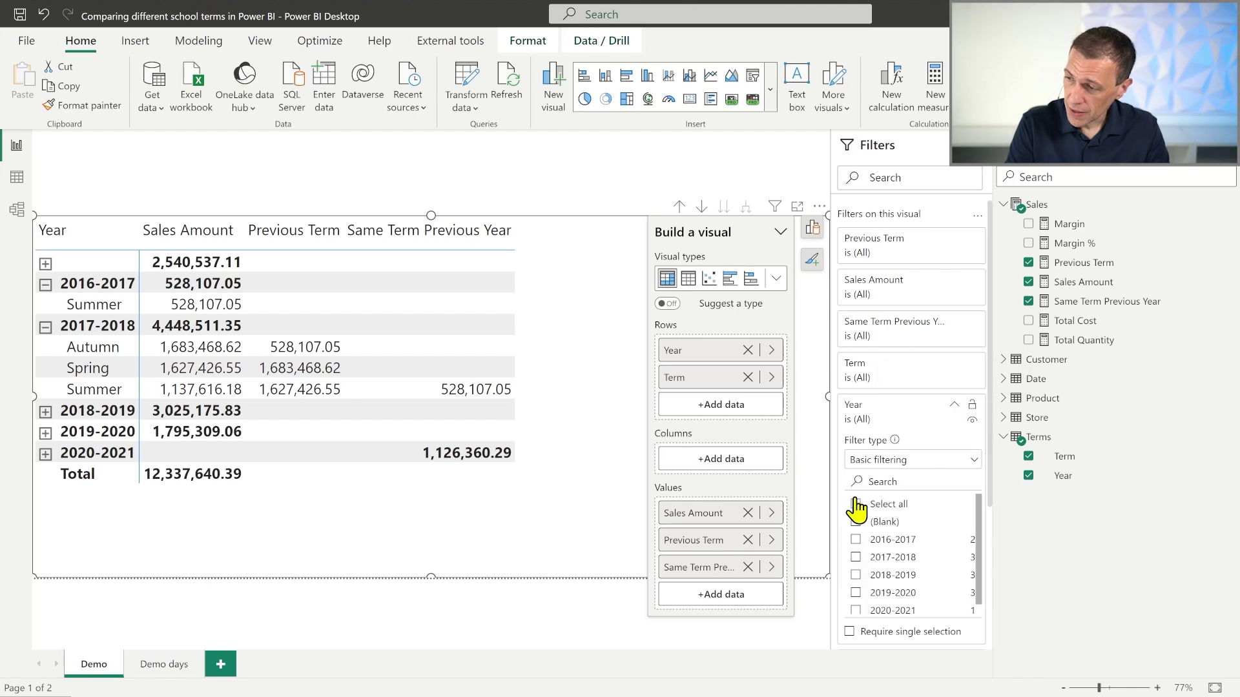
pyautogui.click(856, 521)
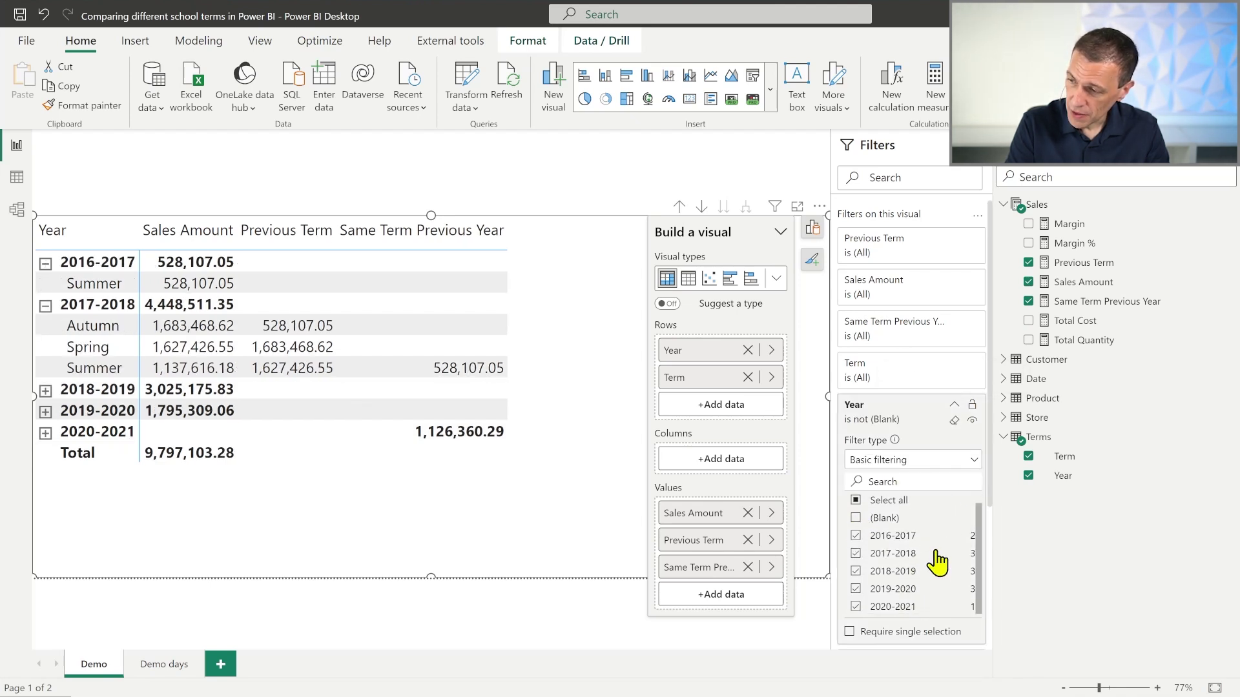
pyautogui.scroll(-3, 935, 558)
pyautogui.scroll(3, 907, 360)
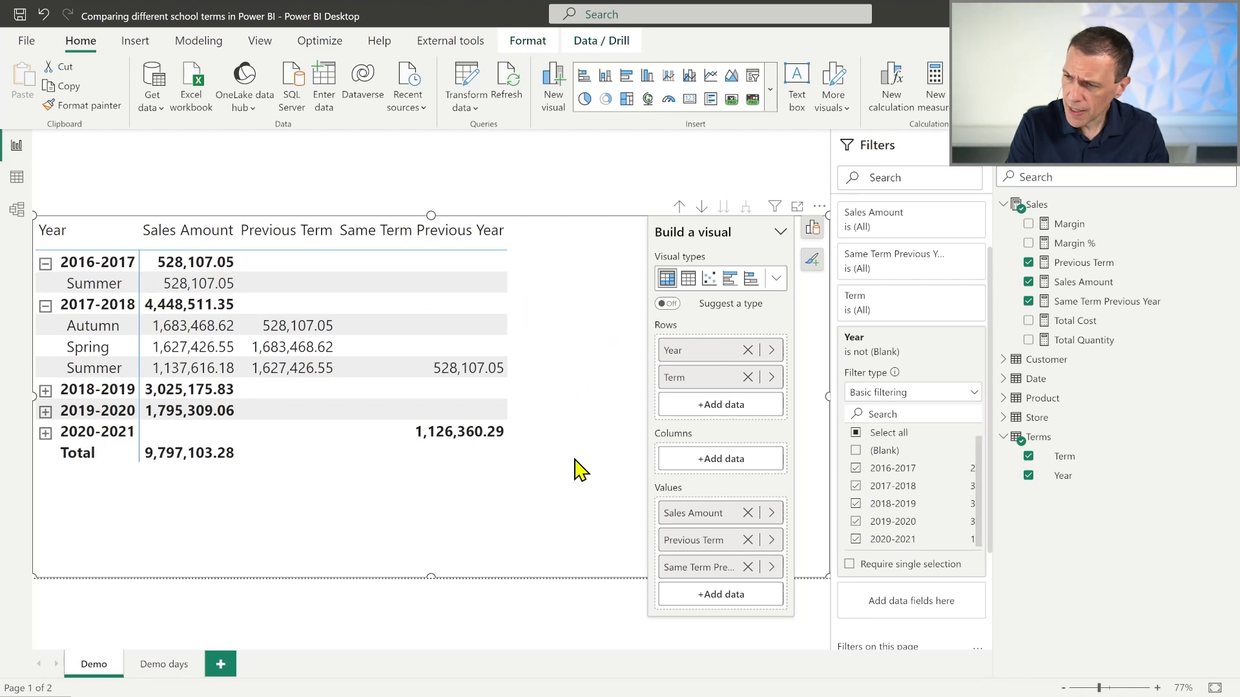
# - In the Previous Term measure, make the CurrentTerm variable read Terms[TermSequentialNumber] instead of the Date table's column
pyautogui.click(1062, 264)
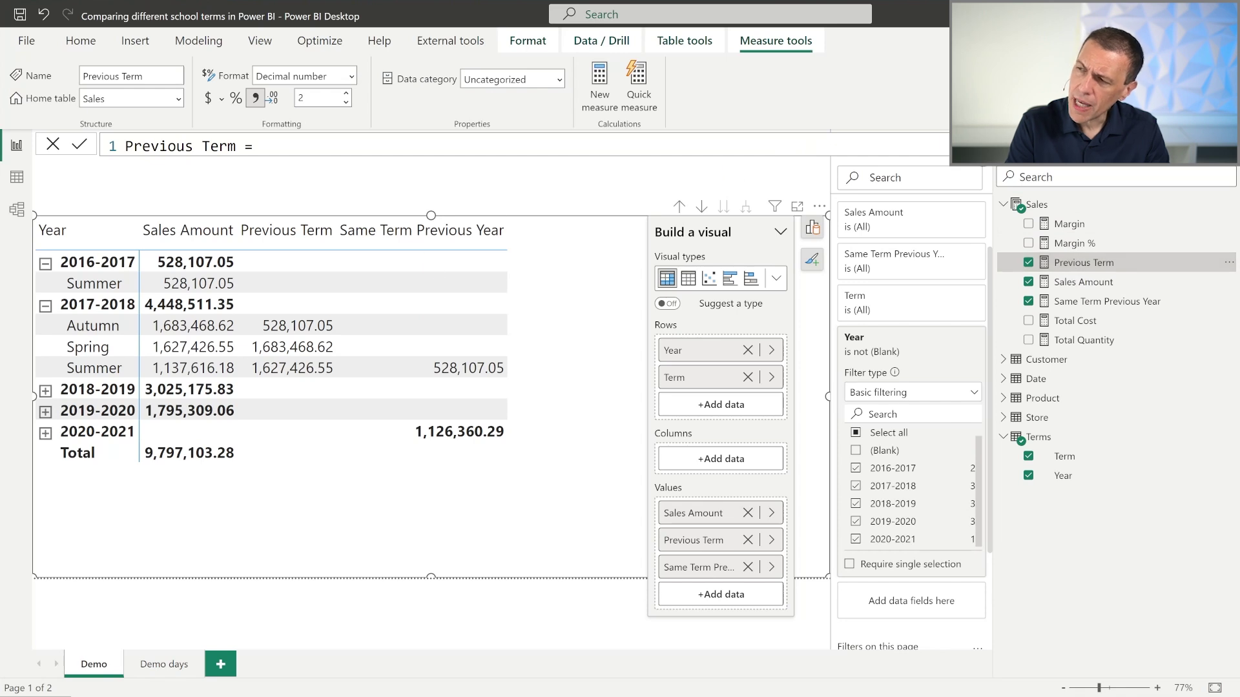
pyautogui.click(939, 146)
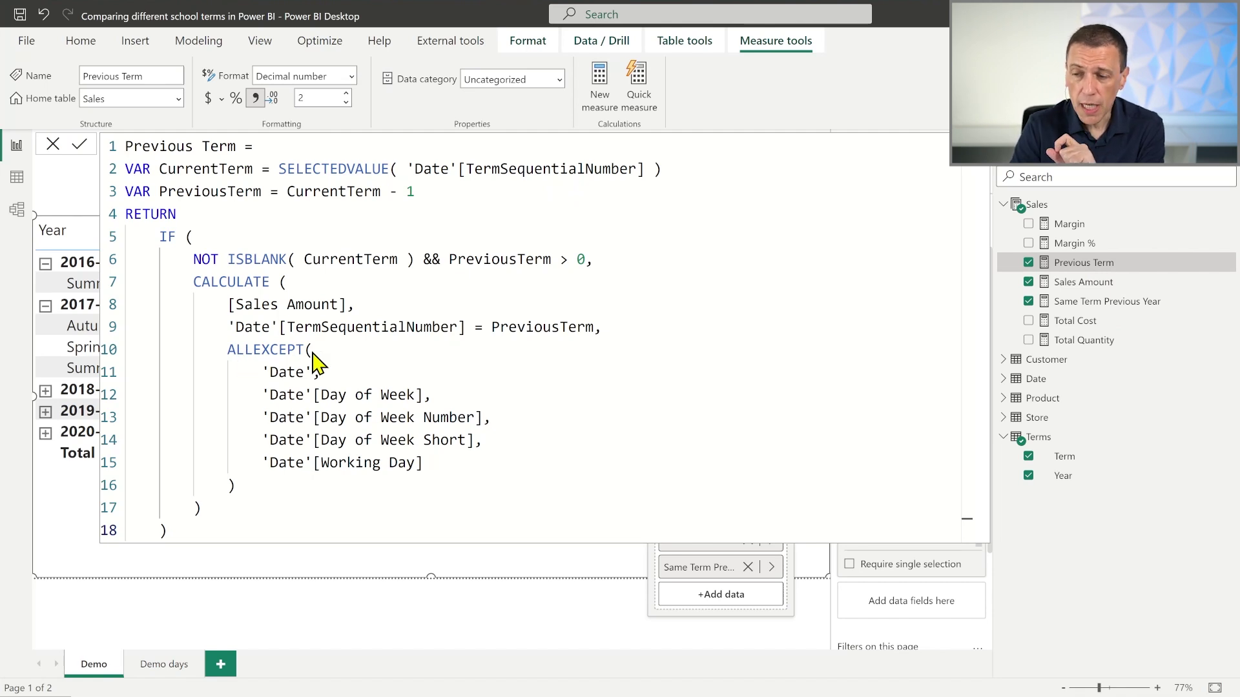
pyautogui.moveTo(236, 349); pyautogui.dragTo(313, 394)
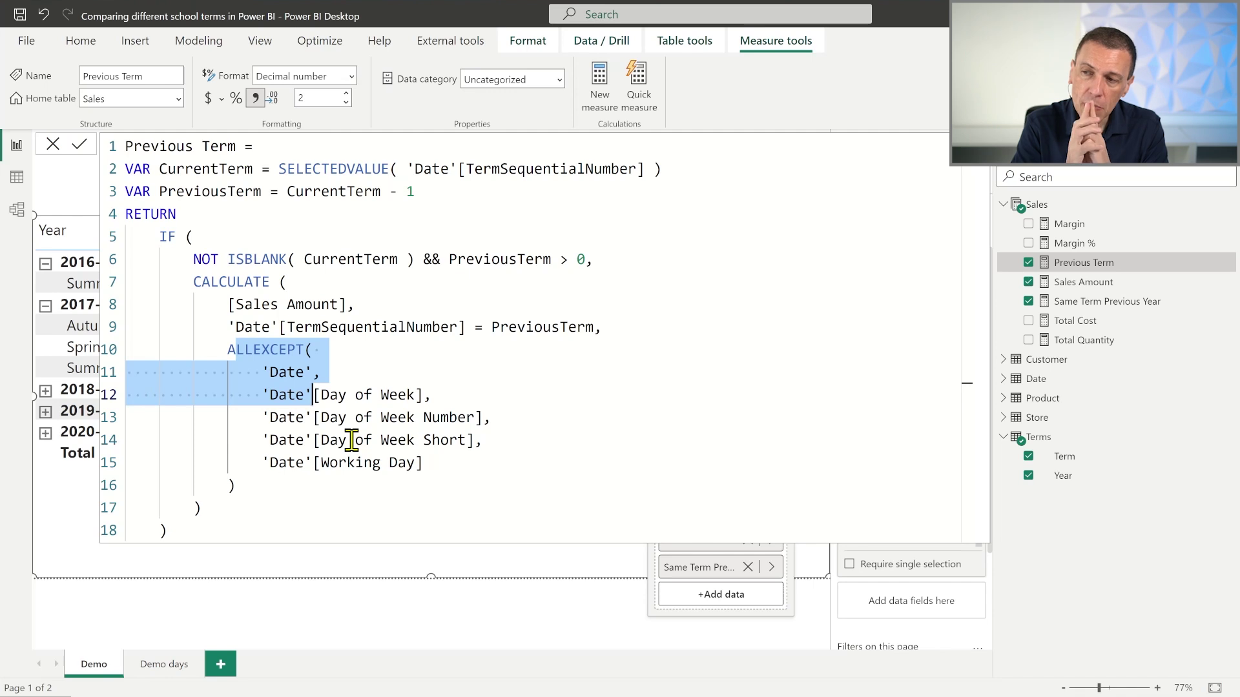
pyautogui.click(450, 169)
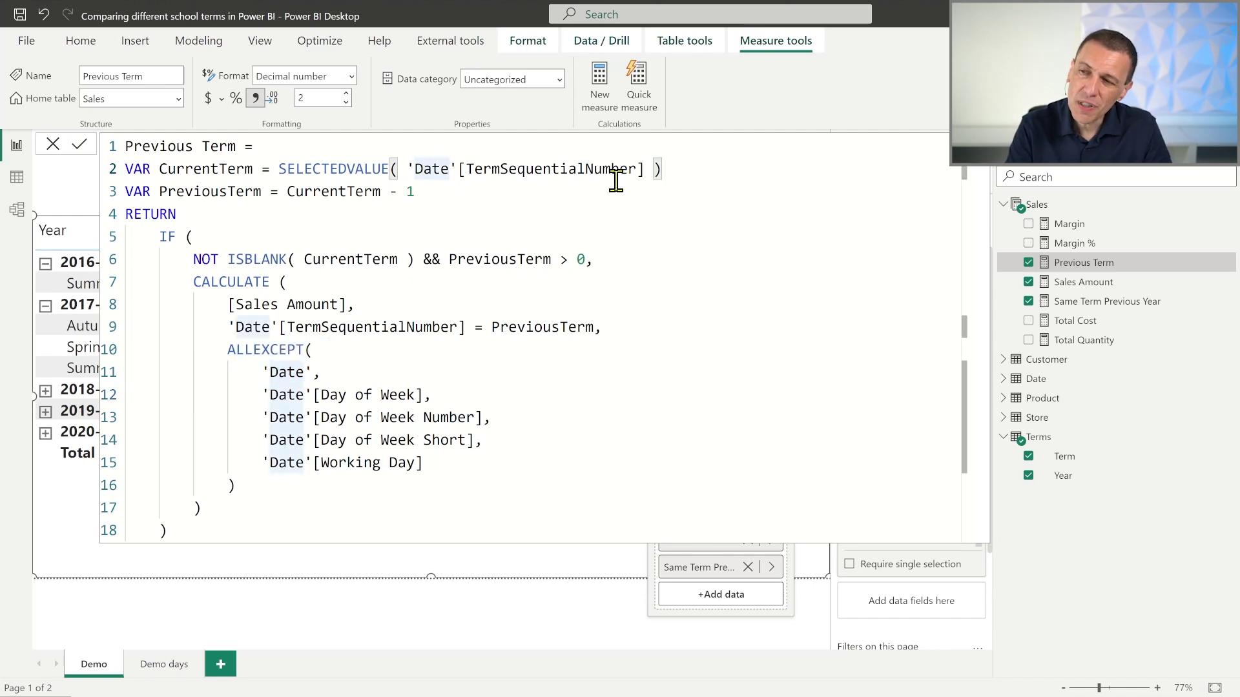
pyautogui.moveTo(643, 169); pyautogui.dragTo(407, 163)
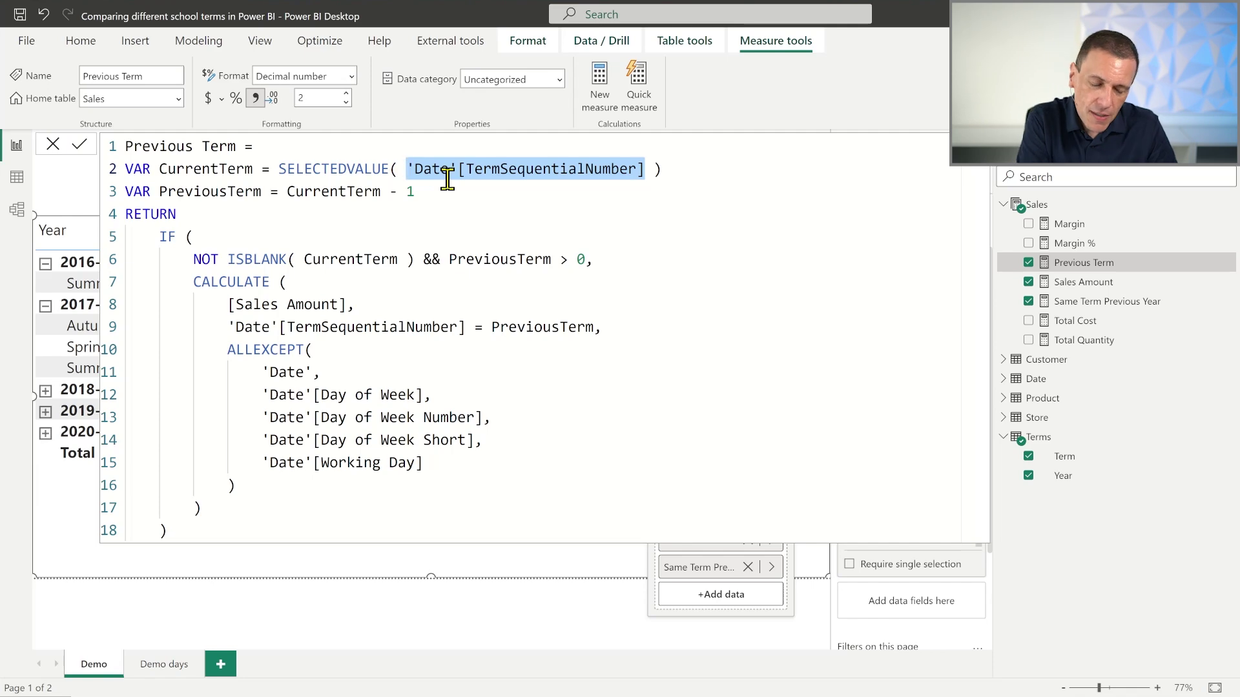
pyautogui.write('Ter')
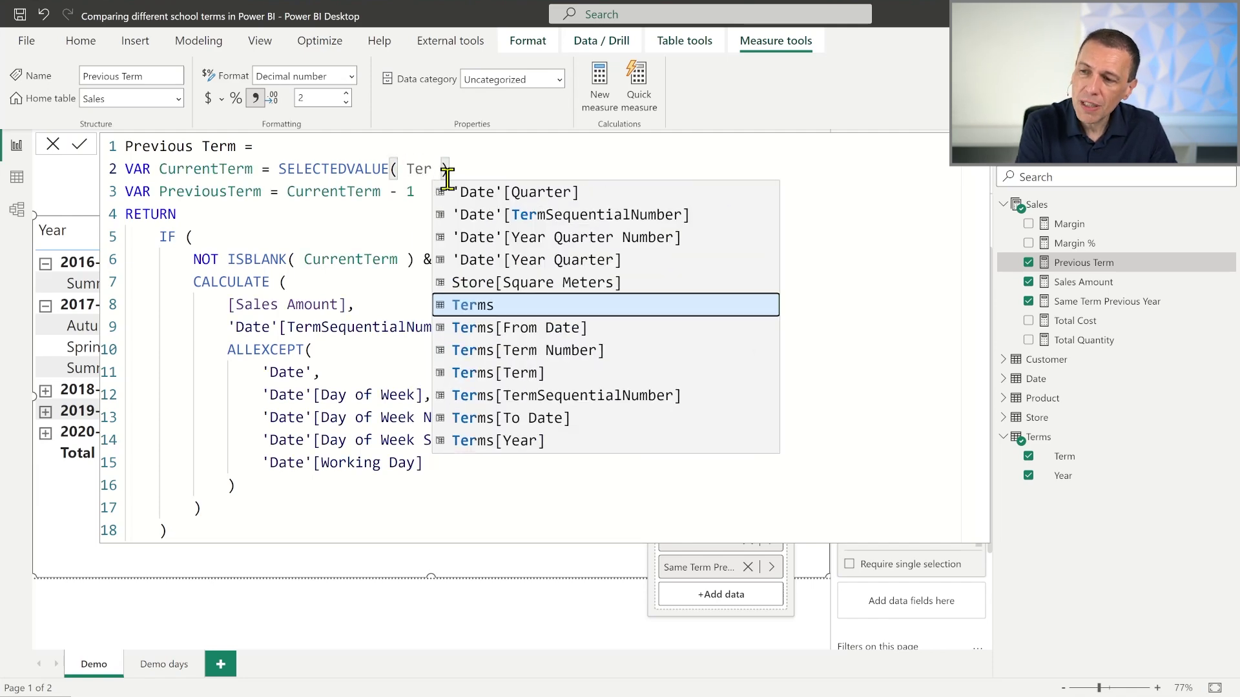
pyautogui.write('ms')
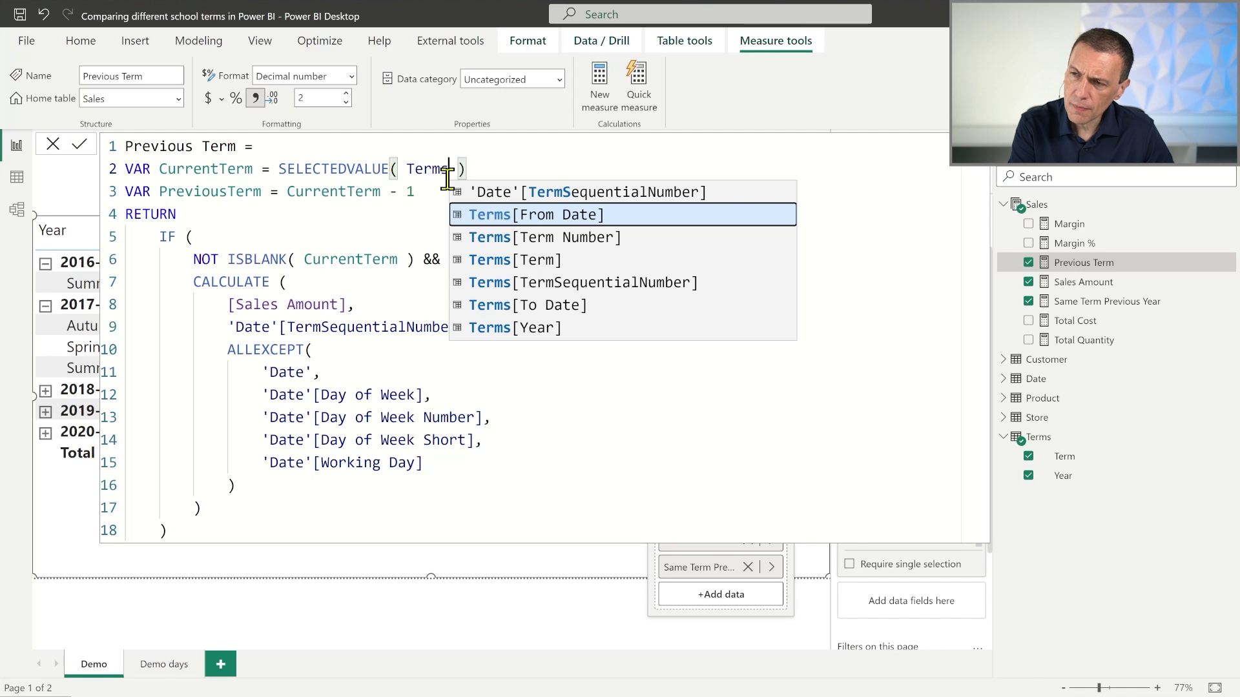
pyautogui.press('Down')
pyautogui.press('Down')
pyautogui.press('Down')
pyautogui.press('Tab')
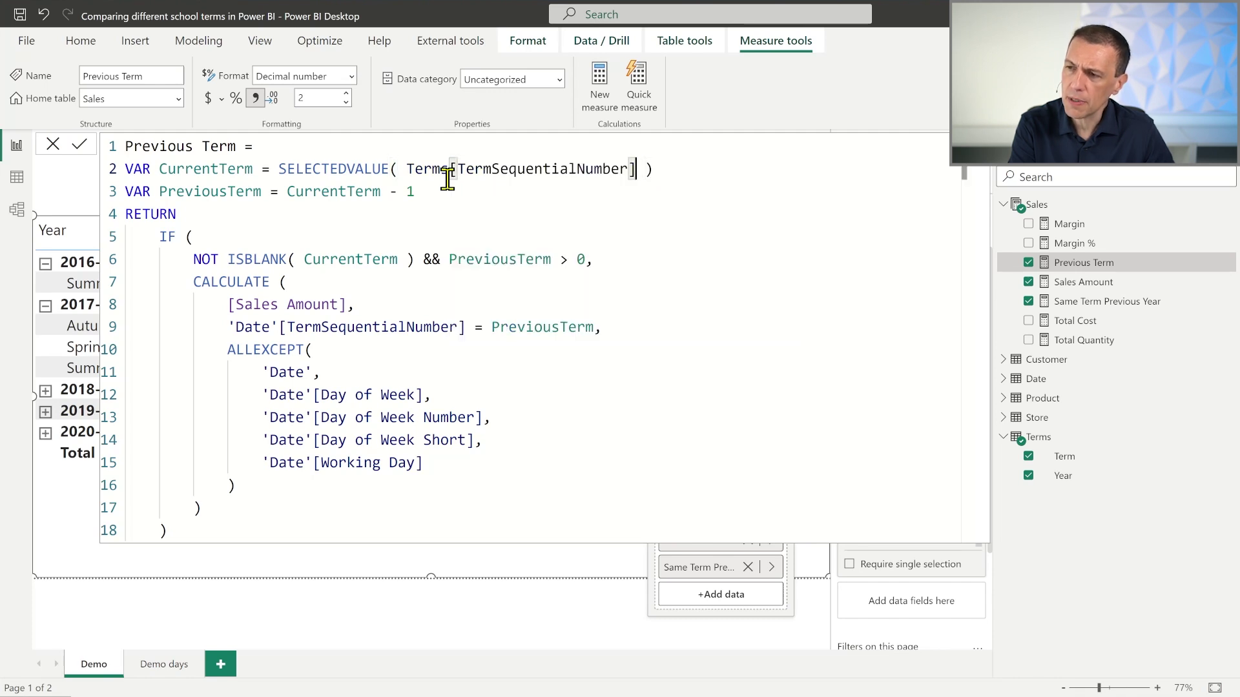
# - Replace 'Date'[TermSequentialNumber] with Terms[TermSequentialNumber] in the CALCULATE filter of Previous Term and commit the measure
pyautogui.hotkey('shift', 'Home')
pyautogui.hotkey('ctrl', 'shift', 'Right')
pyautogui.hotkey('ctrl', 'shift', 'Right')
pyautogui.hotkey('ctrl', 'shift', 'Right')
pyautogui.hotkey('ctrl', 'shift', 'Right')
pyautogui.hotkey('ctrl', 'shift', 'Right')
pyautogui.hotkey('ctrl', 'c')
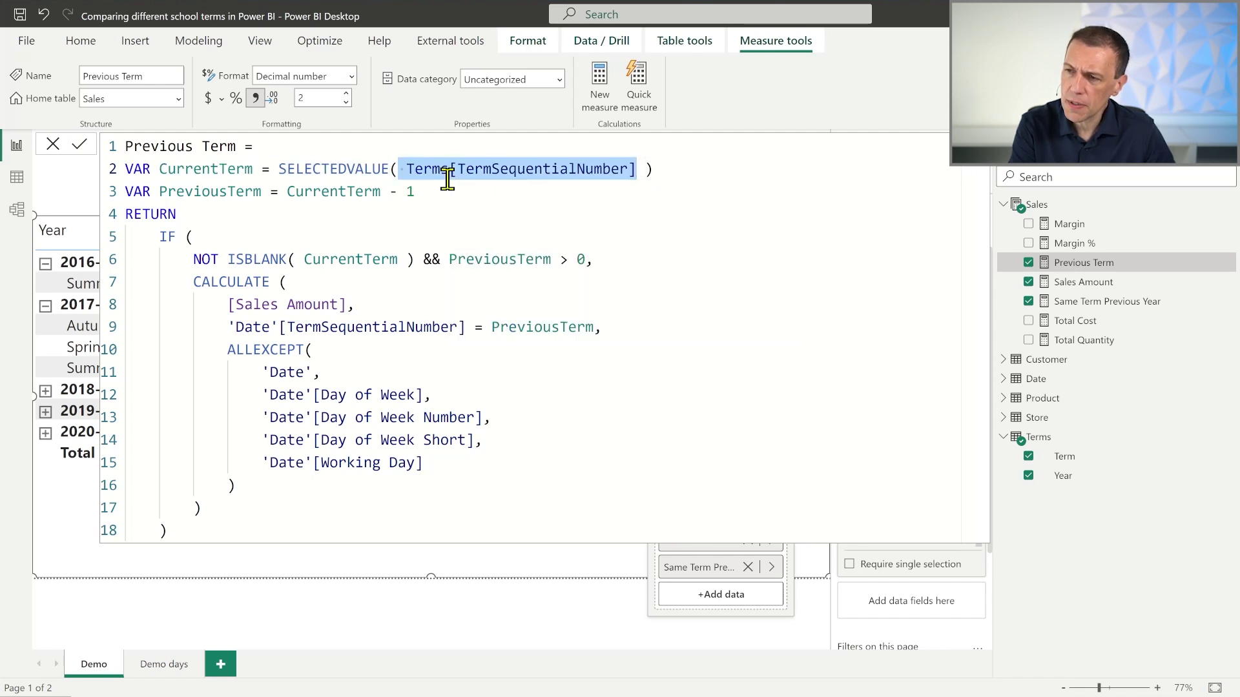
pyautogui.moveTo(465, 327); pyautogui.dragTo(234, 327)
pyautogui.hotkey('ctrl', 'v')
pyautogui.click(79, 144)
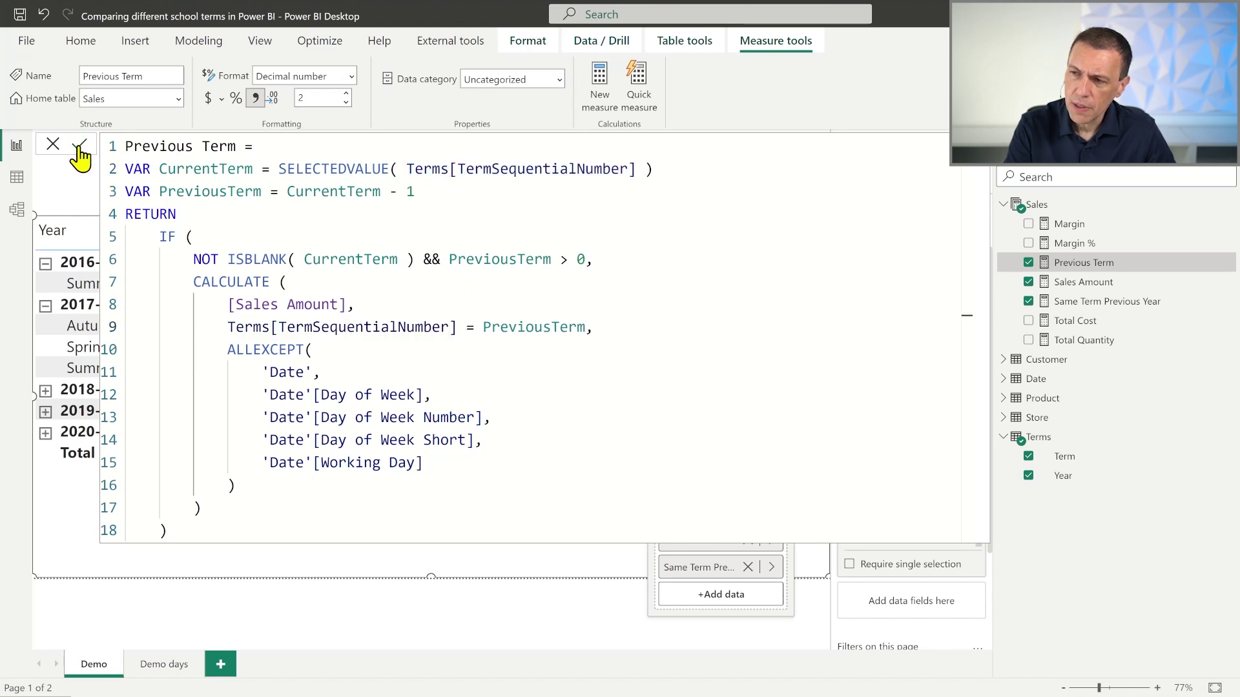
# - Replace both 'Date'[TermSequentialNumber] references in the Same Term Previous Year measure with Terms[TermSequentialNumber] and commit it
pyautogui.click(1122, 303)
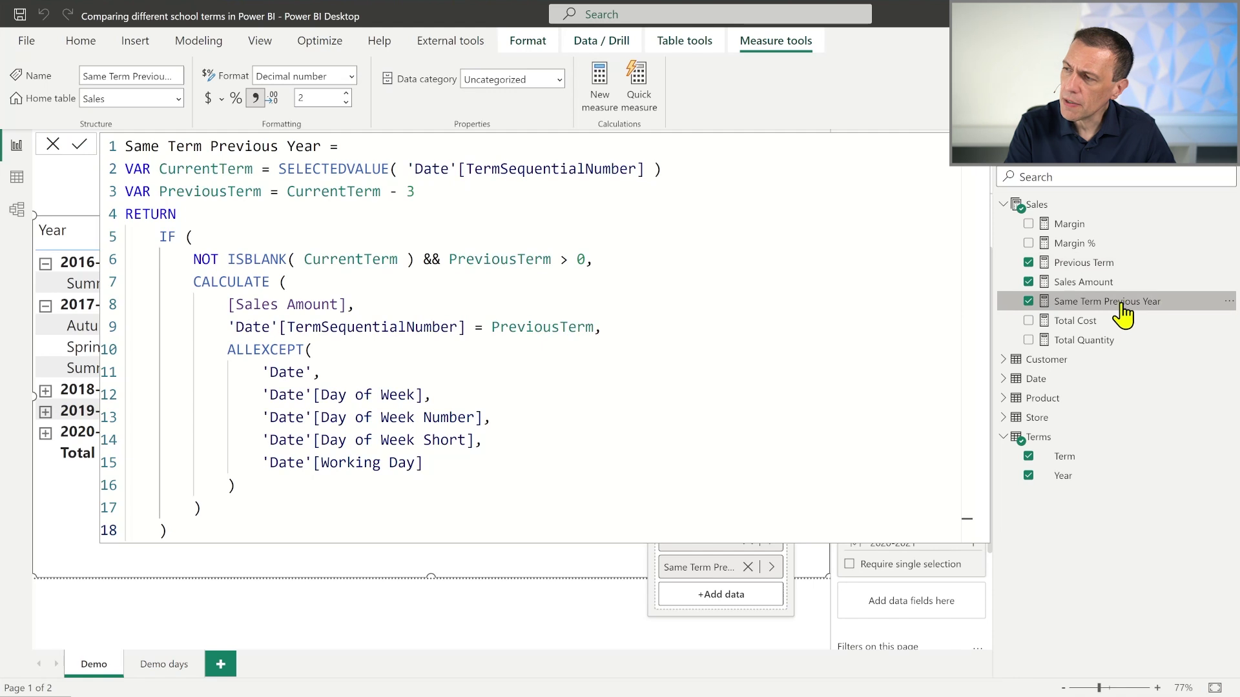
pyautogui.moveTo(643, 170); pyautogui.dragTo(416, 169)
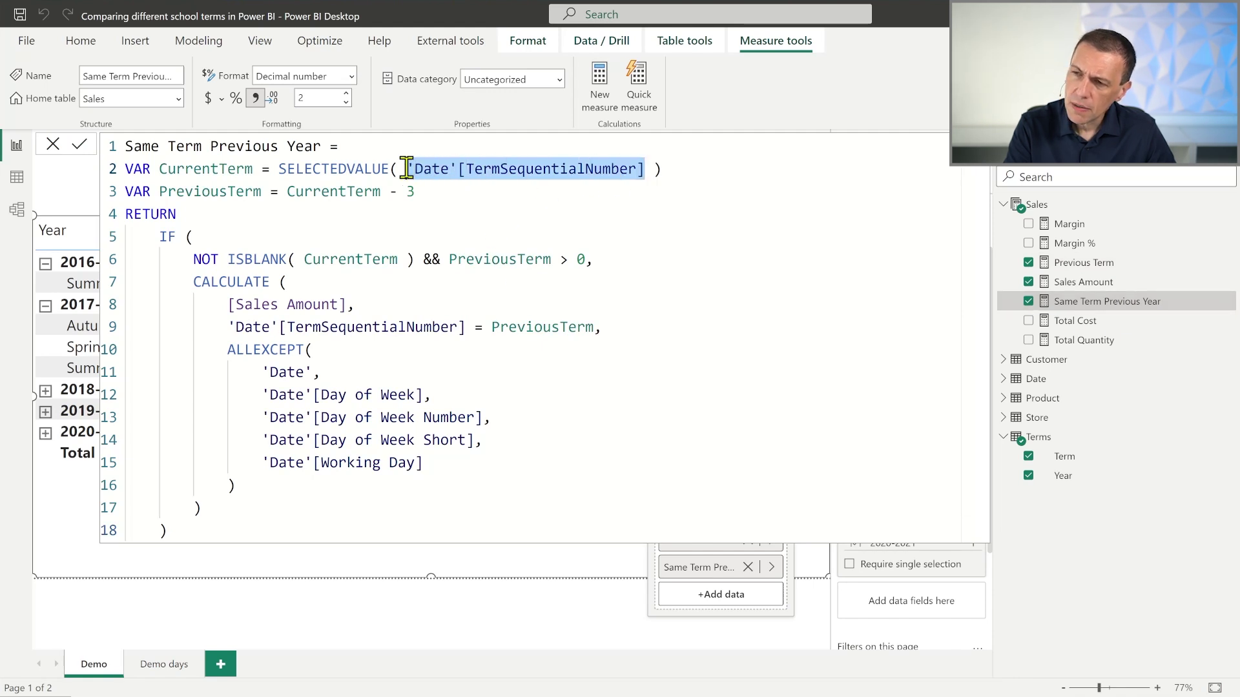
pyautogui.hotkey('ctrl', 'v')
pyautogui.moveTo(465, 327); pyautogui.dragTo(226, 327)
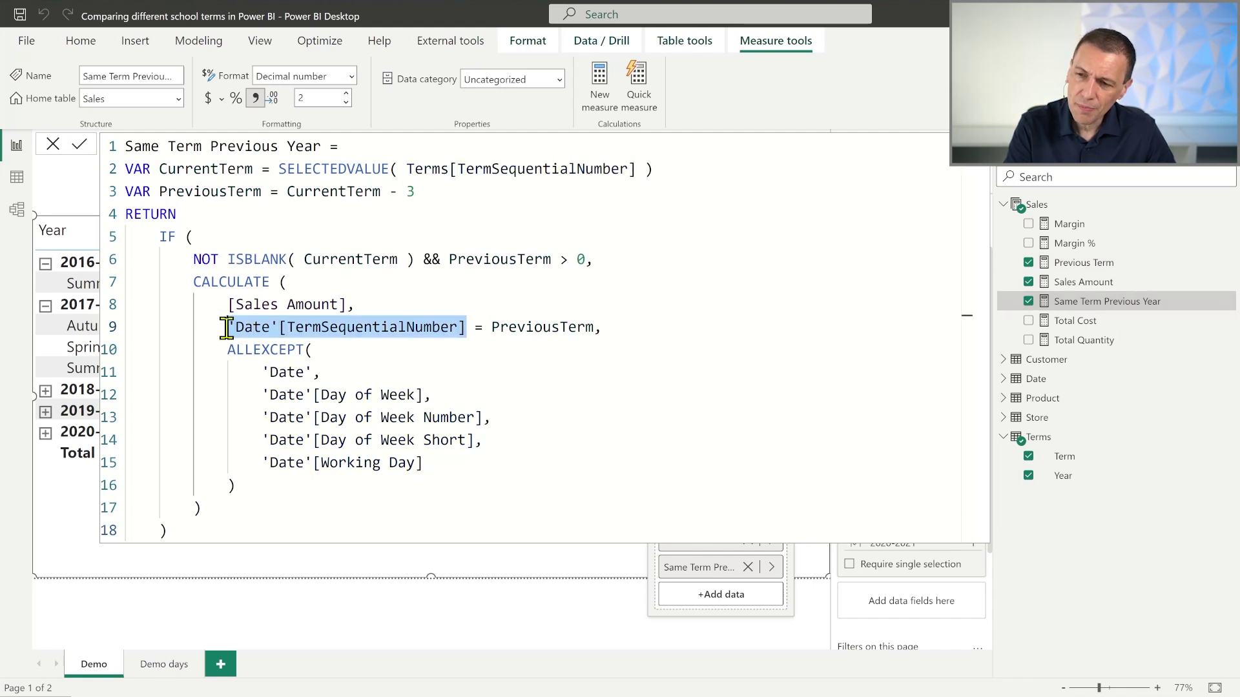
pyautogui.hotkey('ctrl', 'v')
pyautogui.click(80, 148)
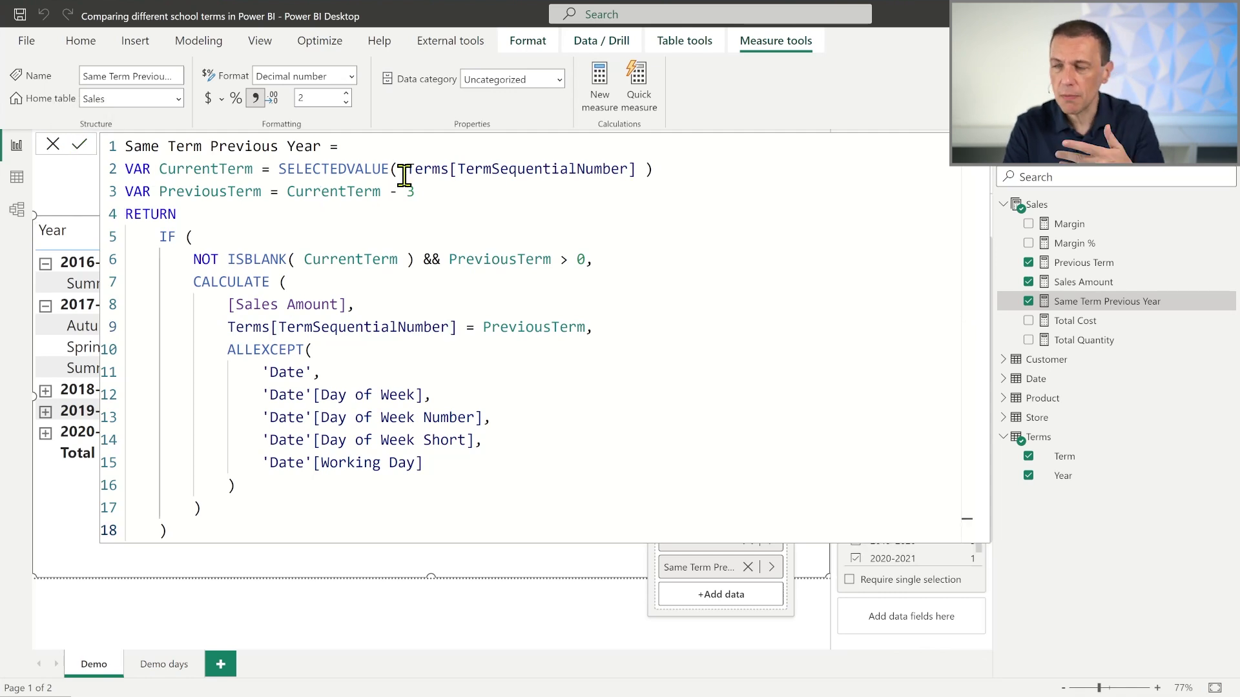
pyautogui.click(981, 167)
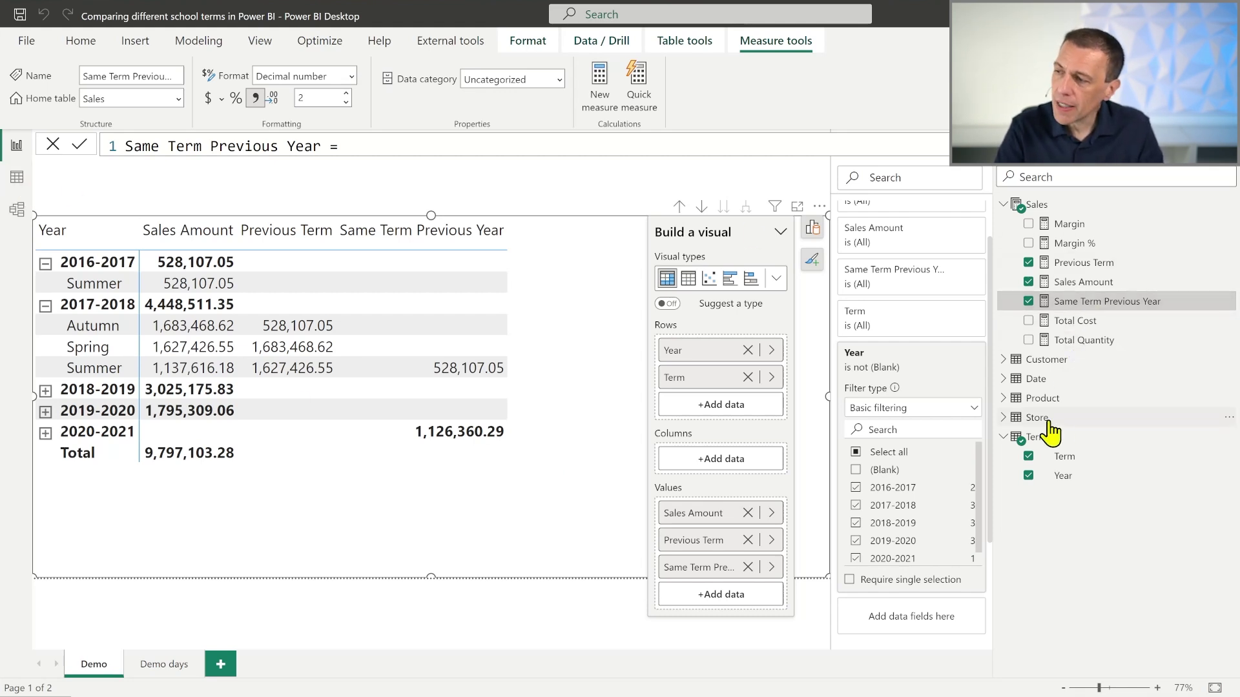
# - Inspect the formula and row values of the TermSequentialNumber calculated column in the Date table
pyautogui.click(16, 181)
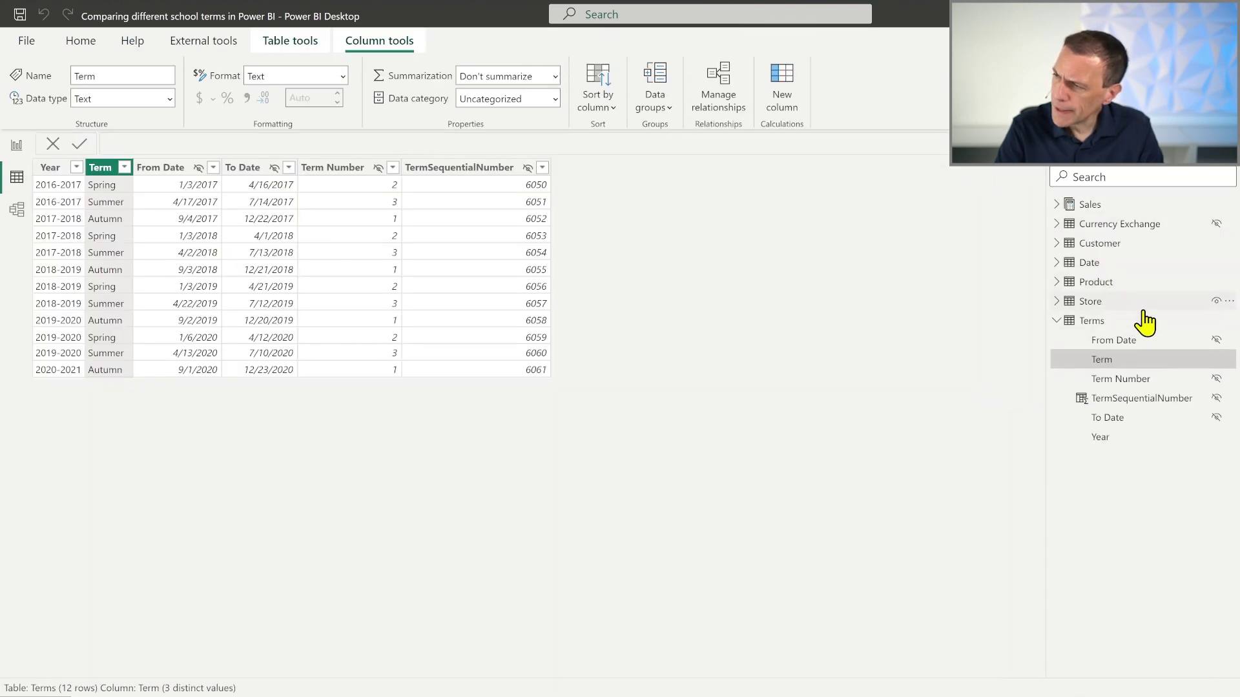
pyautogui.click(1063, 264)
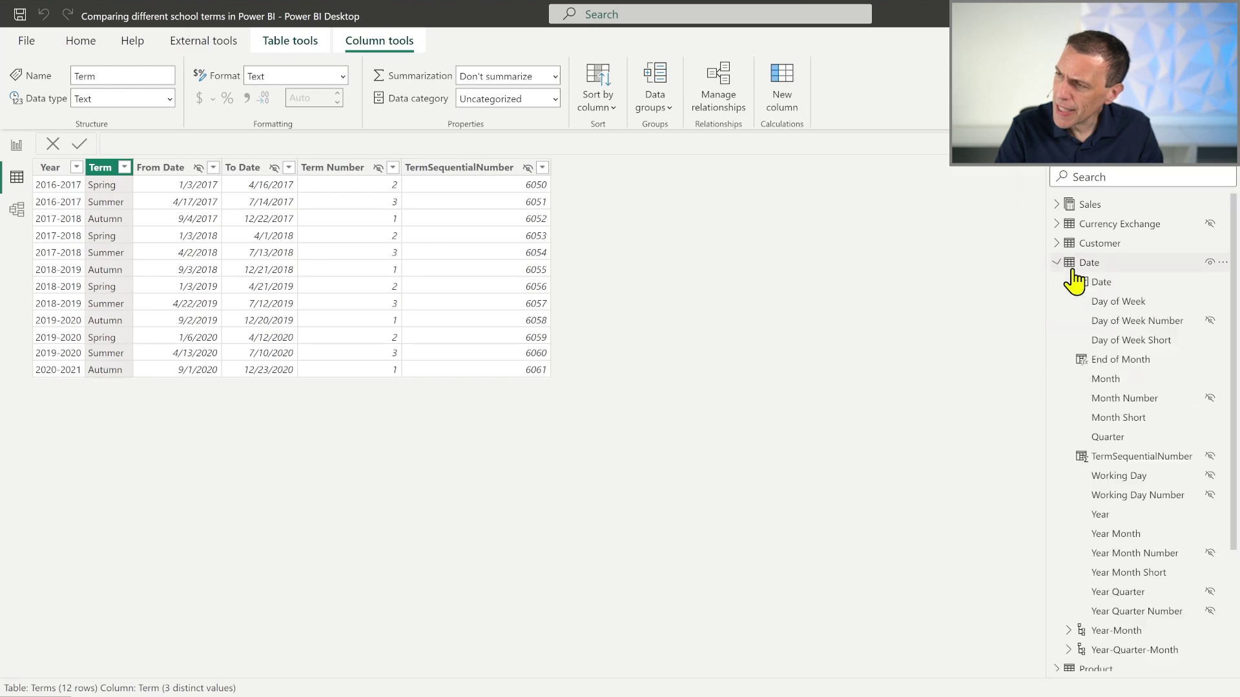
pyautogui.scroll(-5, 1146, 503)
pyautogui.click(1136, 315)
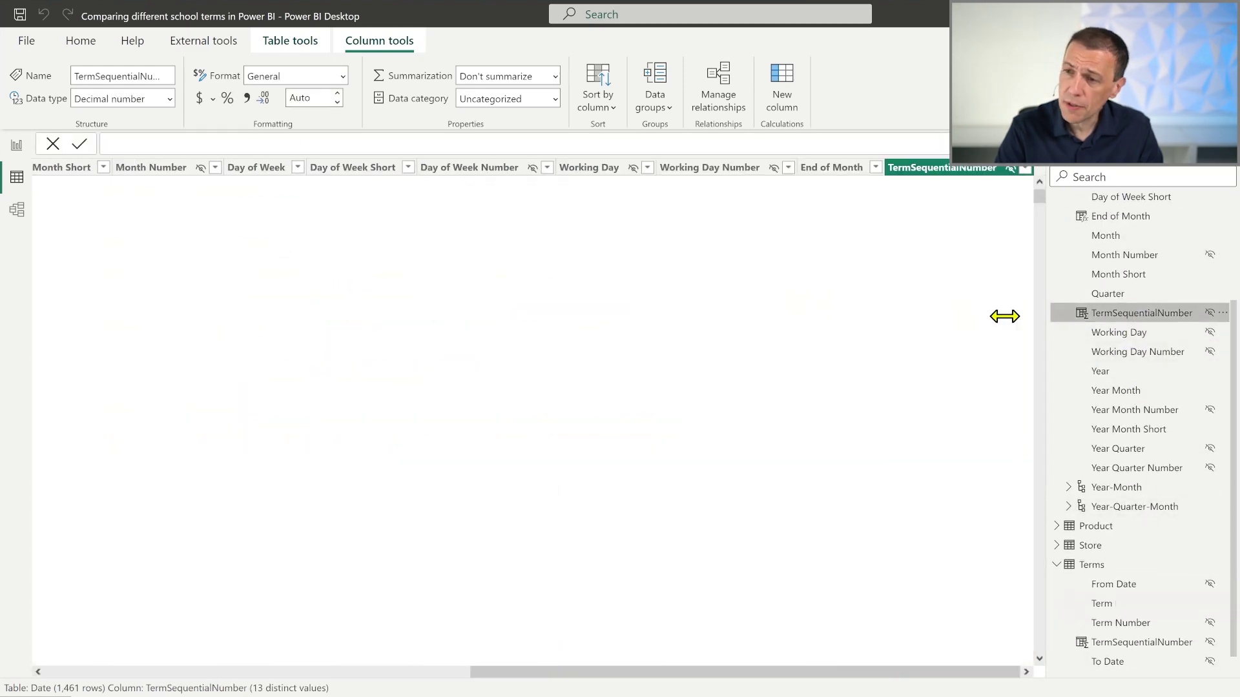
pyautogui.scroll(-1, 416, 258)
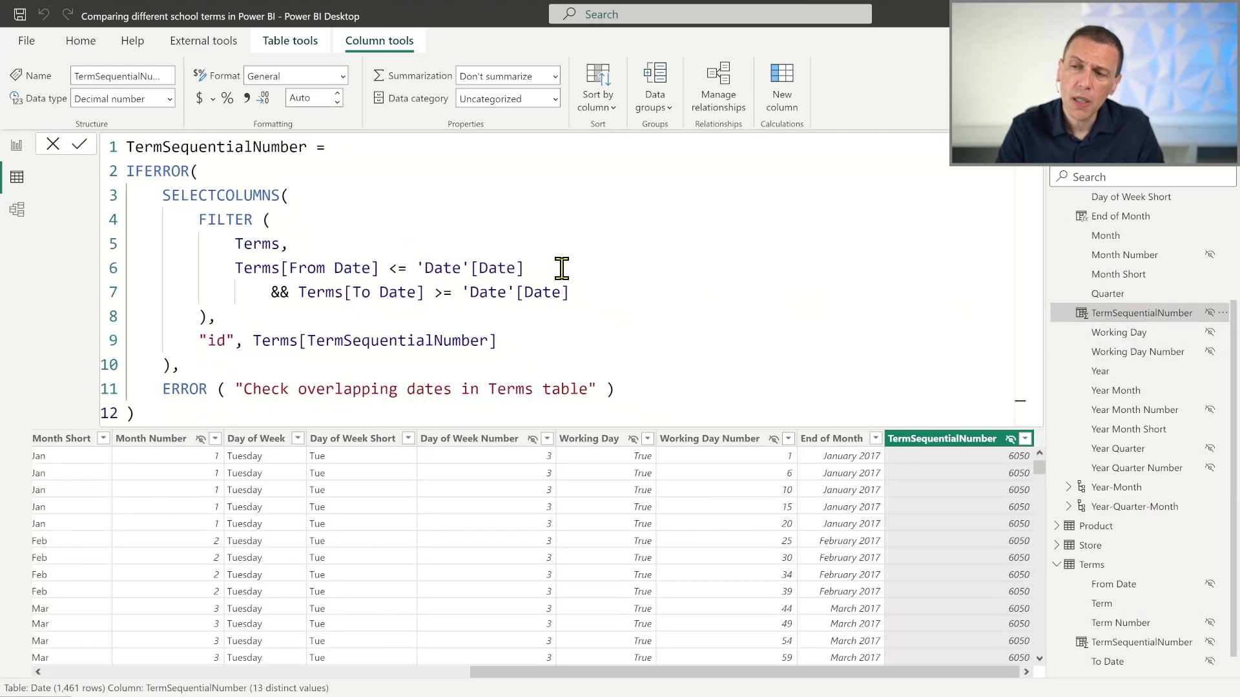